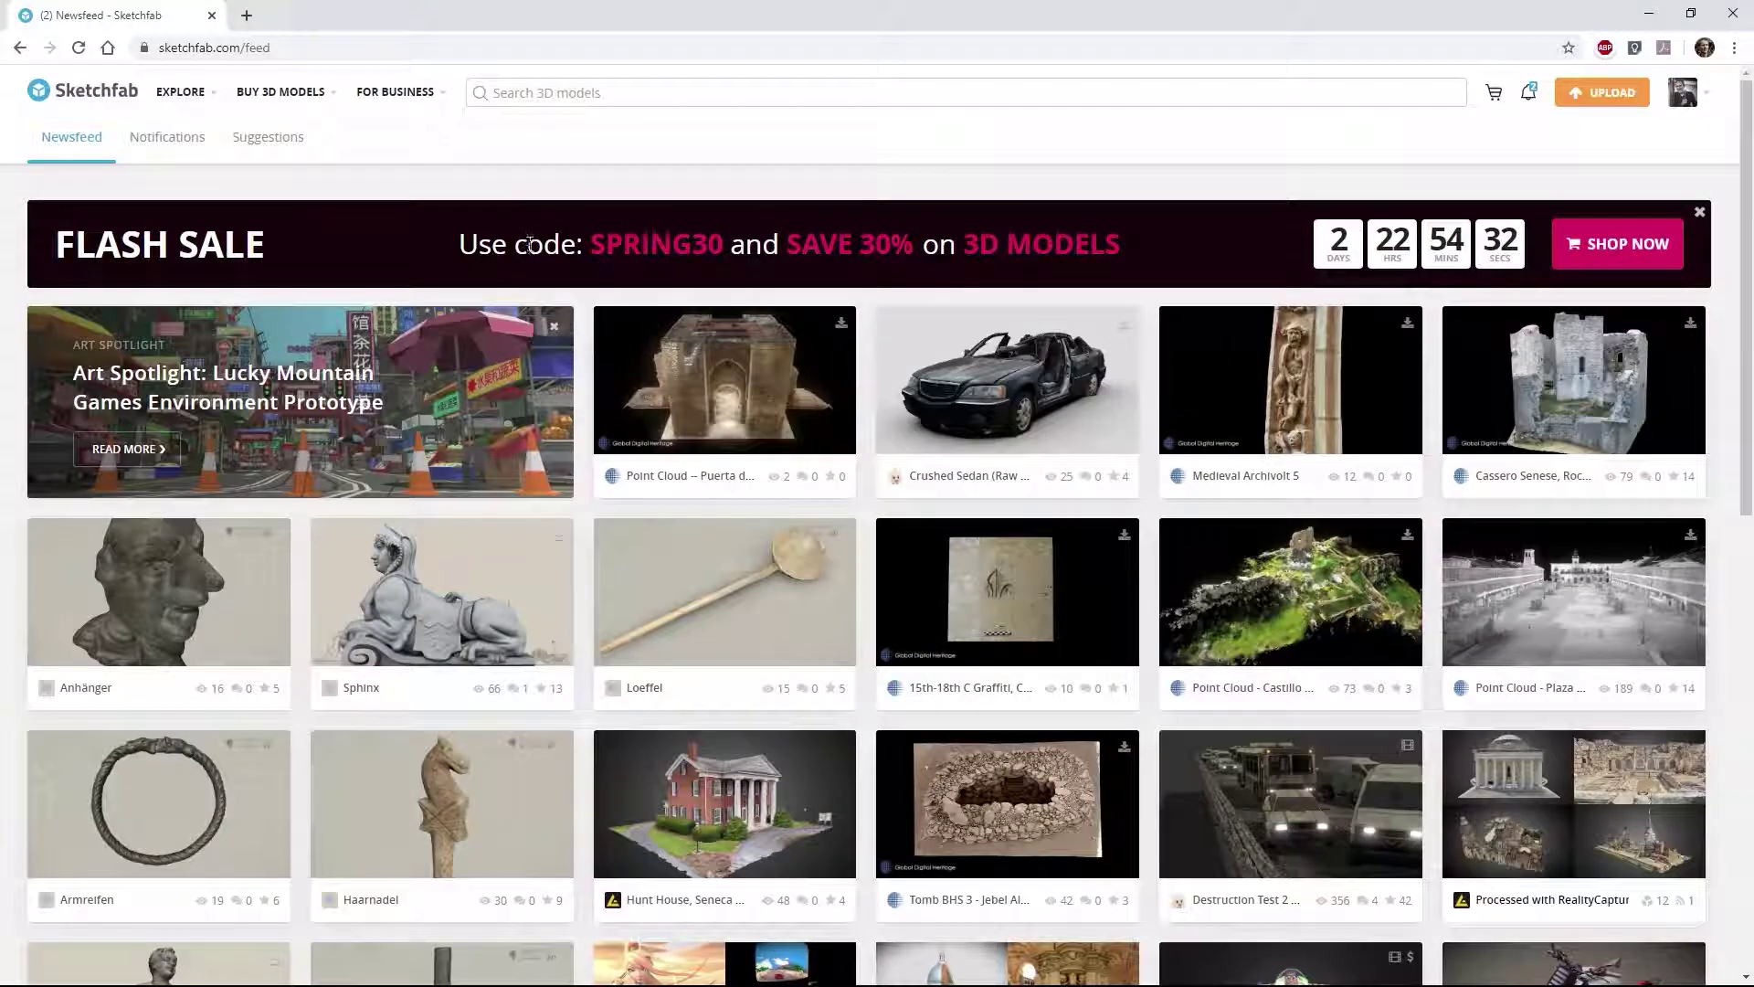
Scroll the newsfeed down to the Hunt House, Seneca Falls model by CyArk.
{"action": "scroll", "coordinate": [529, 245], "scroll_direction": "down", "scroll_amount": 7}
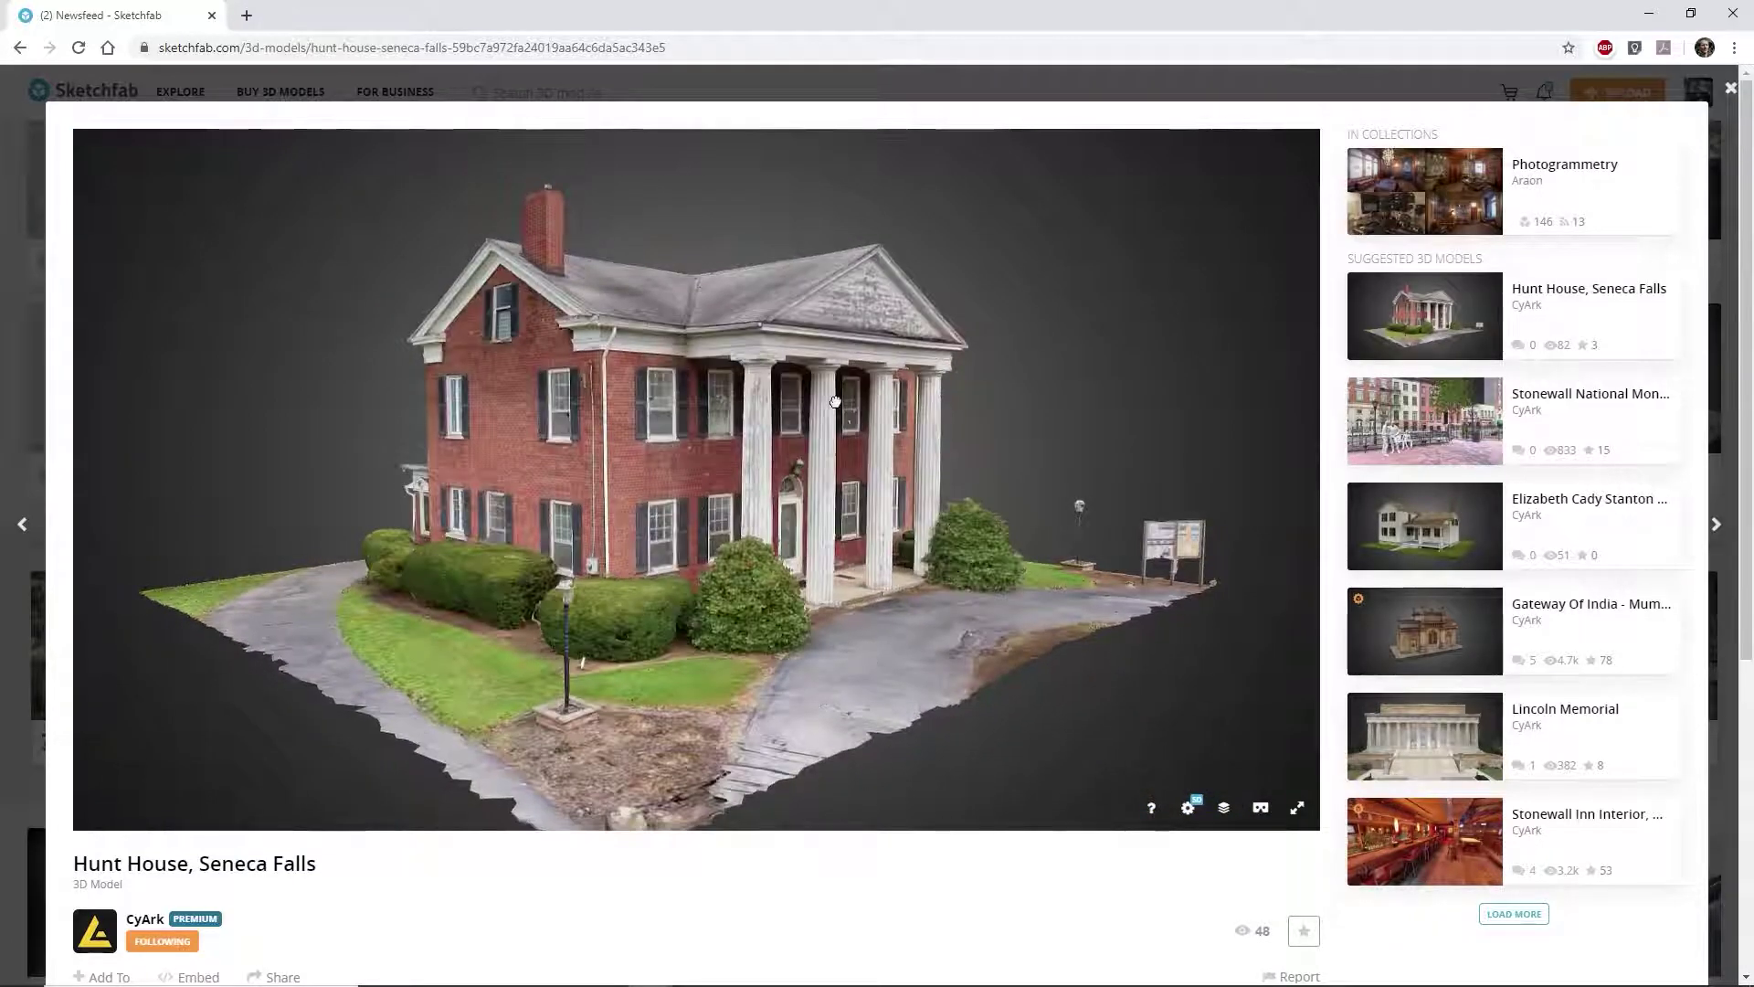
Export the SketchUp Basic house as an FBX file with texture maps.
{"action": "left_click_drag", "start_coordinate": [835, 403], "coordinate": [298, 415]}
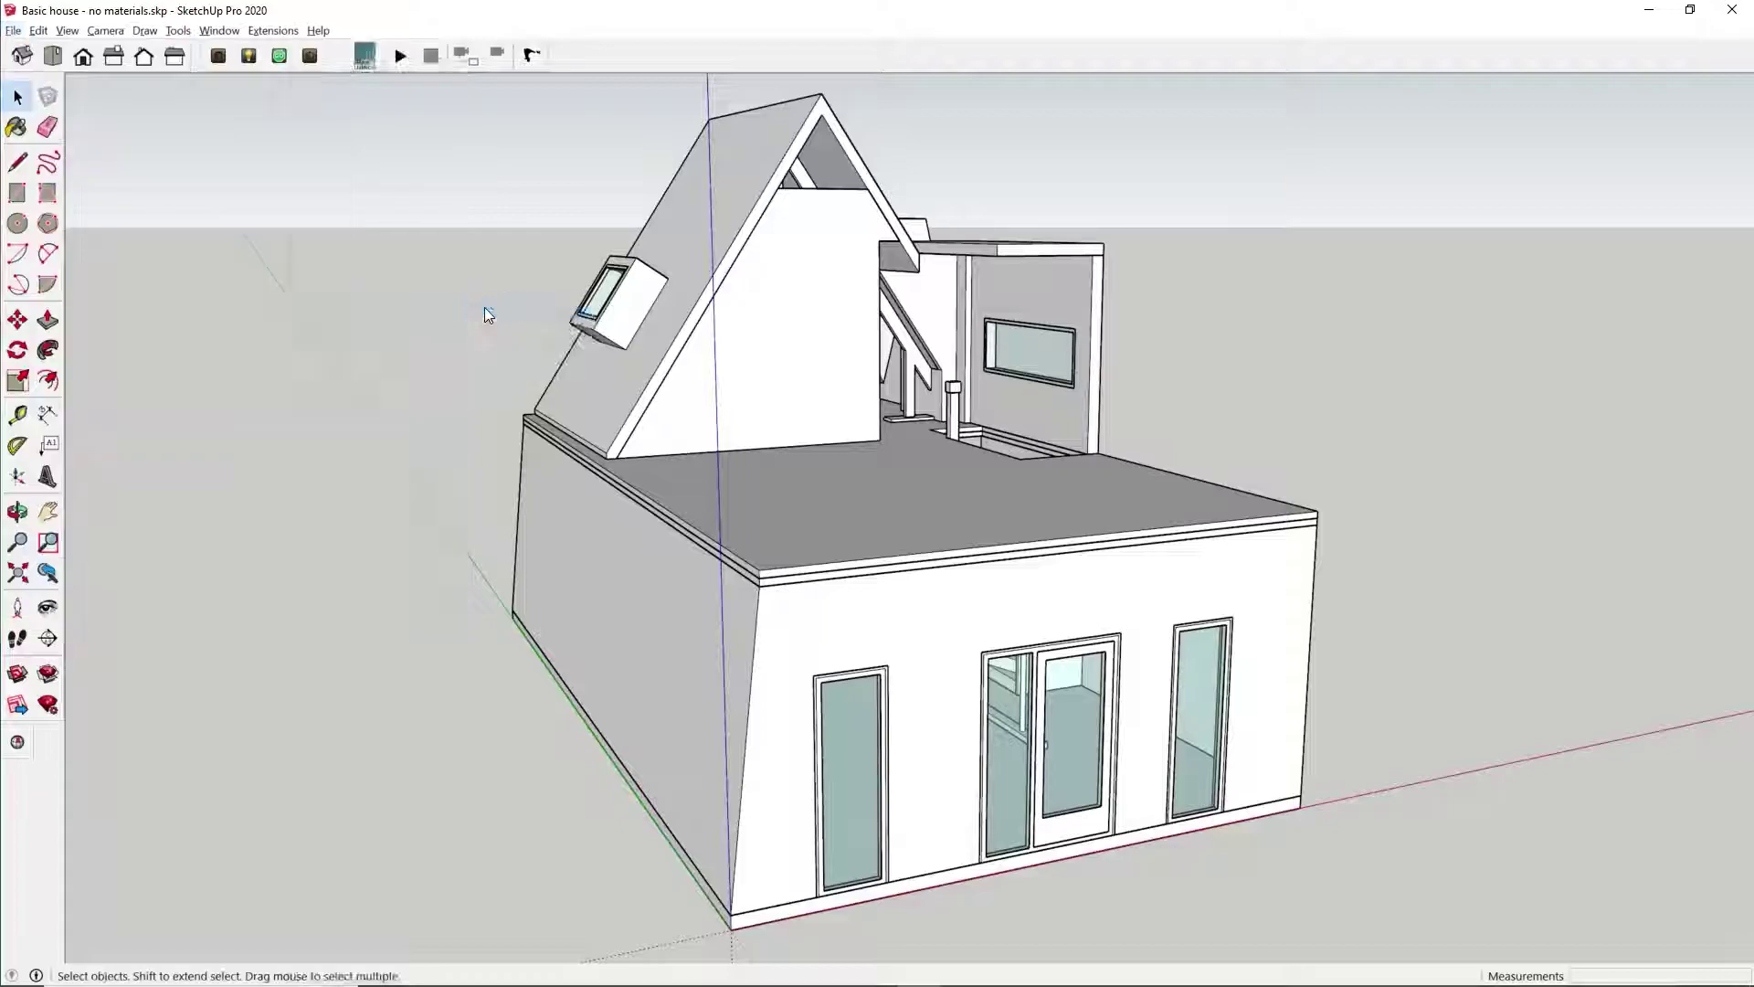
{"action": "left_click", "coordinate": [514, 309]}
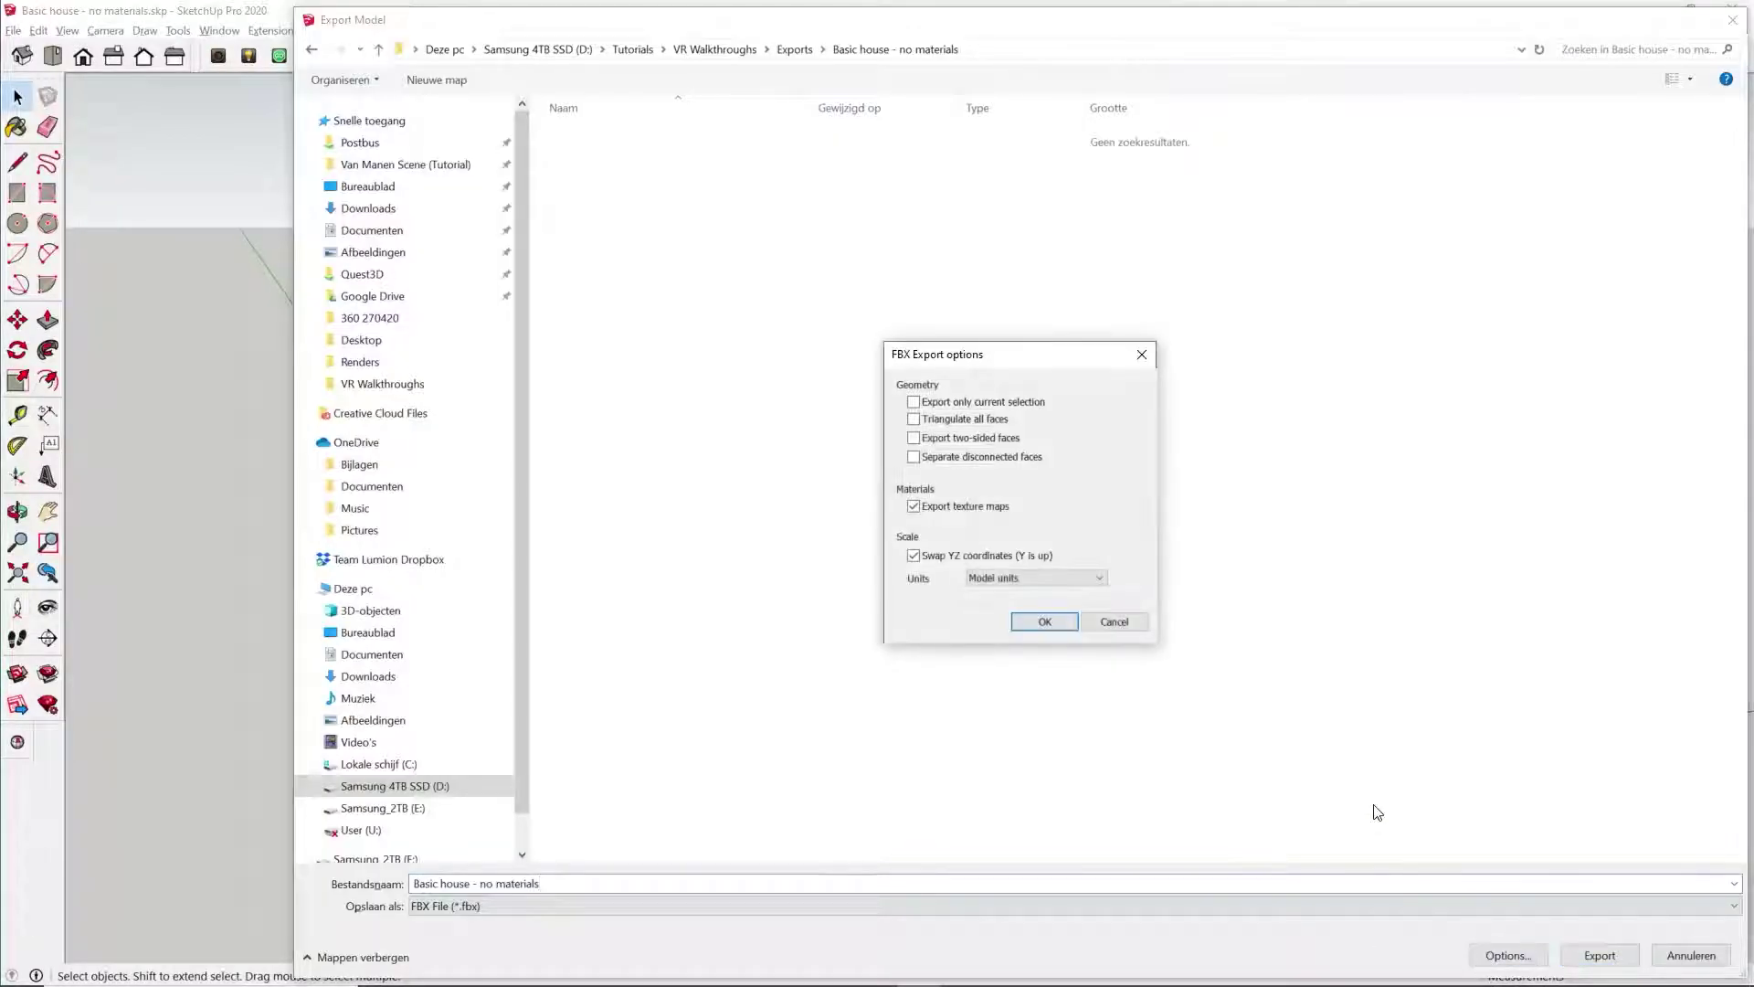
{"action": "left_click", "coordinate": [1051, 624]}
{"action": "left_click", "coordinate": [1588, 955]}
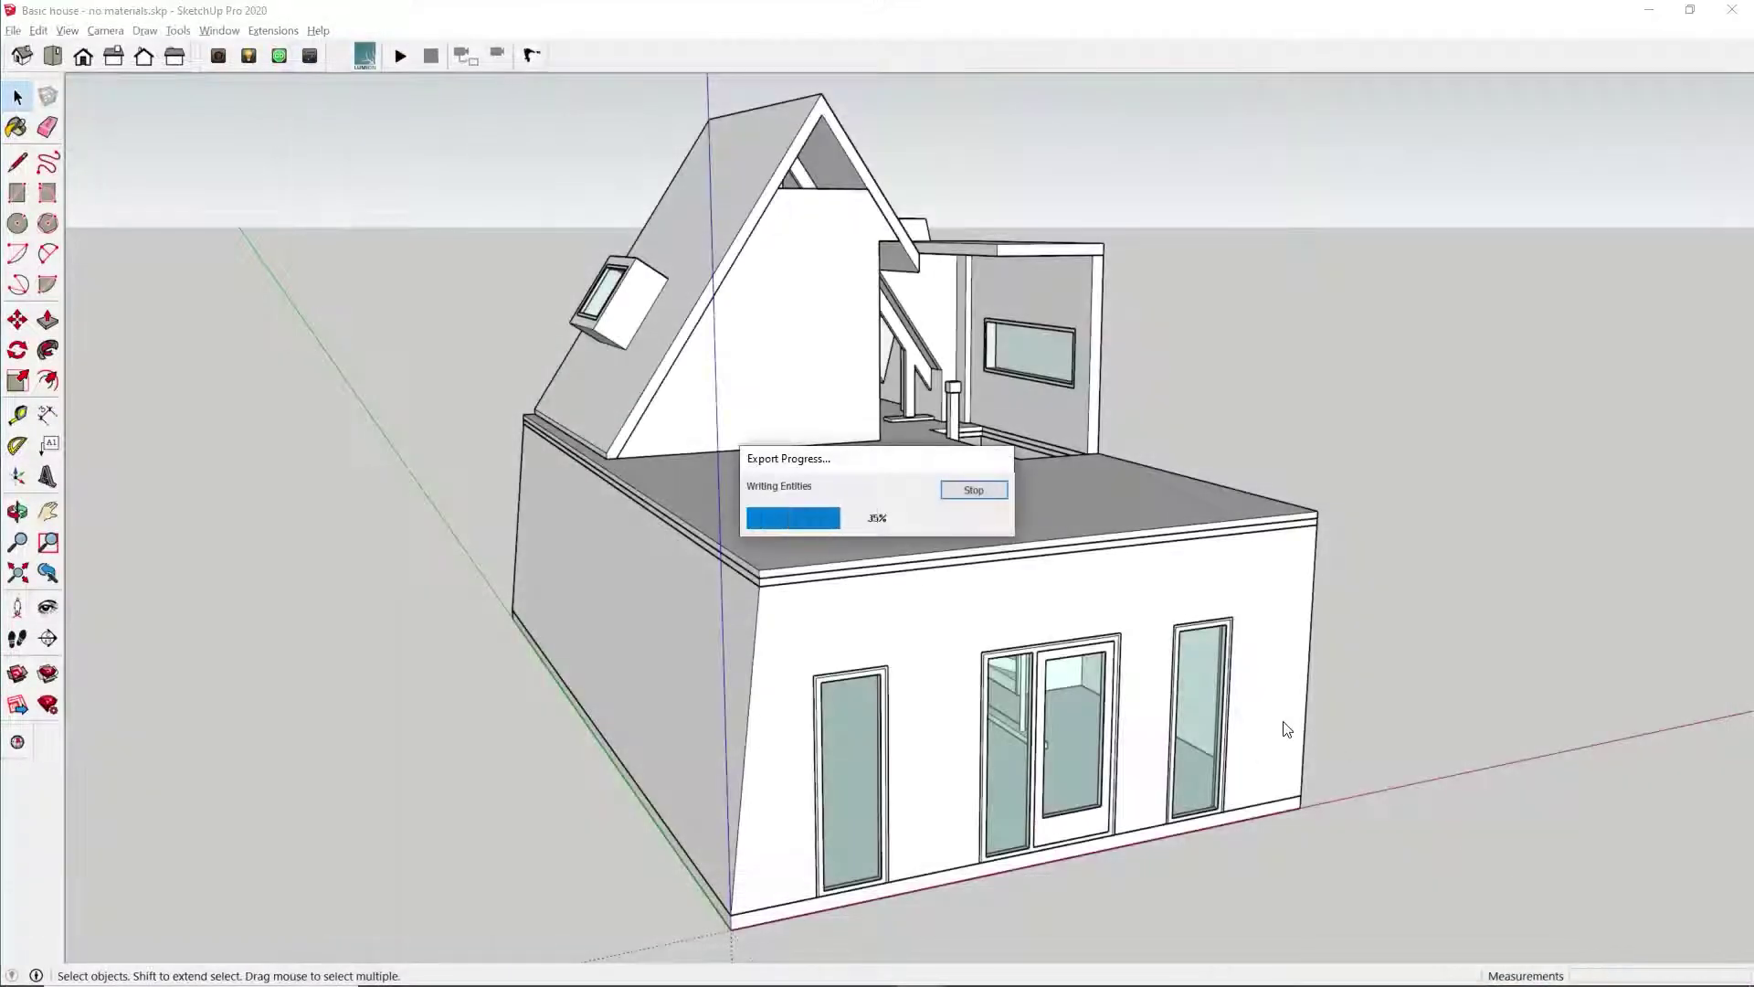
Upload the exported house FBX to Sketchfab as a new model.
{"action": "left_click", "coordinate": [991, 635]}
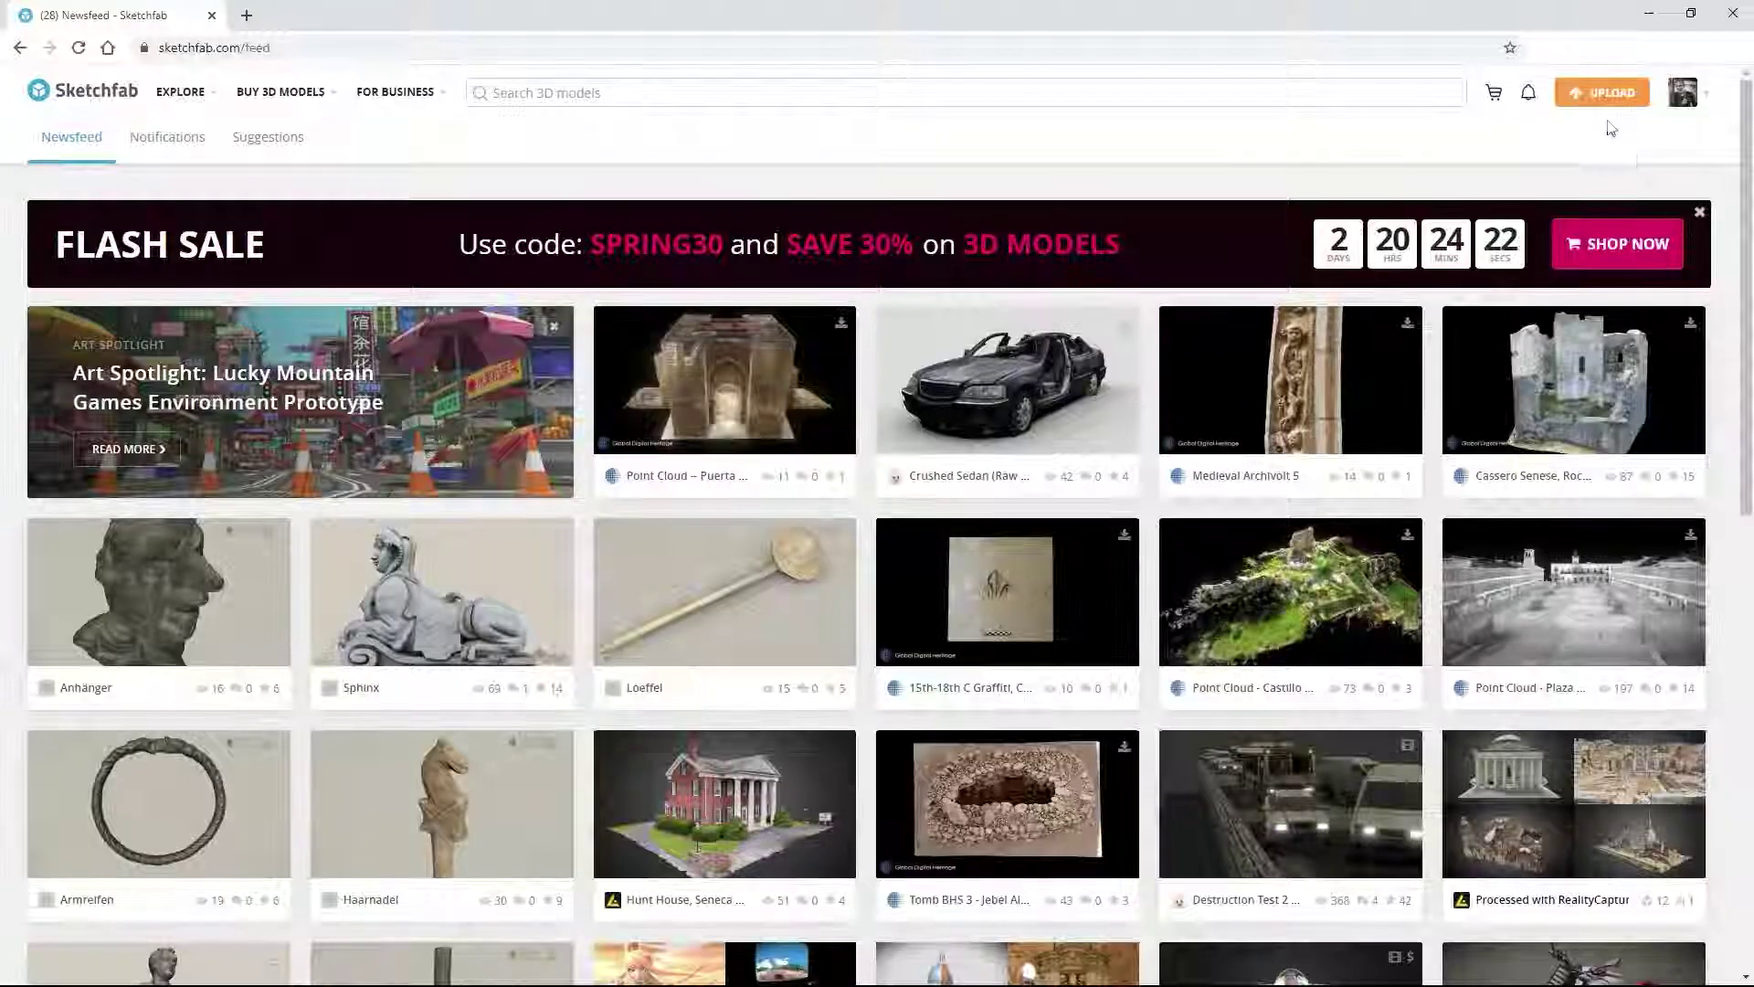
{"action": "left_click", "coordinate": [1608, 91]}
{"action": "key", "text": "alt+Tab"}
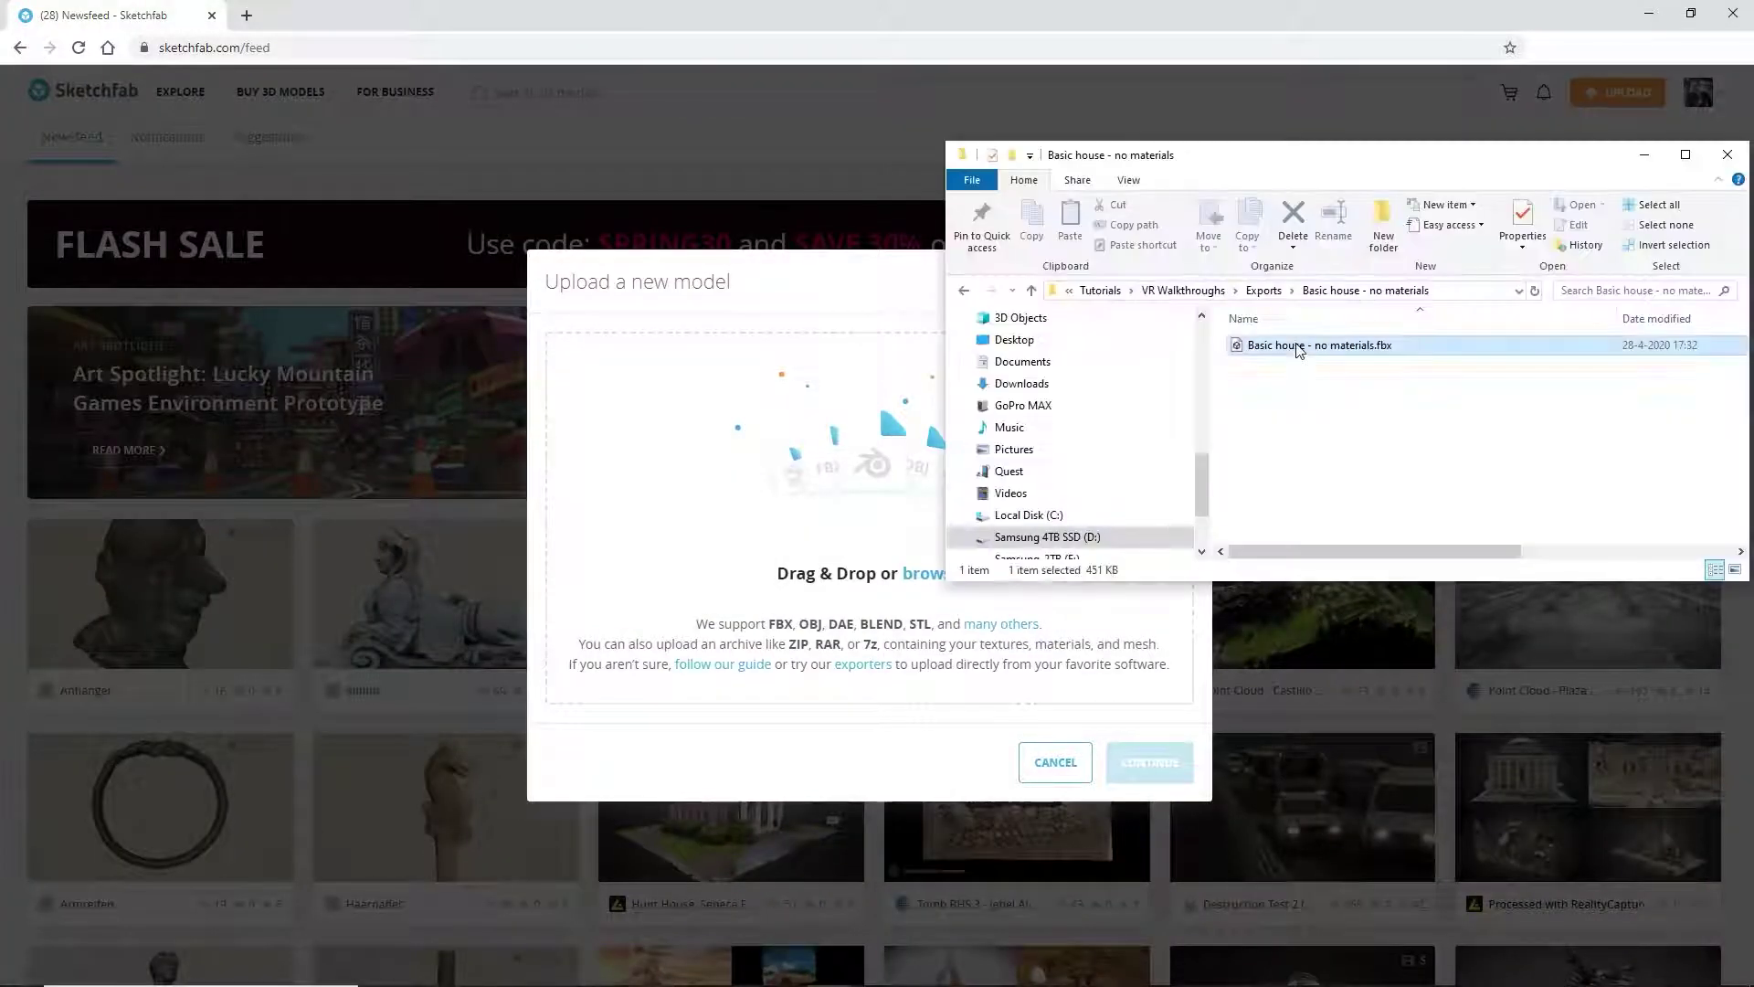
{"action": "left_click_drag", "start_coordinate": [1279, 346], "coordinate": [803, 466]}
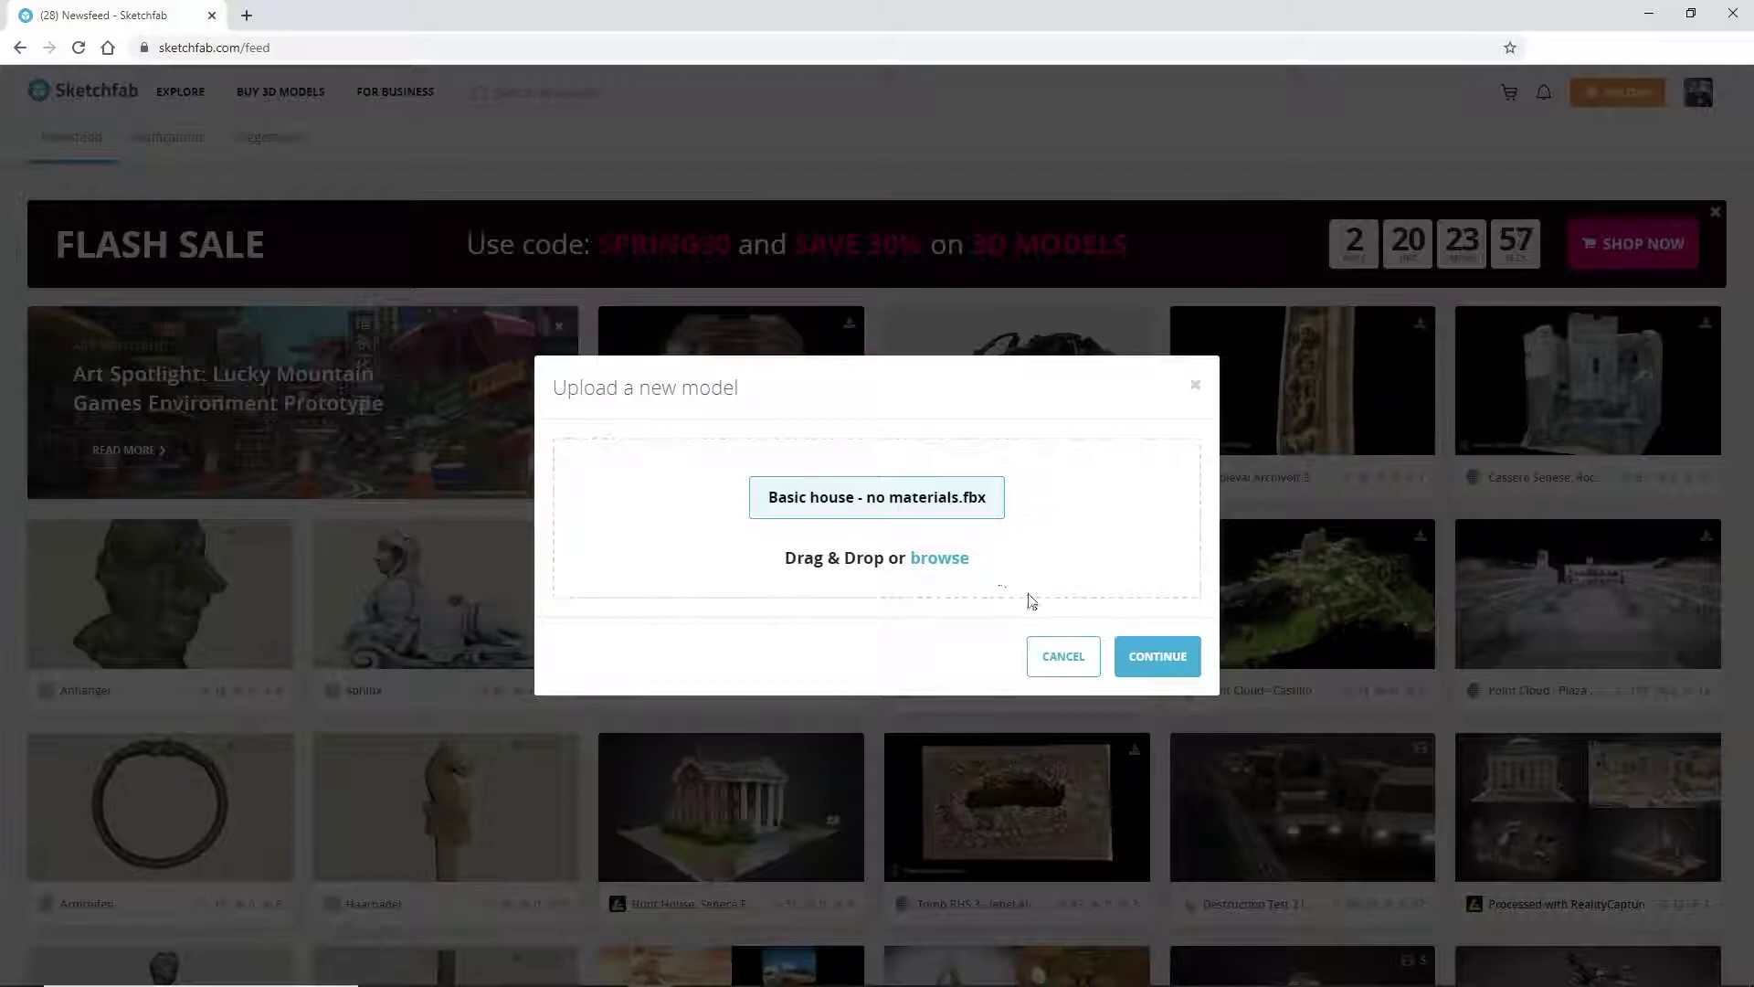
{"action": "left_click", "coordinate": [1155, 657]}
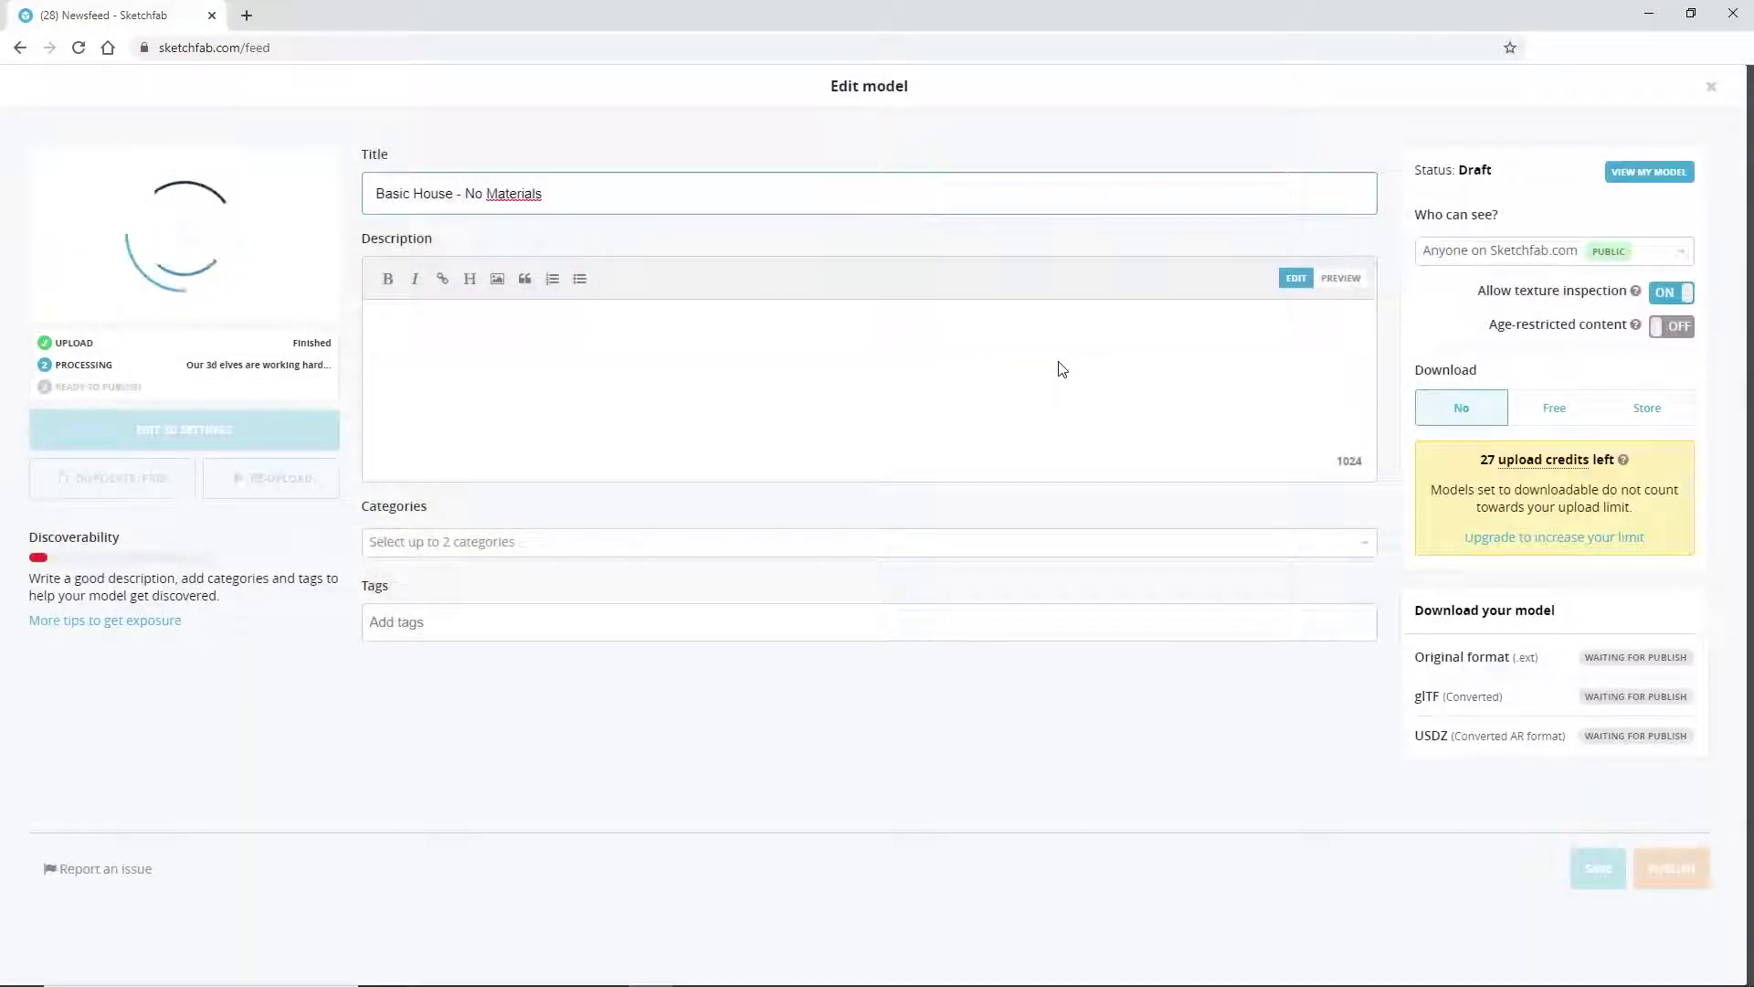
Leave the edit page and view Sketchfab's pricing plans for individuals.
{"action": "key", "text": "Escape"}
{"action": "mouse_move", "coordinate": [393, 98]}
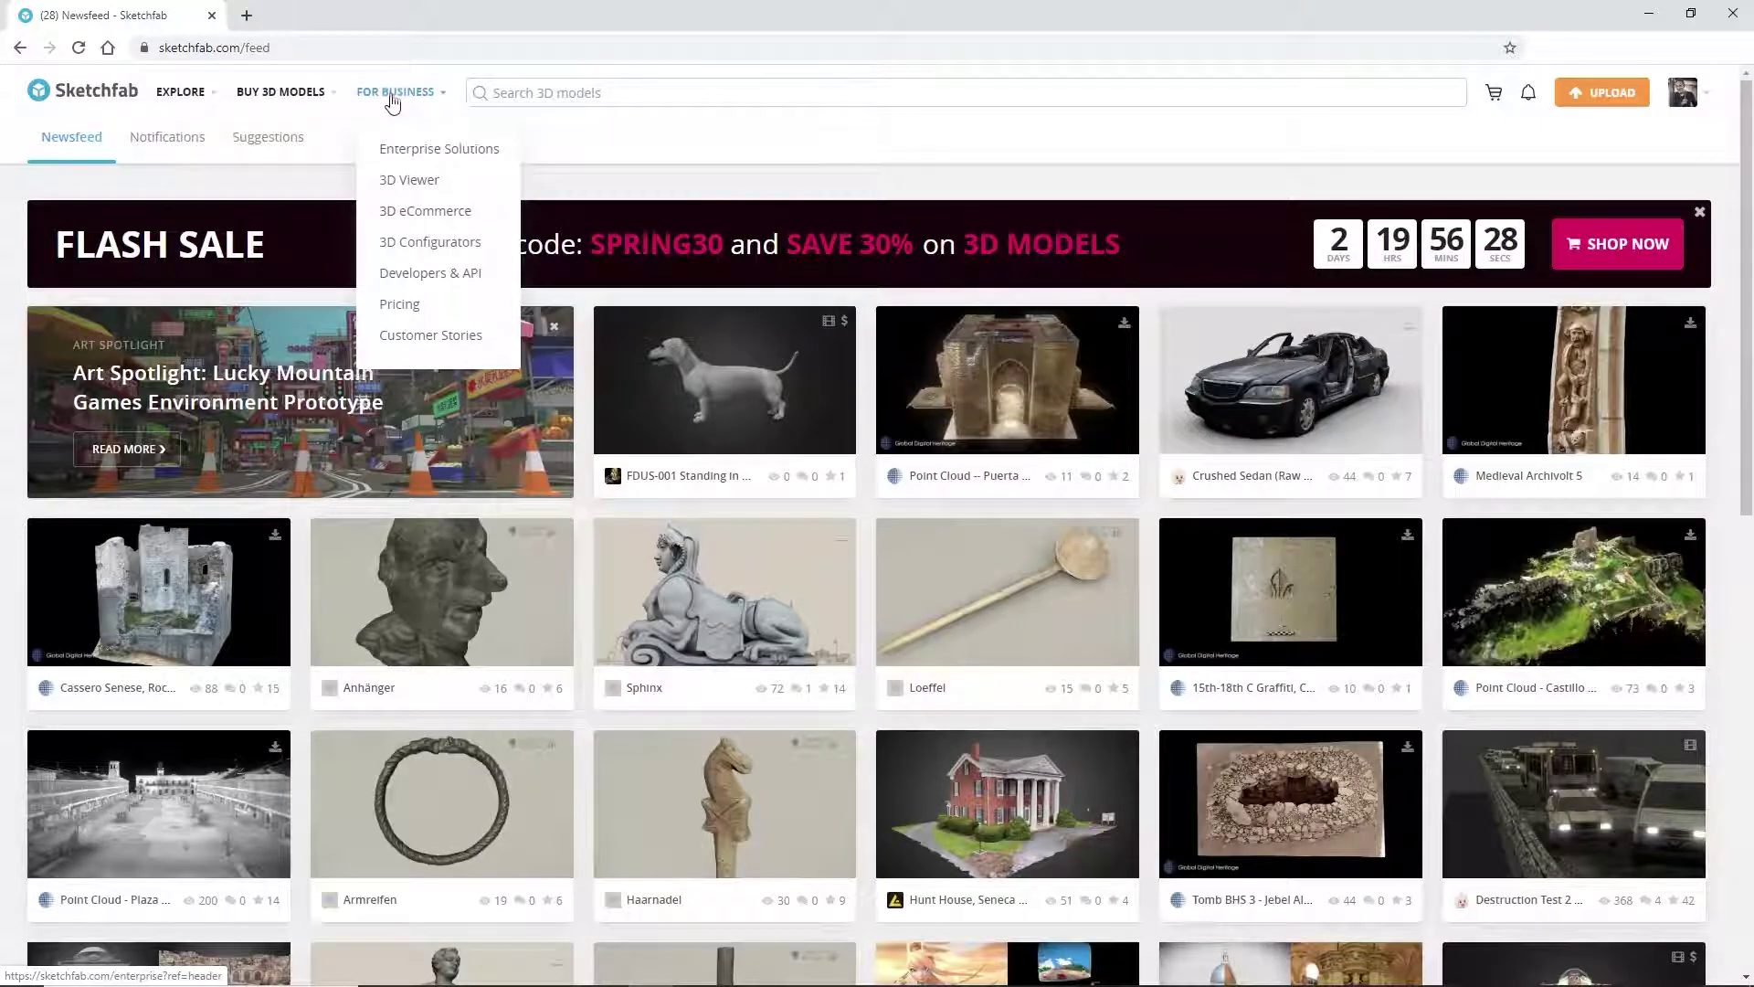
{"action": "left_click", "coordinate": [402, 305]}
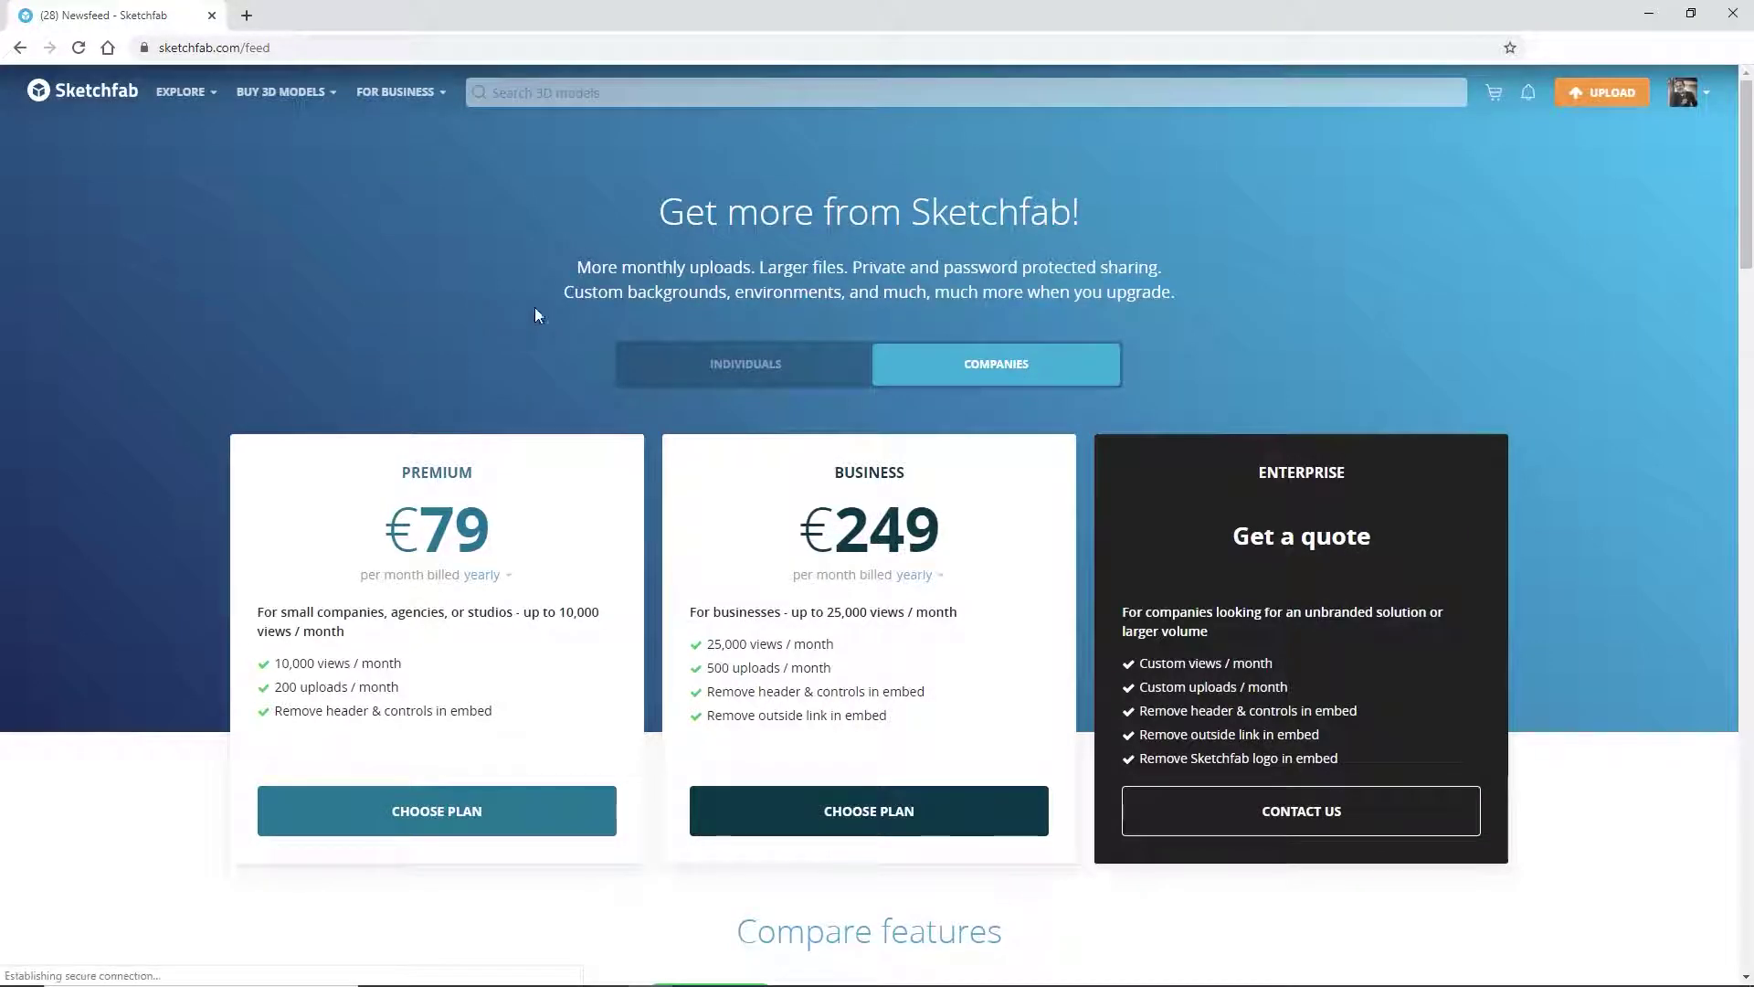
{"action": "left_click", "coordinate": [726, 374]}
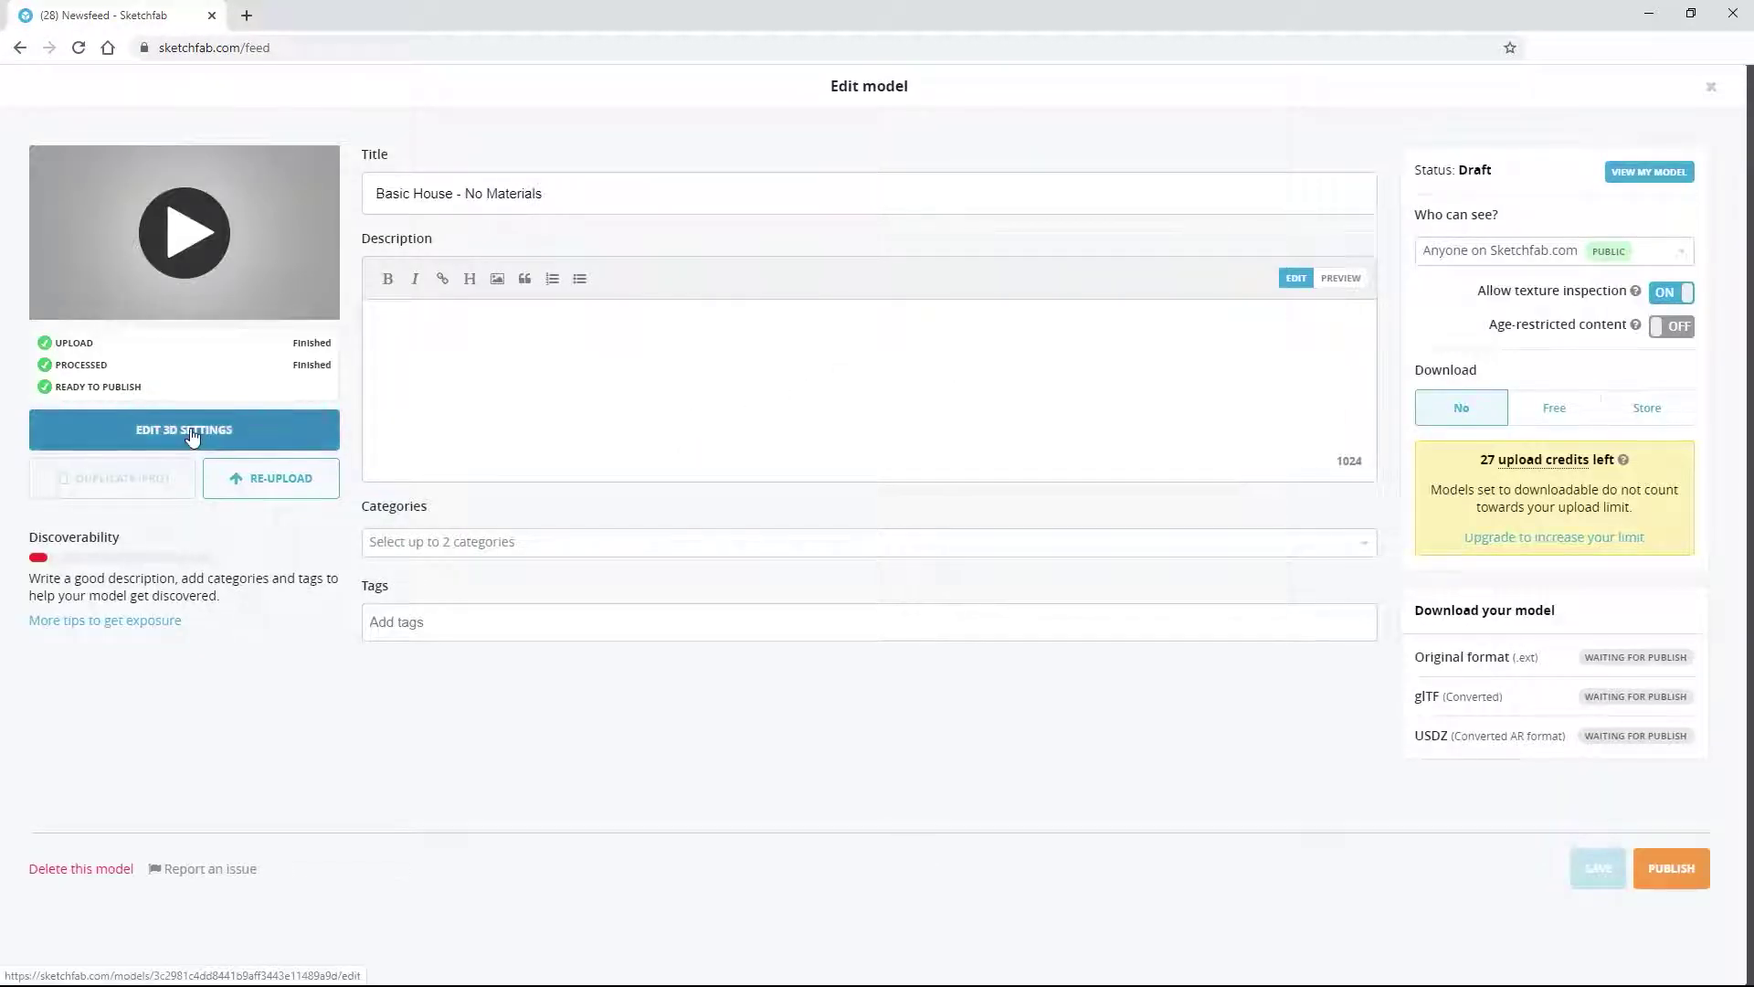
Lower the Translucent_Glass_Tinted material's opacity to 0.05 in the 3D settings.
{"action": "left_click", "coordinate": [192, 439]}
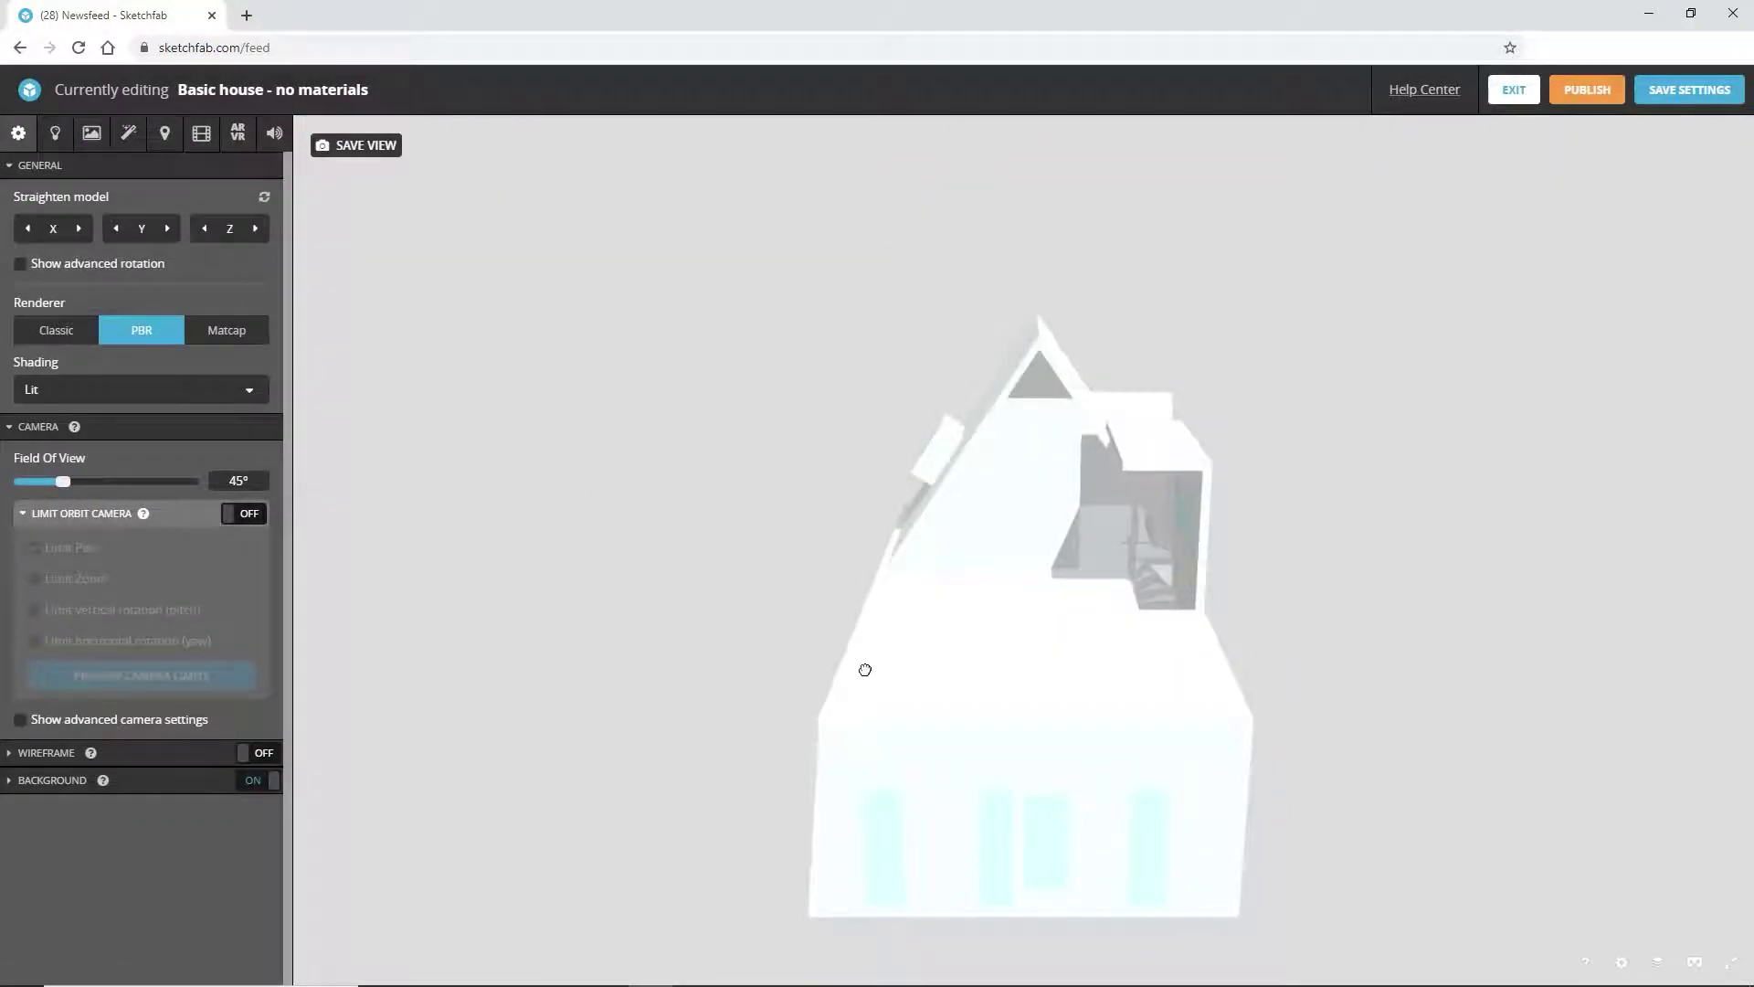
{"action": "mouse_move", "coordinate": [865, 670]}
{"action": "left_mouse_down"}
{"action": "mouse_move", "coordinate": [940, 630]}
{"action": "mouse_move", "coordinate": [846, 618]}
{"action": "mouse_move", "coordinate": [756, 643]}
{"action": "mouse_move", "coordinate": [877, 677]}
{"action": "mouse_move", "coordinate": [901, 647]}
{"action": "left_mouse_up"}
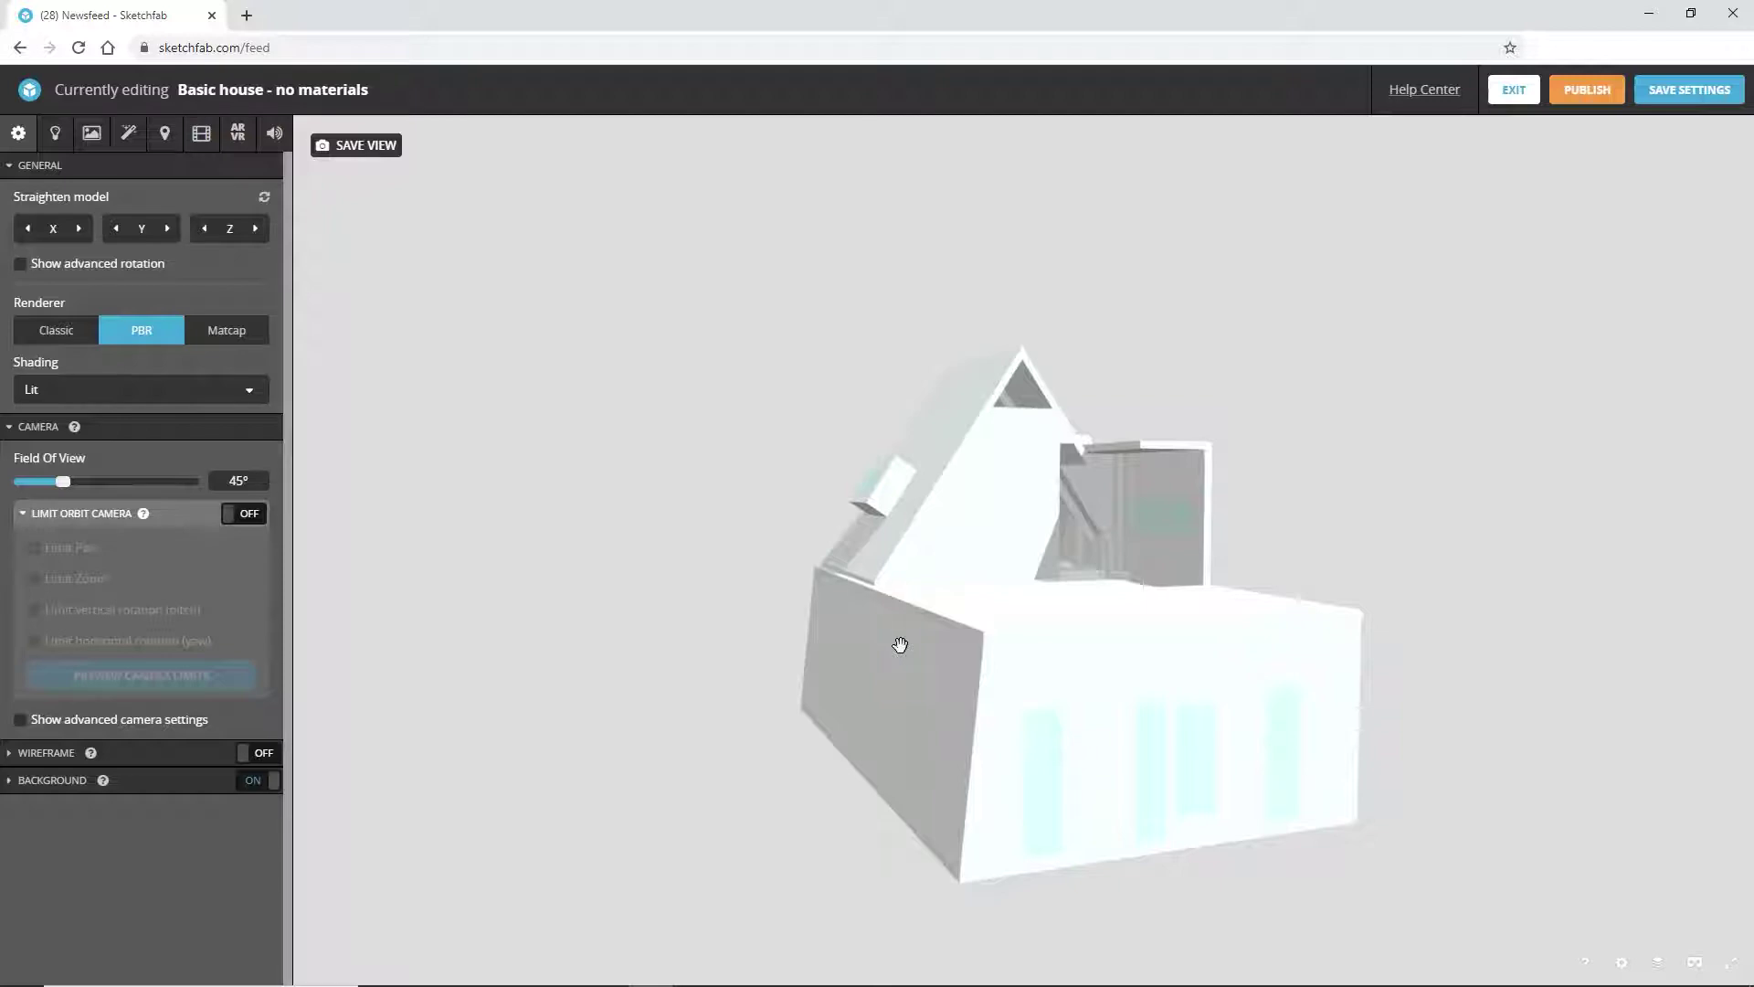
{"action": "left_click", "coordinate": [91, 132]}
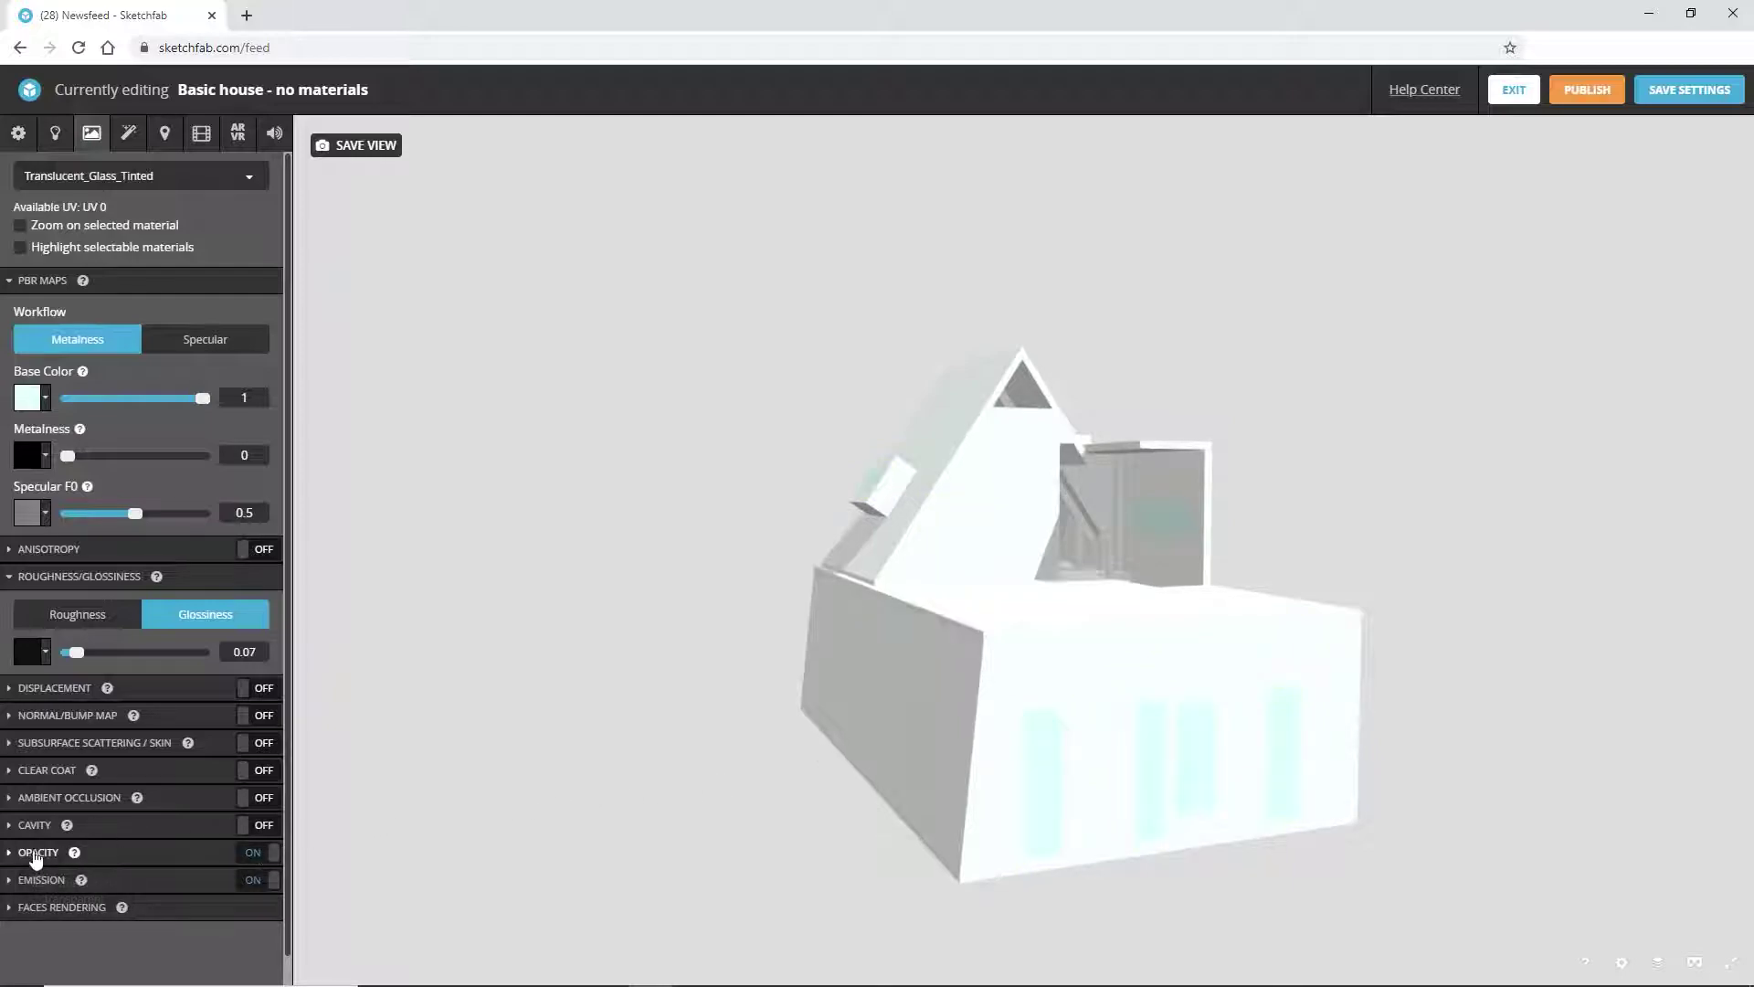
{"action": "left_click", "coordinate": [32, 854]}
{"action": "scroll", "coordinate": [217, 897], "scroll_direction": "down", "scroll_amount": 2}
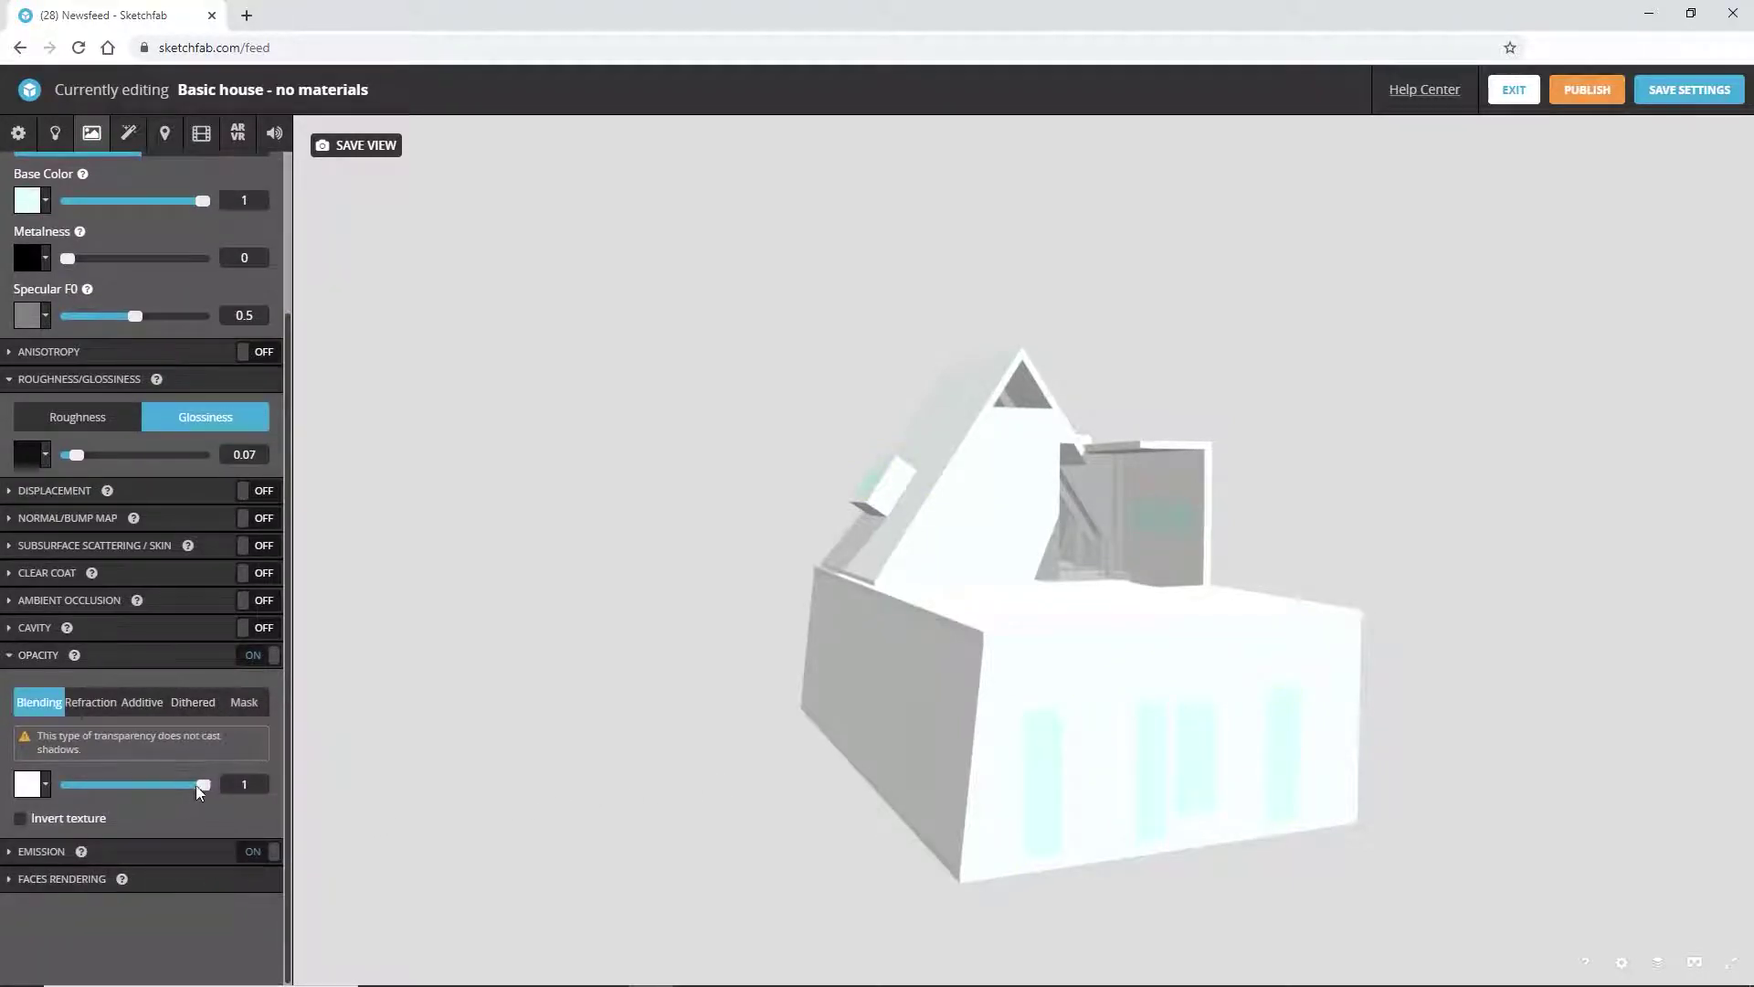
{"action": "left_click_drag", "start_coordinate": [181, 788], "coordinate": [64, 788]}
Switch viewer navigation to First Person and walk forward into the house.
{"action": "left_click_drag", "start_coordinate": [1039, 627], "coordinate": [995, 600]}
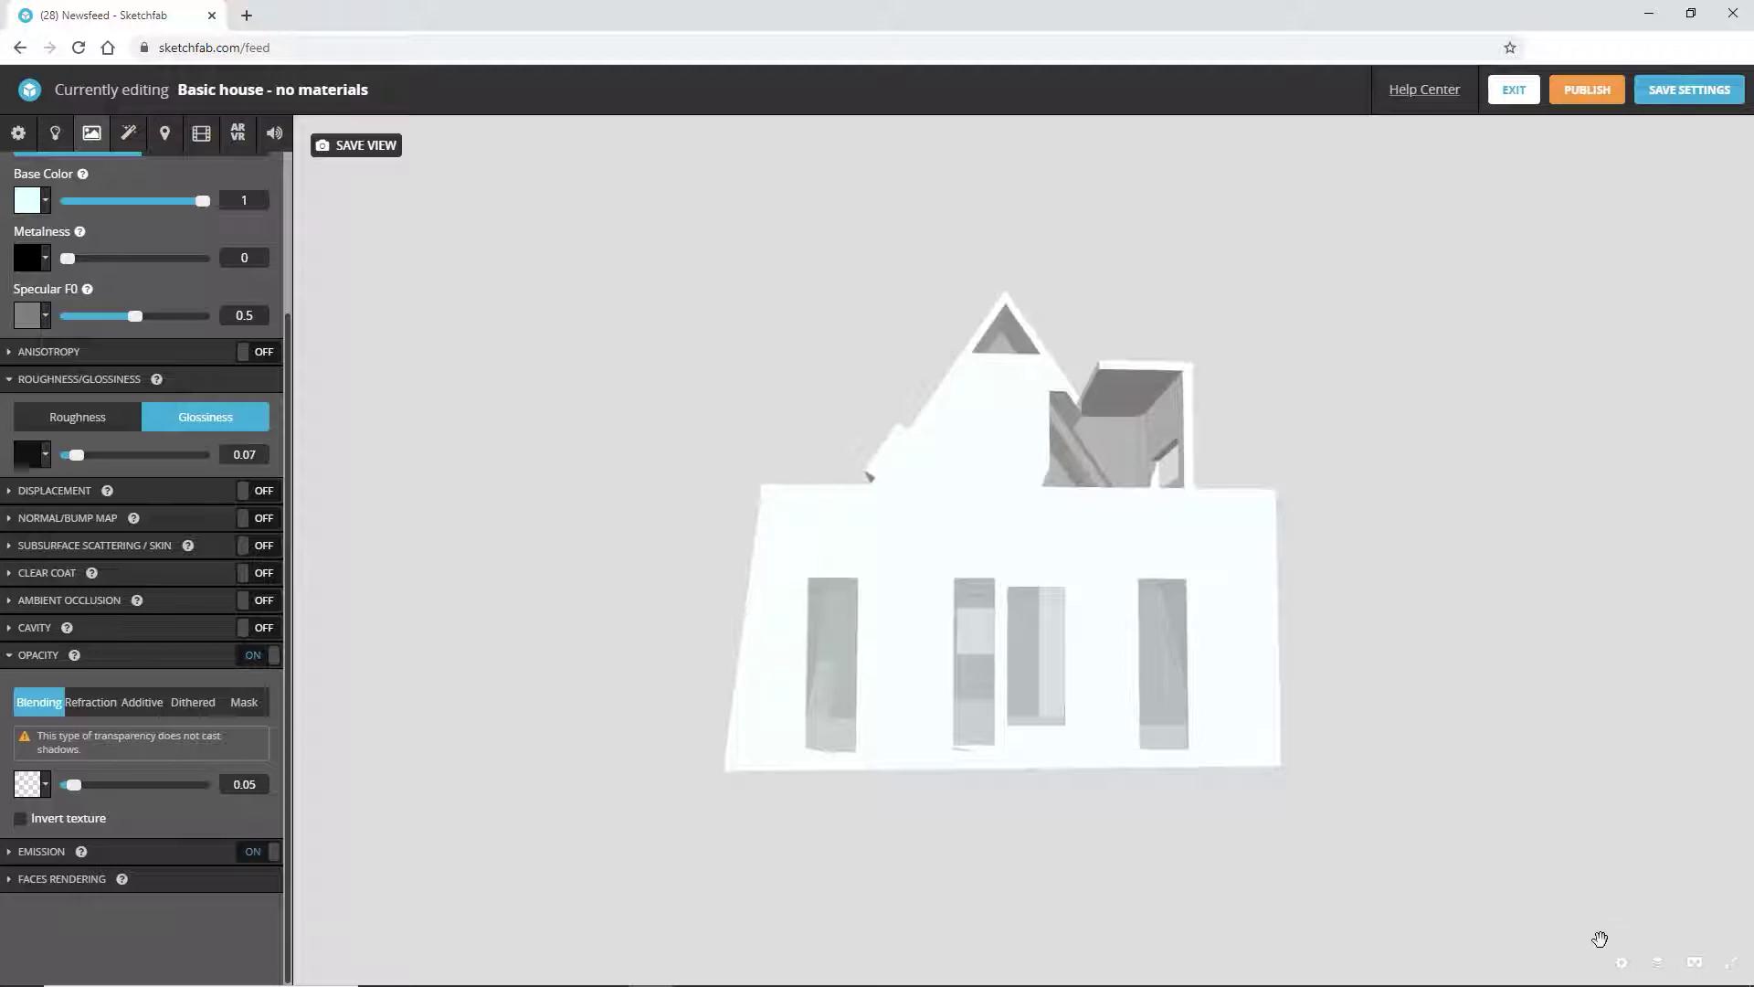
{"action": "left_click", "coordinate": [1622, 964]}
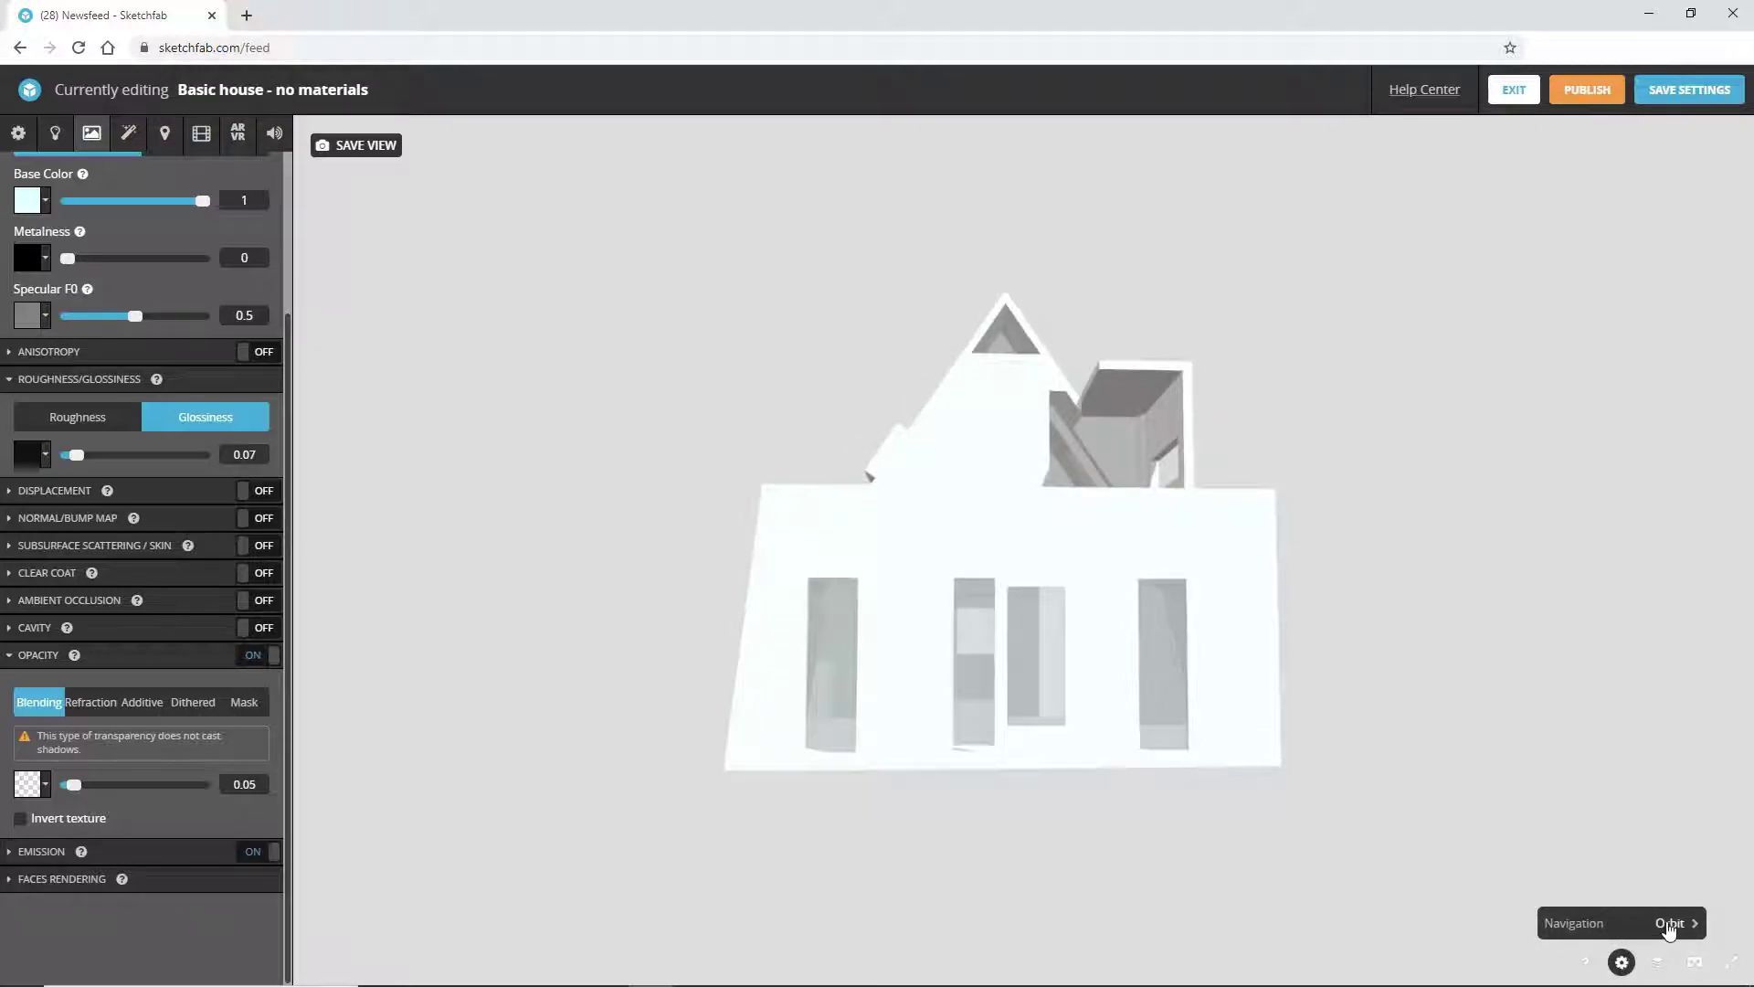
{"action": "left_click", "coordinate": [1670, 925]}
{"action": "left_click", "coordinate": [1620, 921]}
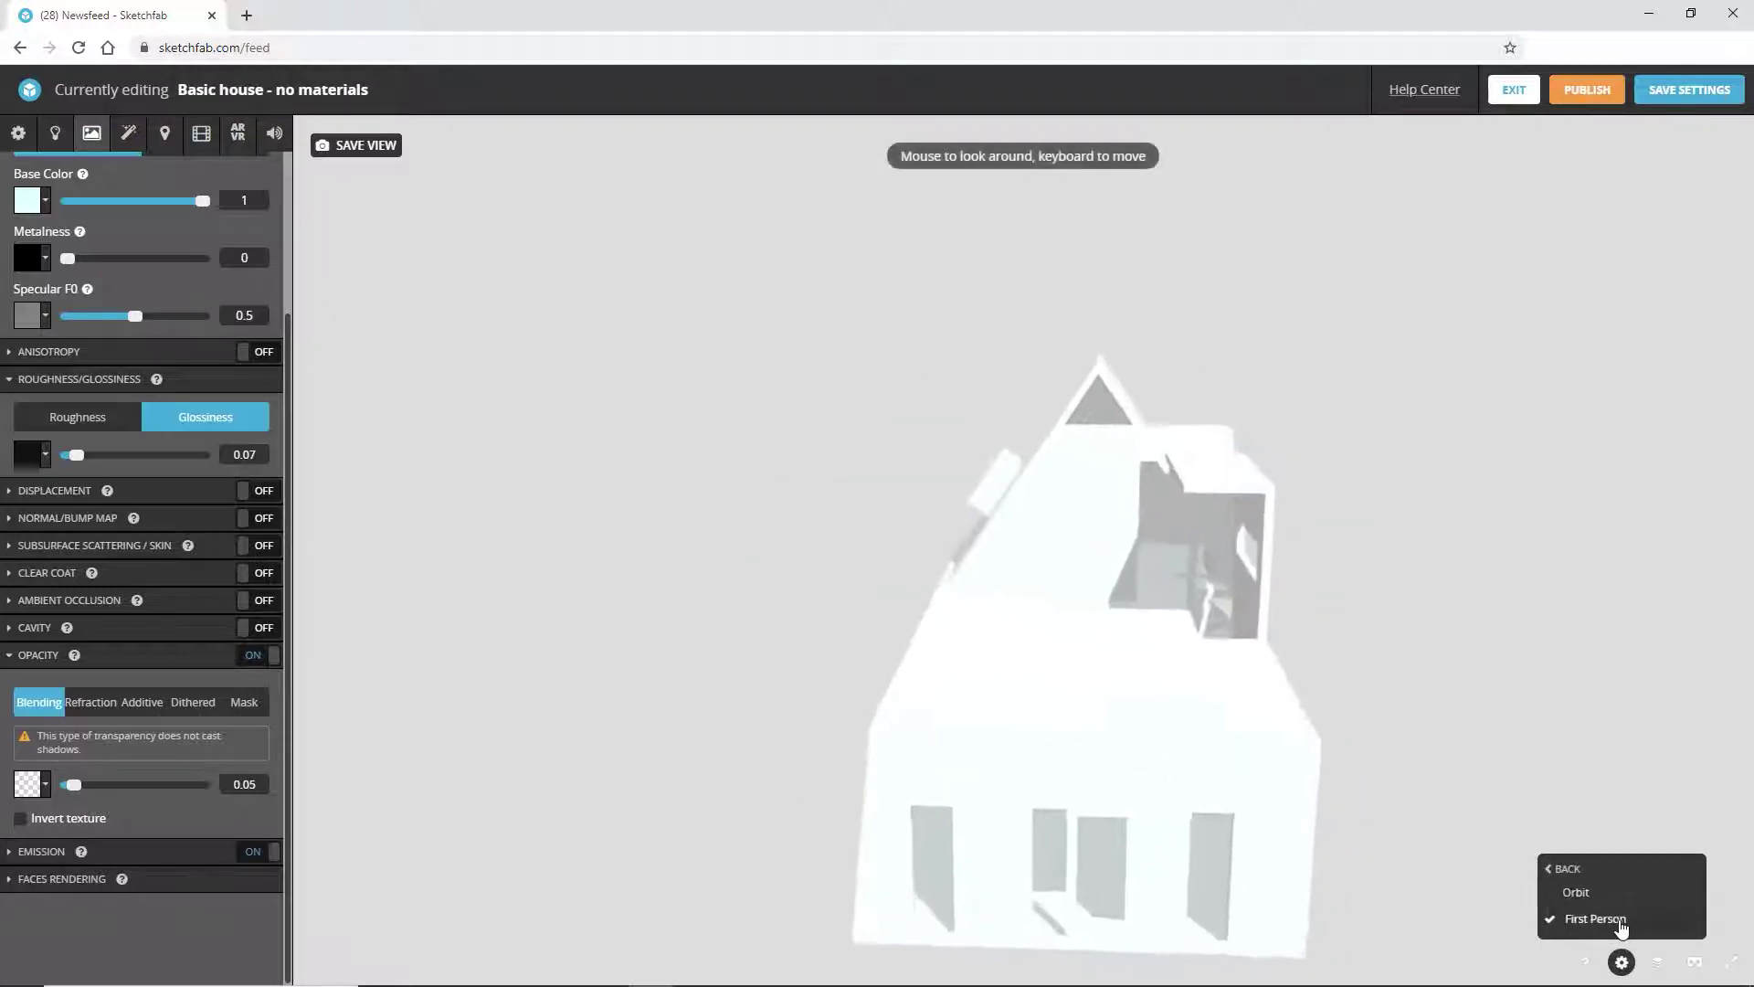
{"action": "key", "text": "w"}
{"action": "key", "text": "w"}
{"action": "key", "text": "w"}
{"action": "scroll", "coordinate": [973, 646], "scroll_direction": "down", "scroll_amount": 1}
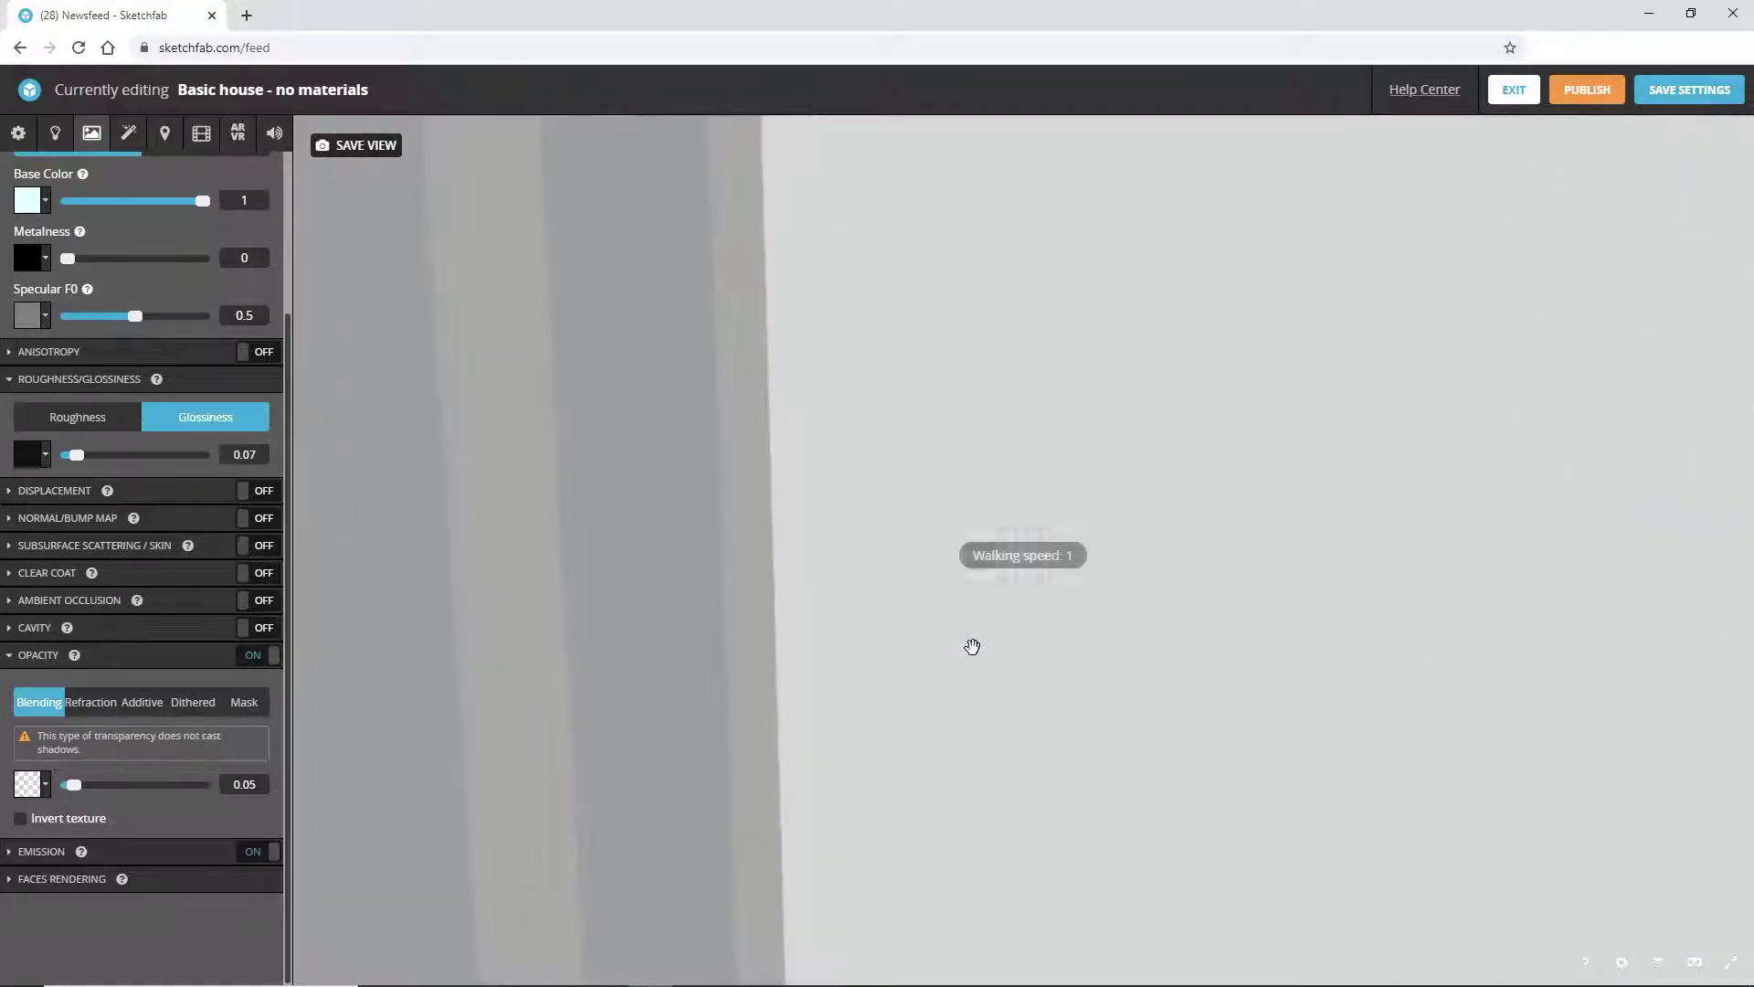
{"action": "key", "text": "w"}
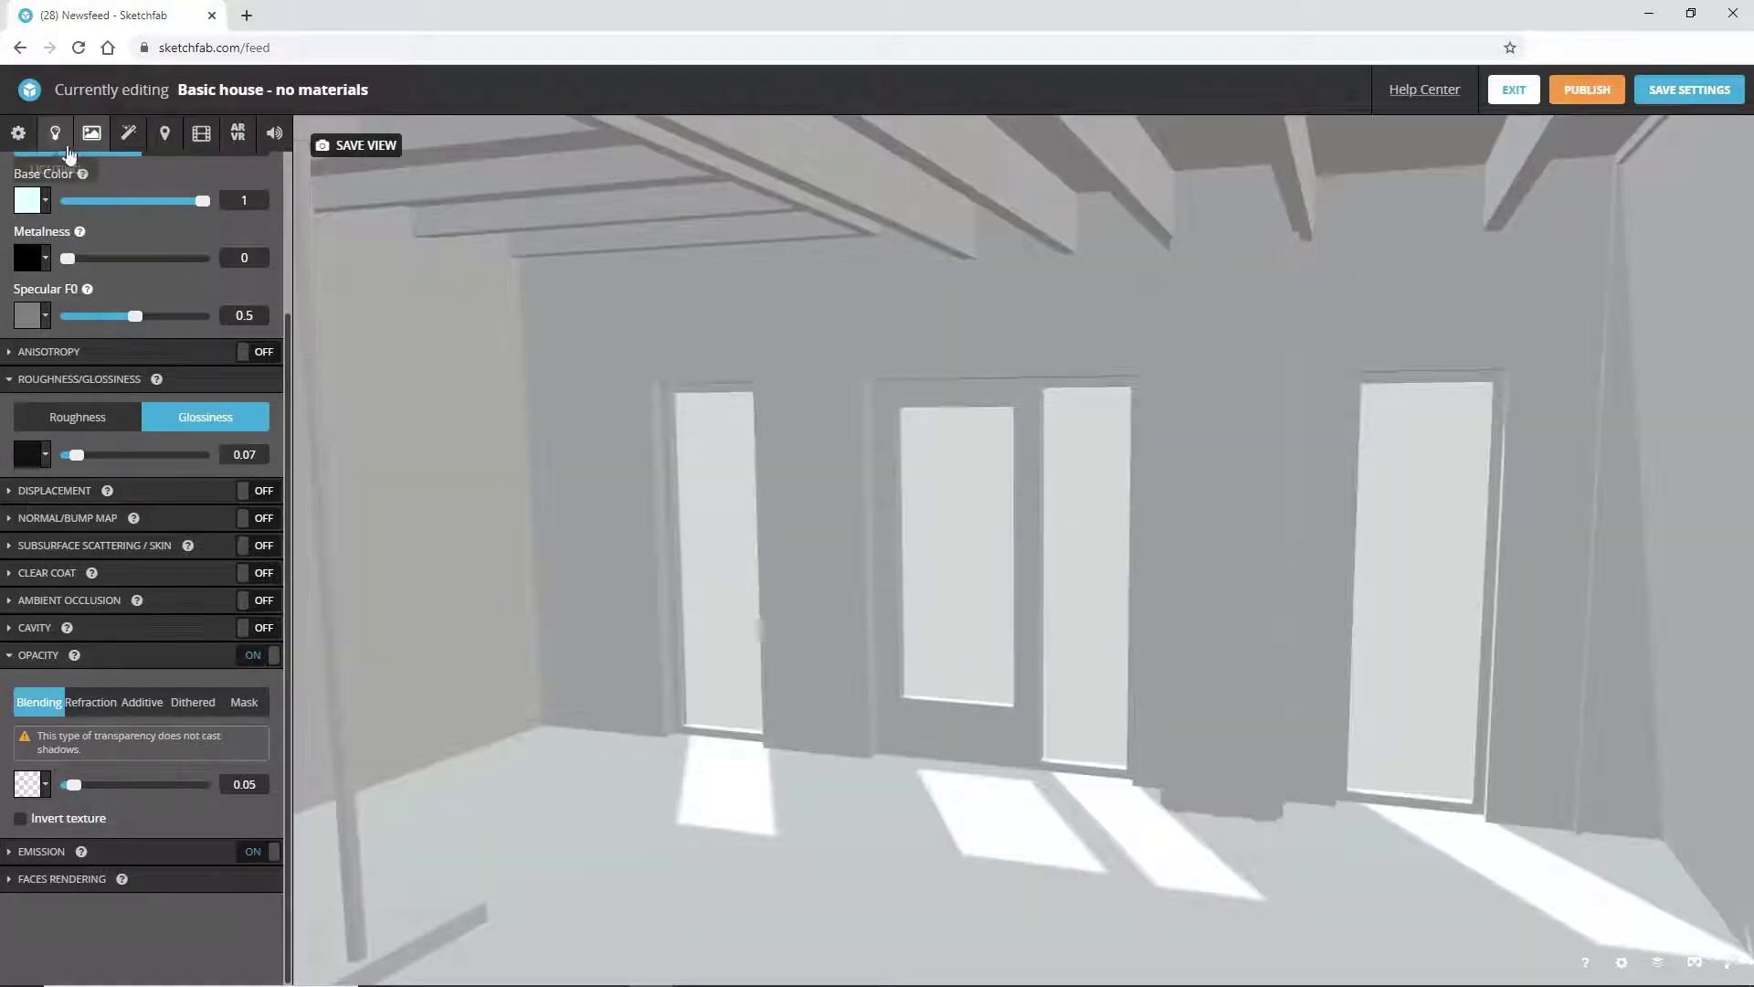
Use the Kirby Cove environment at 183.111° orientation with shadow bias 0.0123.
{"action": "left_click", "coordinate": [56, 135]}
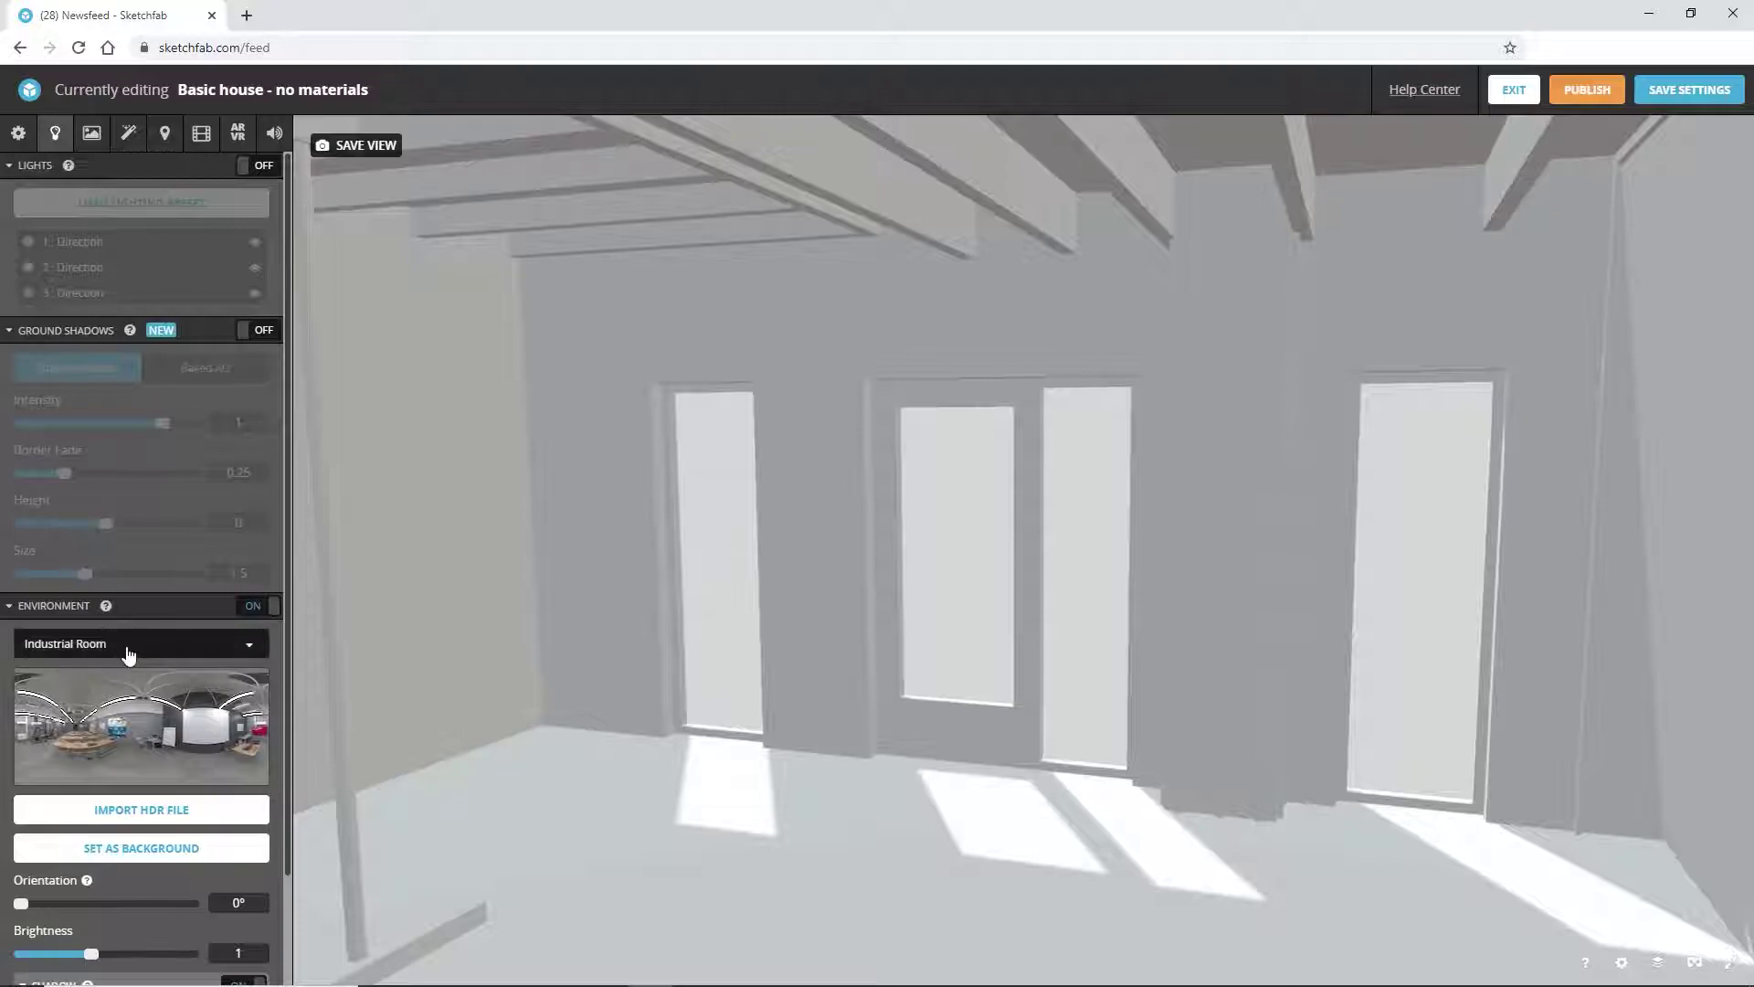
{"action": "left_click", "coordinate": [128, 645]}
{"action": "scroll", "coordinate": [139, 667], "scroll_direction": "down", "scroll_amount": 15}
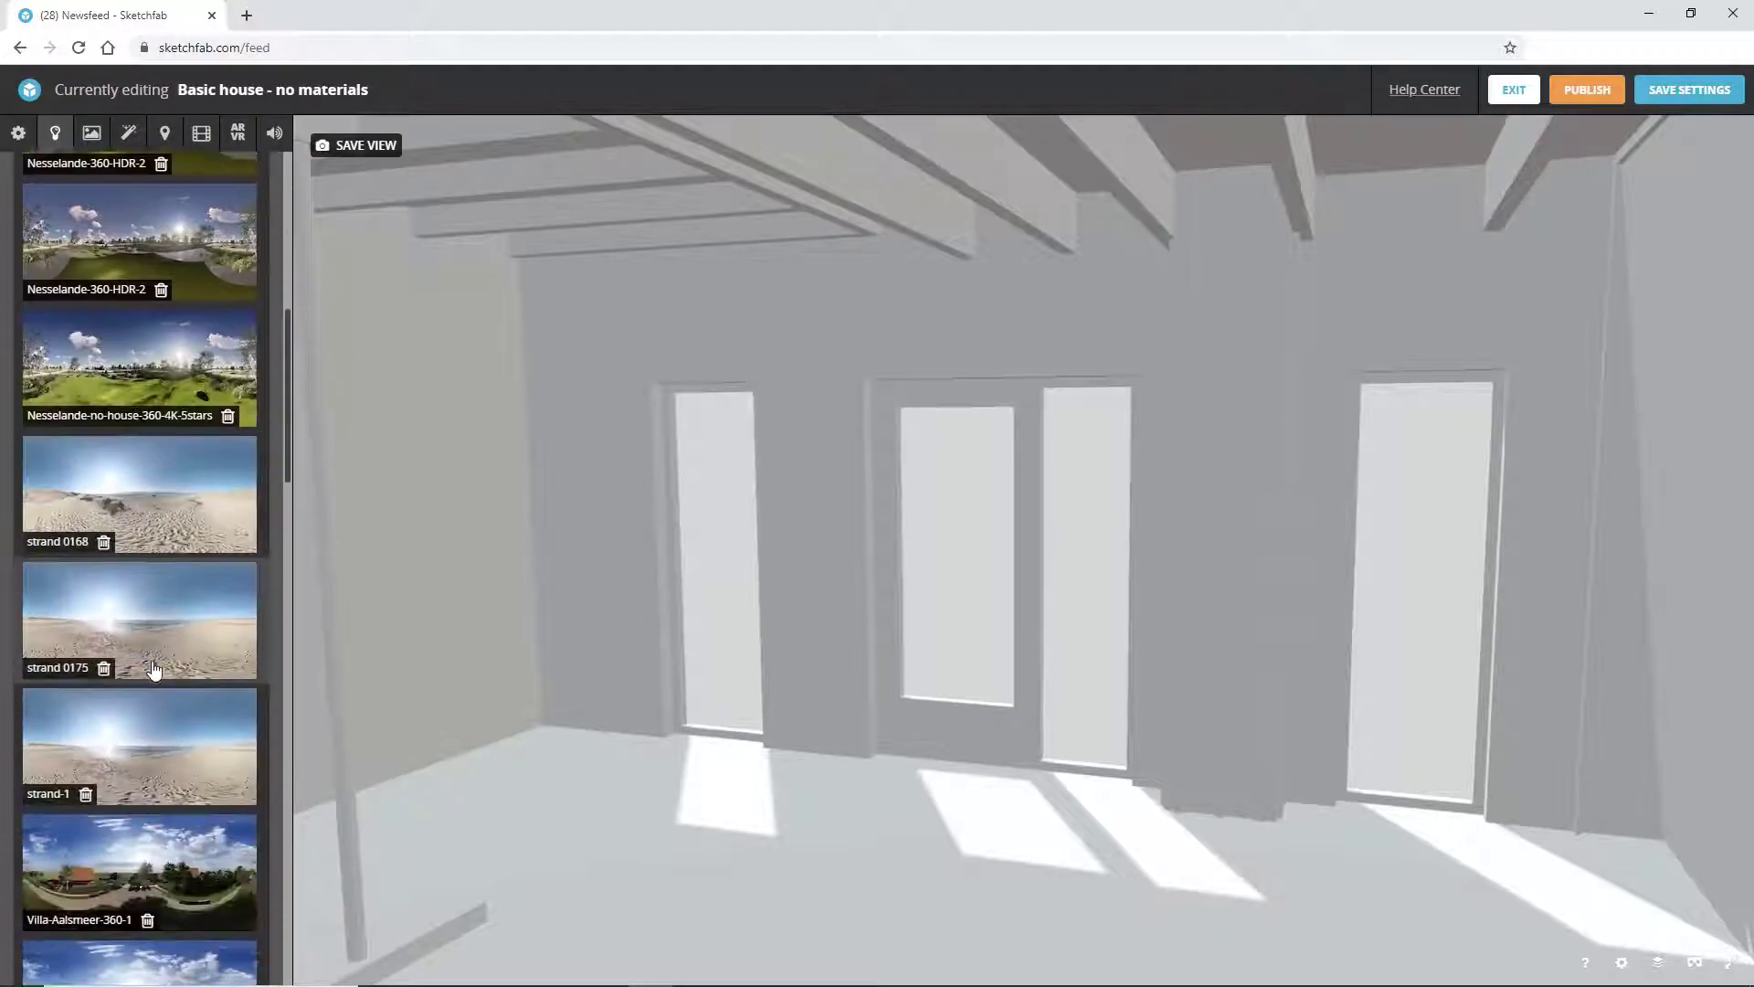
{"action": "scroll", "coordinate": [154, 670], "scroll_direction": "down", "scroll_amount": 1}
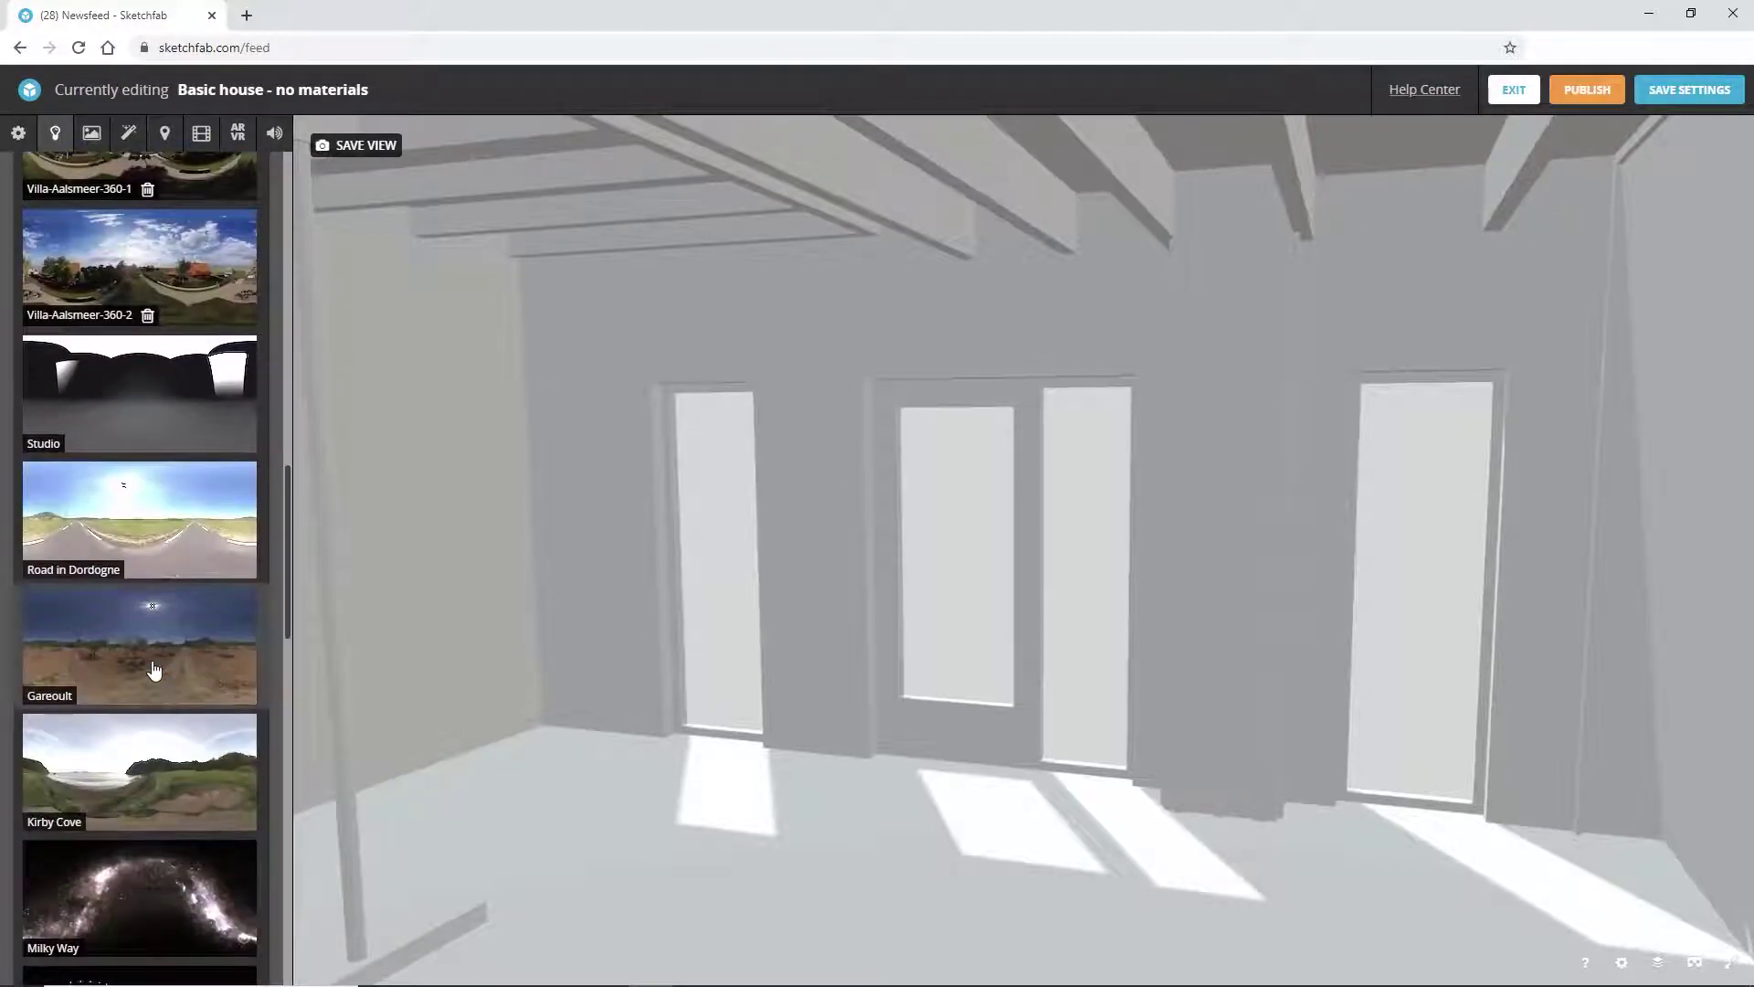
{"action": "scroll", "coordinate": [154, 670], "scroll_direction": "down", "scroll_amount": 3}
{"action": "left_click", "coordinate": [147, 582]}
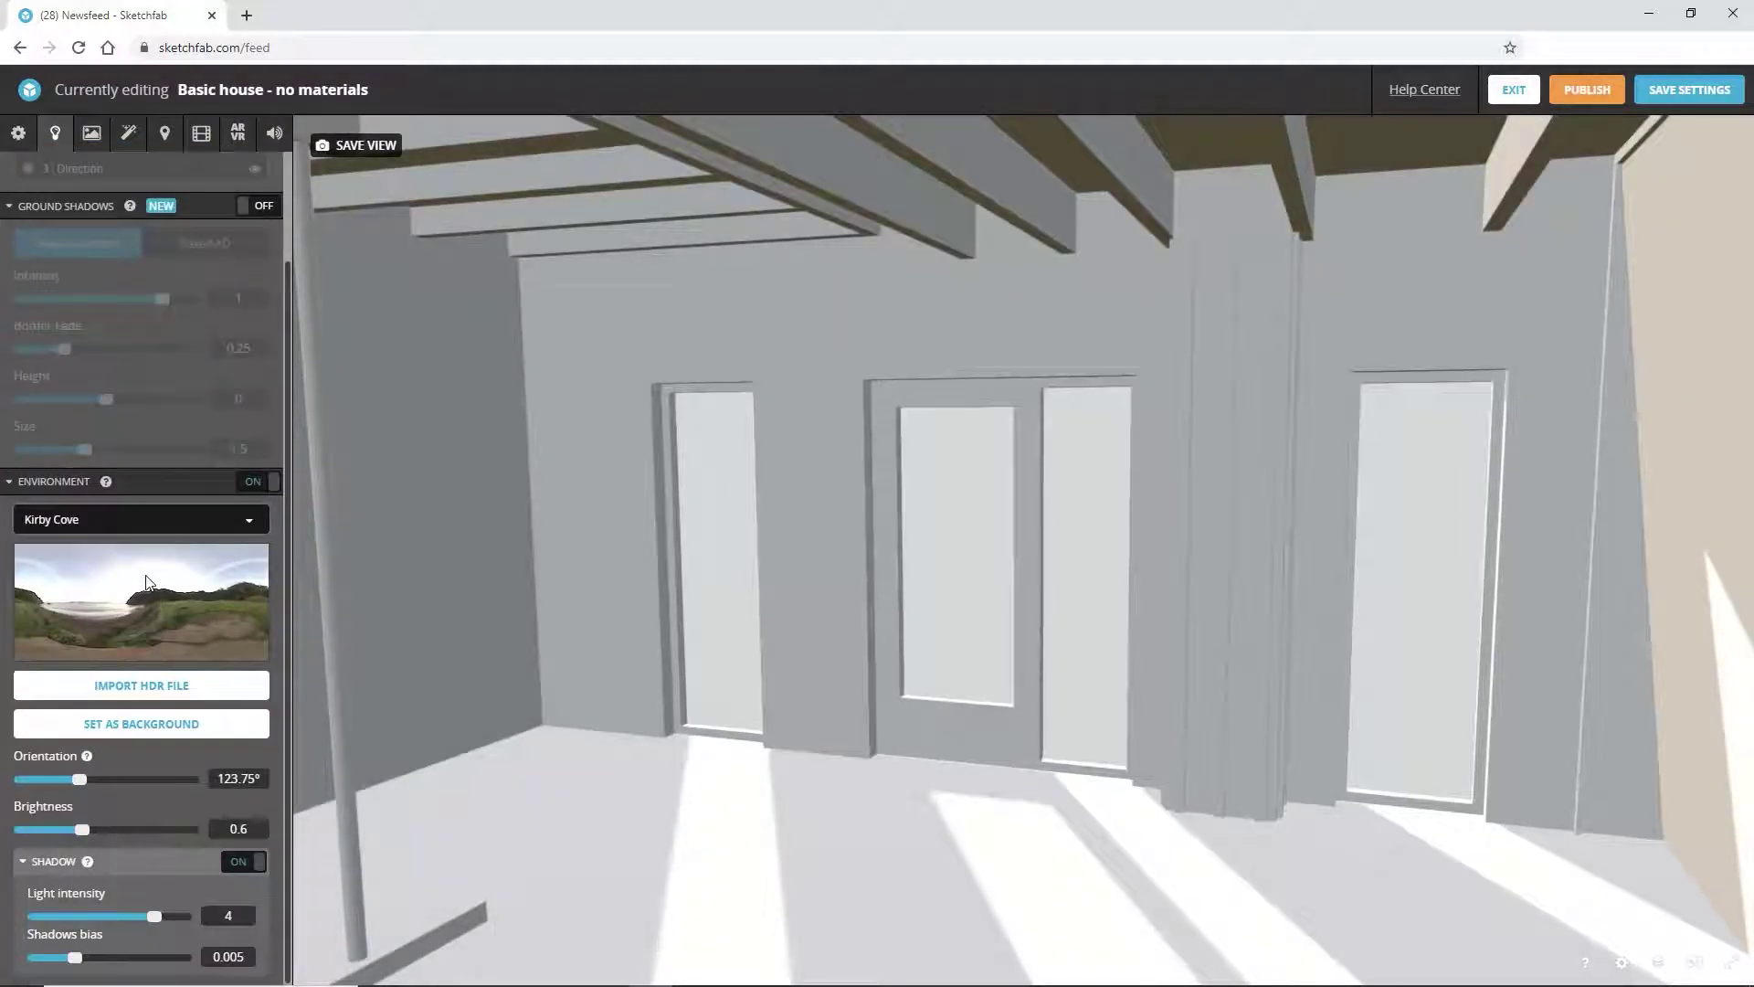
{"action": "left_click_drag", "start_coordinate": [73, 779], "coordinate": [69, 829]}
{"action": "left_click", "coordinate": [158, 915]}
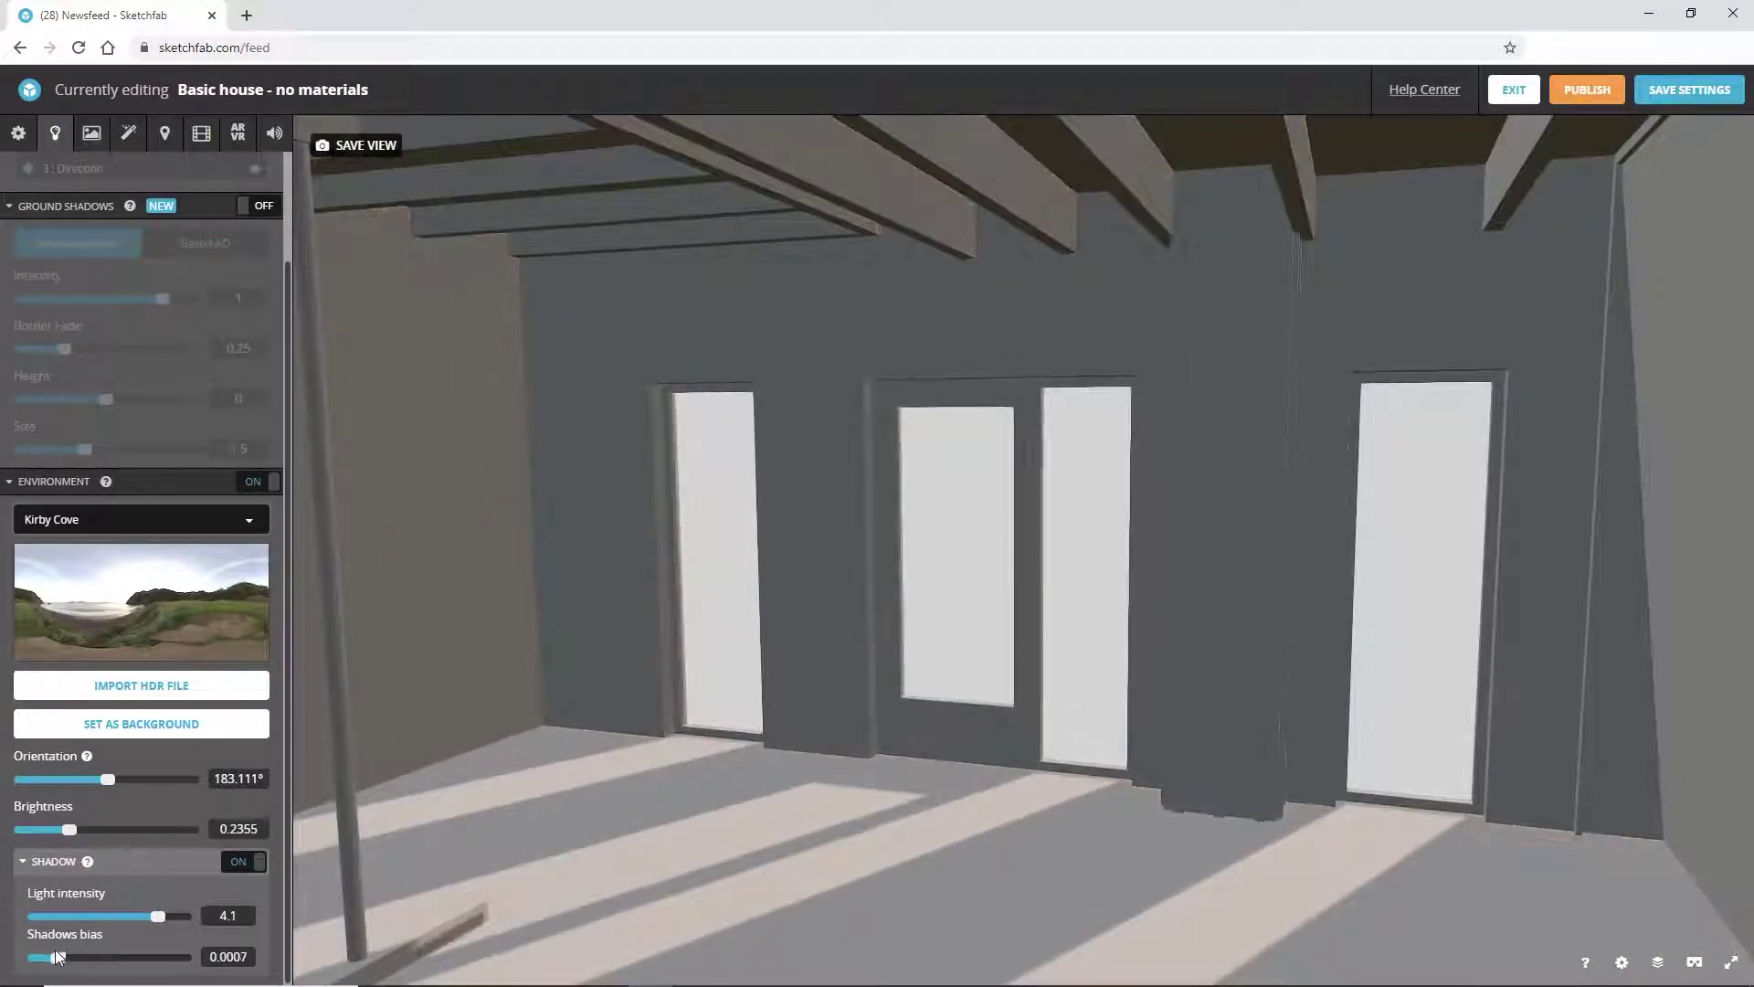
{"action": "left_click", "coordinate": [83, 956]}
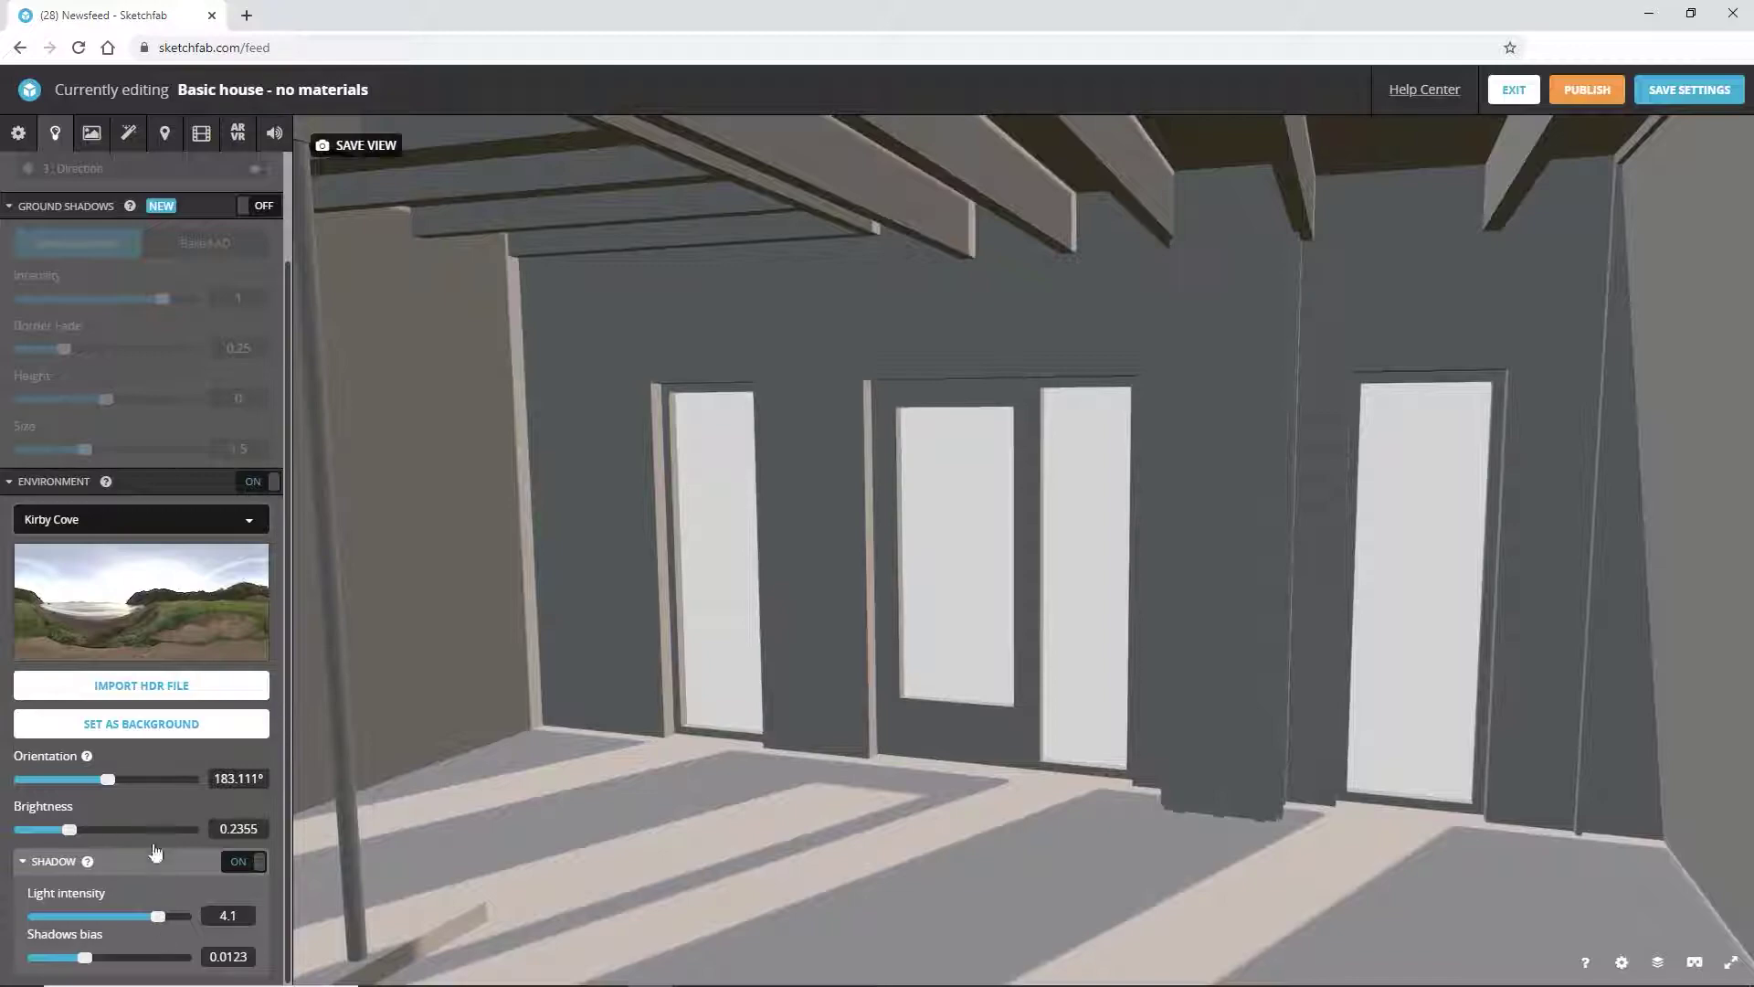
Enable SSAO in Post Processing Filters with a radius of 10.
{"action": "left_click", "coordinate": [124, 135]}
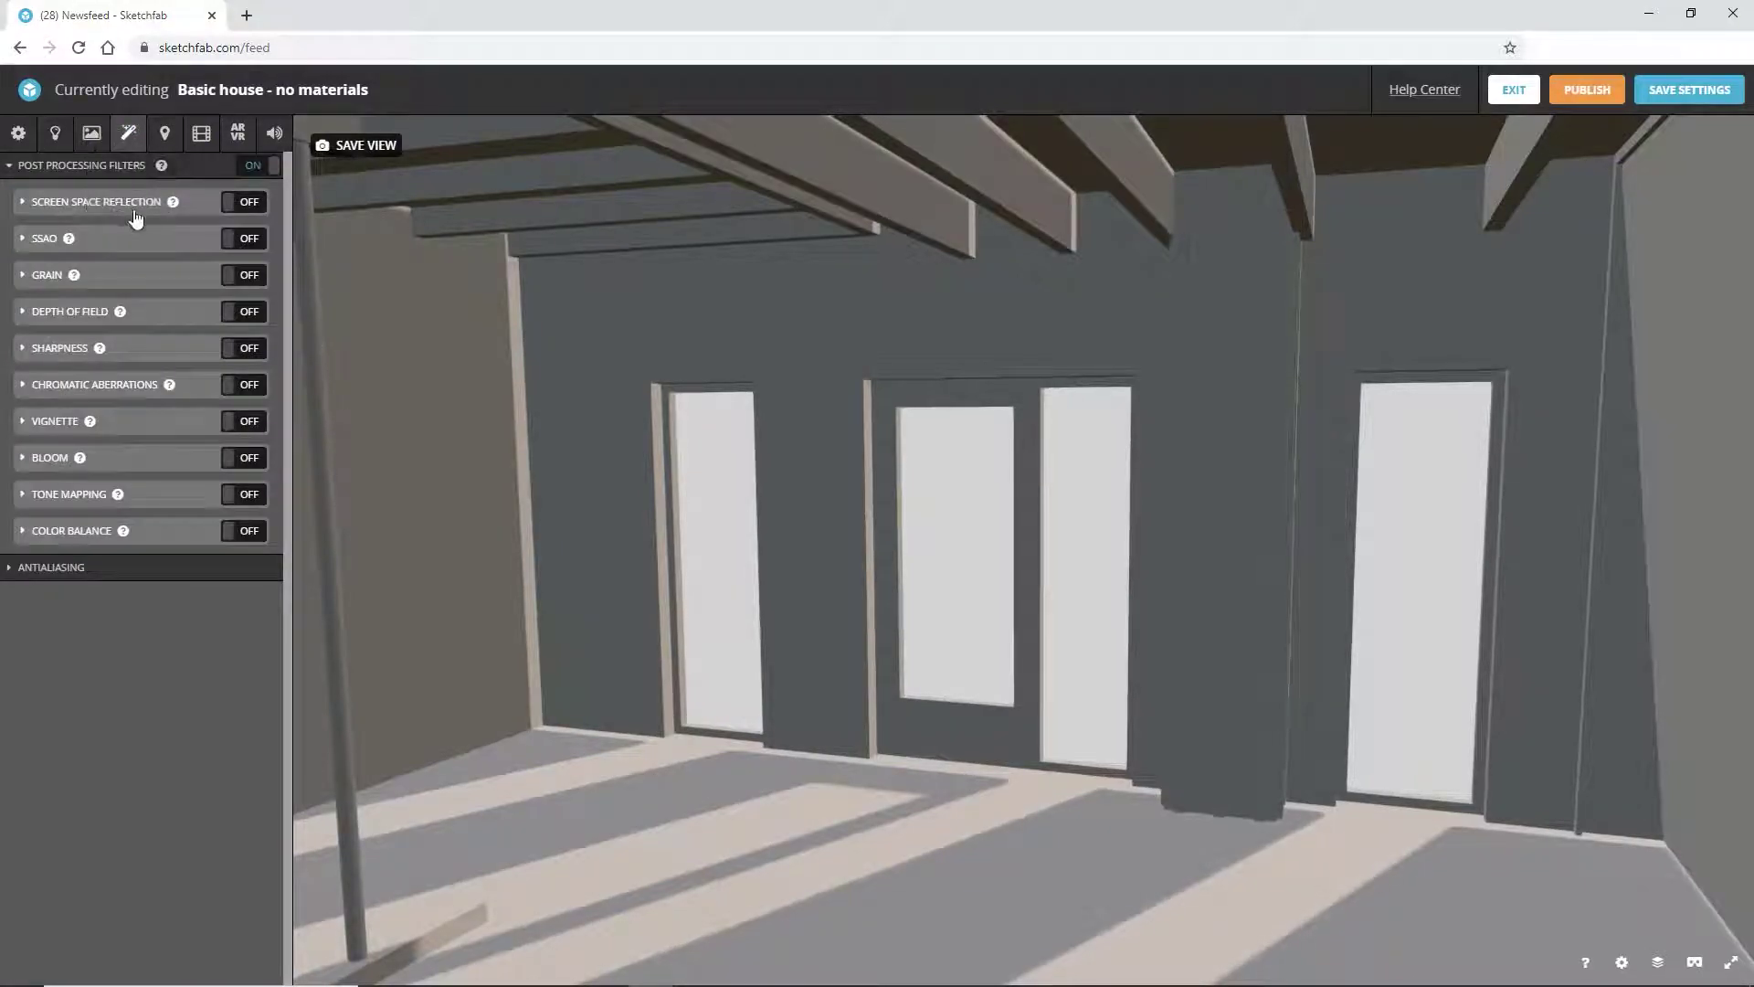
{"action": "left_click", "coordinate": [242, 240]}
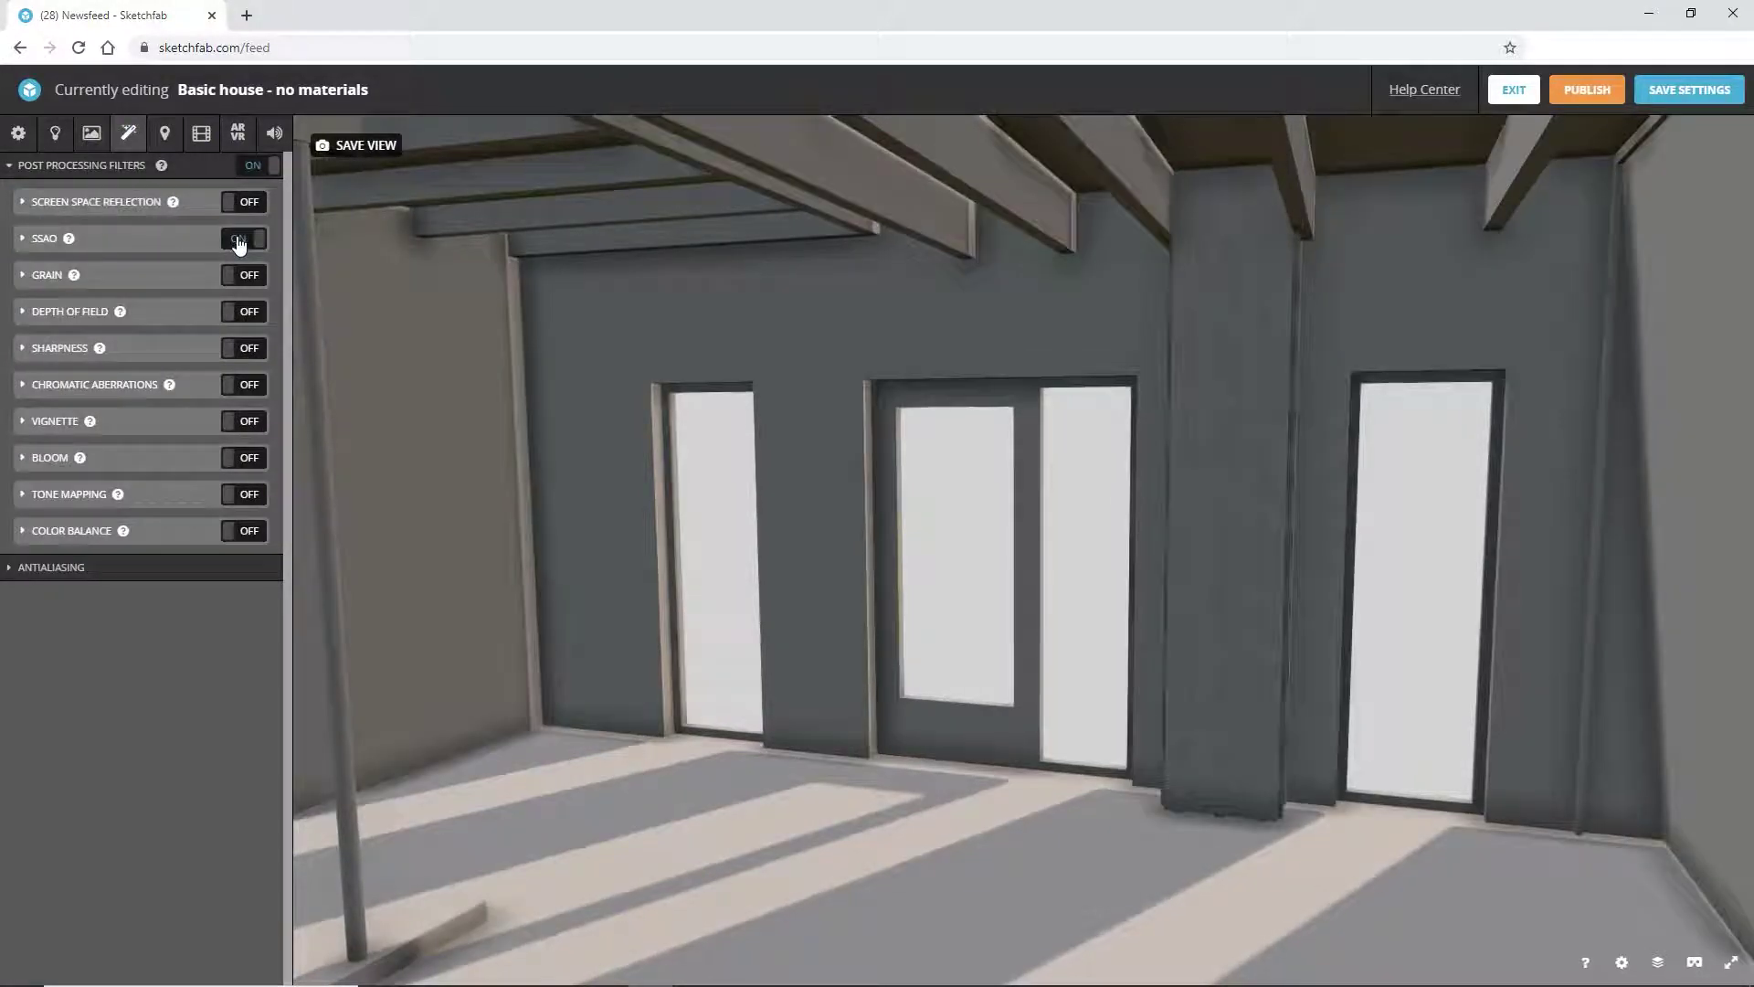
{"action": "left_click", "coordinate": [20, 241]}
{"action": "mouse_move", "coordinate": [63, 291]}
{"action": "left_mouse_down"}
{"action": "mouse_move", "coordinate": [154, 321]}
{"action": "mouse_move", "coordinate": [114, 356]}
{"action": "mouse_move", "coordinate": [173, 356]}
{"action": "mouse_move", "coordinate": [32, 357]}
{"action": "mouse_move", "coordinate": [92, 356]}
{"action": "left_mouse_up"}
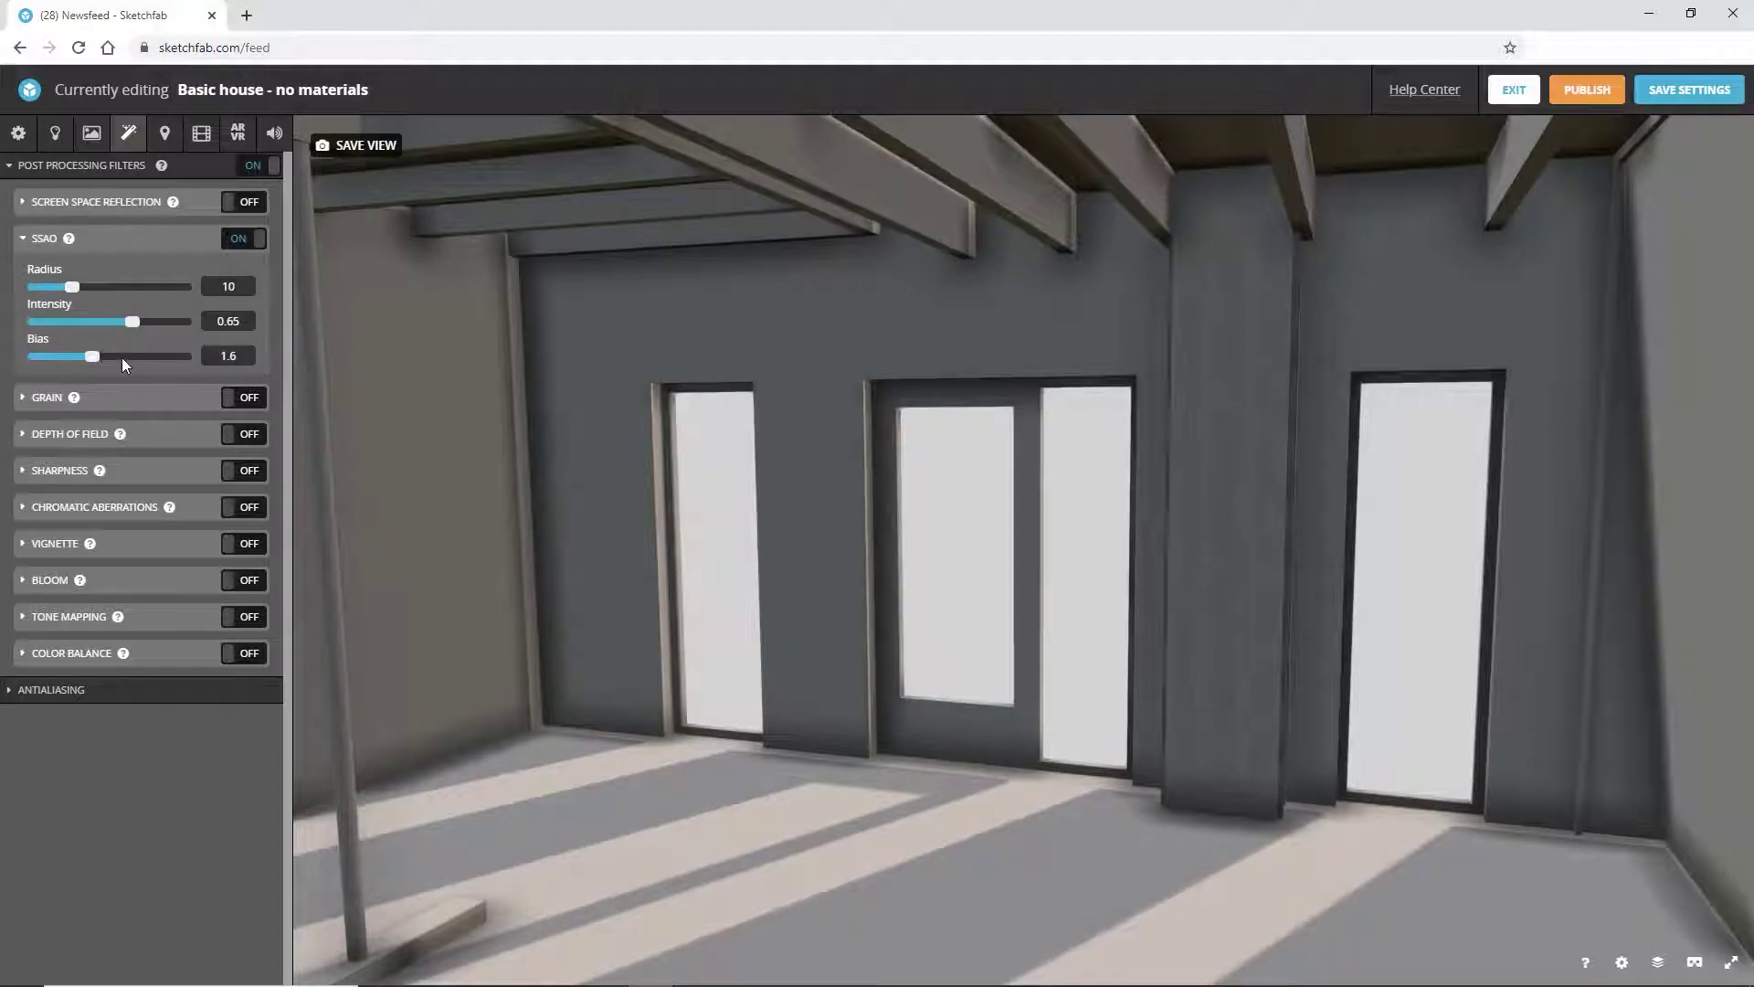
Add an annotation on the wall by the left window and set VR world scale to 39.
{"action": "left_click", "coordinate": [165, 132]}
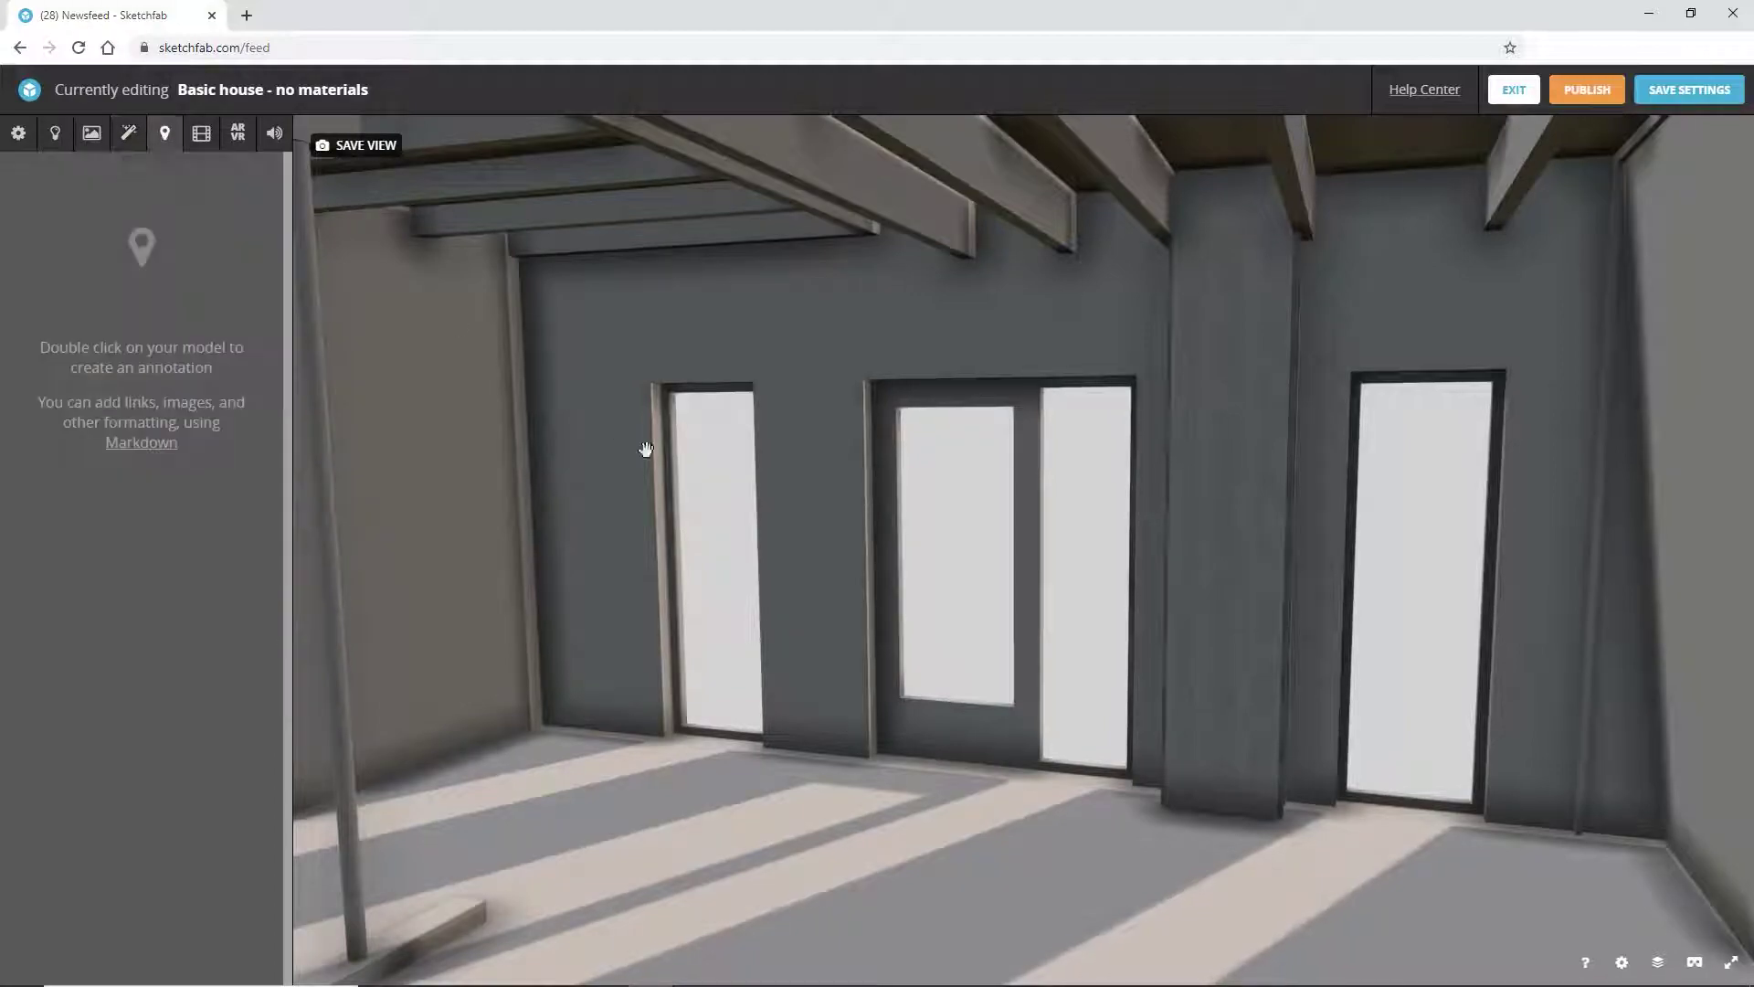
{"action": "double_click", "coordinate": [872, 490]}
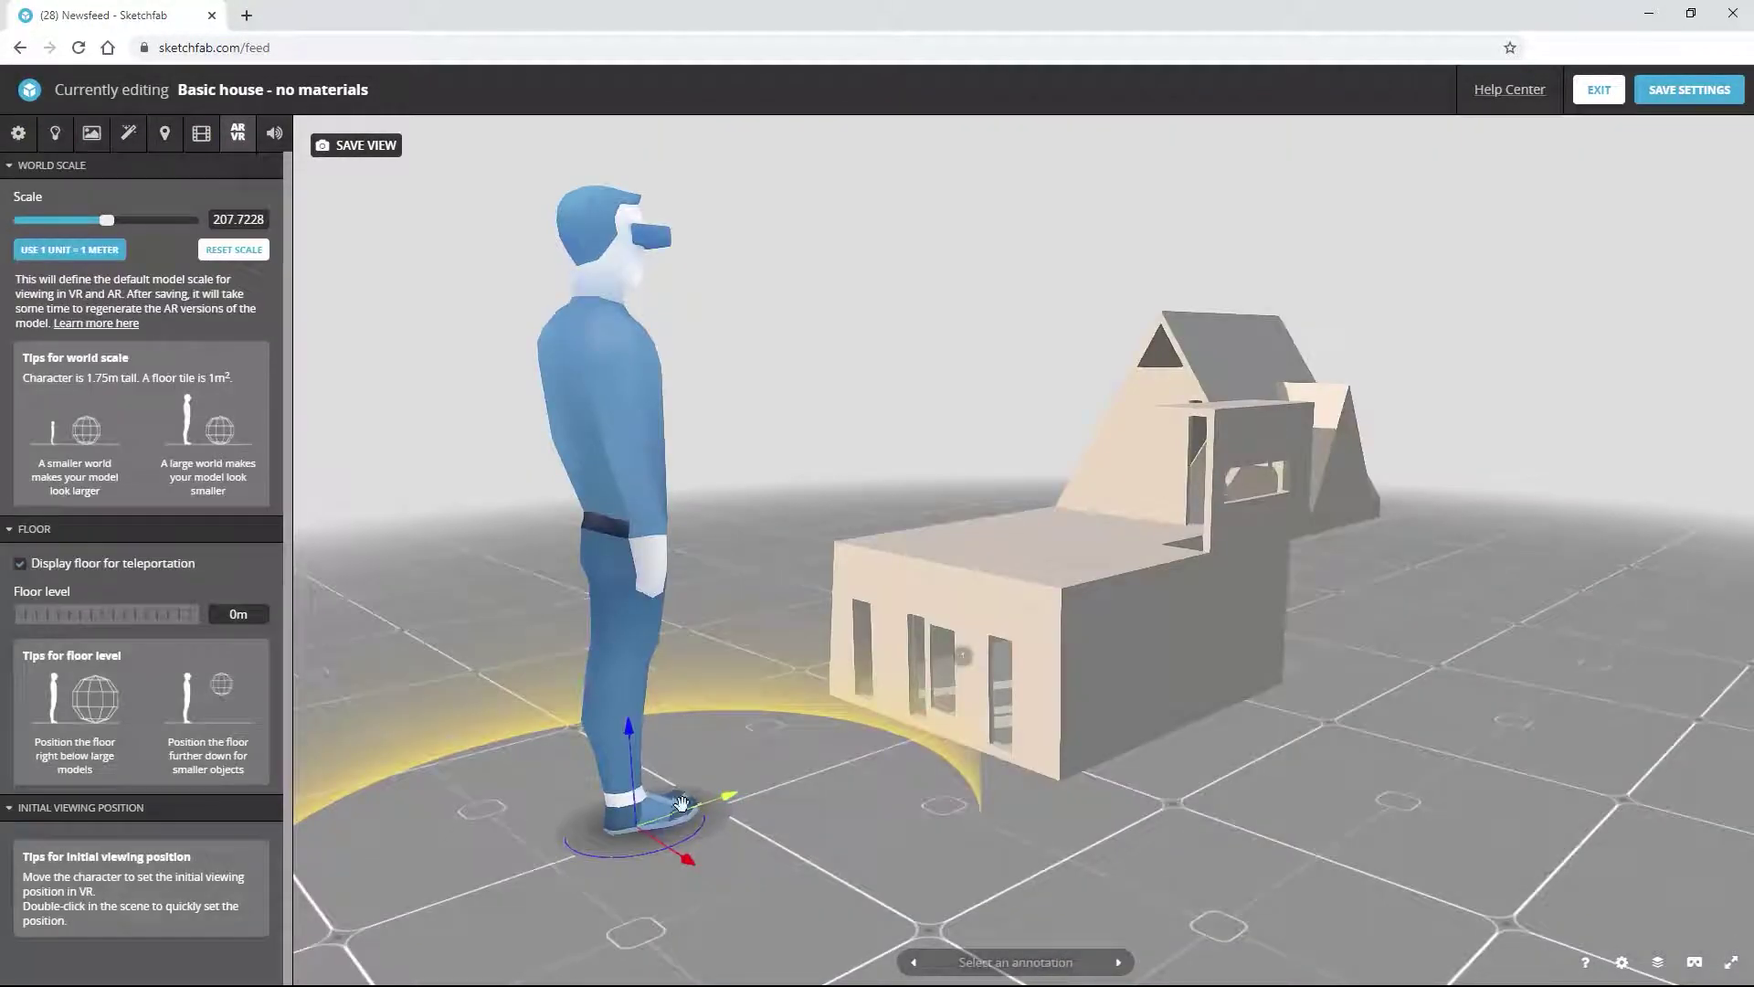
{"action": "left_click_drag", "start_coordinate": [102, 220], "coordinate": [69, 232]}
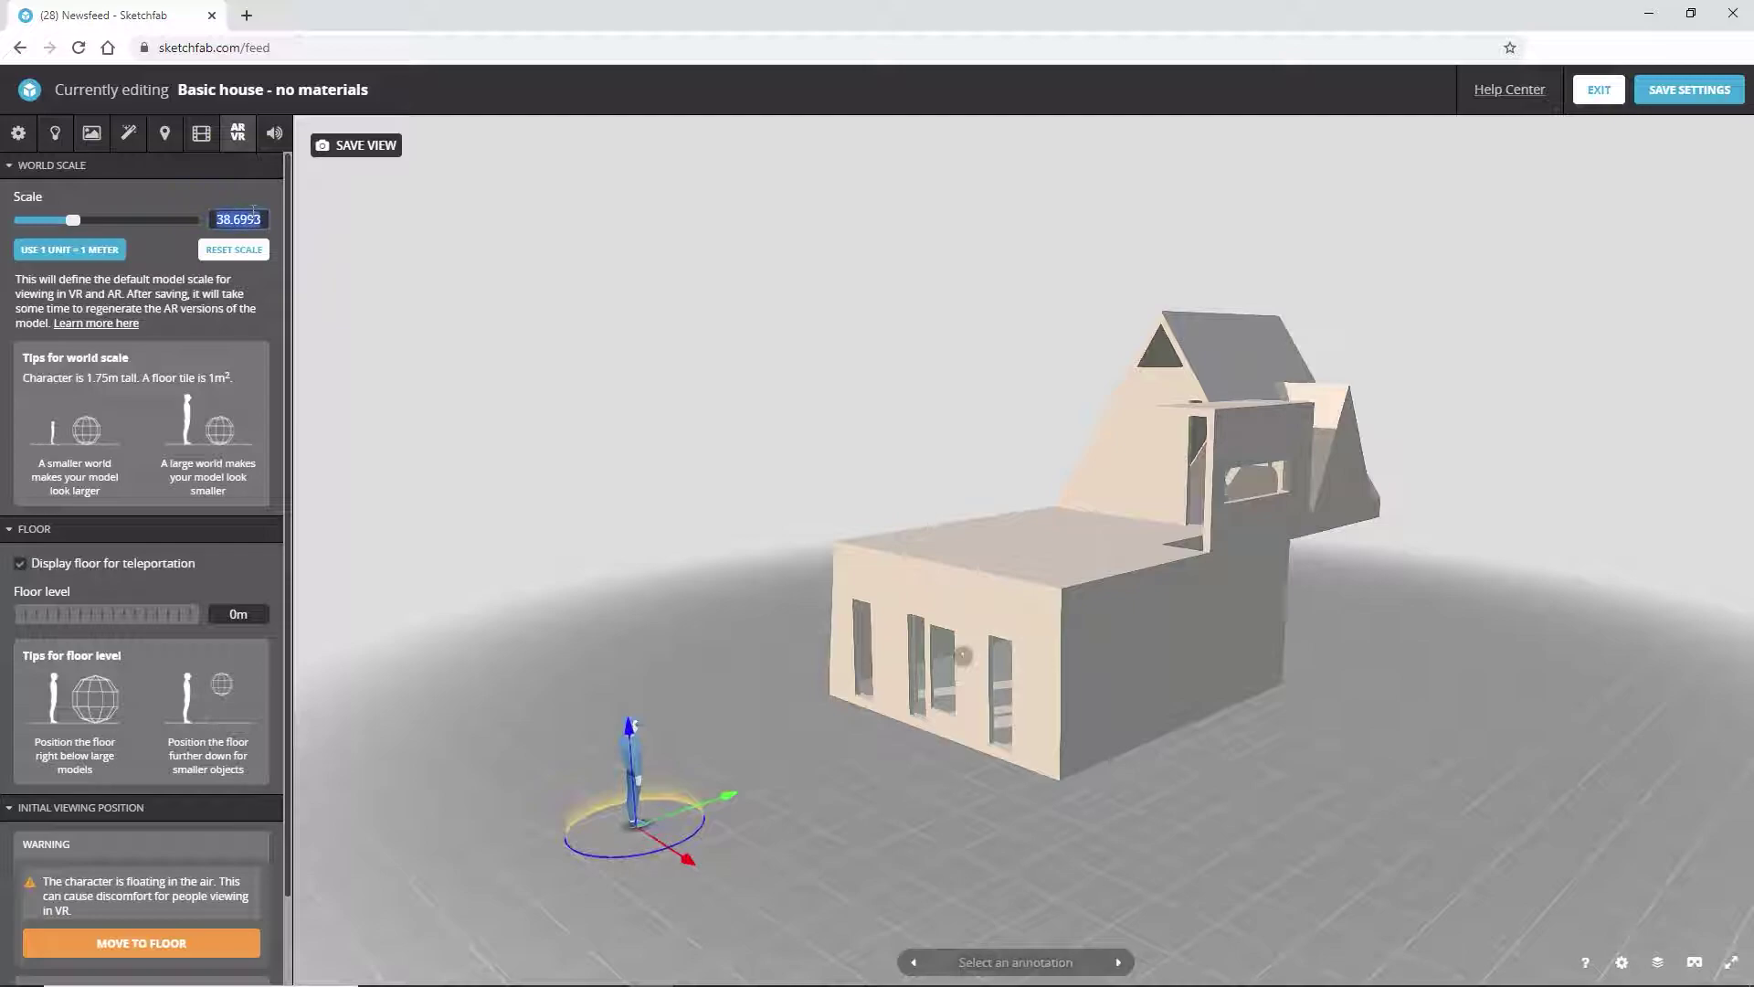
{"action": "type", "text": "39"}
Place the VR starting character at the house doorway, save, and view full screen.
{"action": "left_click_drag", "start_coordinate": [720, 799], "coordinate": [1086, 719]}
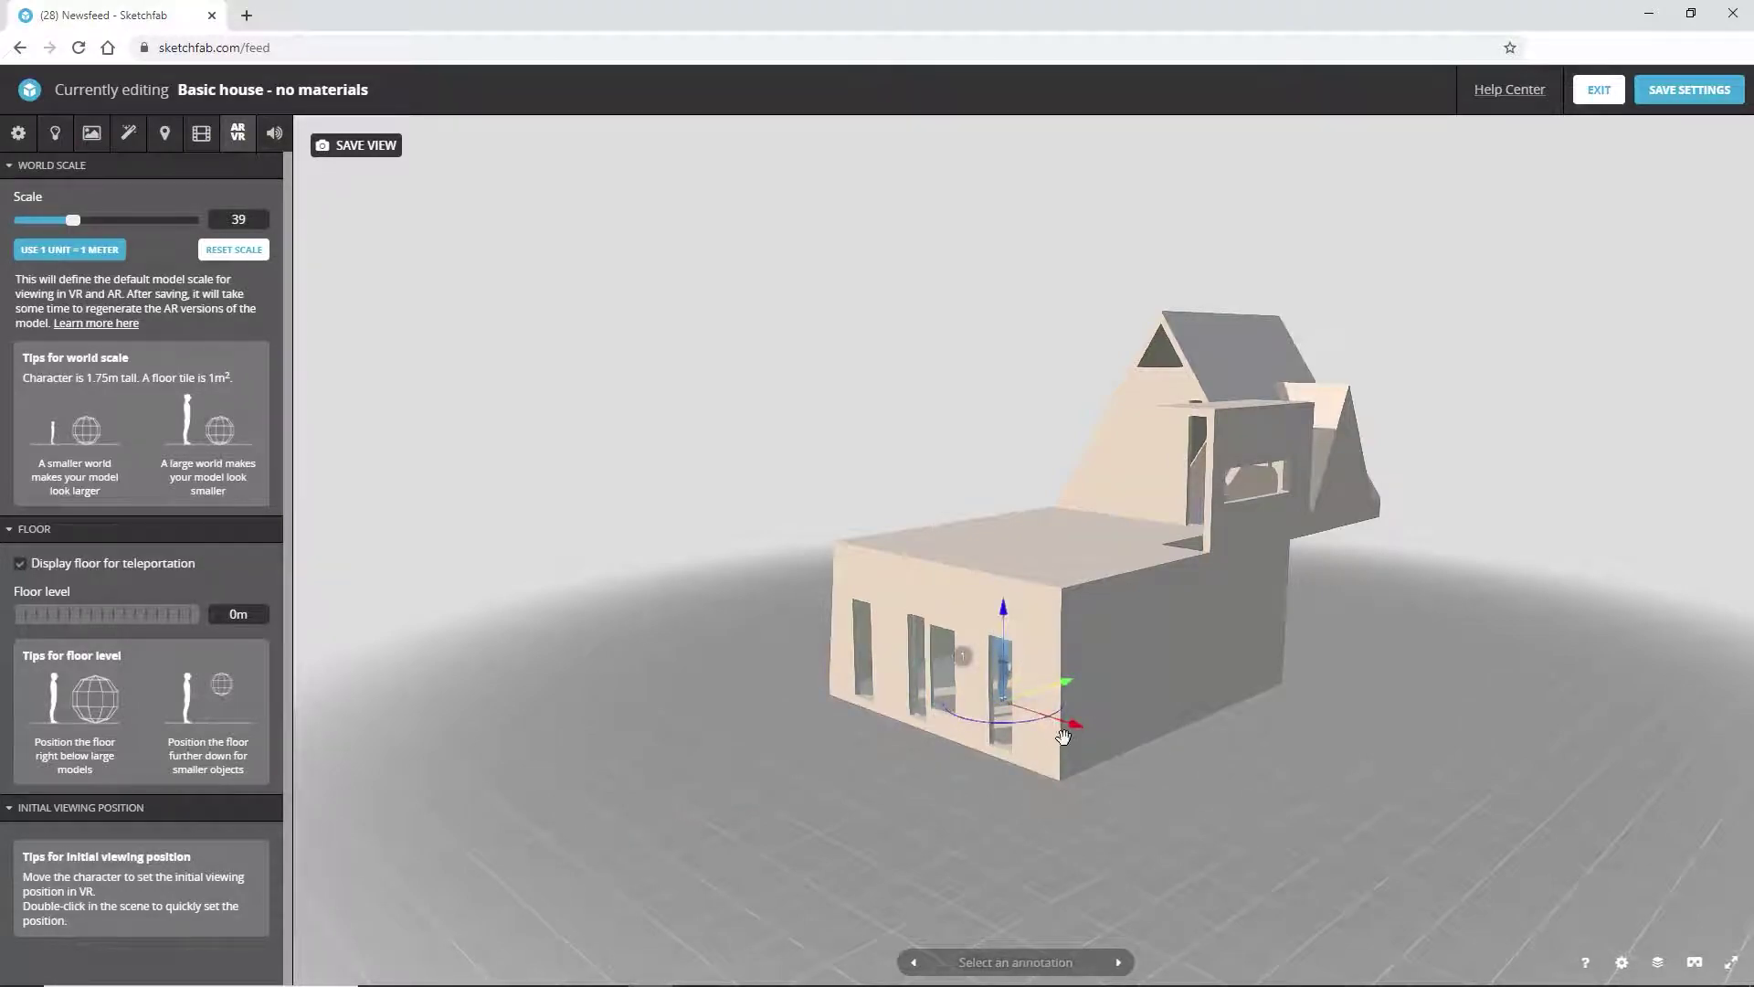
{"action": "scroll", "coordinate": [1027, 803], "scroll_direction": "down", "scroll_amount": 3}
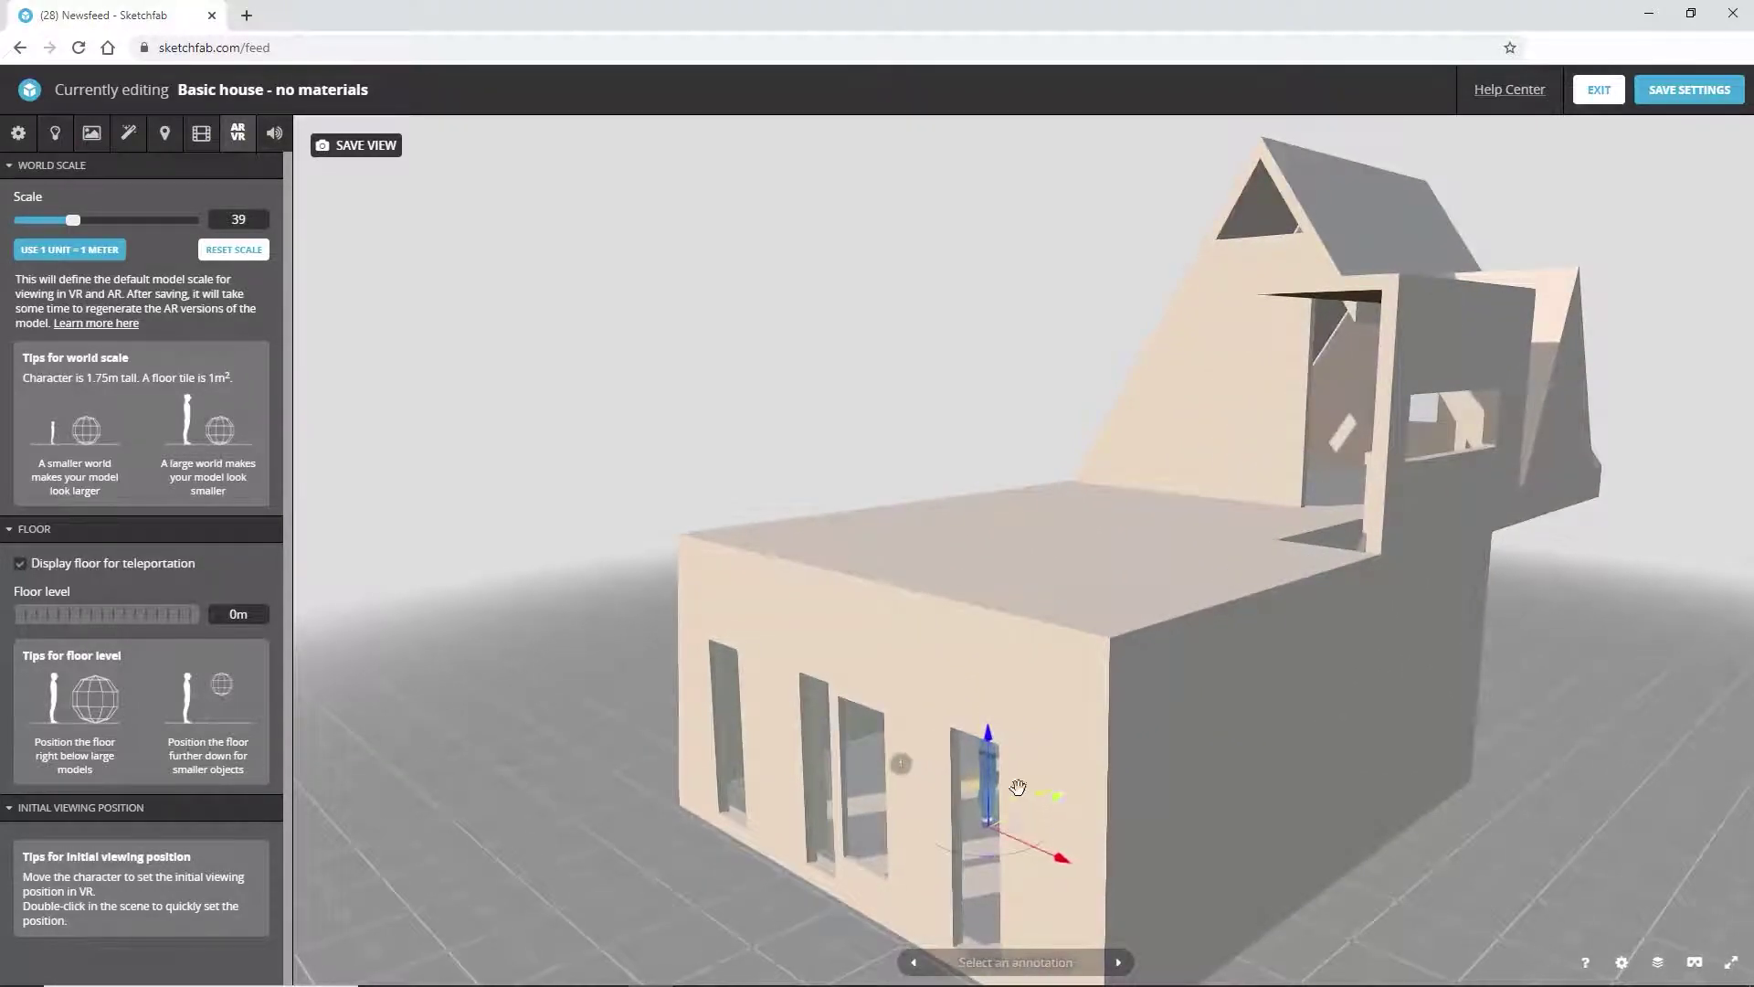
{"action": "left_click", "coordinate": [986, 723]}
{"action": "double_click", "coordinate": [864, 818]}
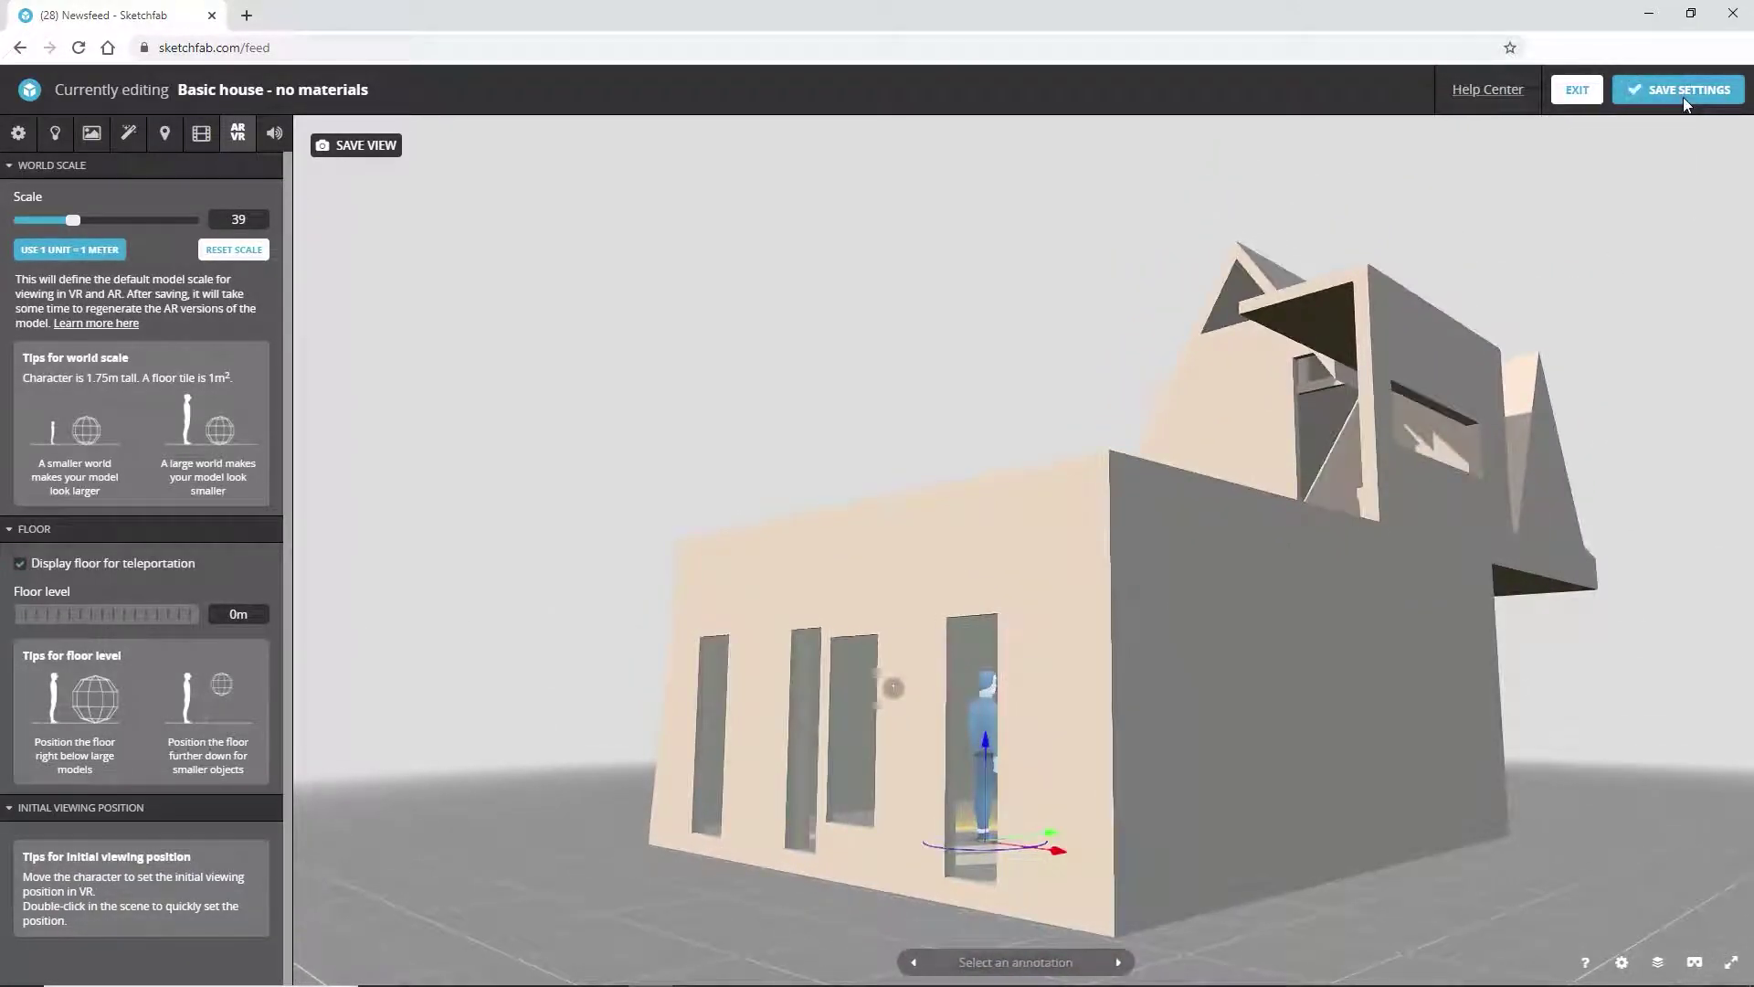
{"action": "left_click", "coordinate": [1597, 90]}
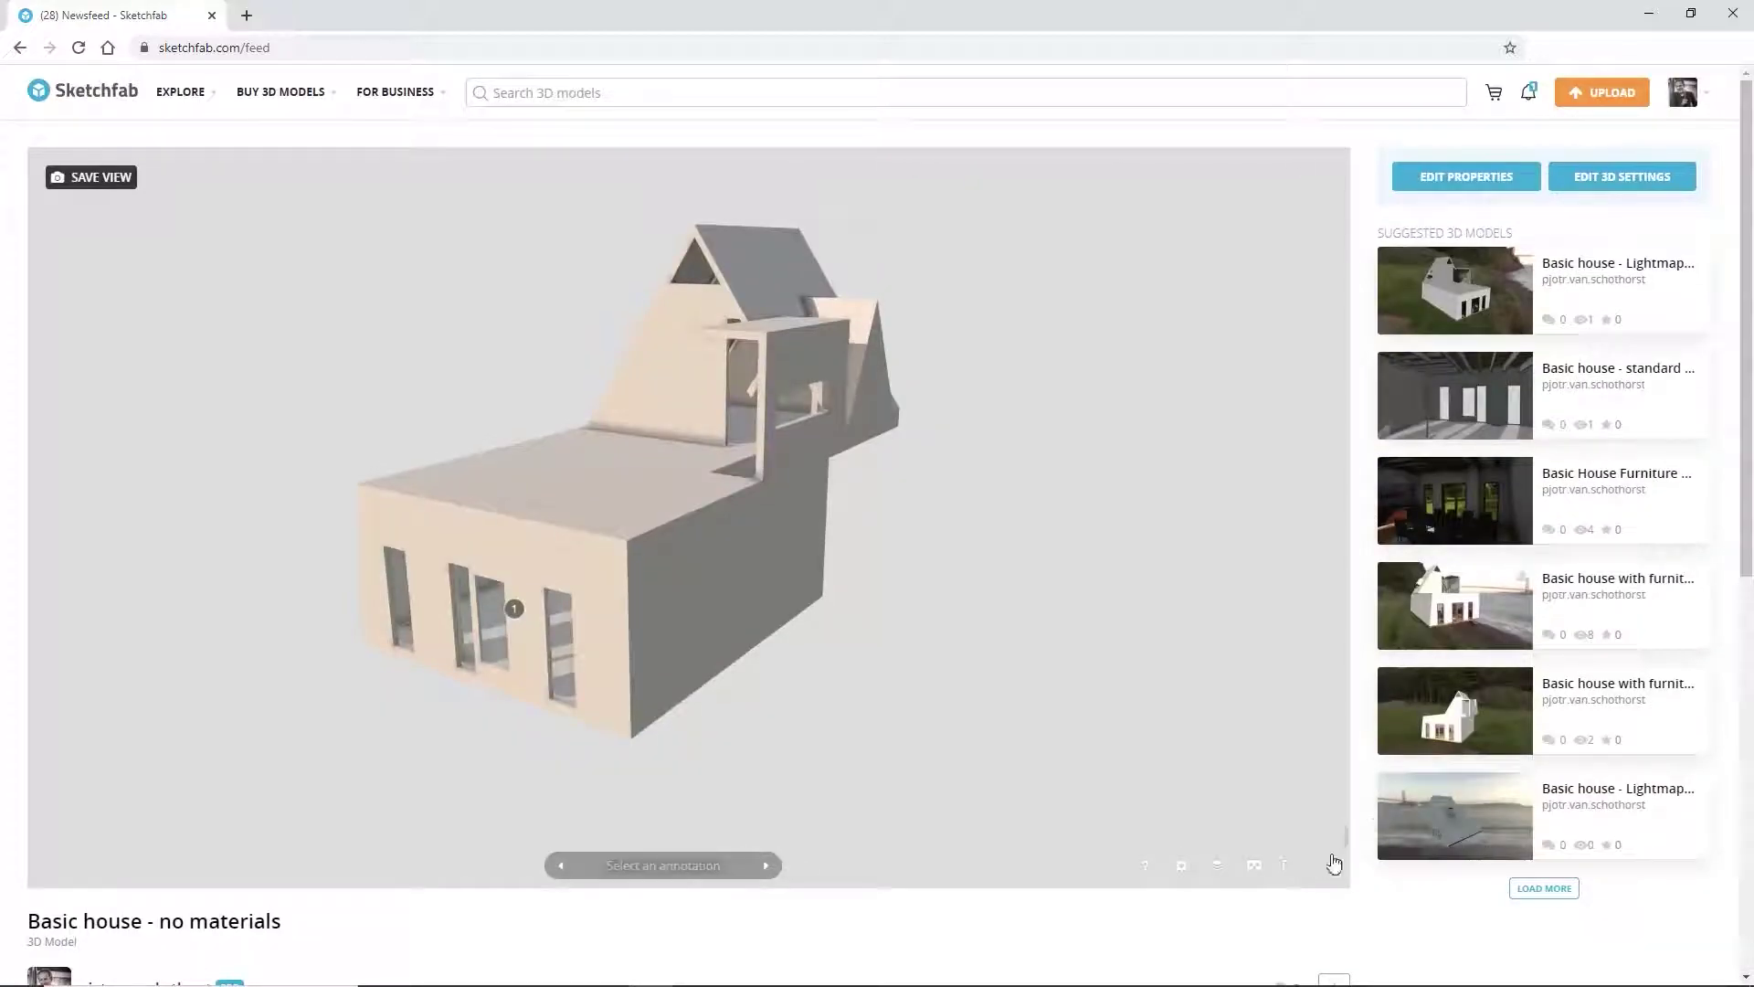
{"action": "left_click", "coordinate": [1333, 865]}
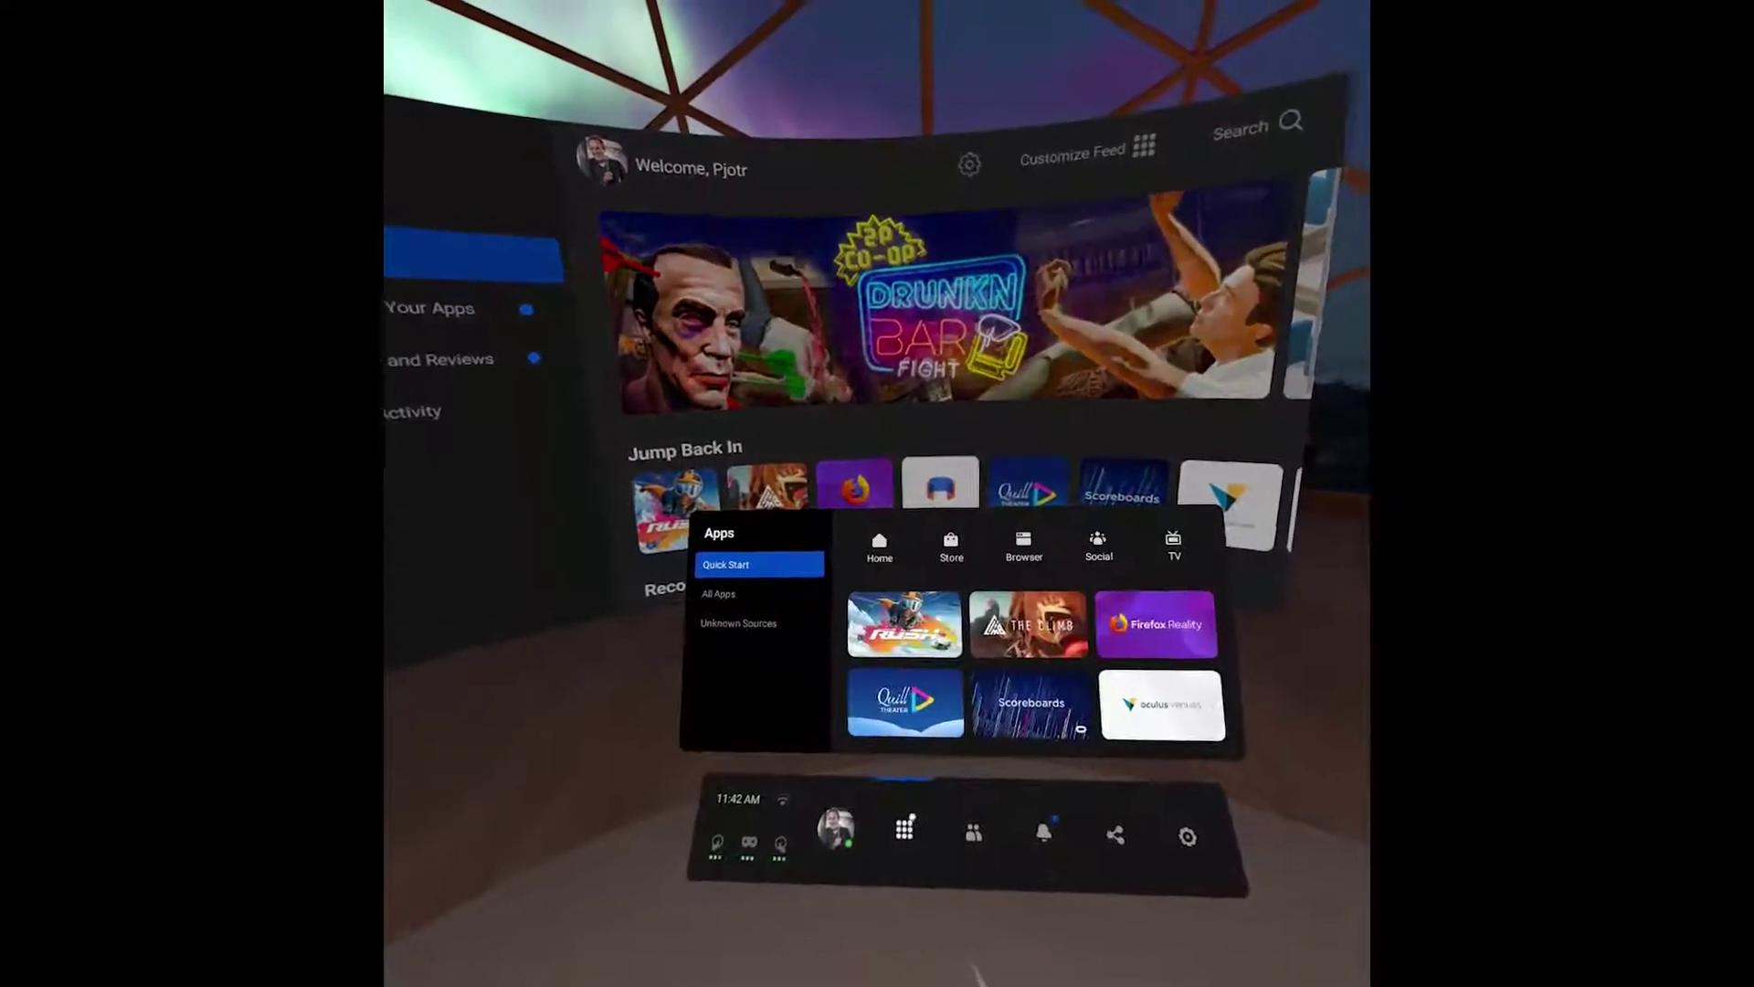
Launch Oculus Browser and go to sketchfab.com.
{"action": "left_click", "coordinate": [1023, 549]}
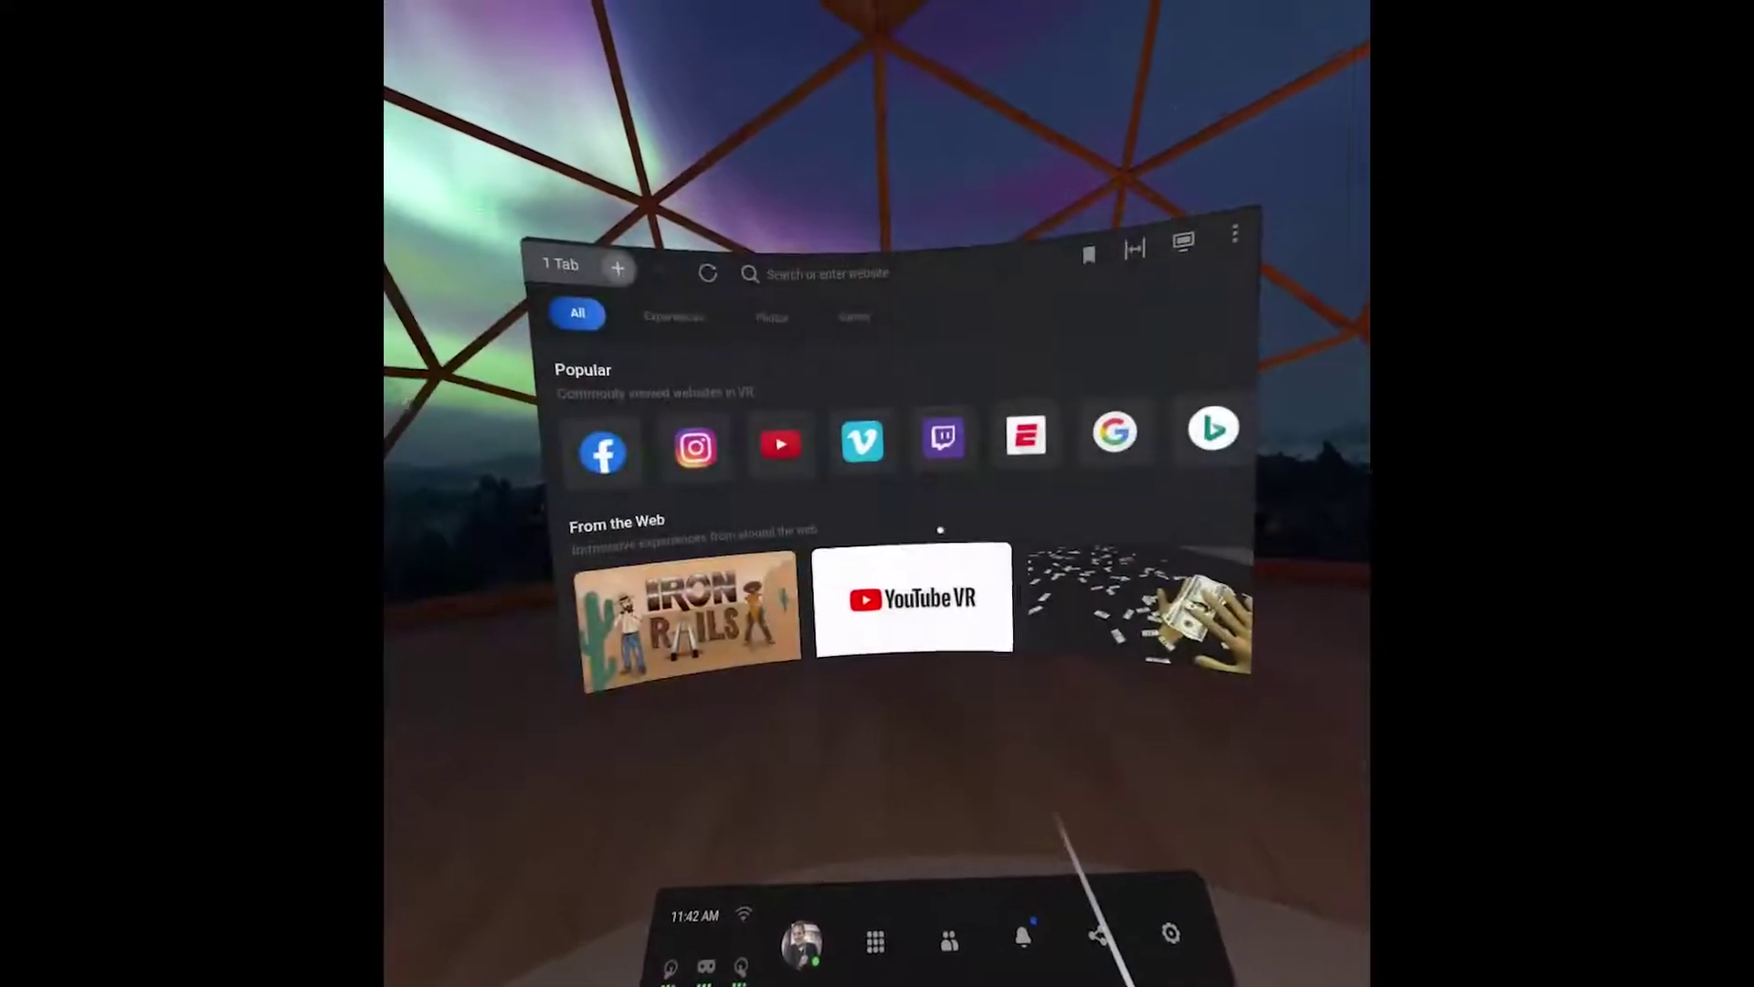
{"action": "left_click", "coordinate": [955, 532]}
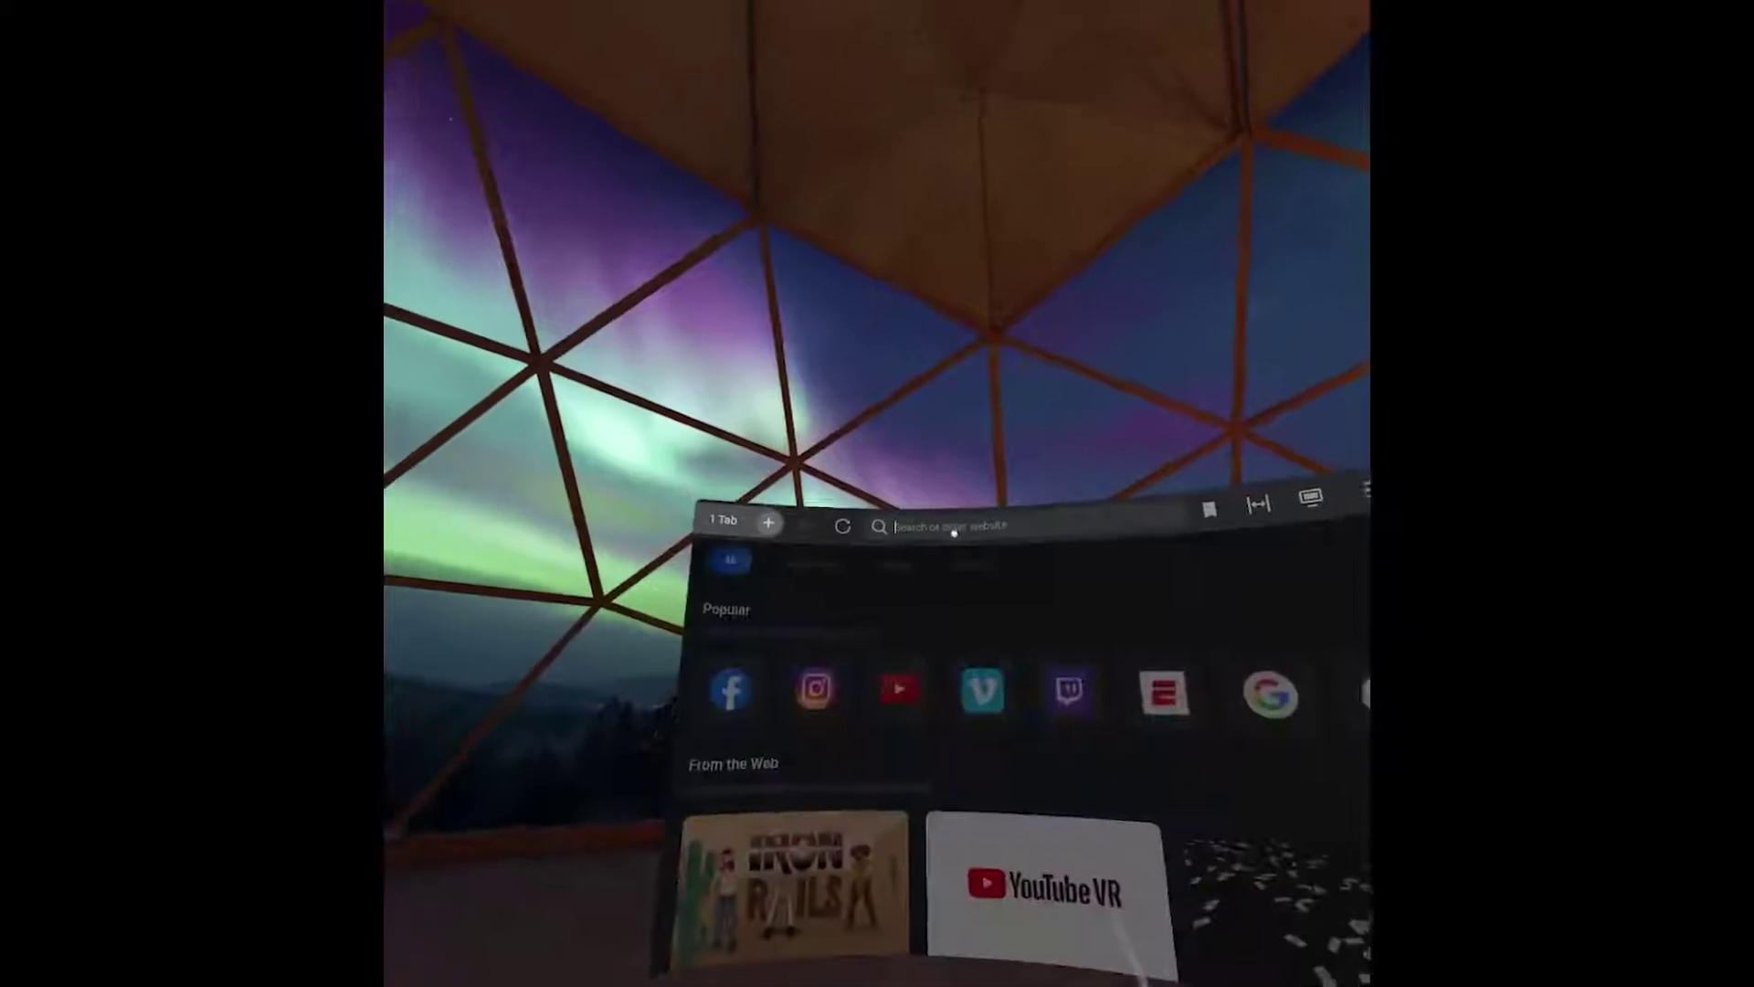
{"action": "type", "text": "sketchfa"}
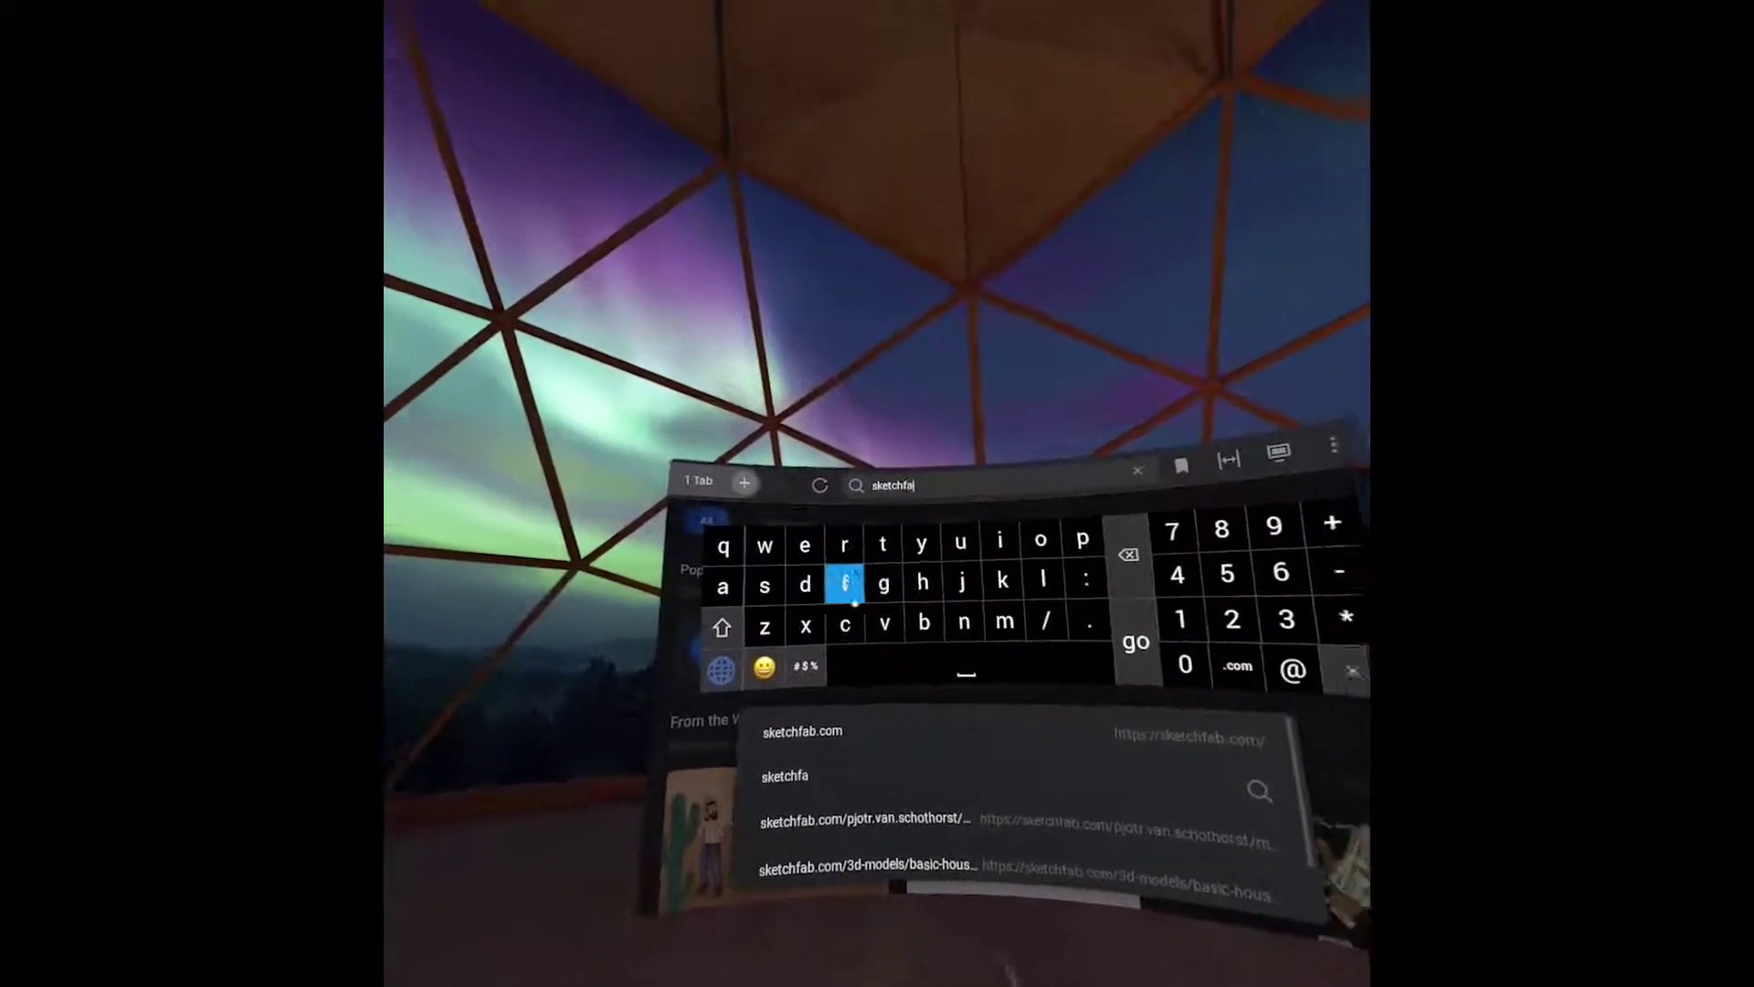
{"action": "left_click", "coordinate": [1129, 641]}
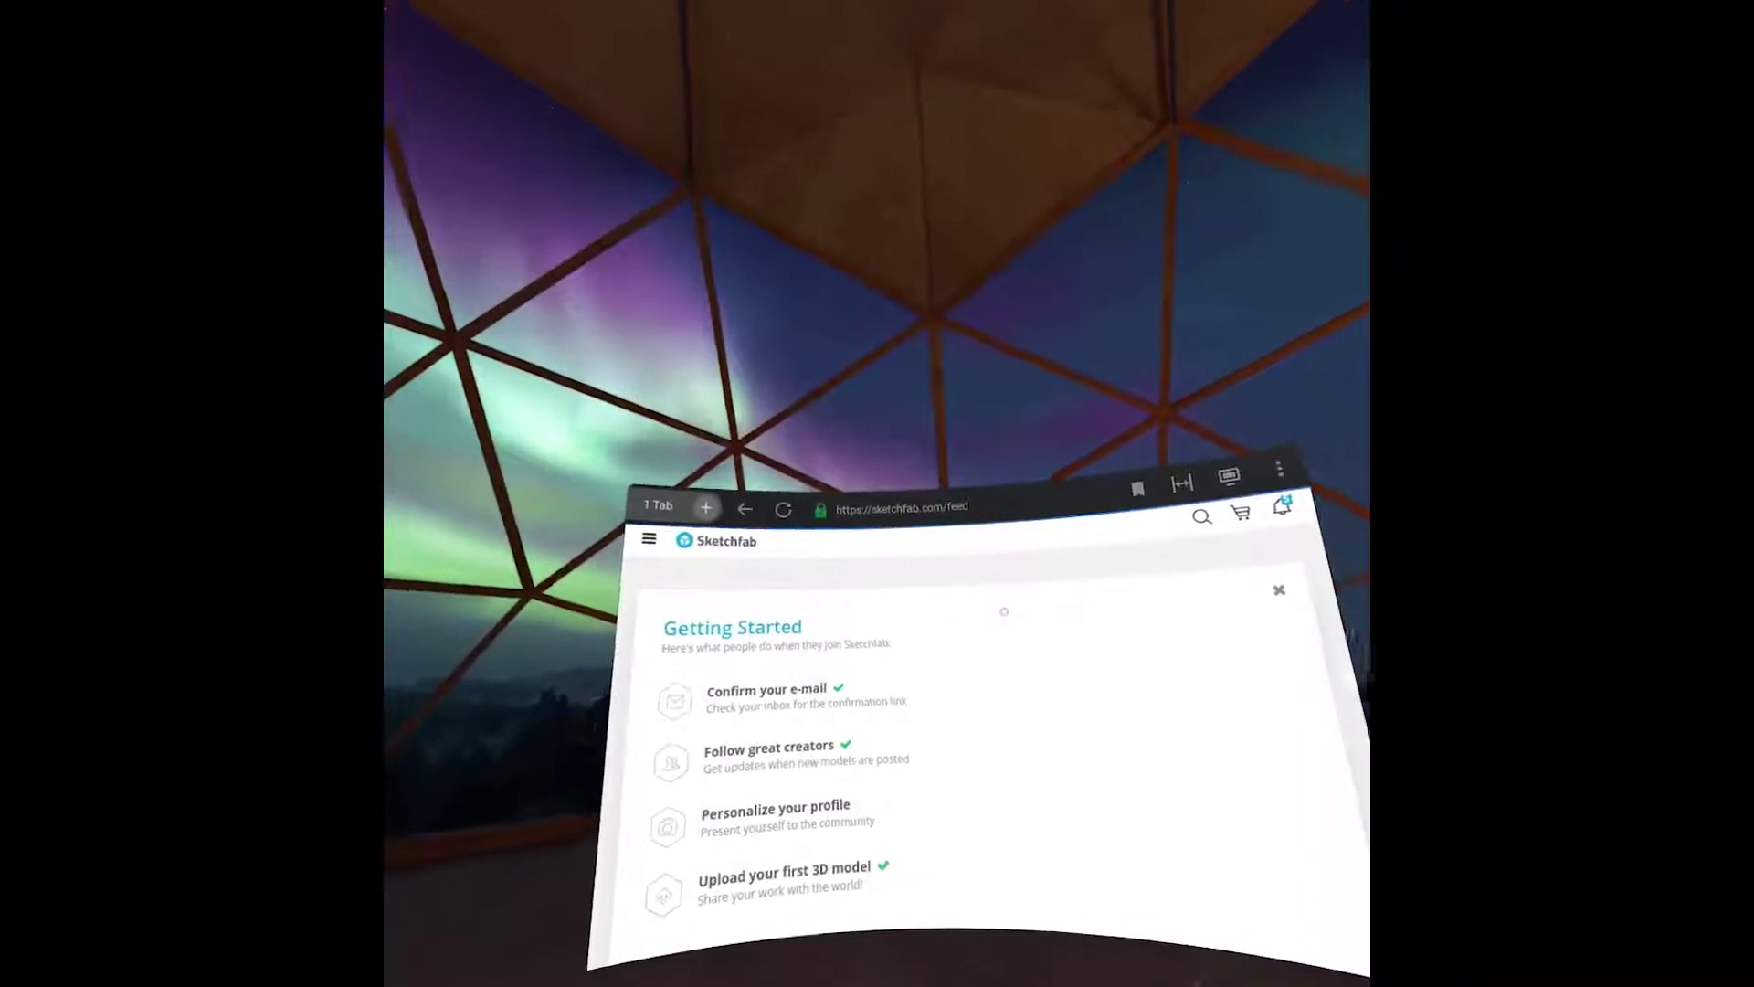
Open the profile's Models page, bookmark it, and scroll to the Basic house model.
{"action": "left_click", "coordinate": [646, 539]}
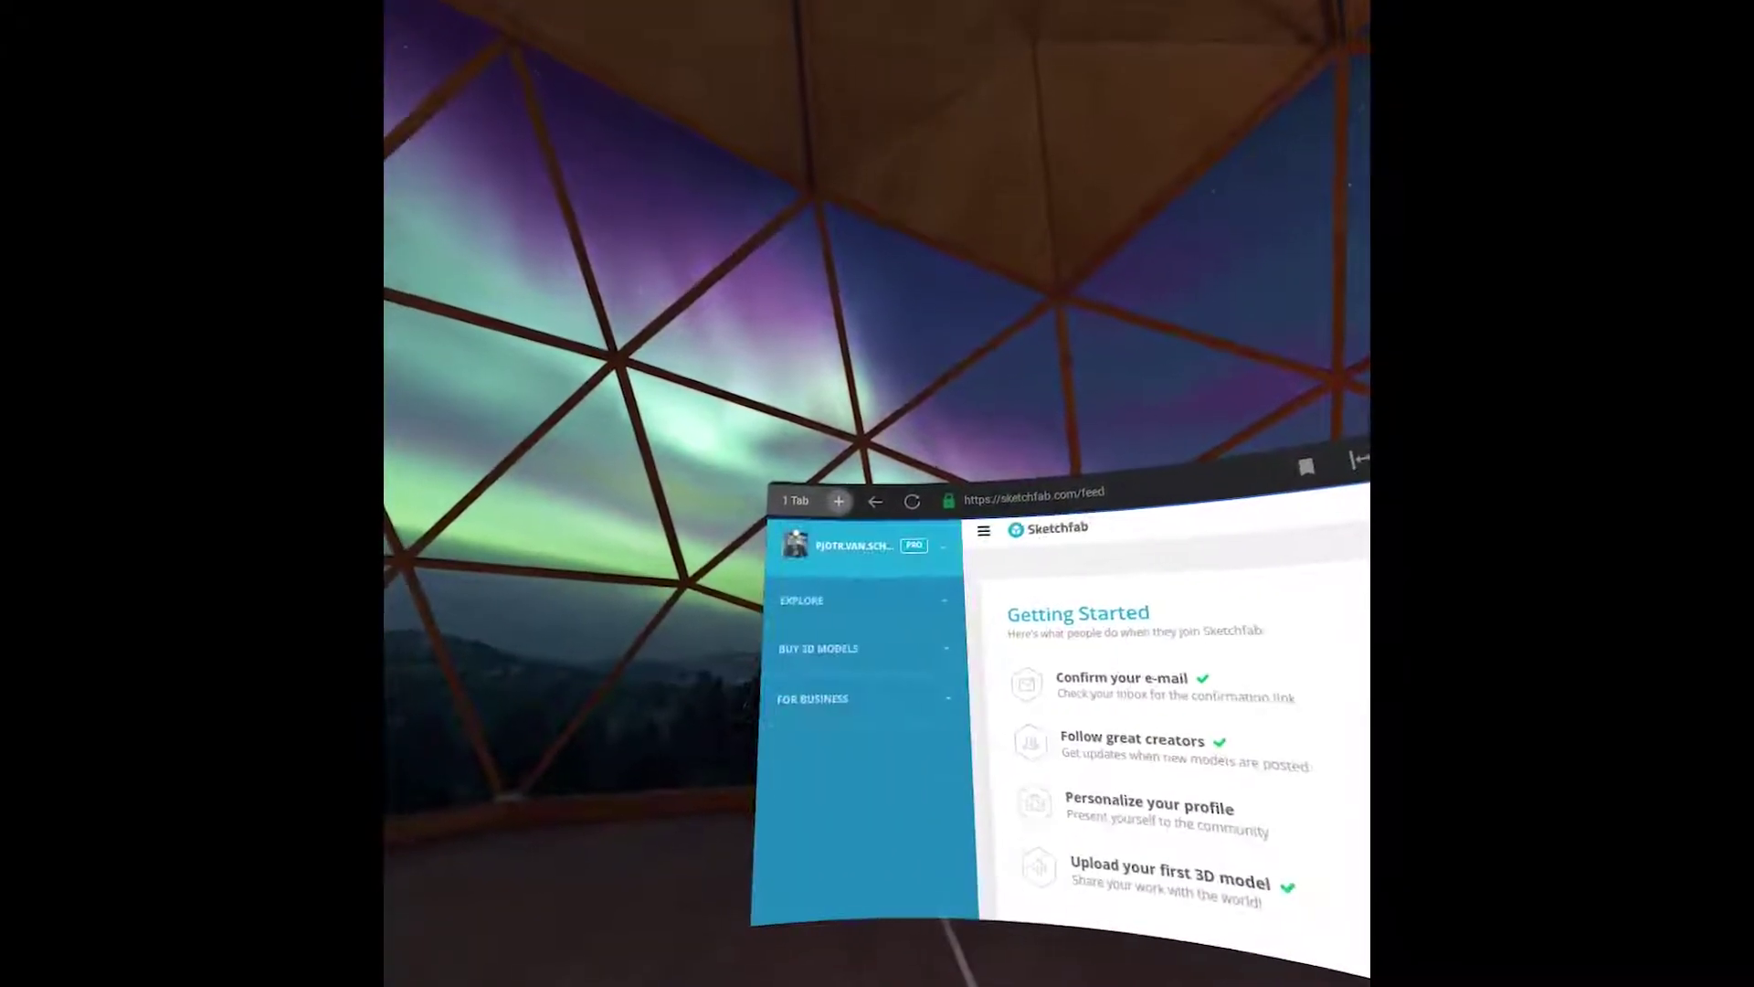
{"action": "left_click", "coordinate": [855, 546]}
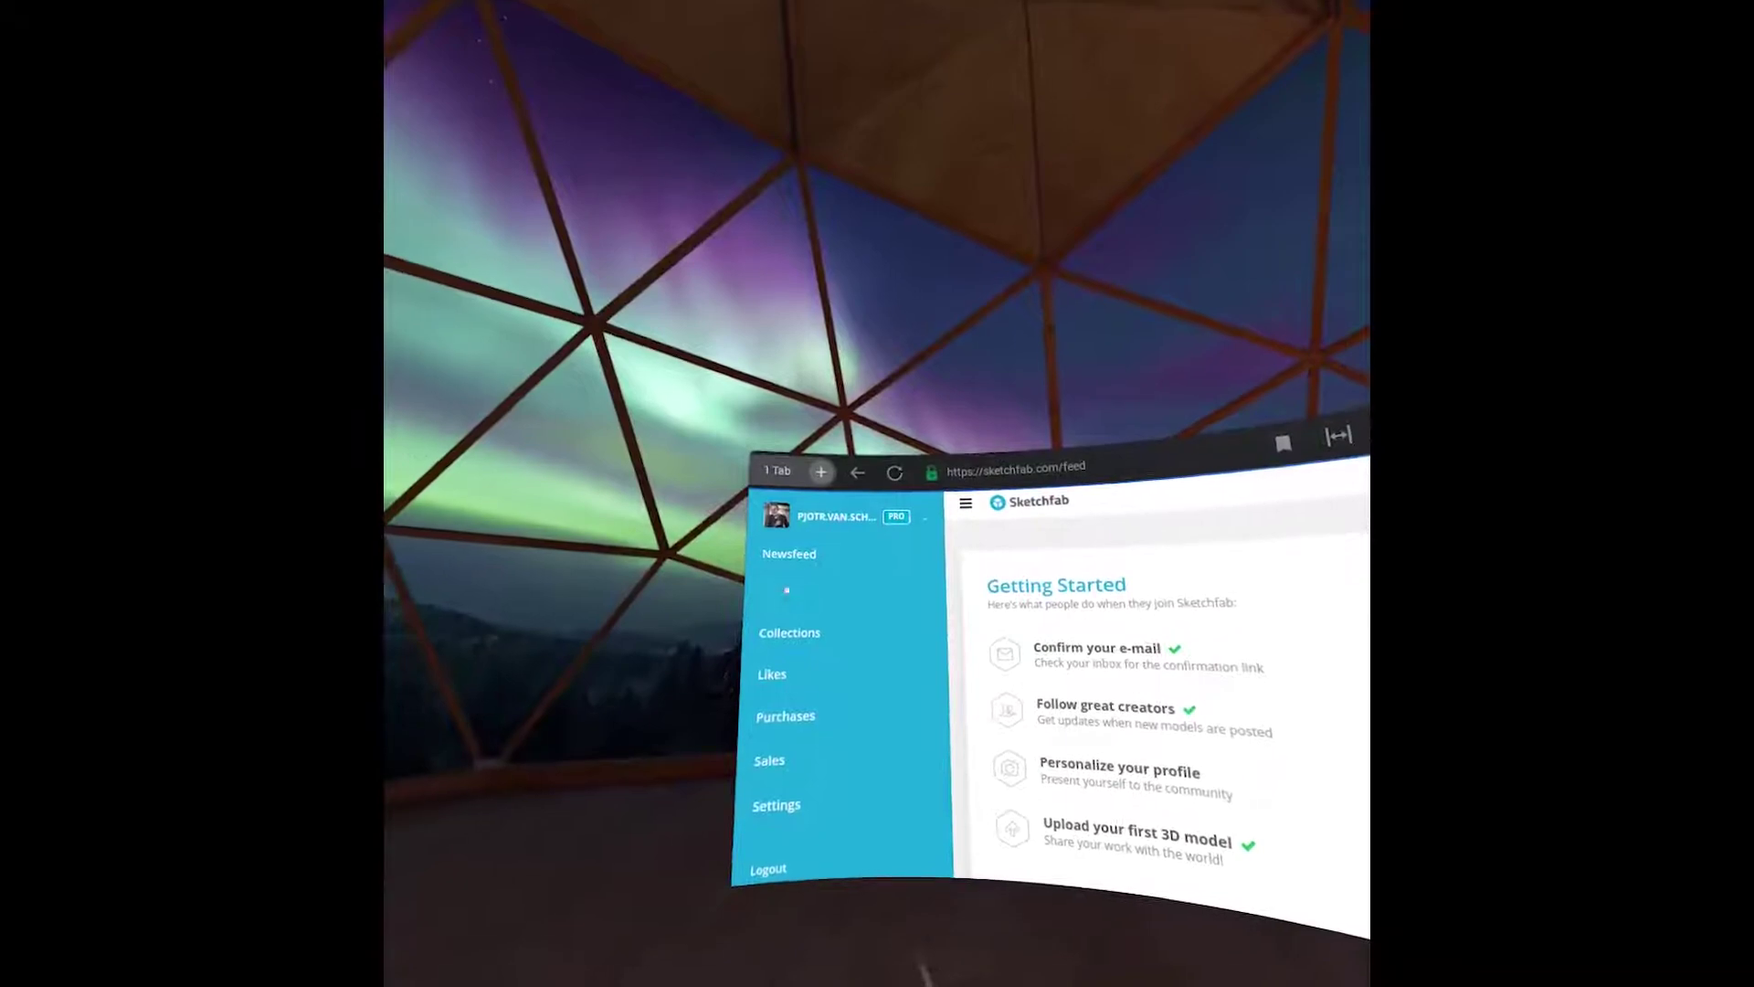
{"action": "left_click", "coordinate": [786, 589]}
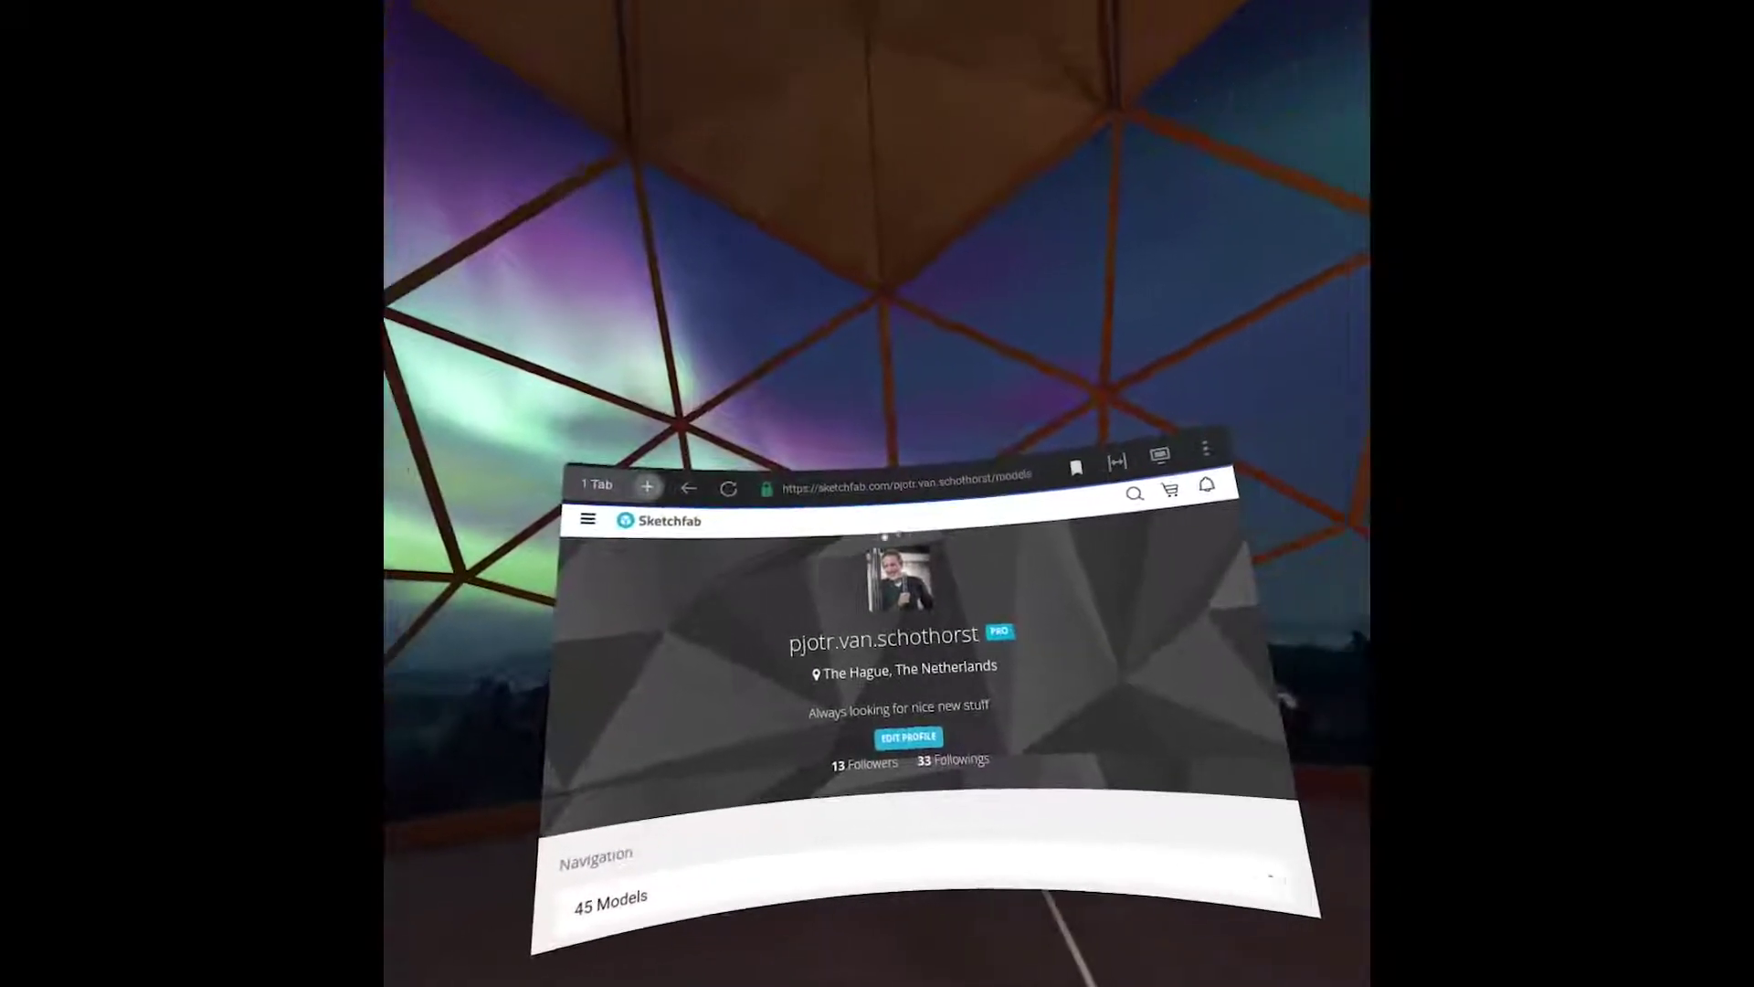
{"action": "left_click", "coordinate": [1076, 468]}
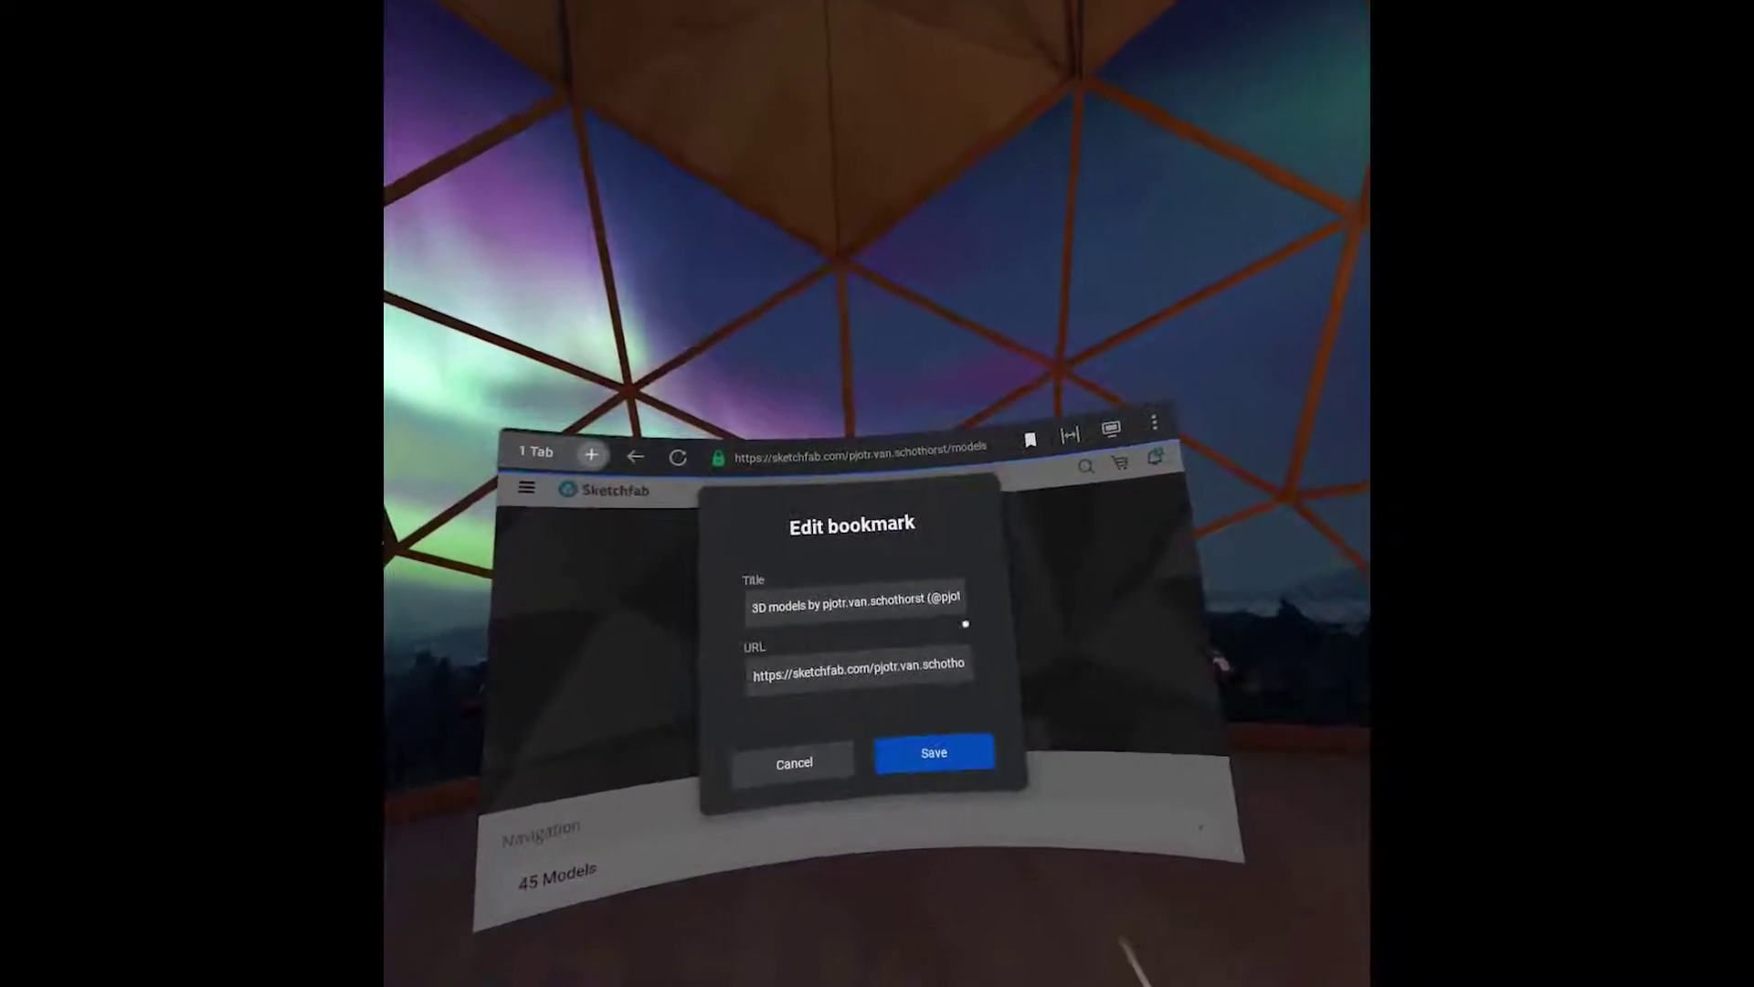
{"action": "left_click", "coordinate": [935, 749]}
{"action": "scroll", "coordinate": [861, 581], "scroll_direction": "down", "scroll_amount": 5}
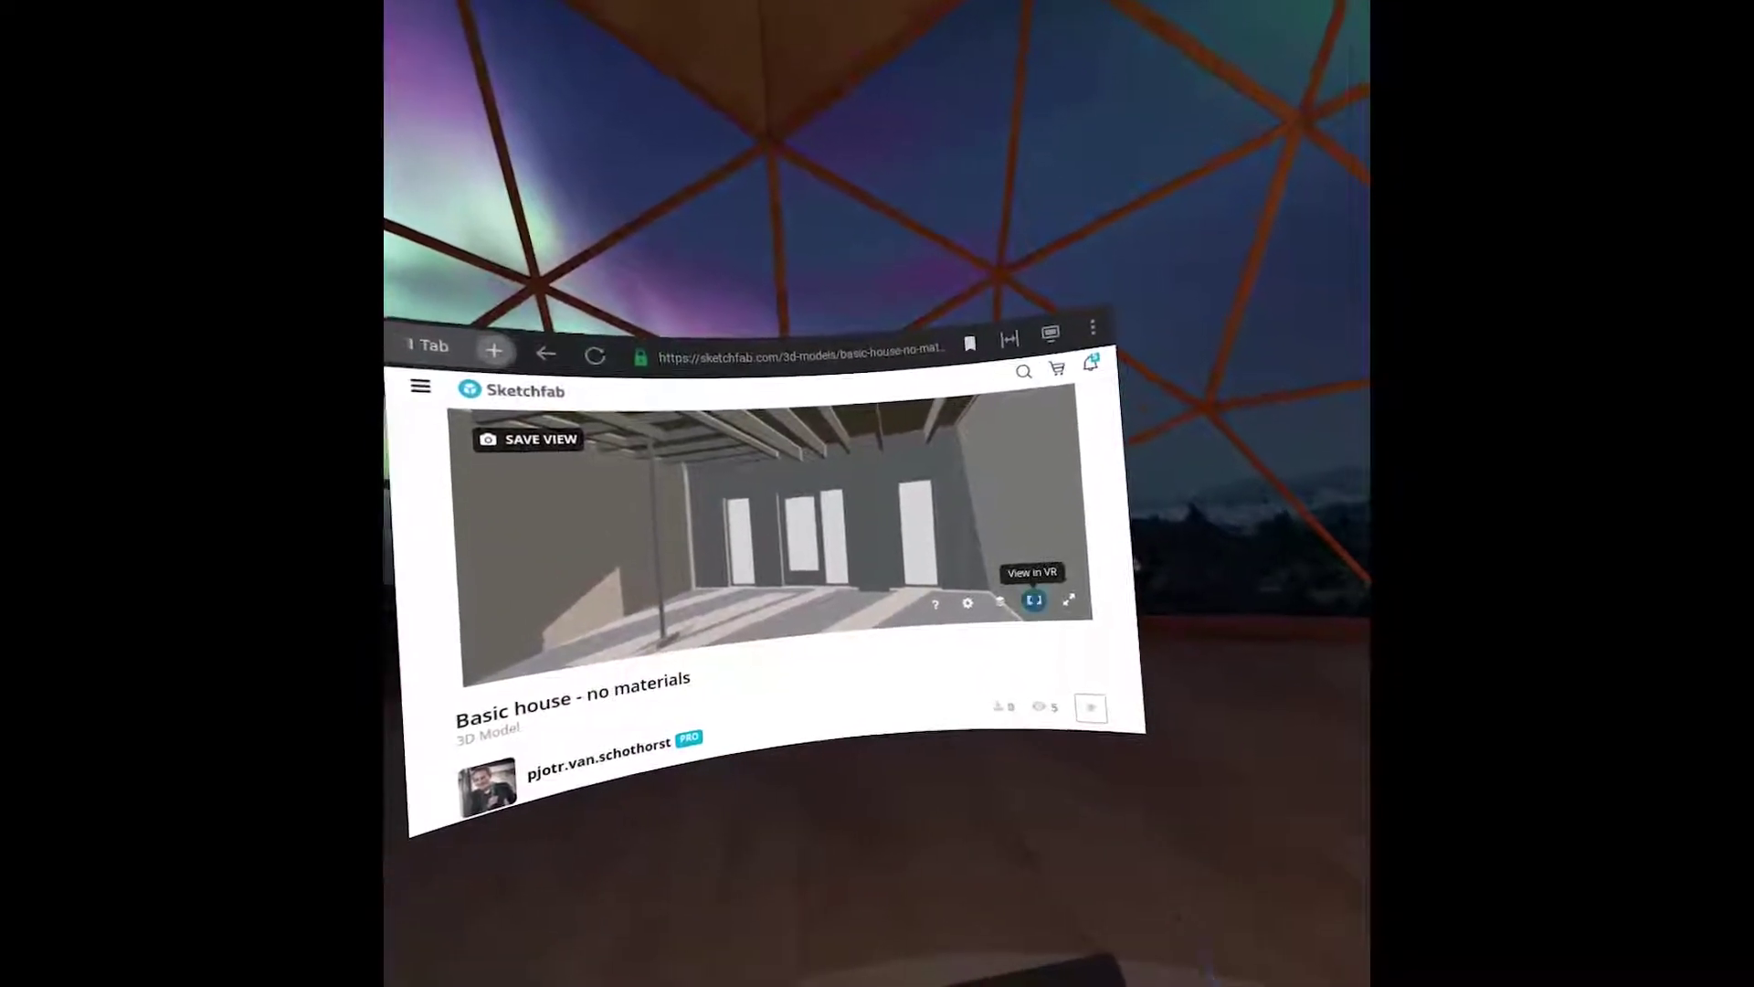
Start the View in VR mode for the Basic house model.
{"action": "left_click", "coordinate": [1033, 600]}
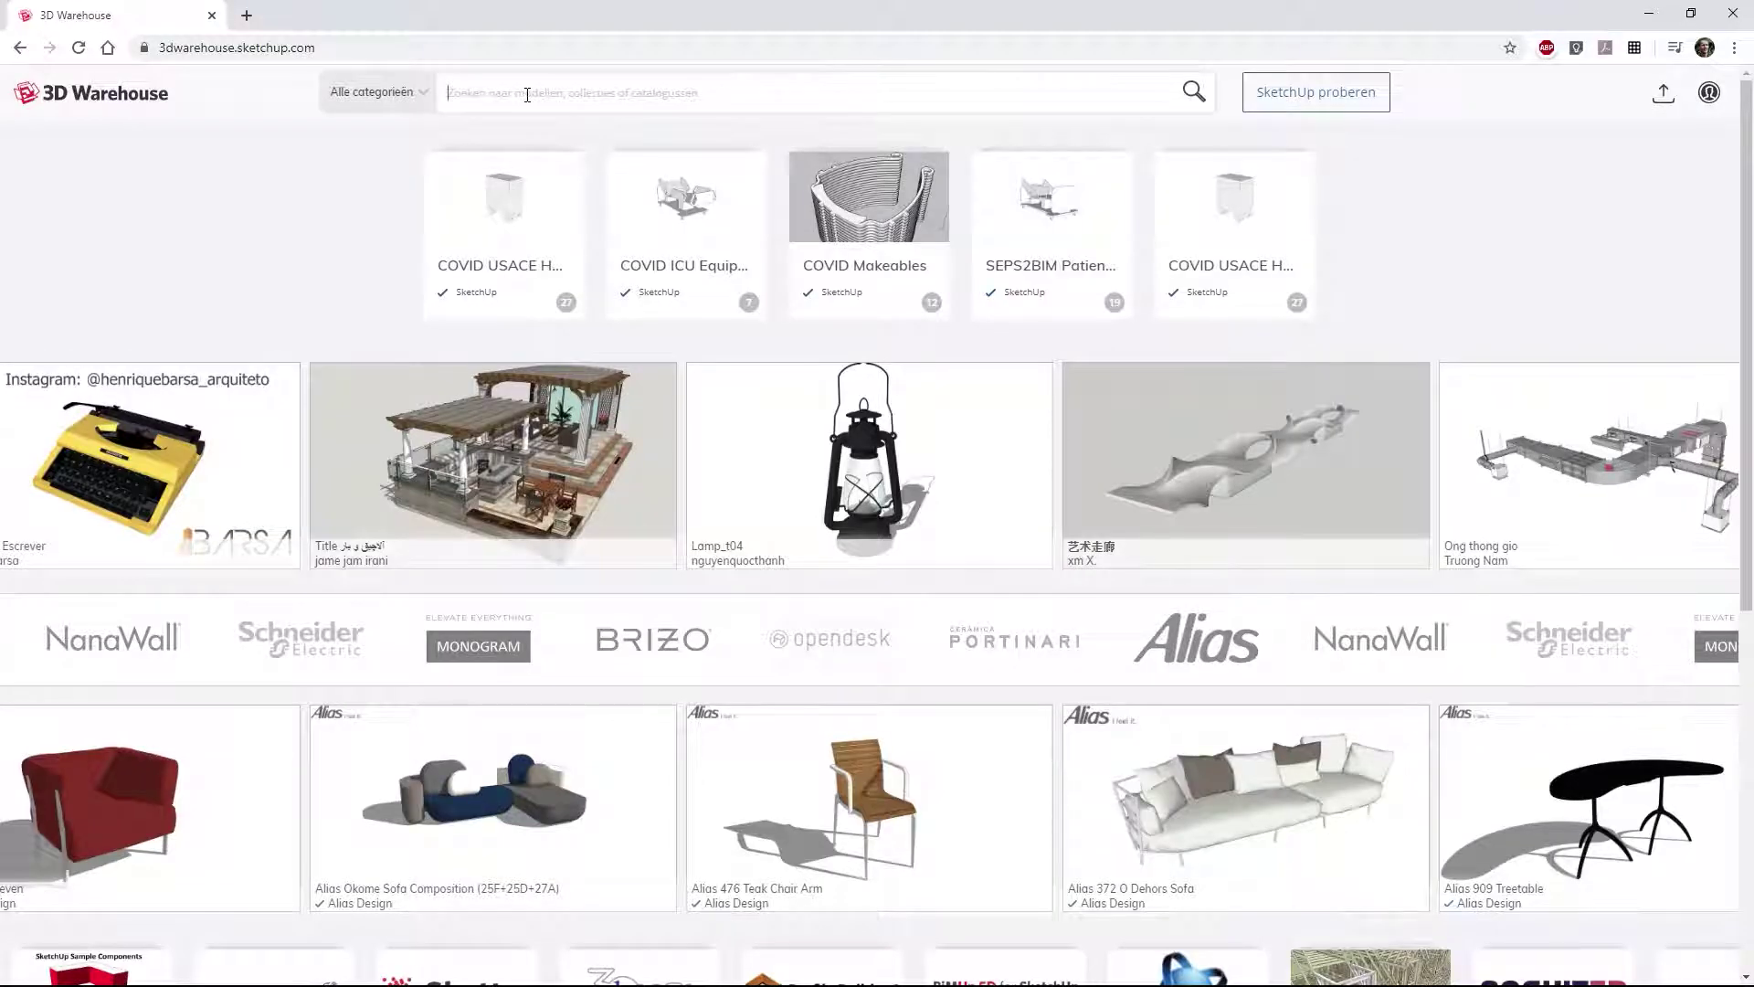
Search 3D Warehouse for 'dining' and scroll through the dining set results.
{"action": "type", "text": "dining"}
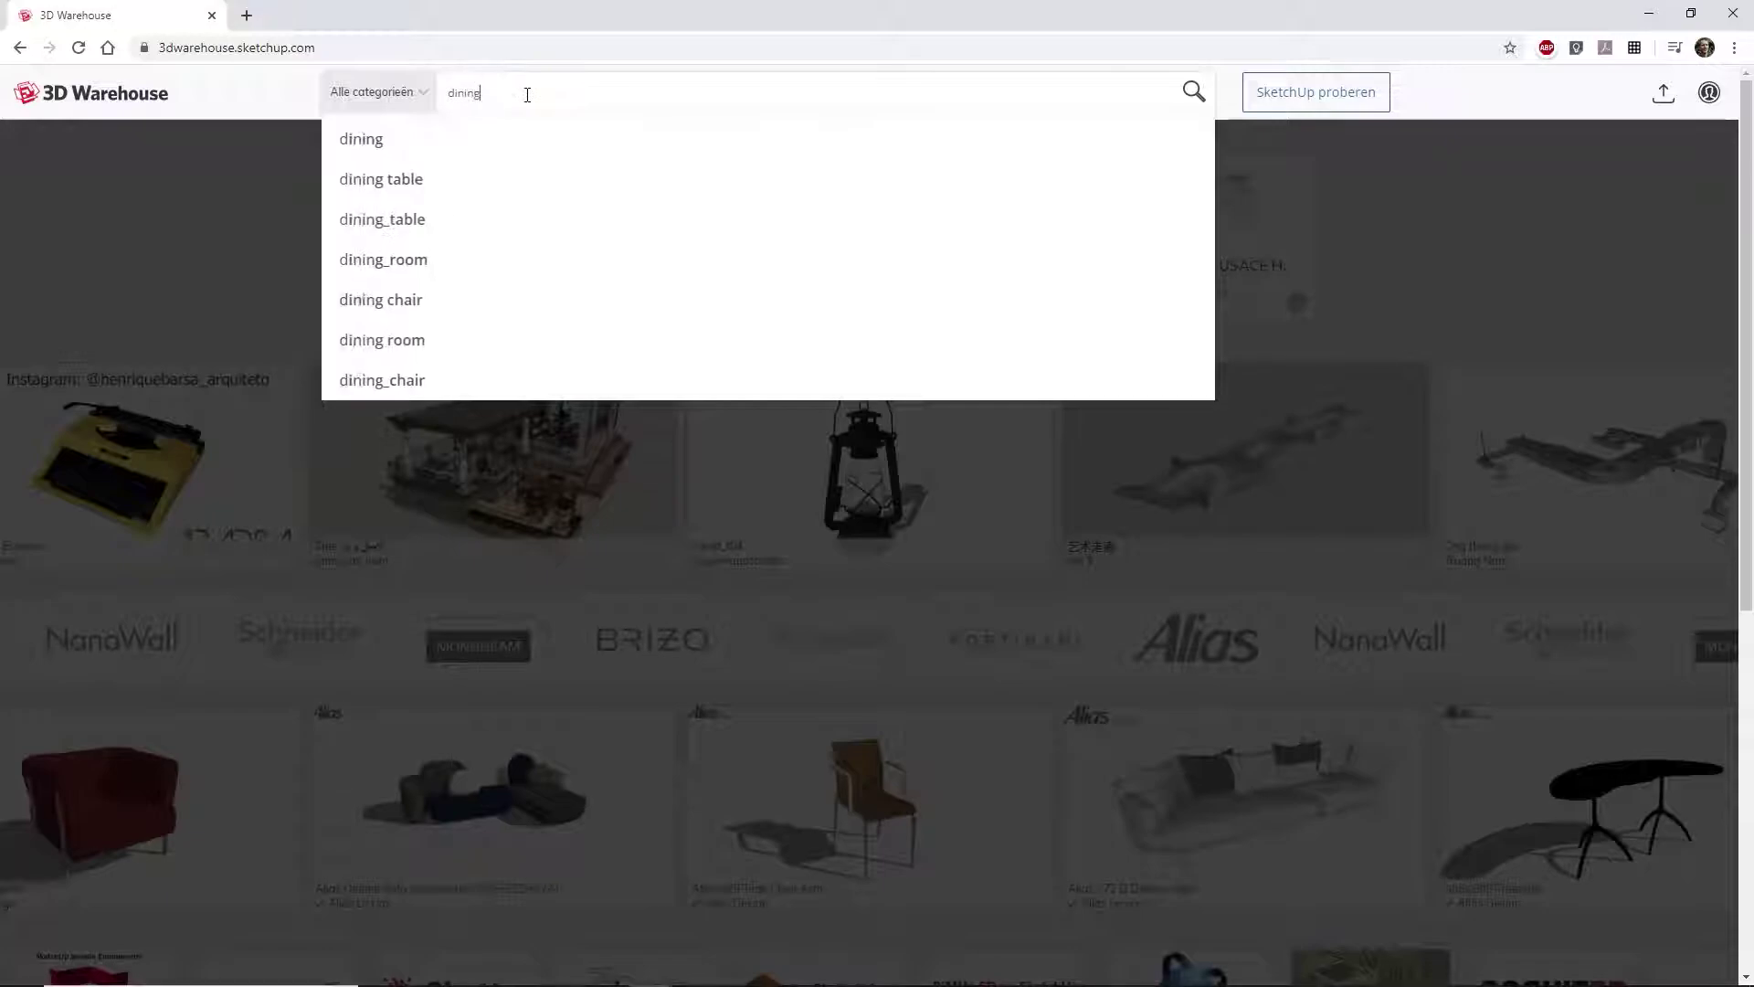
{"action": "key", "text": "Return"}
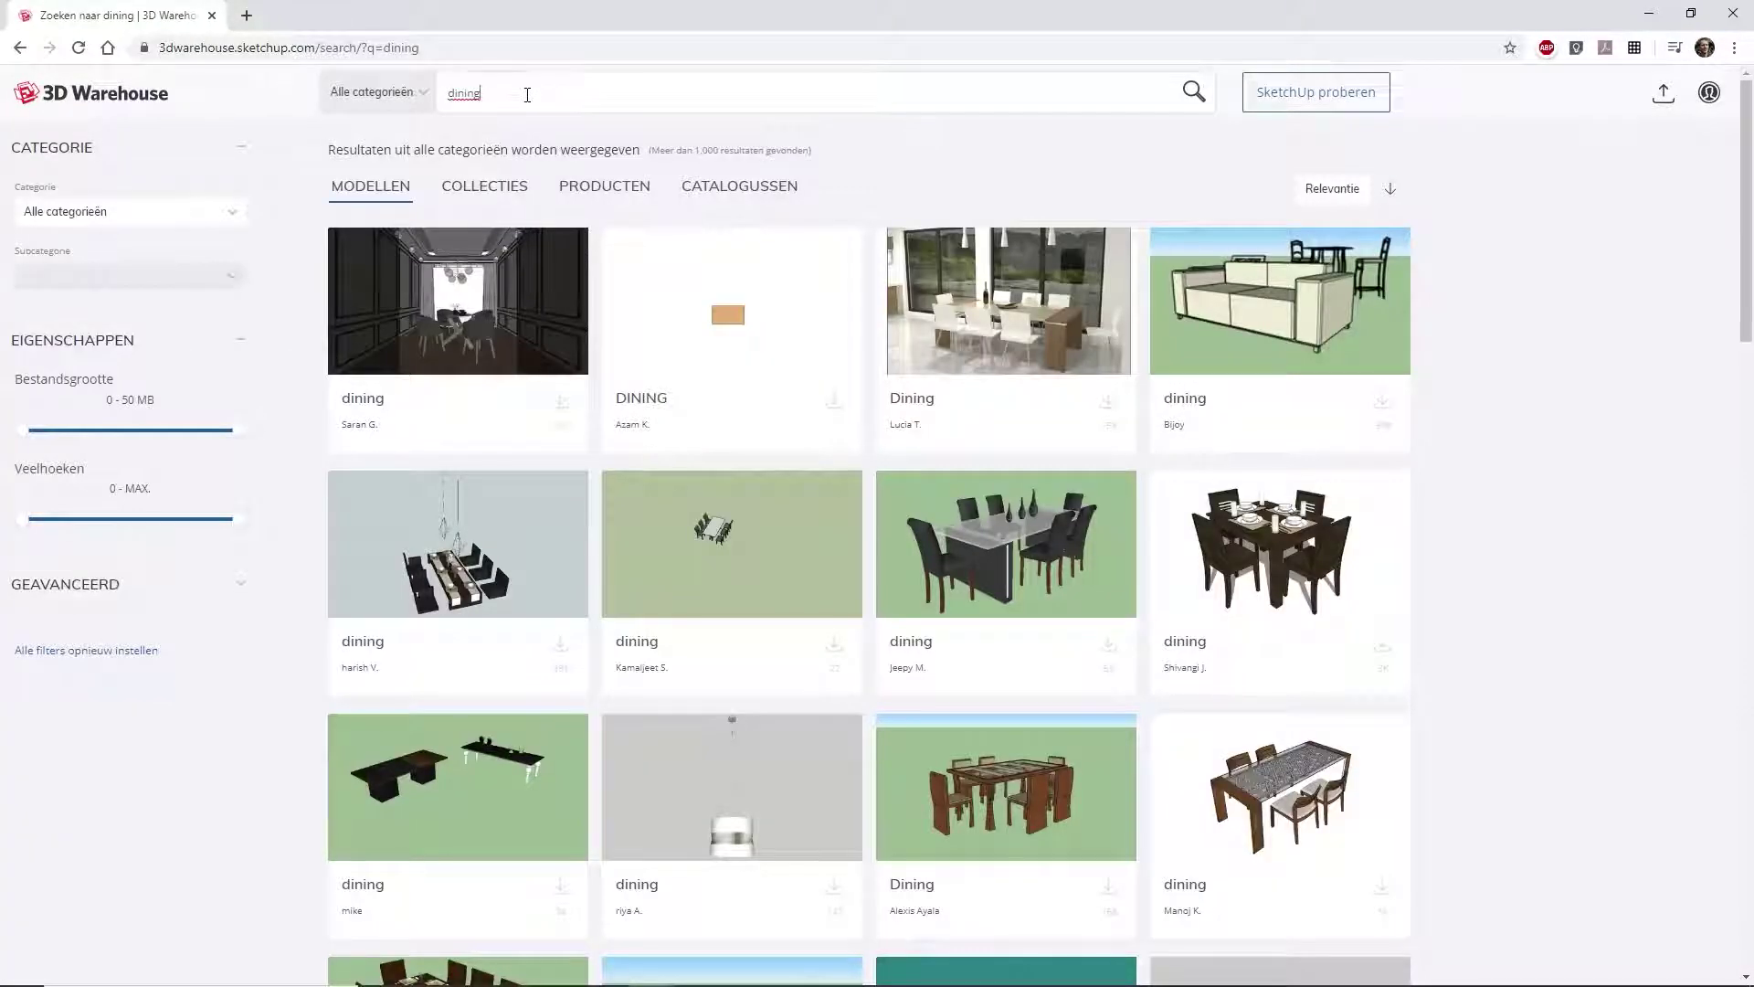
{"action": "scroll", "coordinate": [1386, 450], "scroll_direction": "down", "scroll_amount": 8}
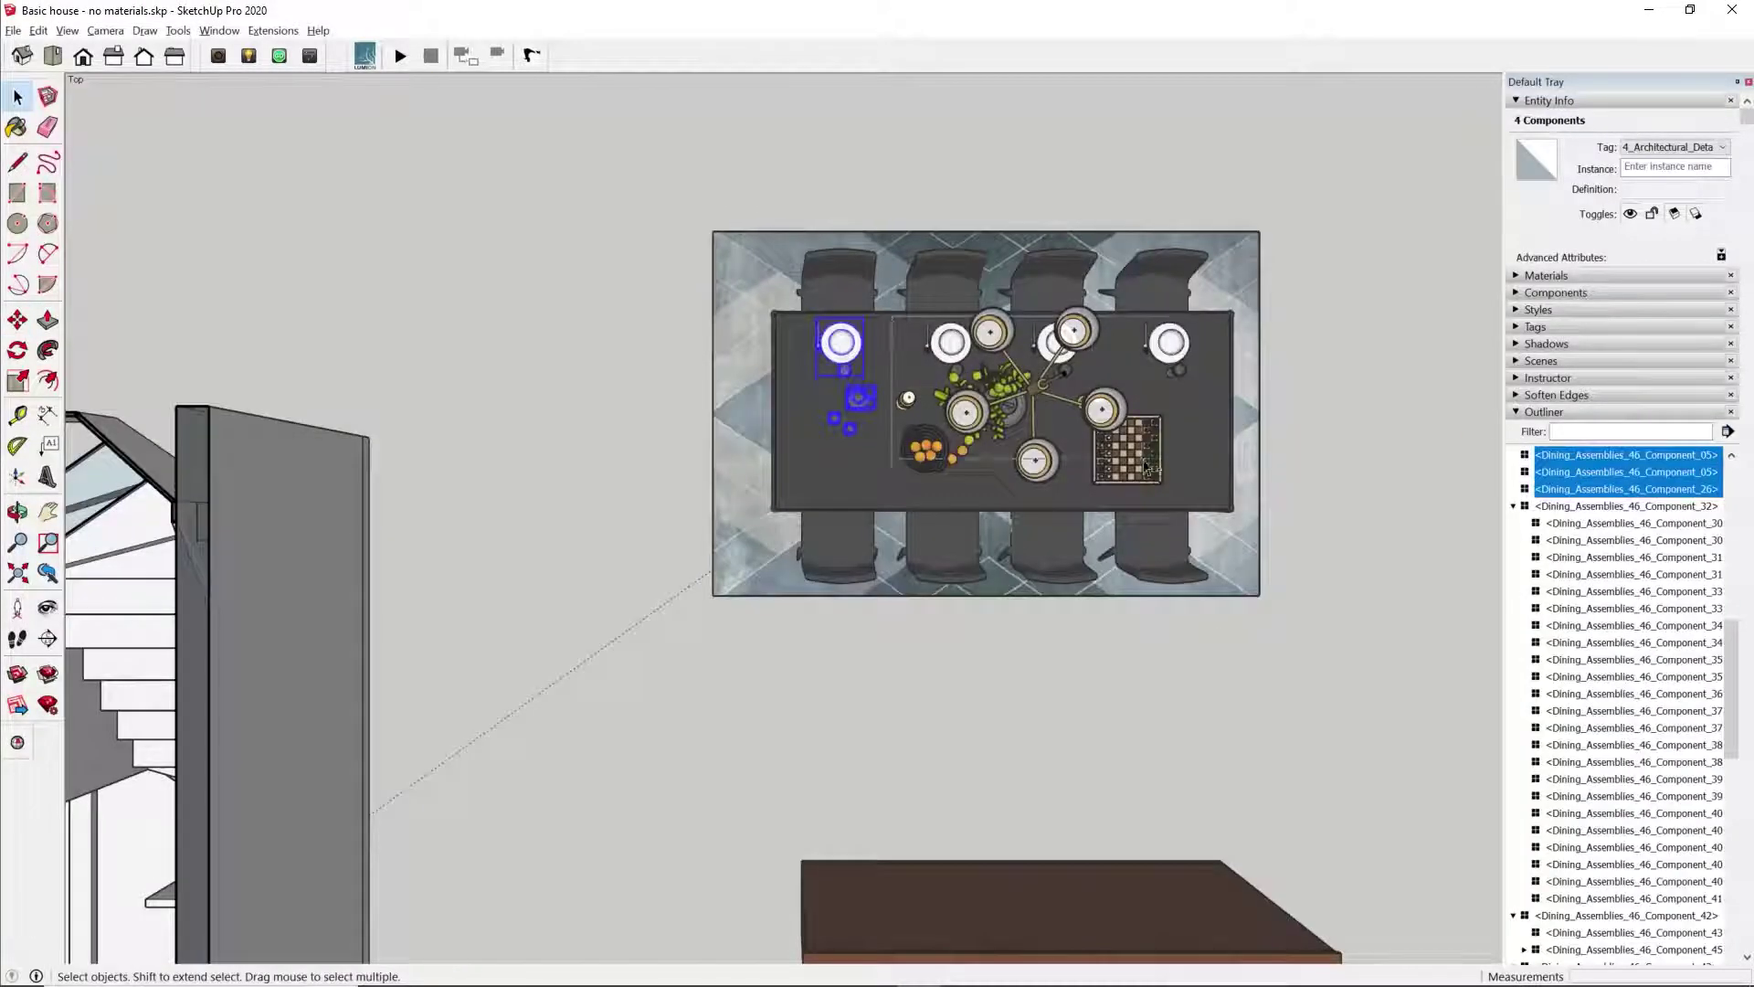
Move the dining table, chairs and chandelier into the house, then paint the floor dark wood.
{"action": "left_click_drag", "start_coordinate": [1146, 466], "coordinate": [1218, 500], "text": "shift"}
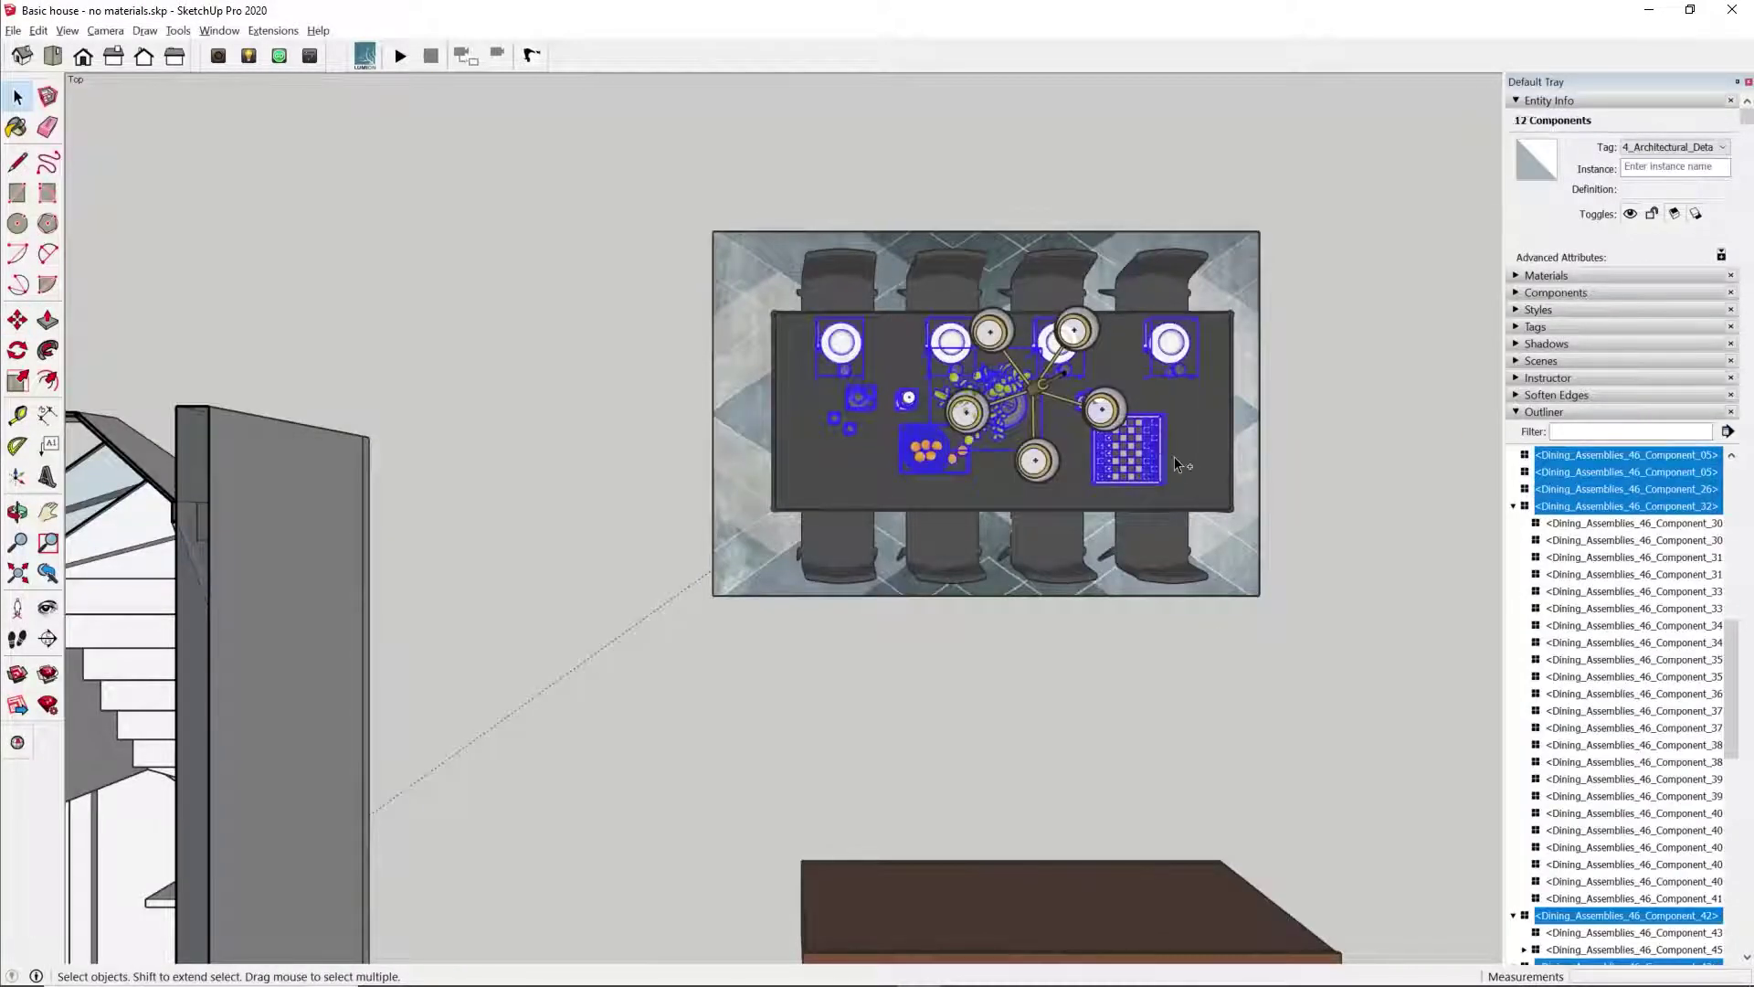
{"action": "left_click", "coordinate": [1103, 411]}
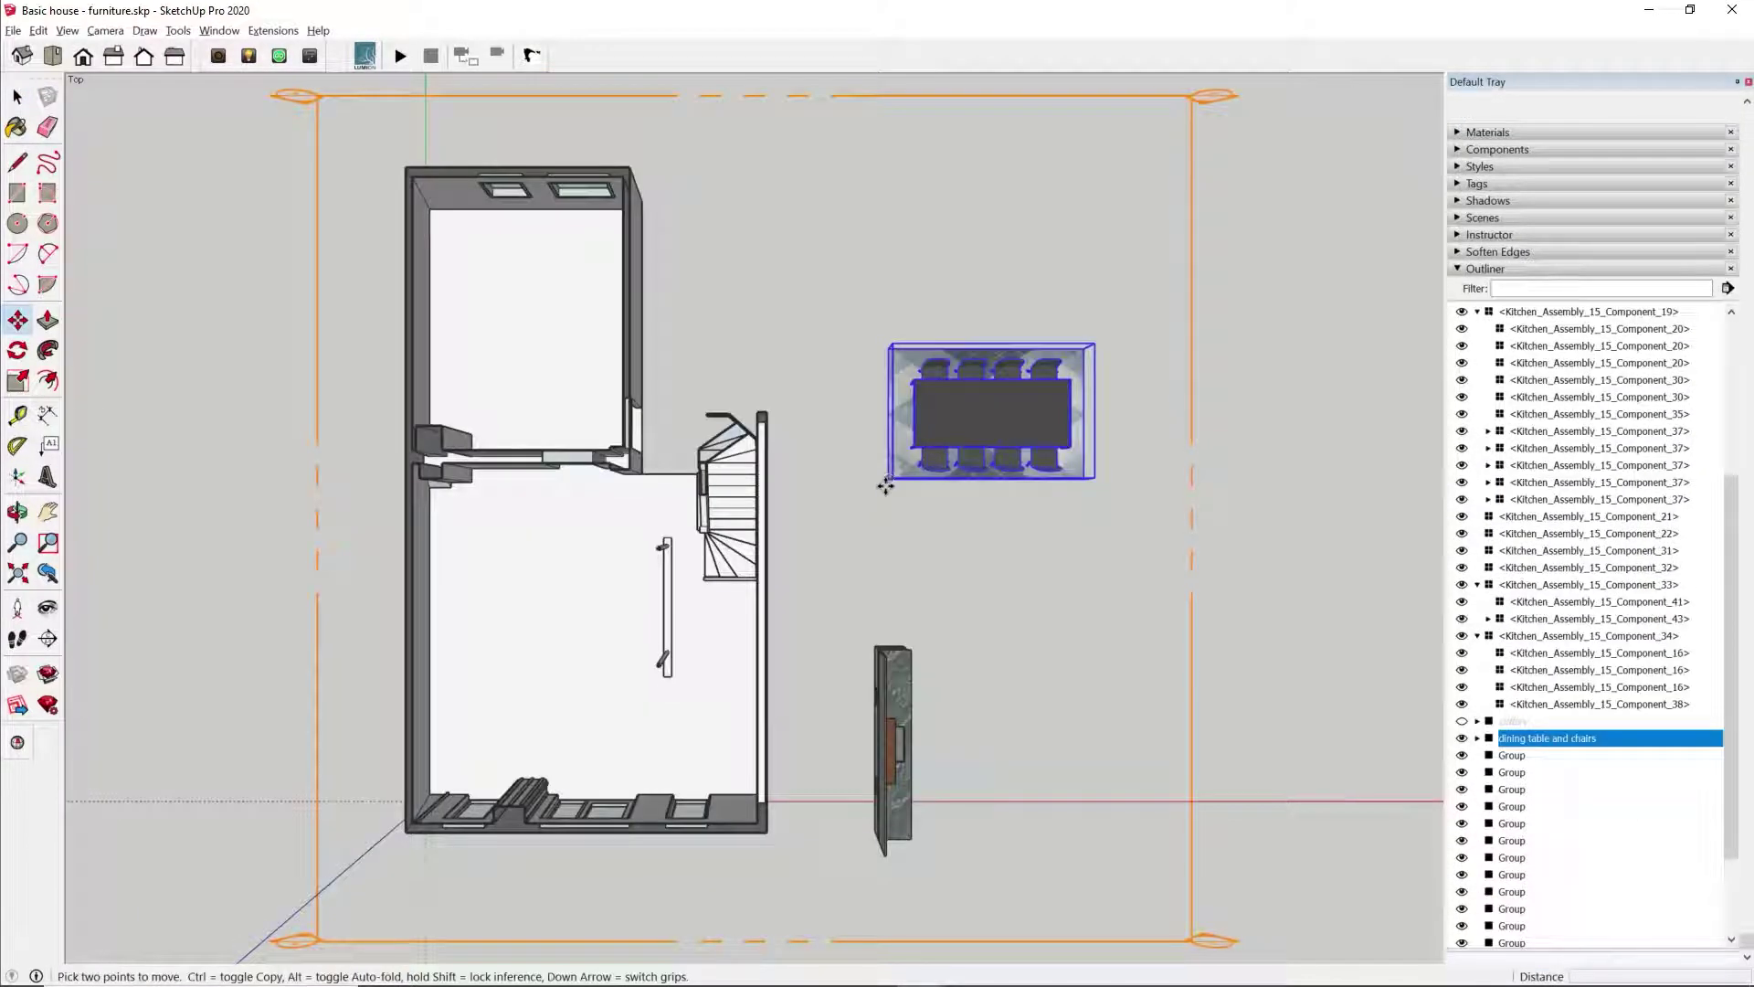
{"action": "left_click", "coordinate": [885, 484]}
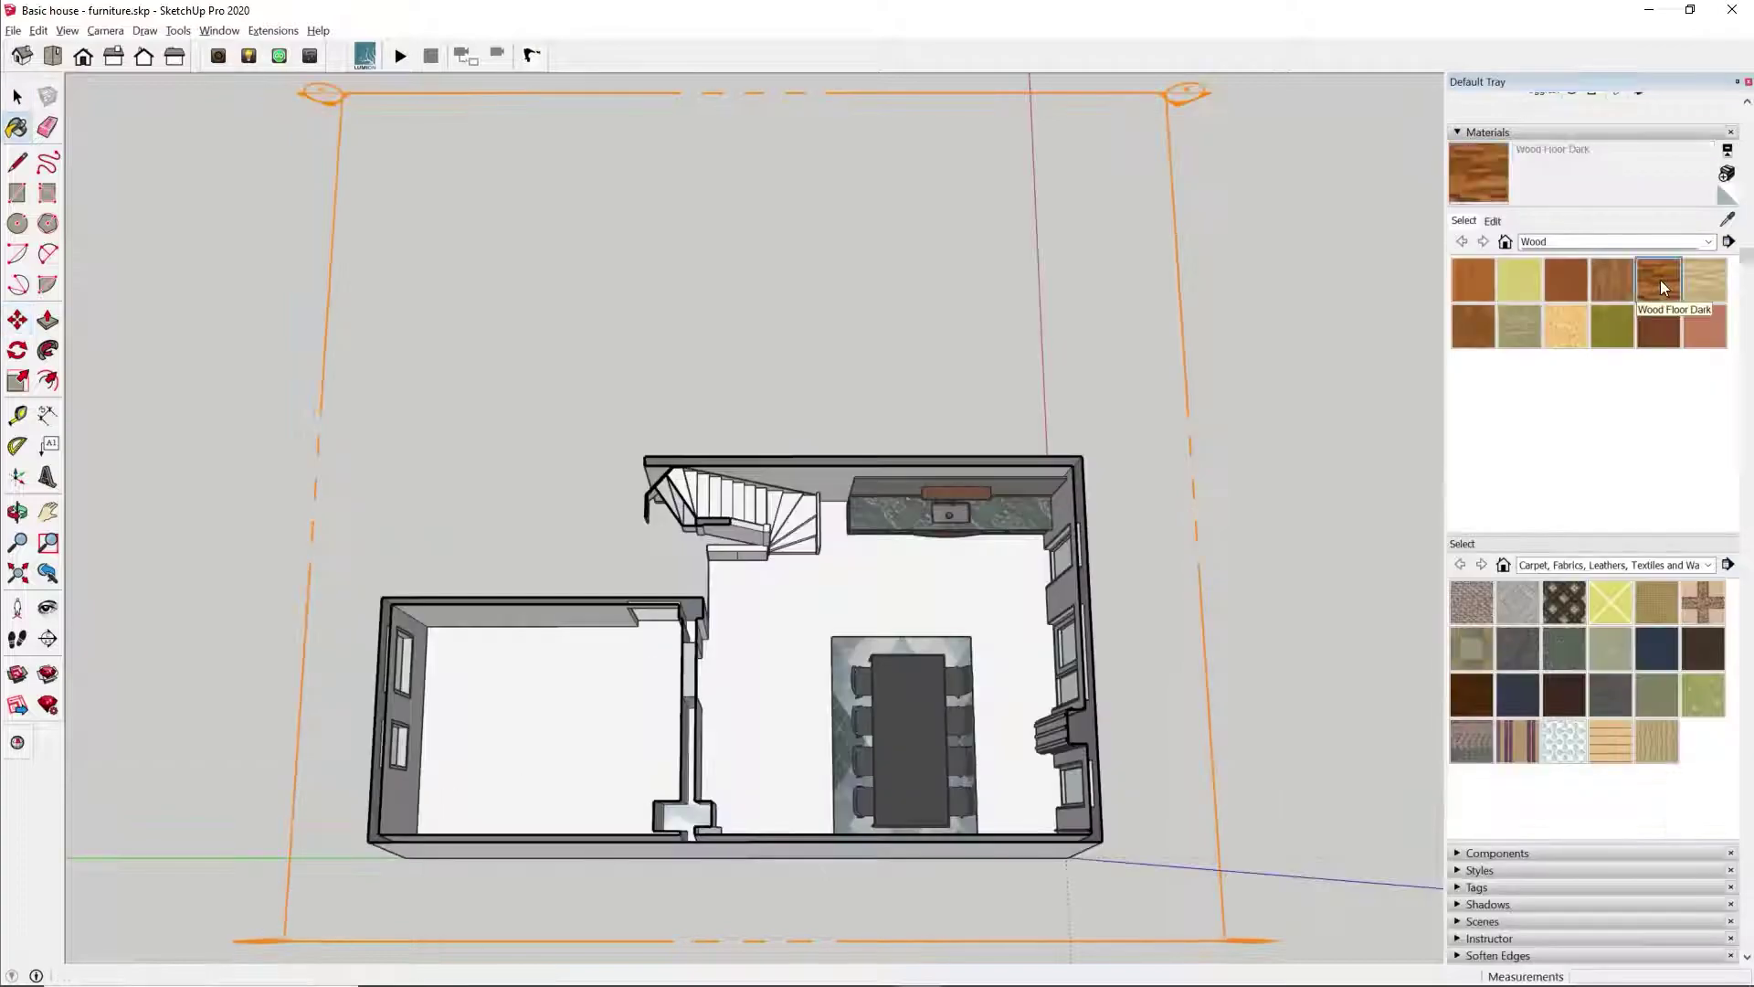
{"action": "left_click", "coordinate": [835, 587]}
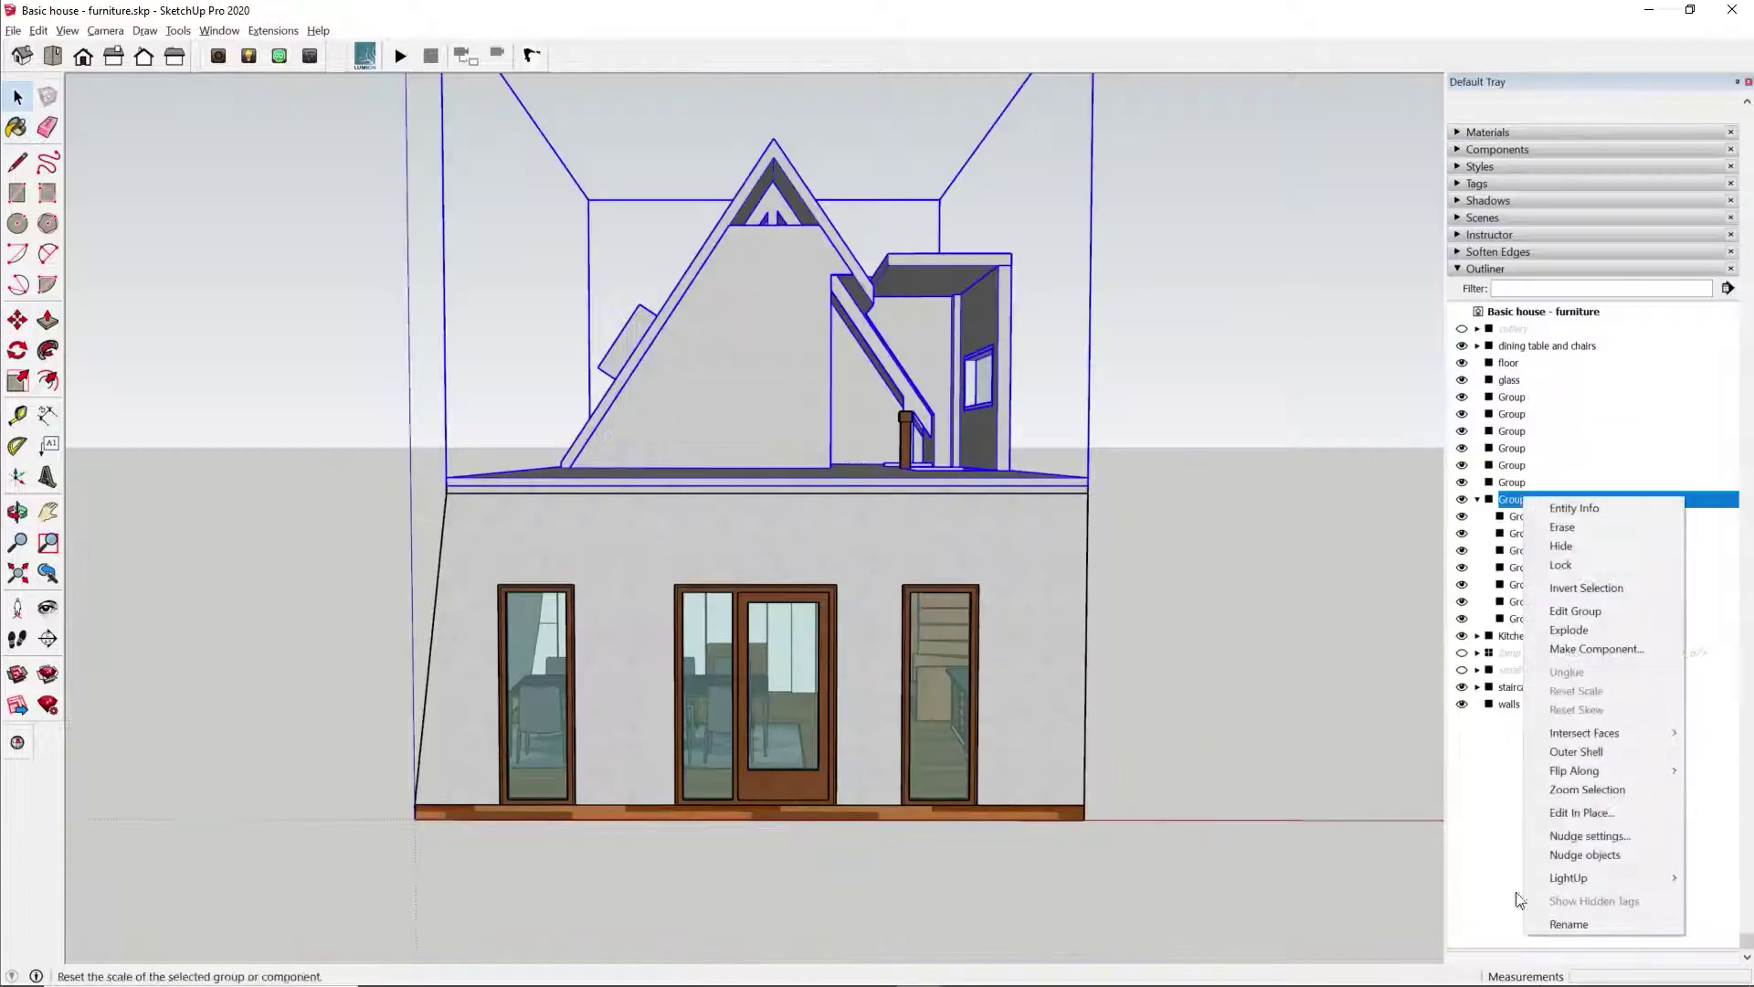
{"action": "left_click", "coordinate": [1551, 924]}
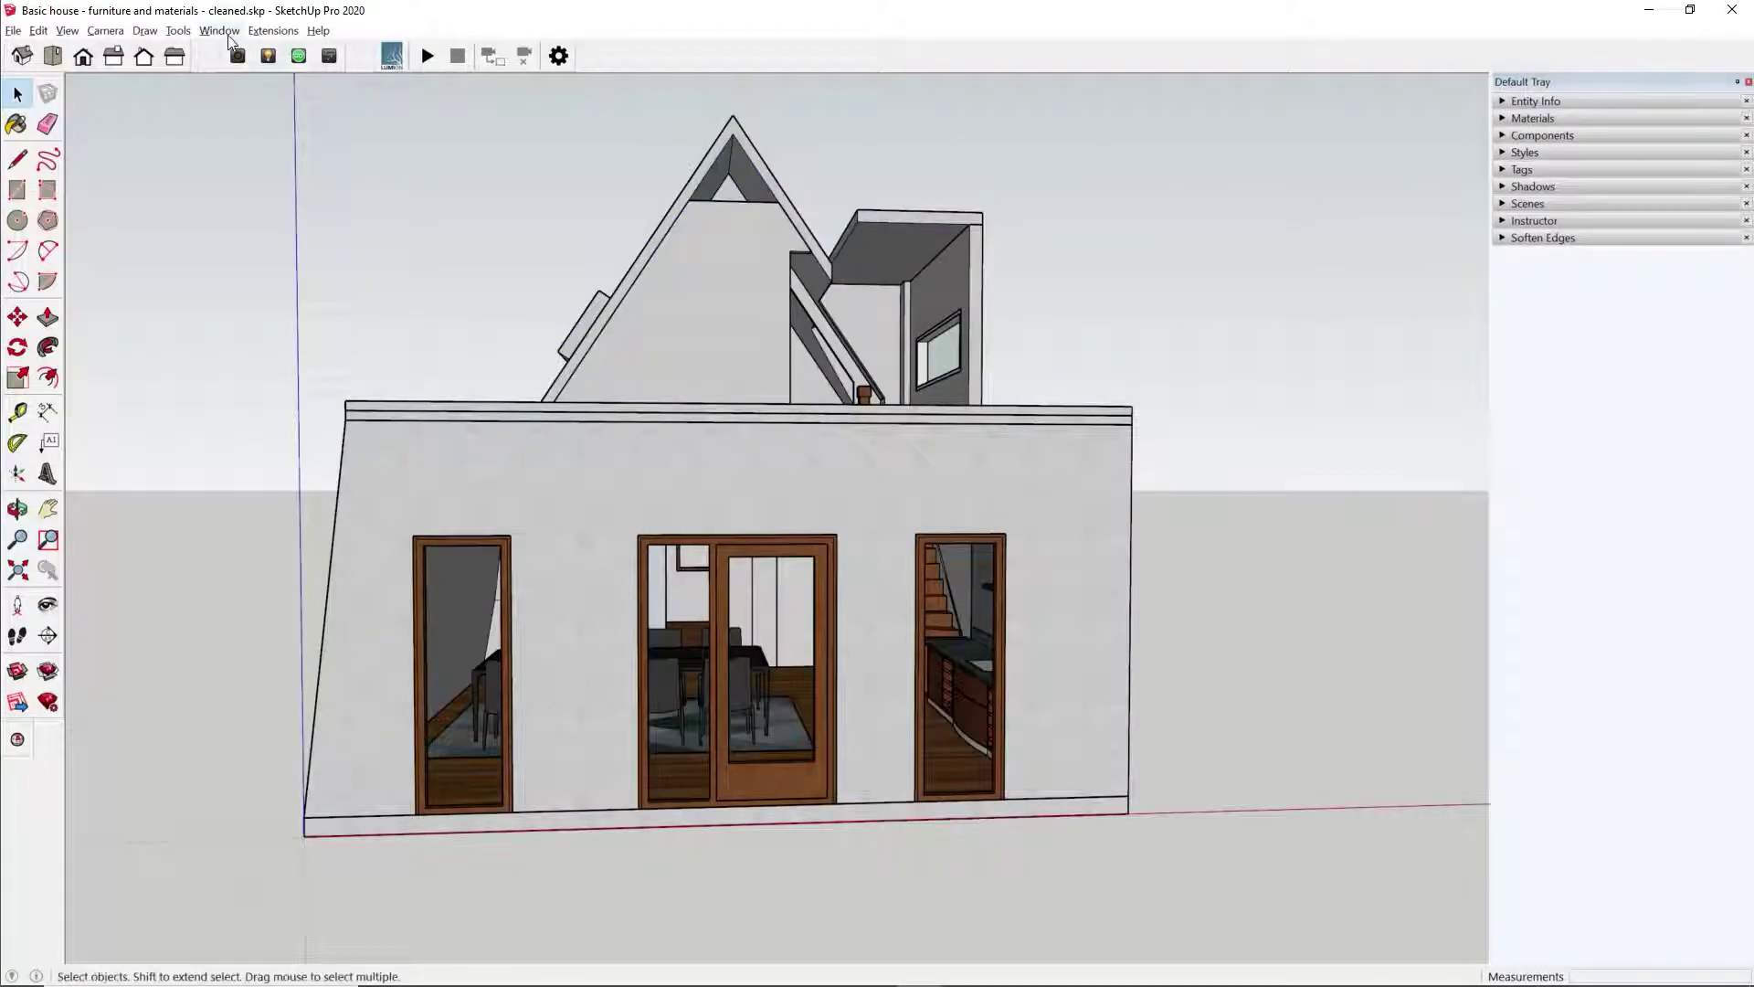
Show the Outliner and place the 1.78 m man billboard inside the middle doorway.
{"action": "left_click", "coordinate": [219, 30]}
{"action": "mouse_move", "coordinate": [236, 52]}
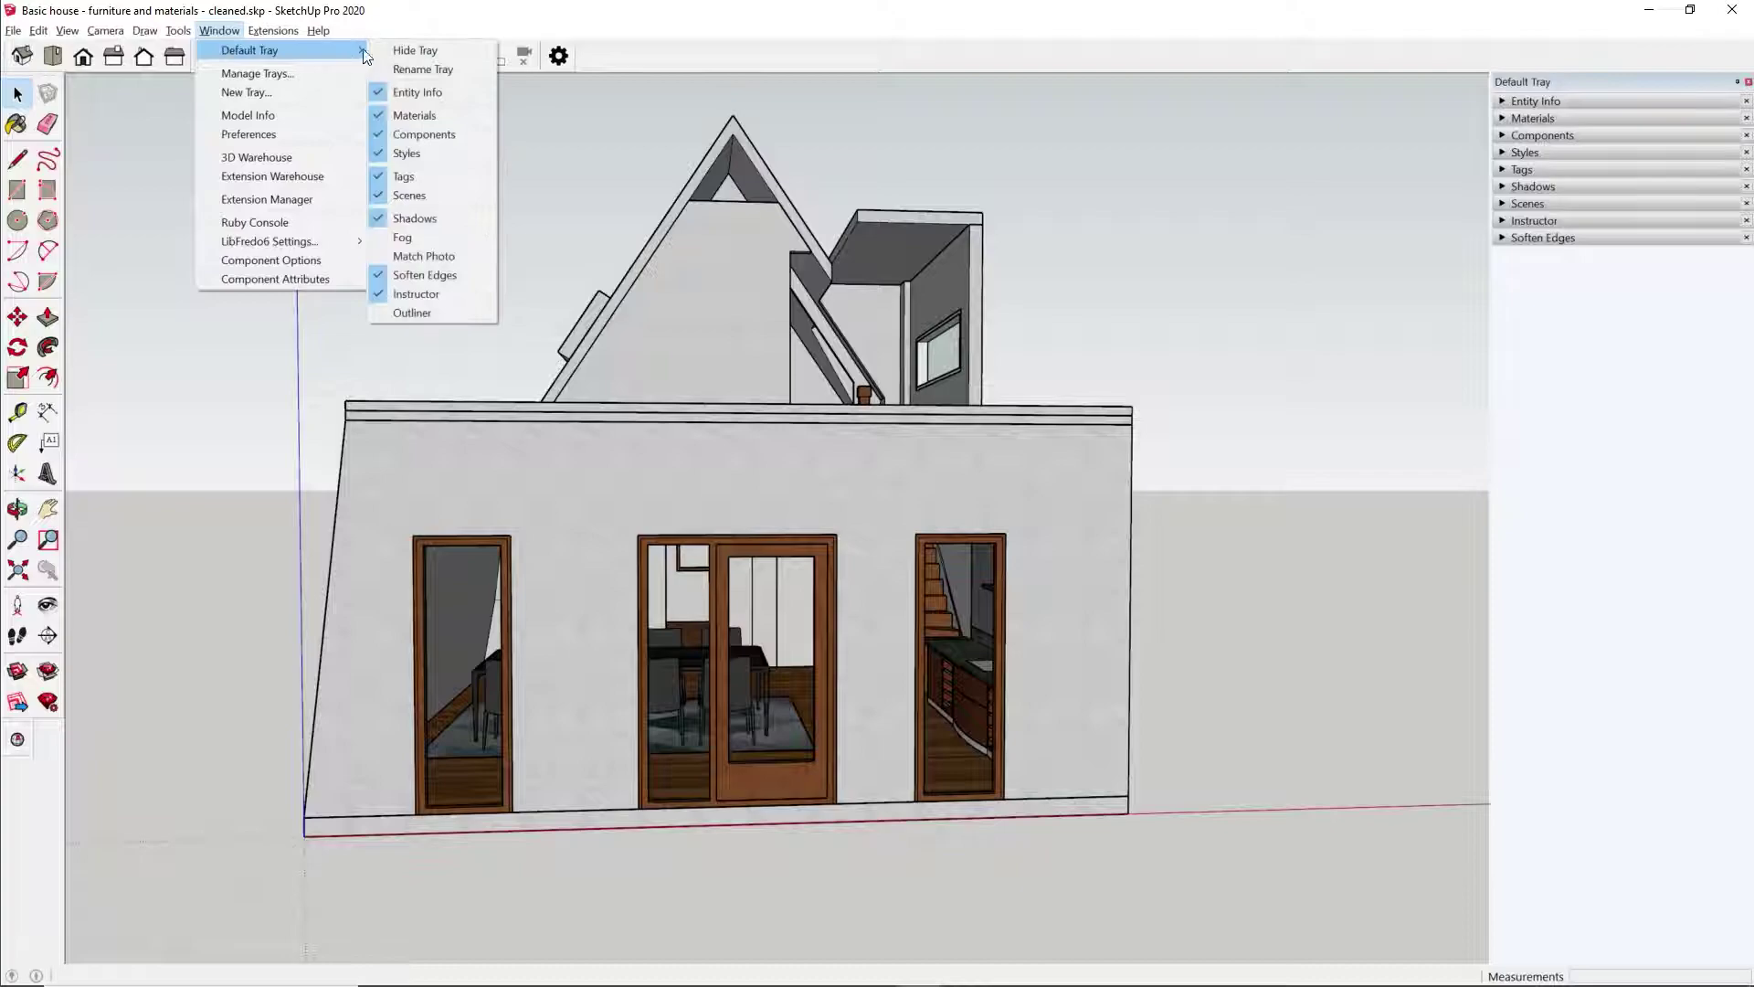
{"action": "left_click", "coordinate": [394, 313]}
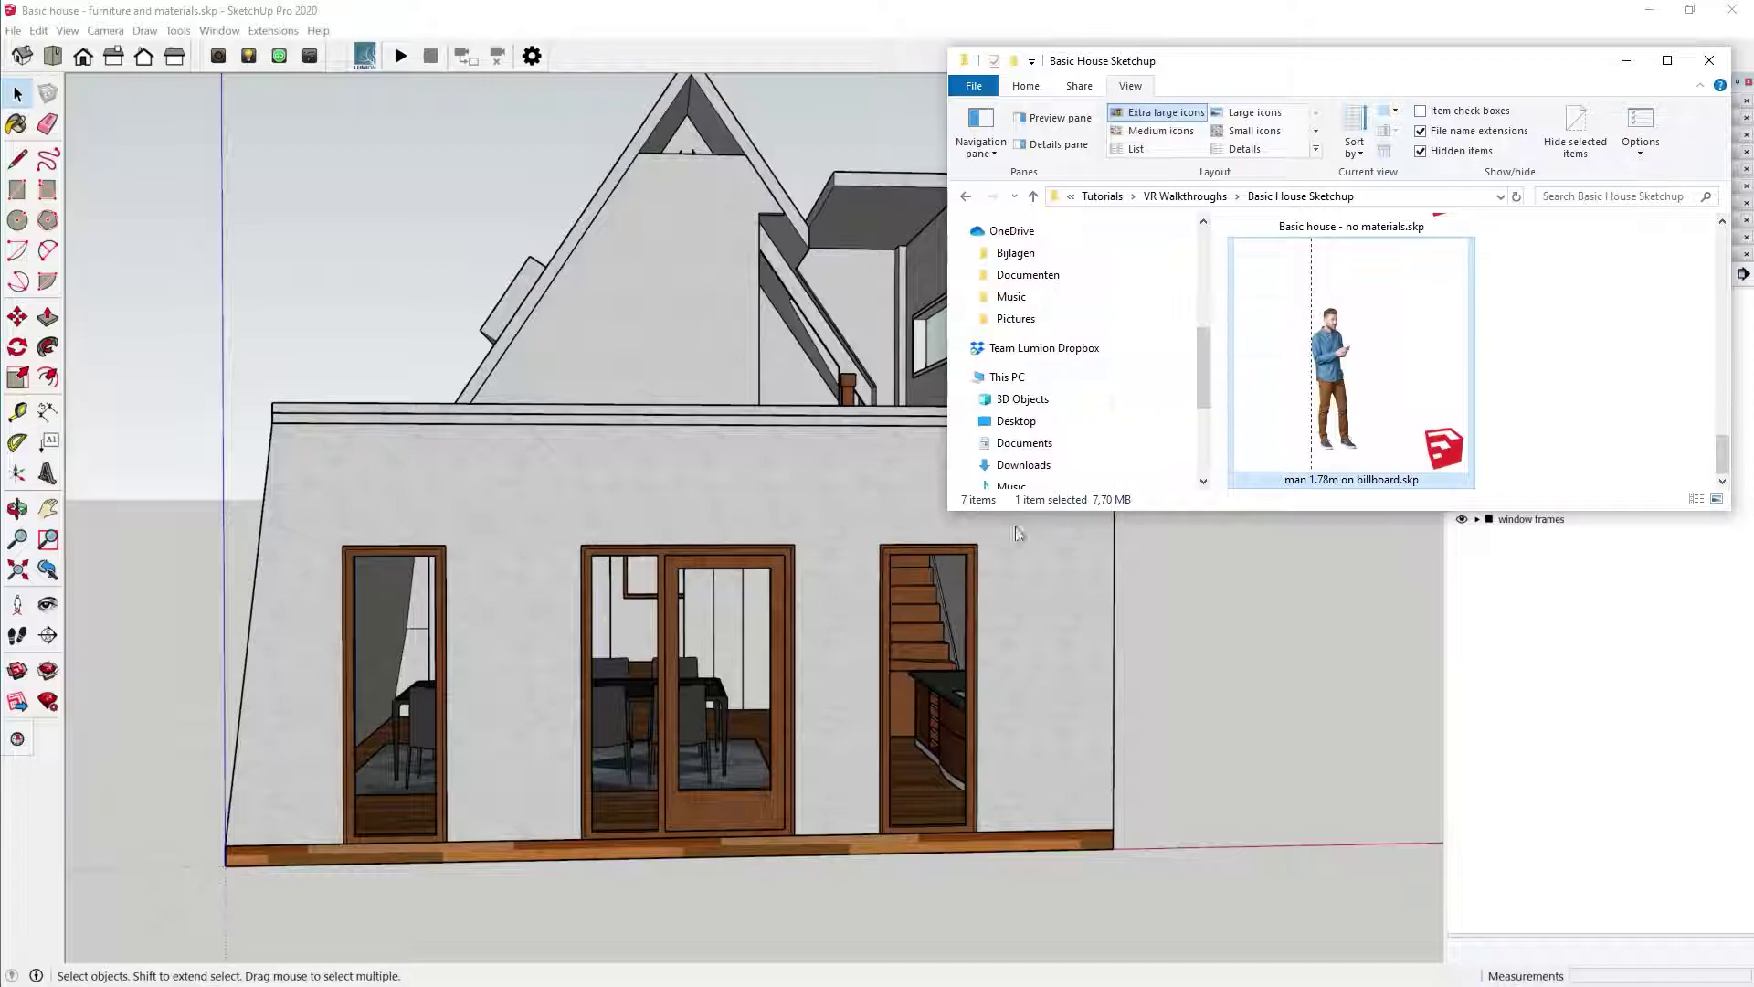
{"action": "left_click_drag", "start_coordinate": [1020, 533], "coordinate": [786, 666]}
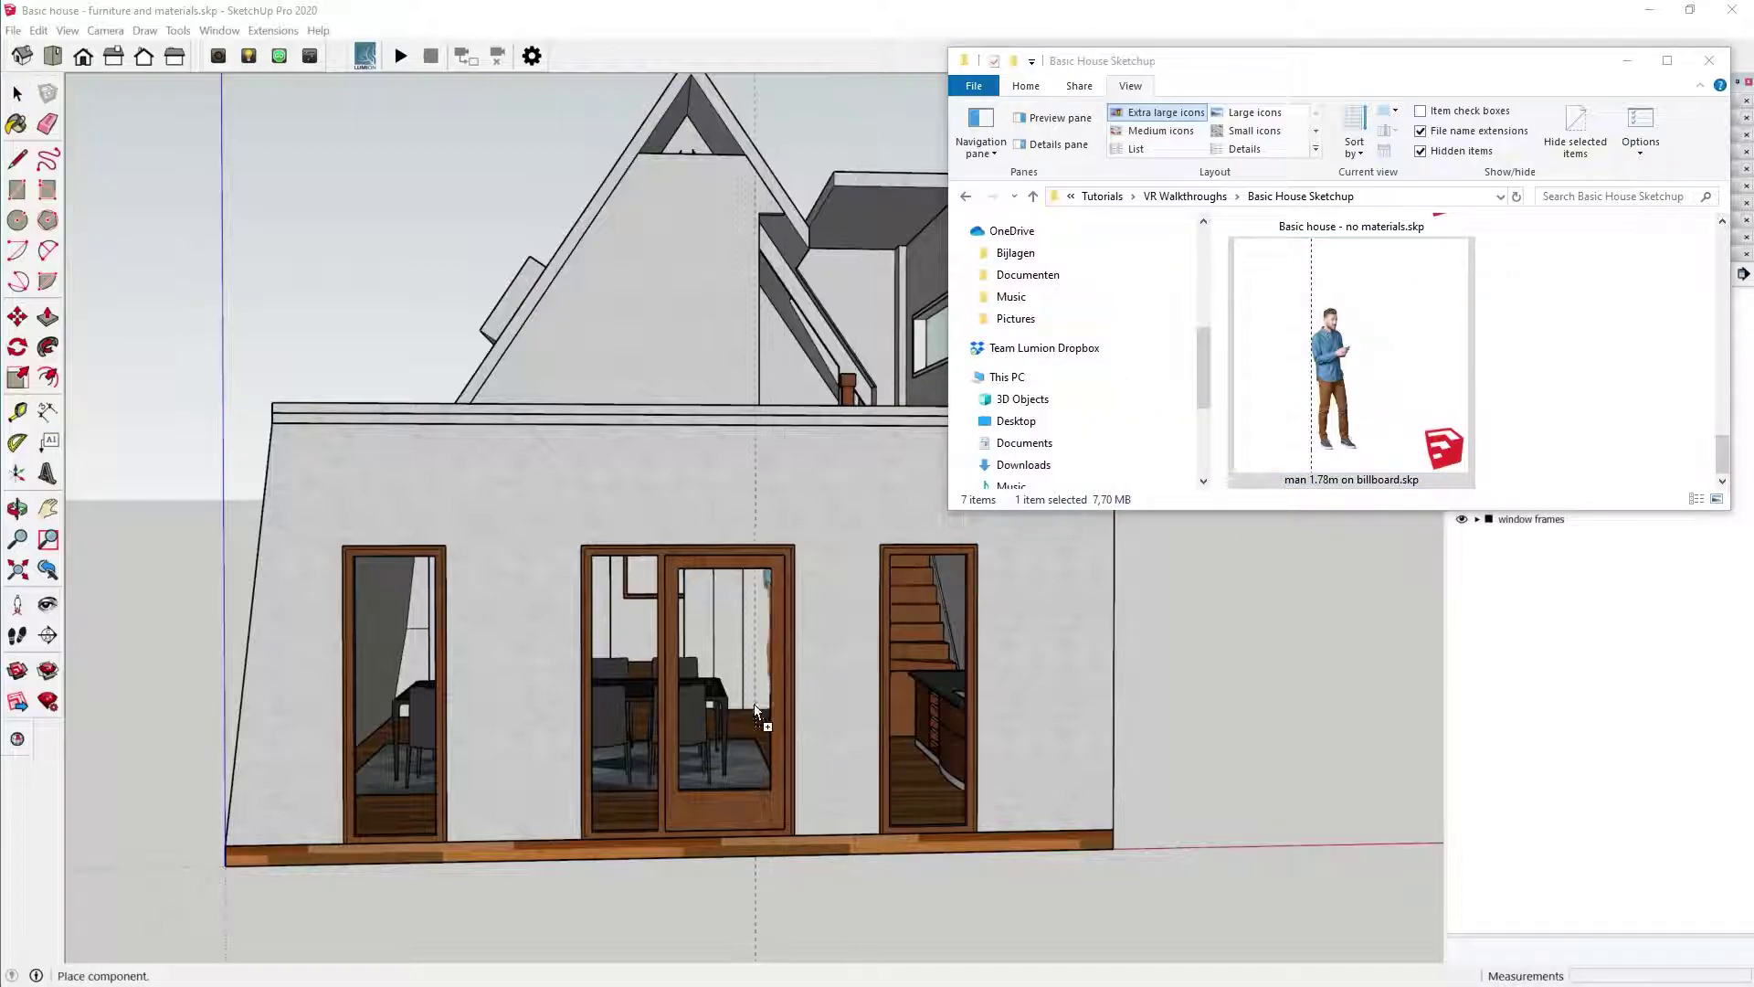
{"action": "left_click", "coordinate": [745, 721]}
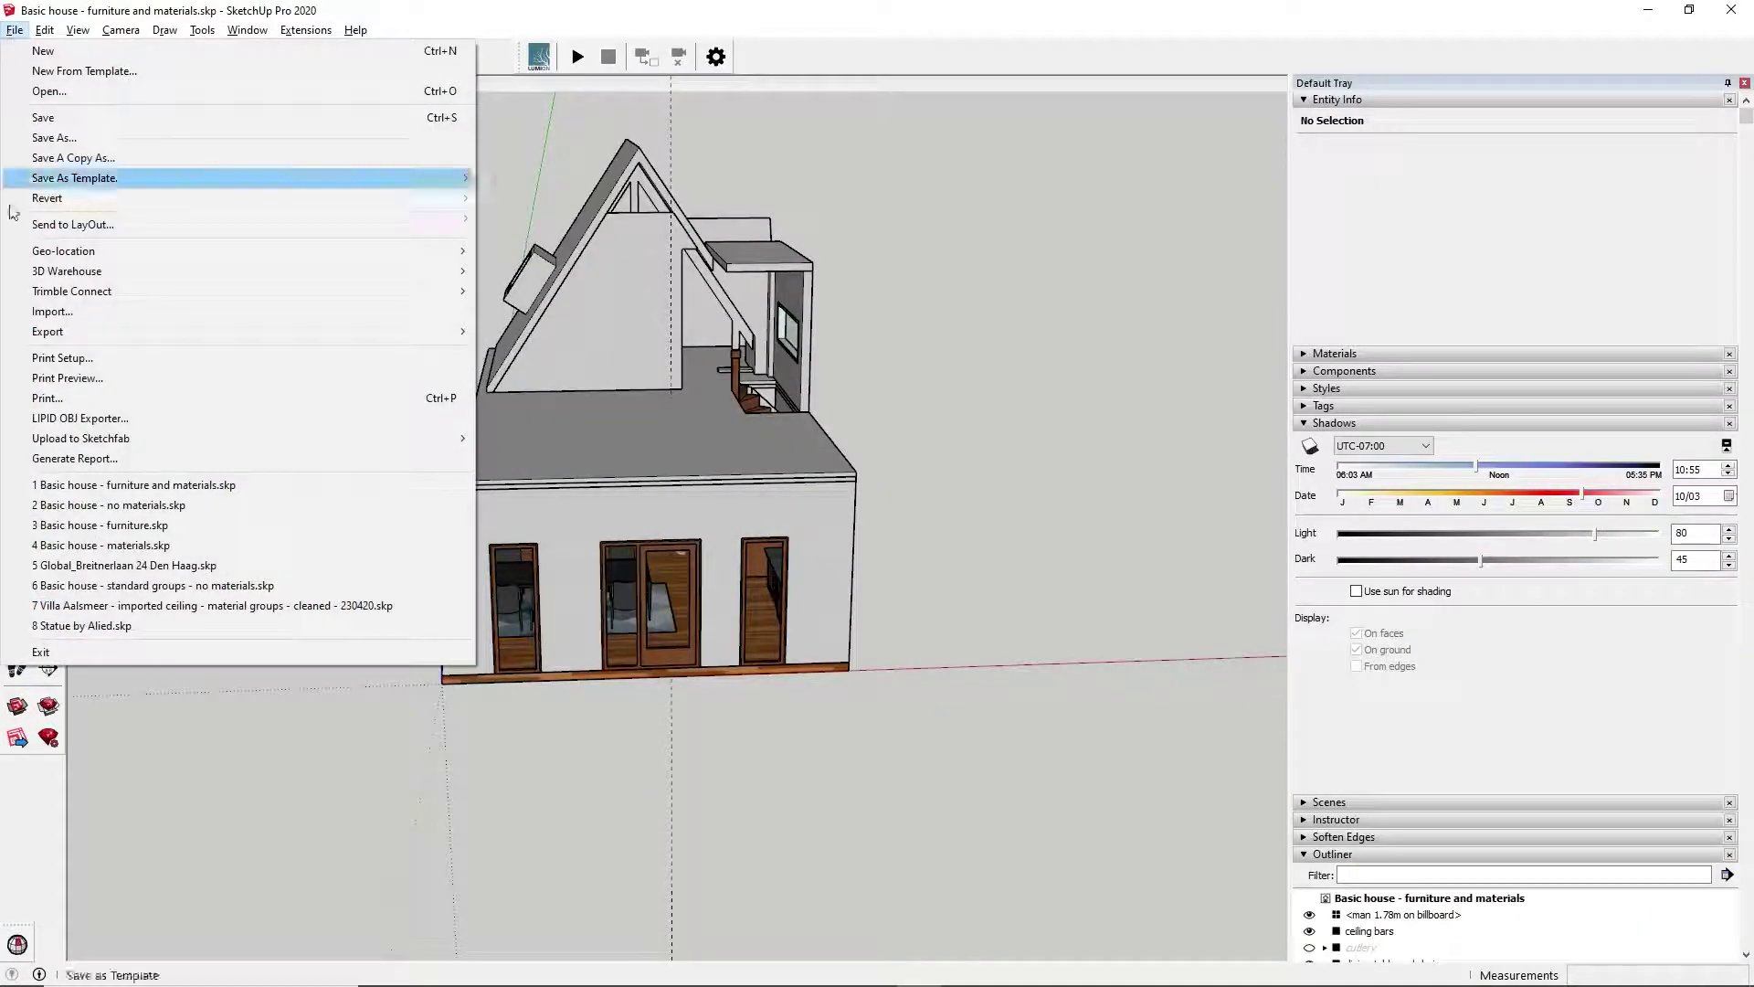
Export the house as an FBX 3D model and zip the exported files.
{"action": "mouse_move", "coordinate": [117, 331]}
{"action": "left_click", "coordinate": [443, 333]}
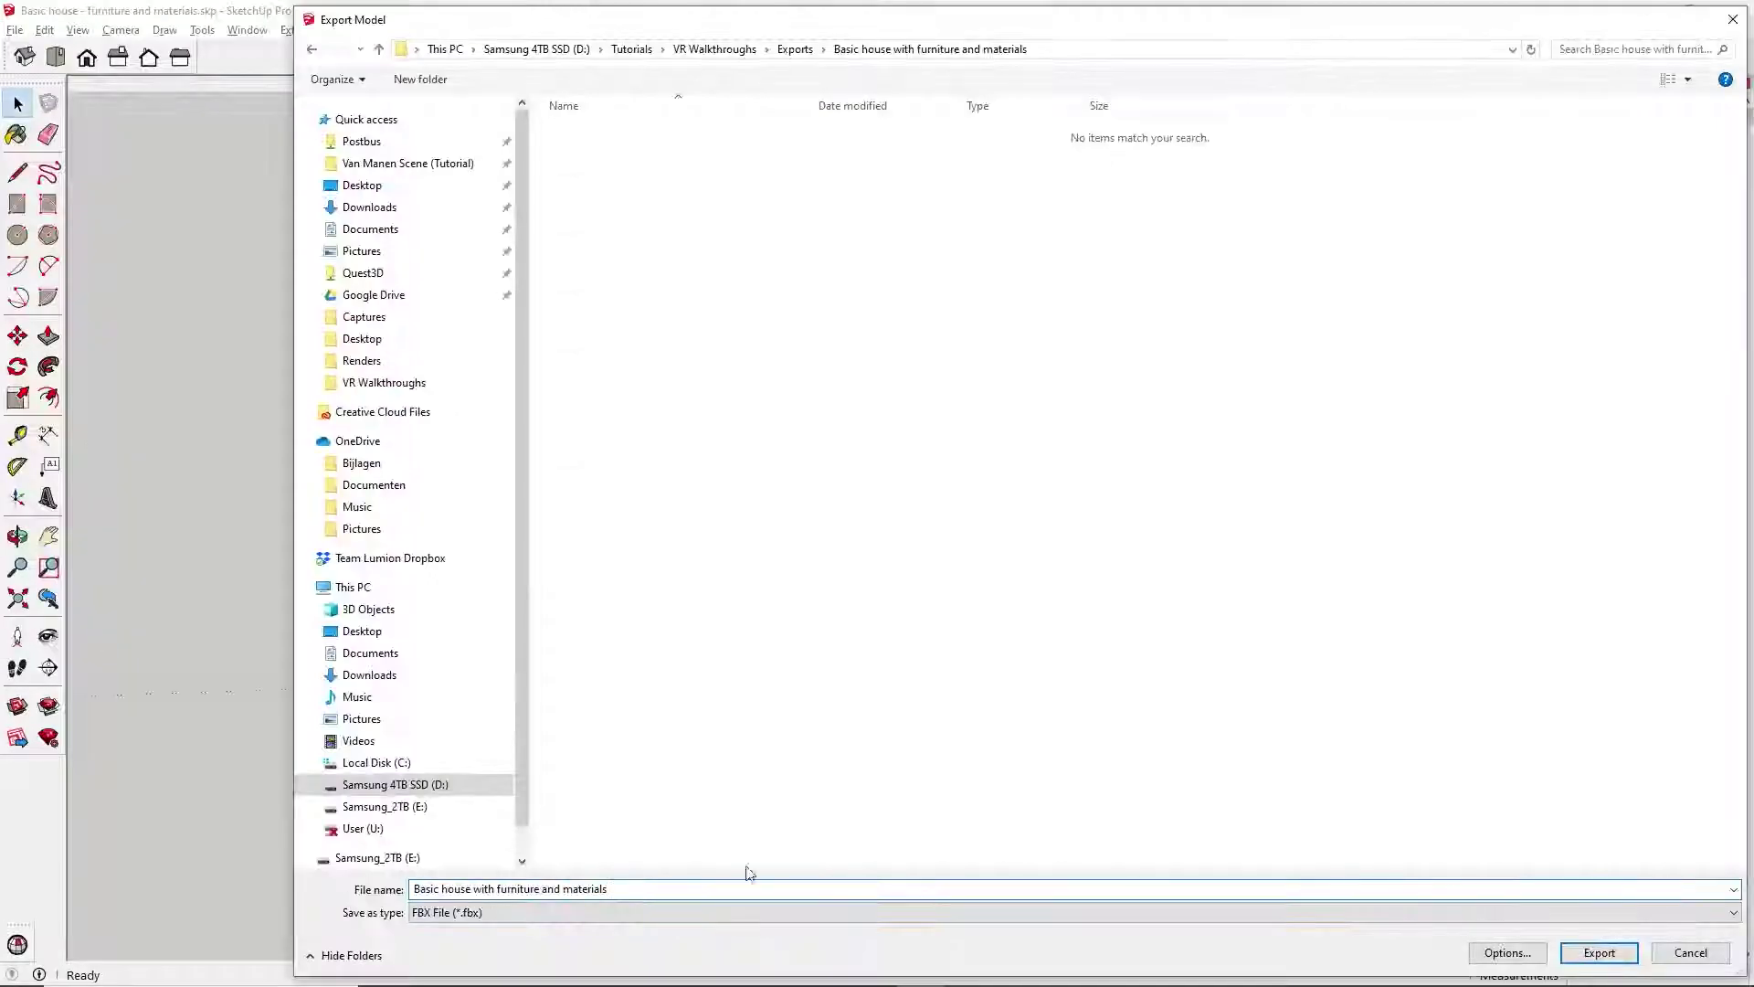
{"action": "left_click", "coordinate": [1599, 952]}
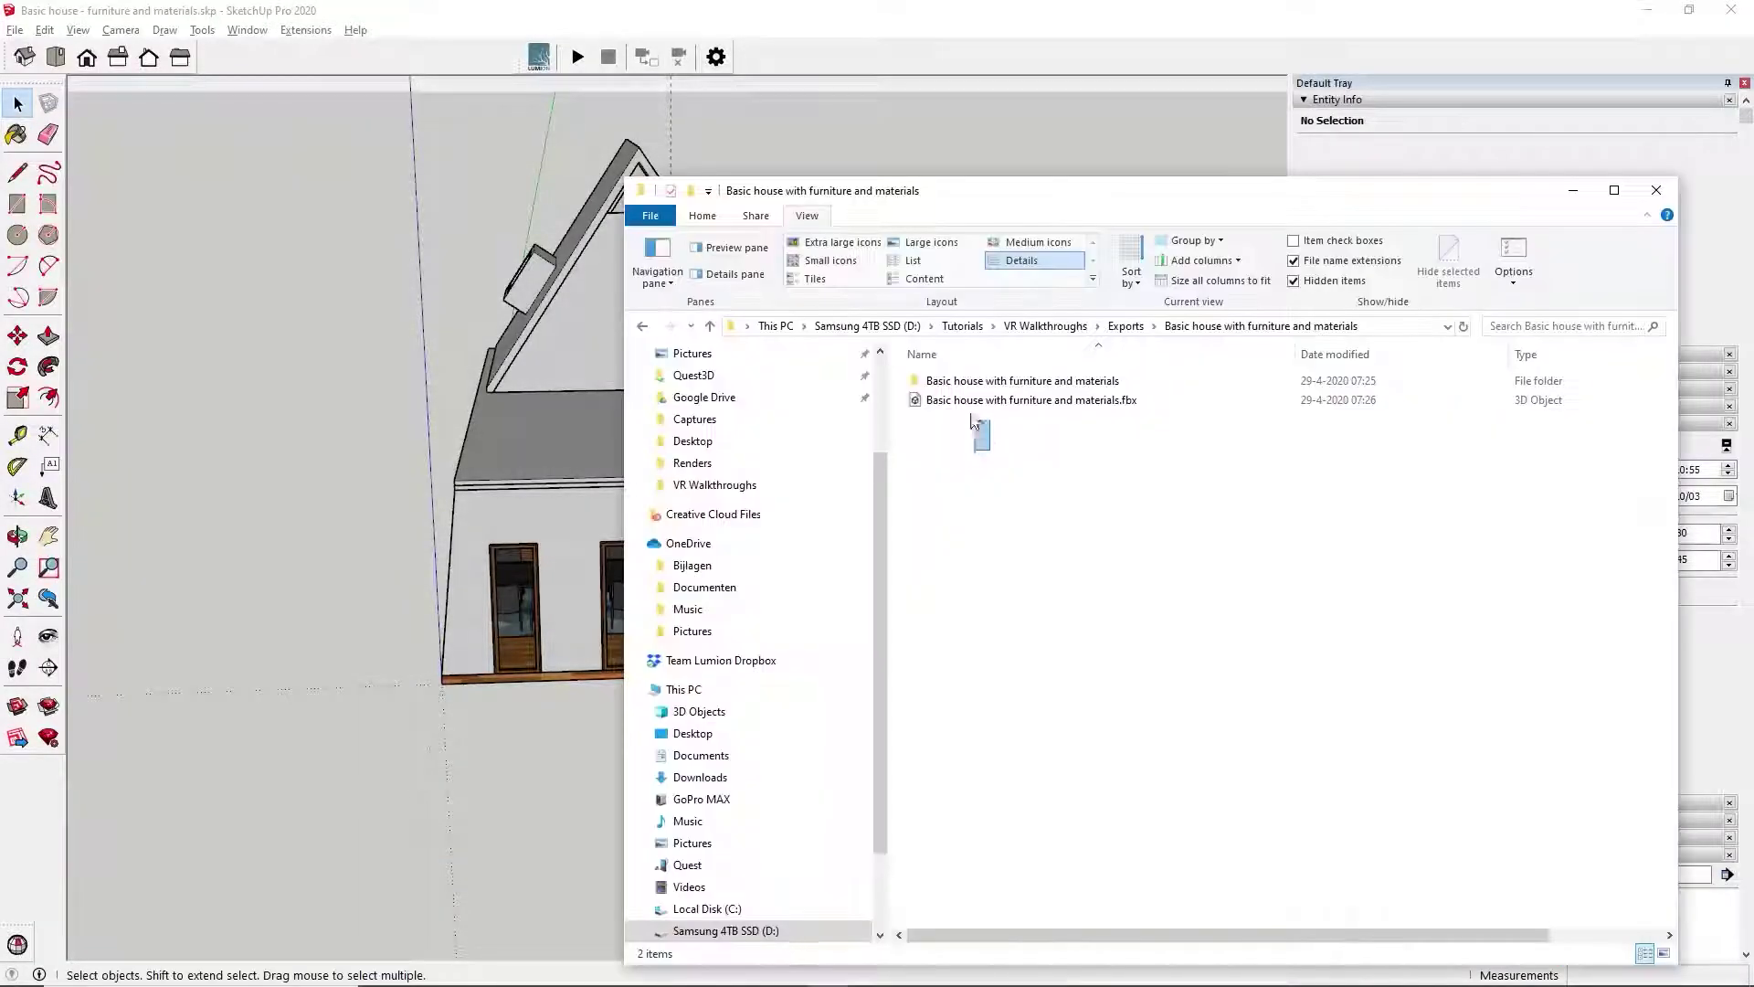
{"action": "left_click_drag", "start_coordinate": [974, 420], "coordinate": [957, 380]}
{"action": "right_click", "coordinate": [957, 380]}
{"action": "mouse_move", "coordinate": [1050, 621]}
{"action": "left_click", "coordinate": [1245, 639]}
{"action": "key", "text": "Return"}
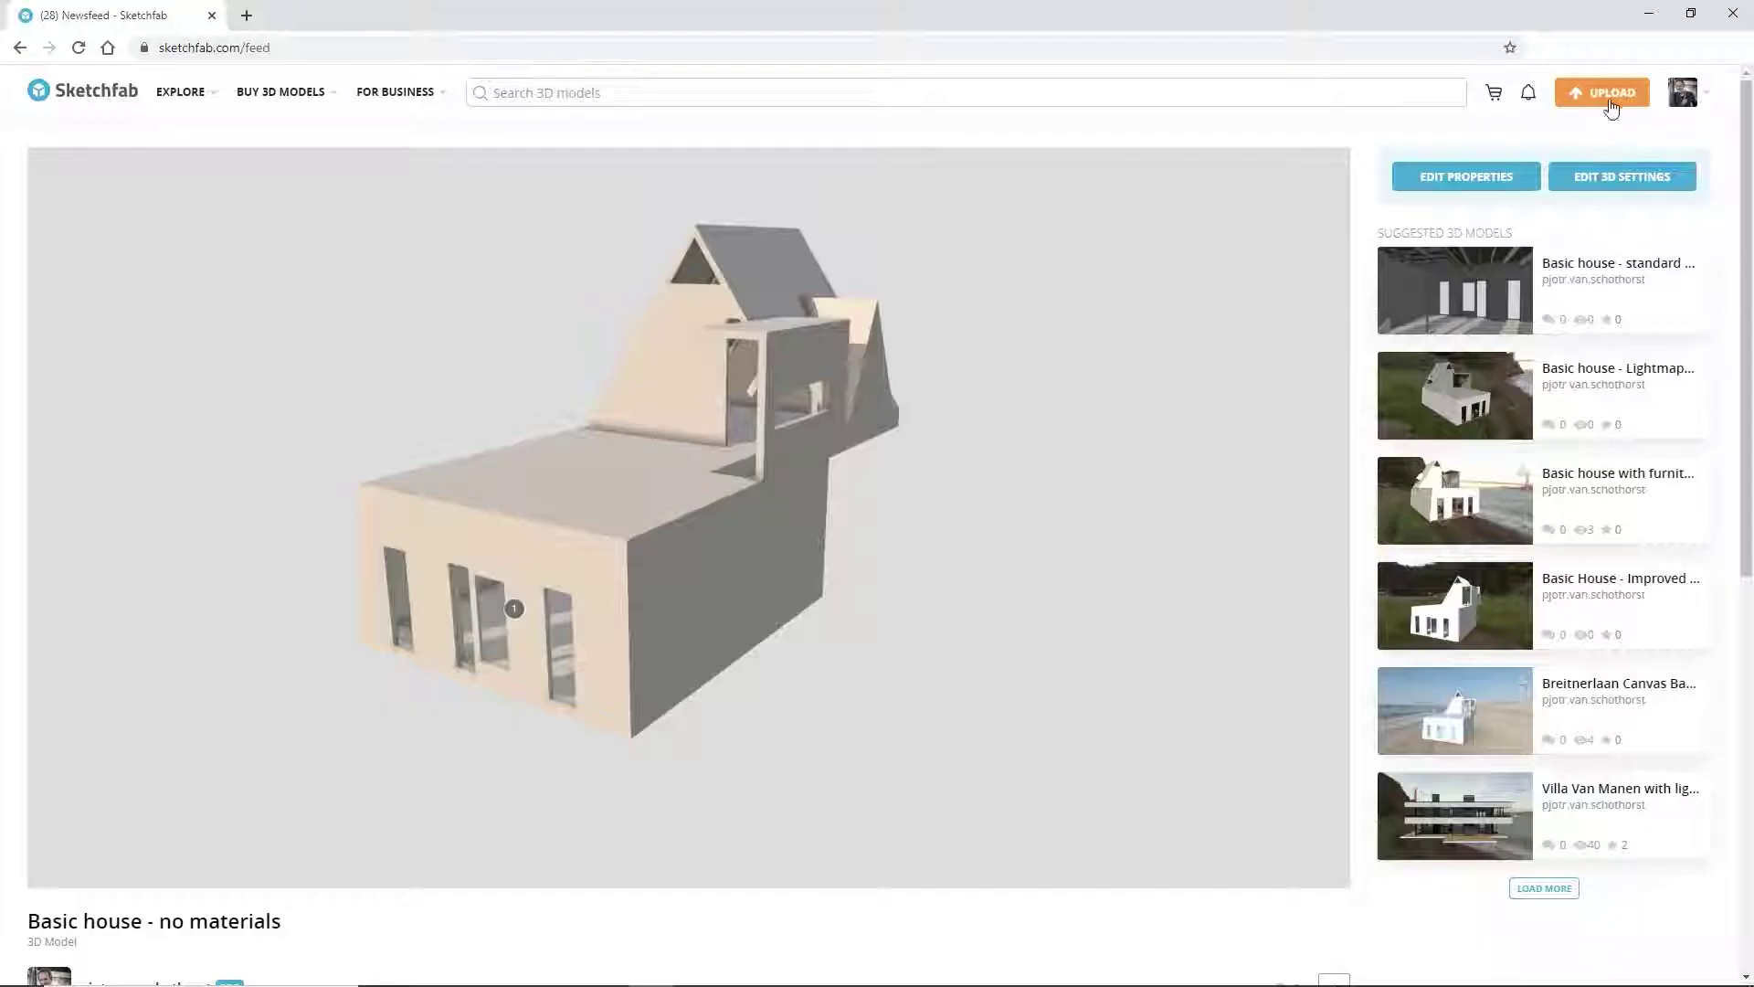
Upload the zipped house to Sketchfab and set the background environment blur to 0.
{"action": "left_click", "coordinate": [1610, 99]}
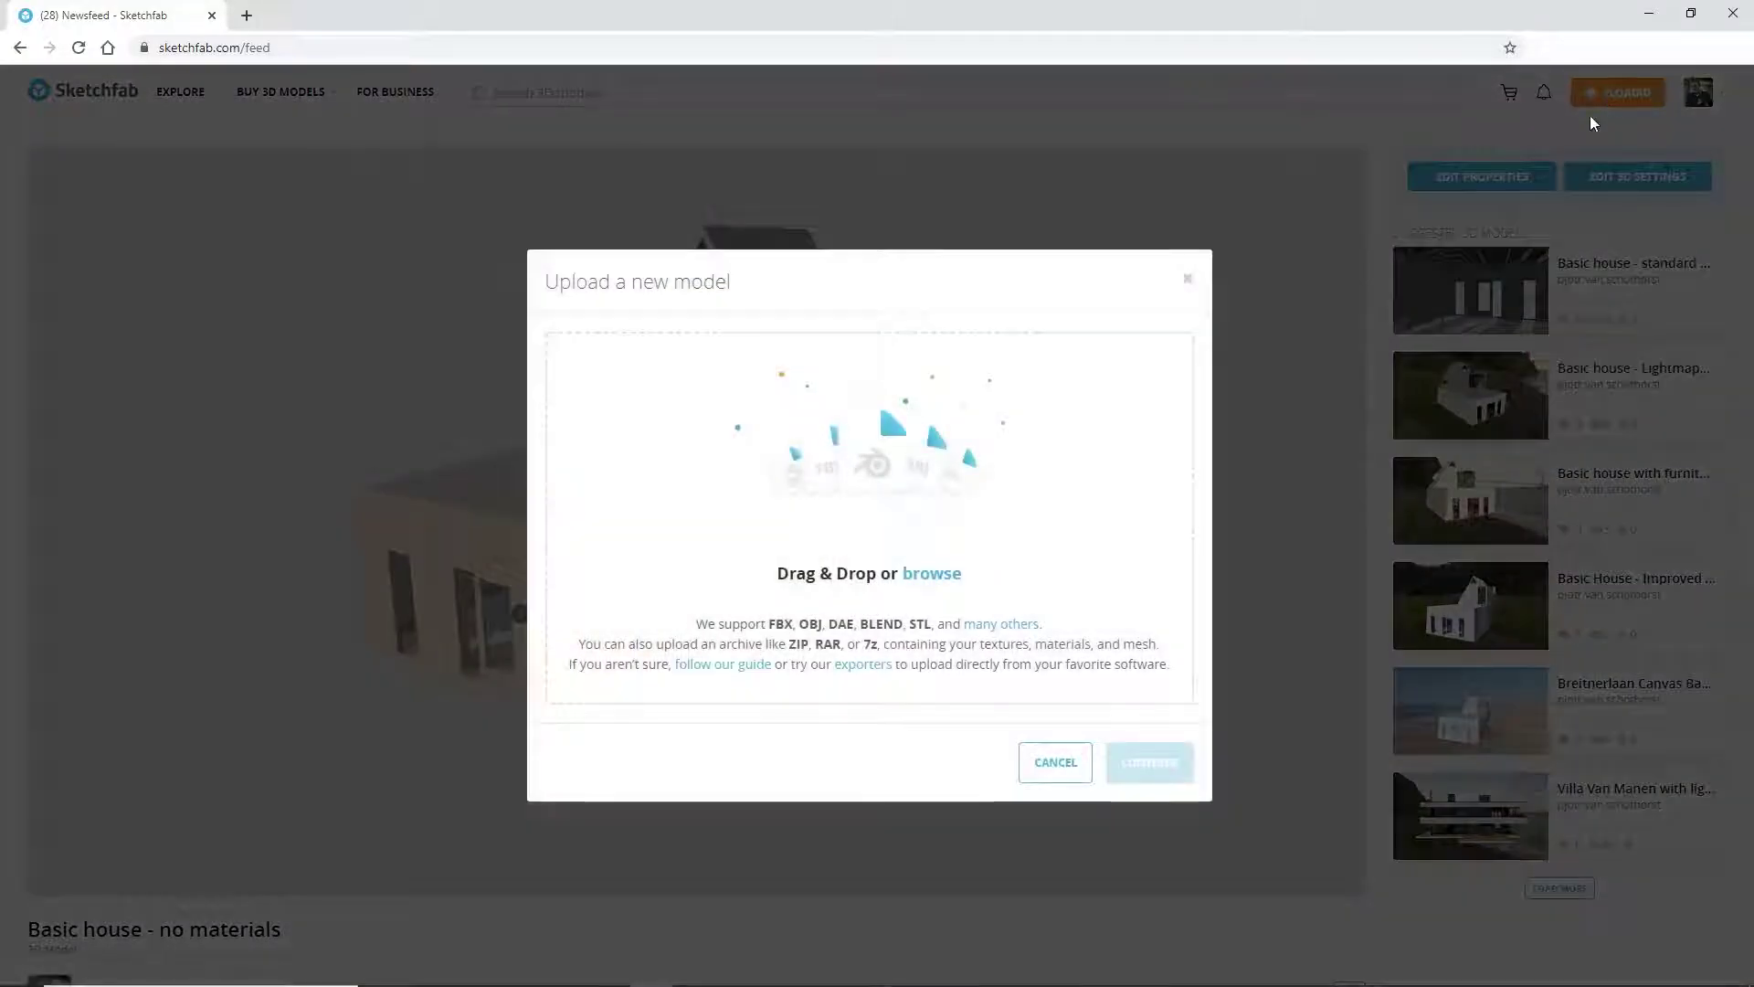
{"action": "key", "text": "alt+Tab"}
{"action": "left_click_drag", "start_coordinate": [1146, 395], "coordinate": [658, 552]}
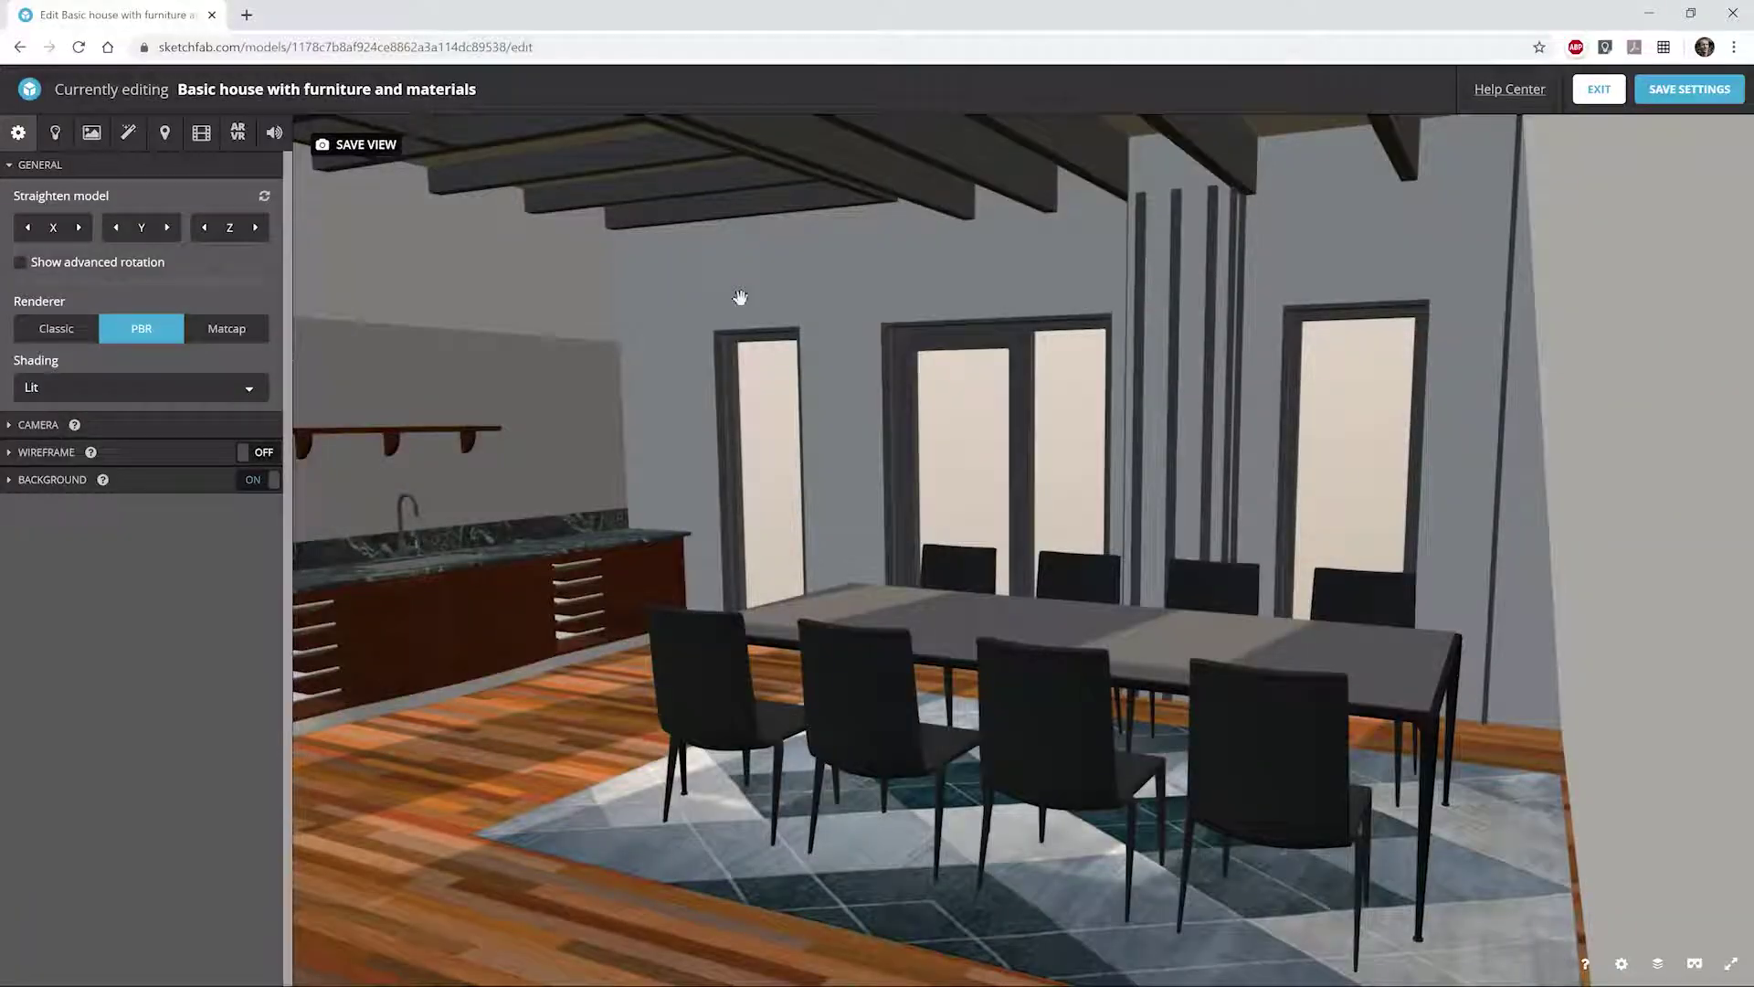
{"action": "left_click", "coordinate": [11, 482]}
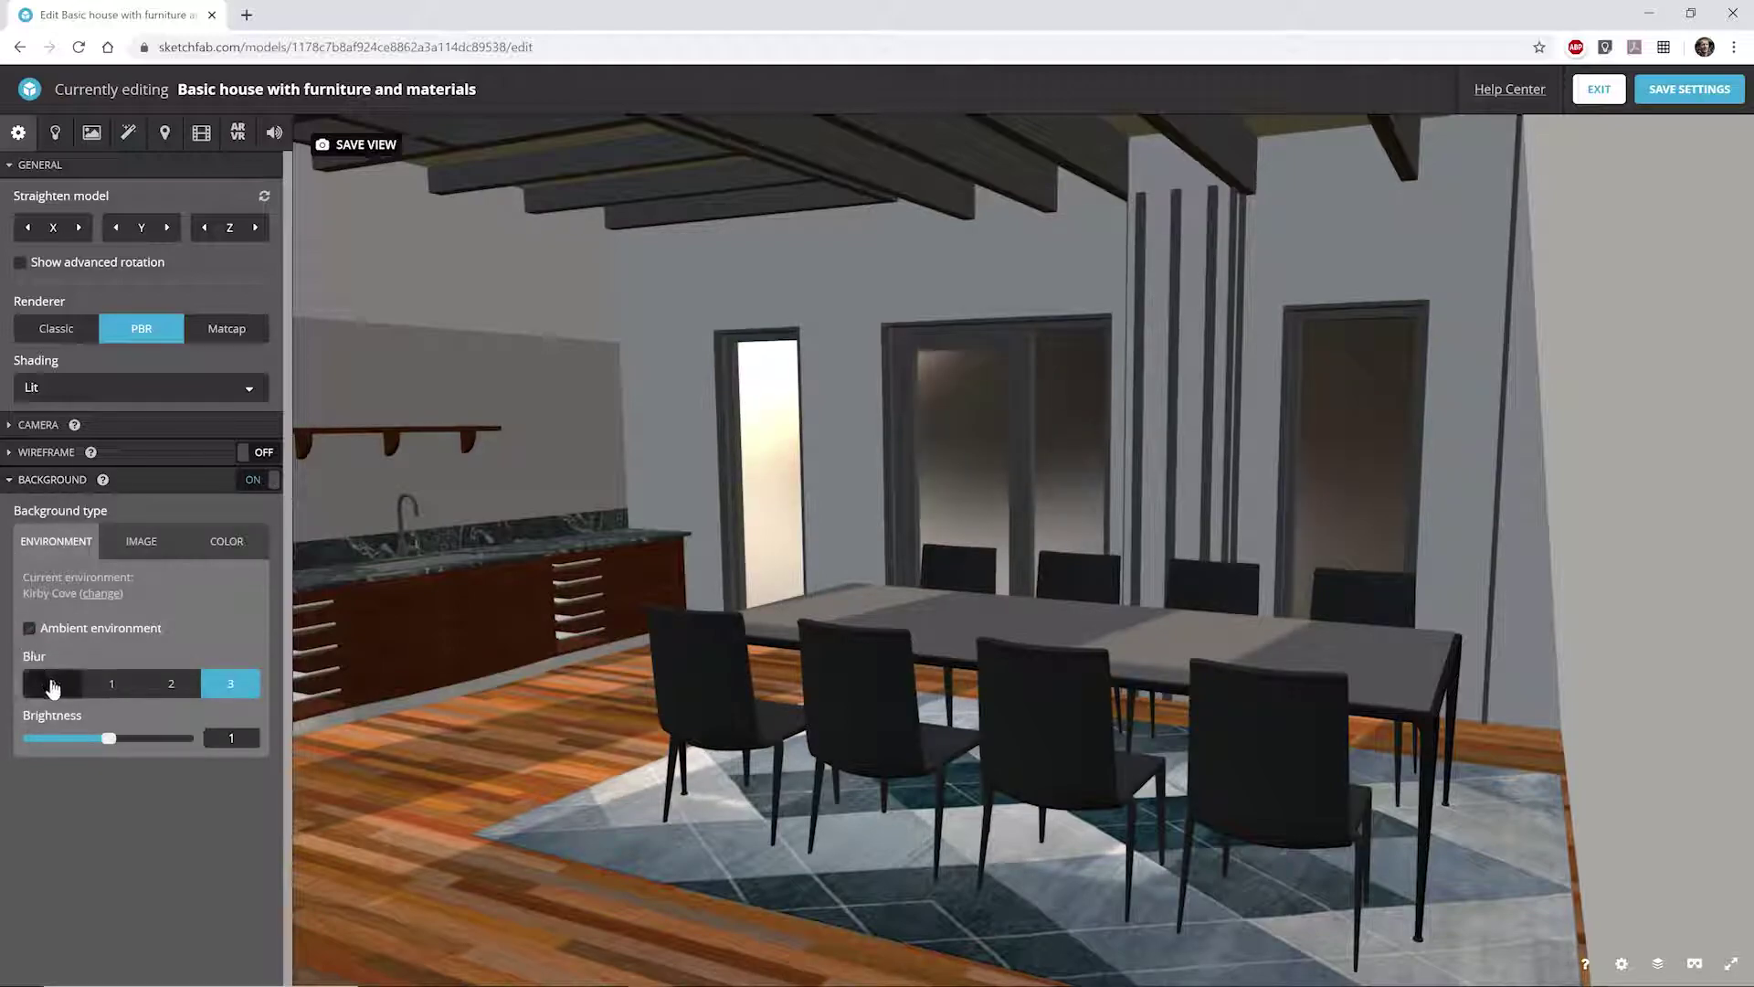
{"action": "left_click", "coordinate": [53, 684]}
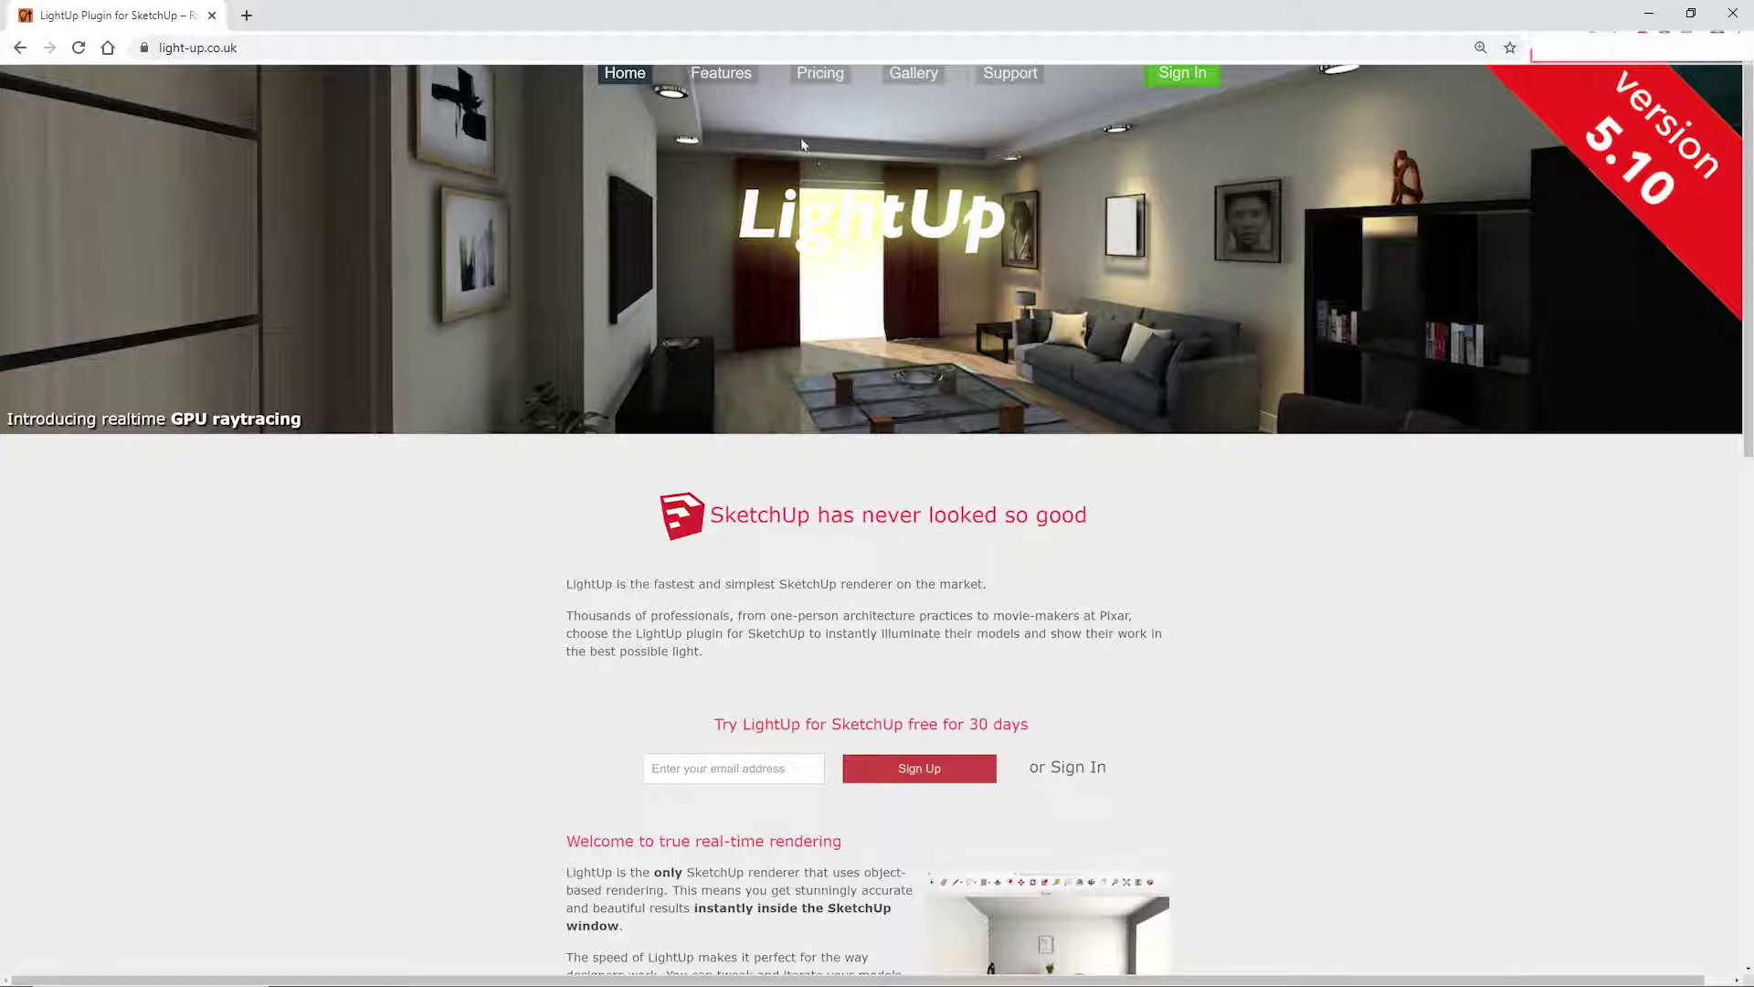
Scroll down through the light-up.co.uk homepage.
{"action": "scroll", "coordinate": [979, 328], "scroll_direction": "down", "scroll_amount": 3}
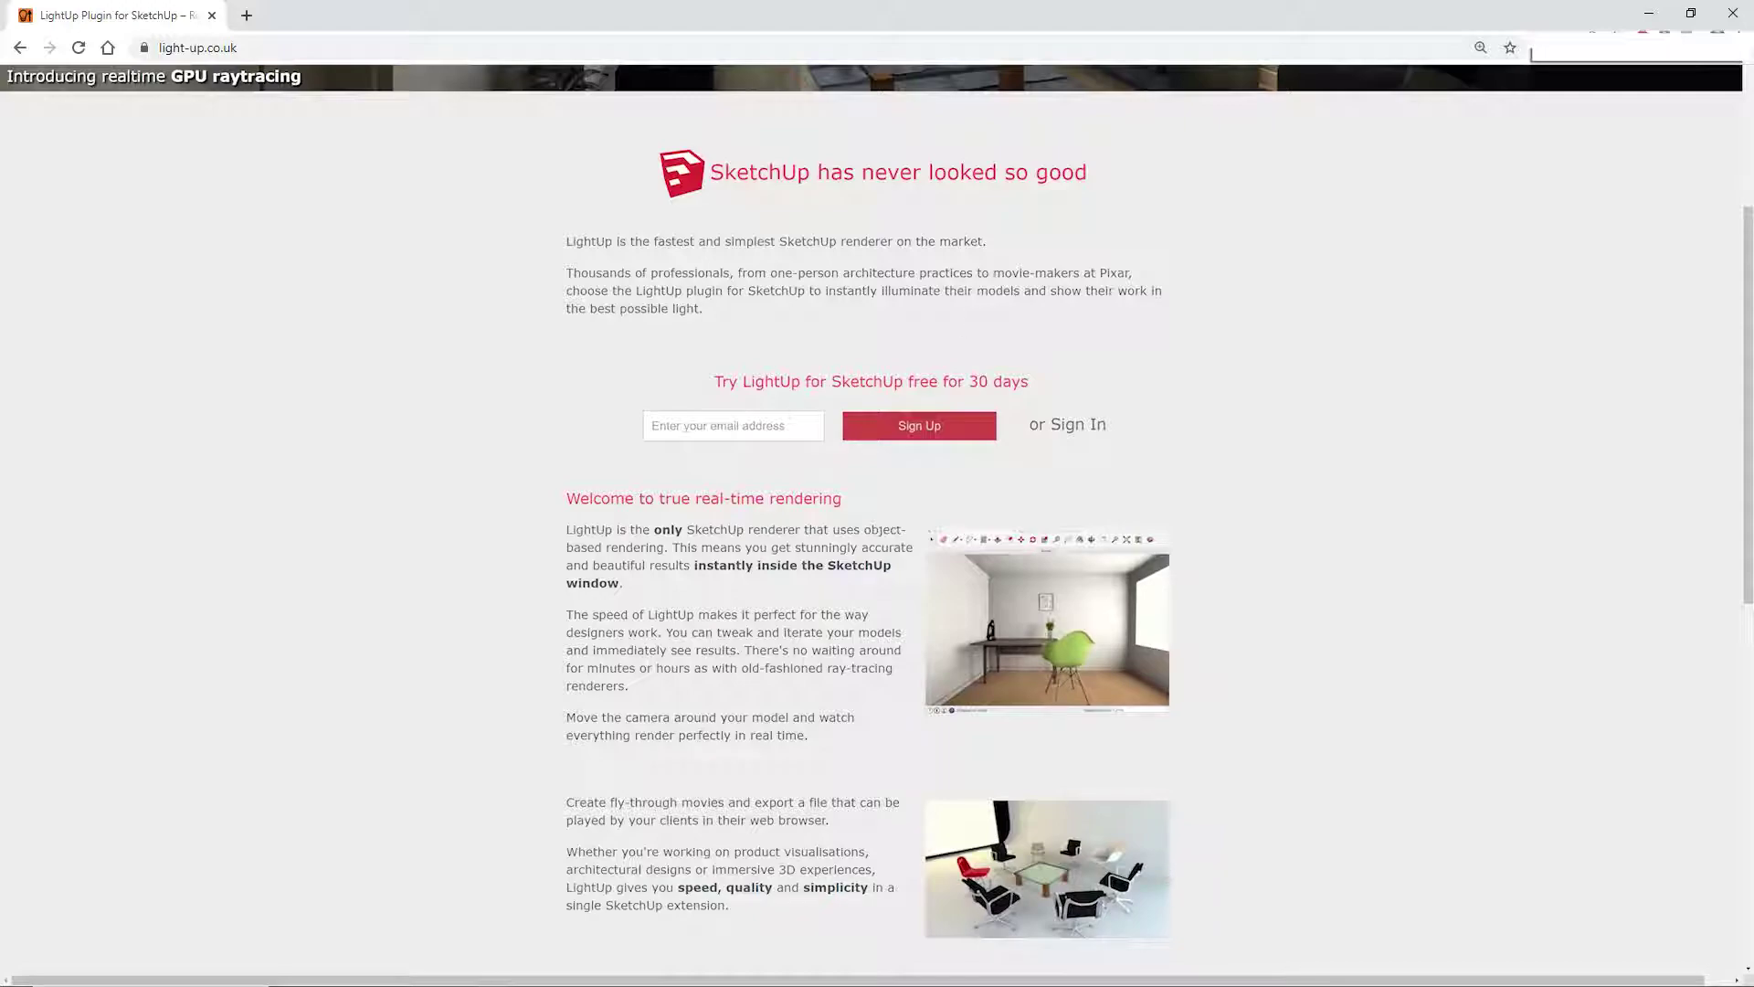
{"action": "scroll", "coordinate": [872, 499], "scroll_direction": "down", "scroll_amount": 5}
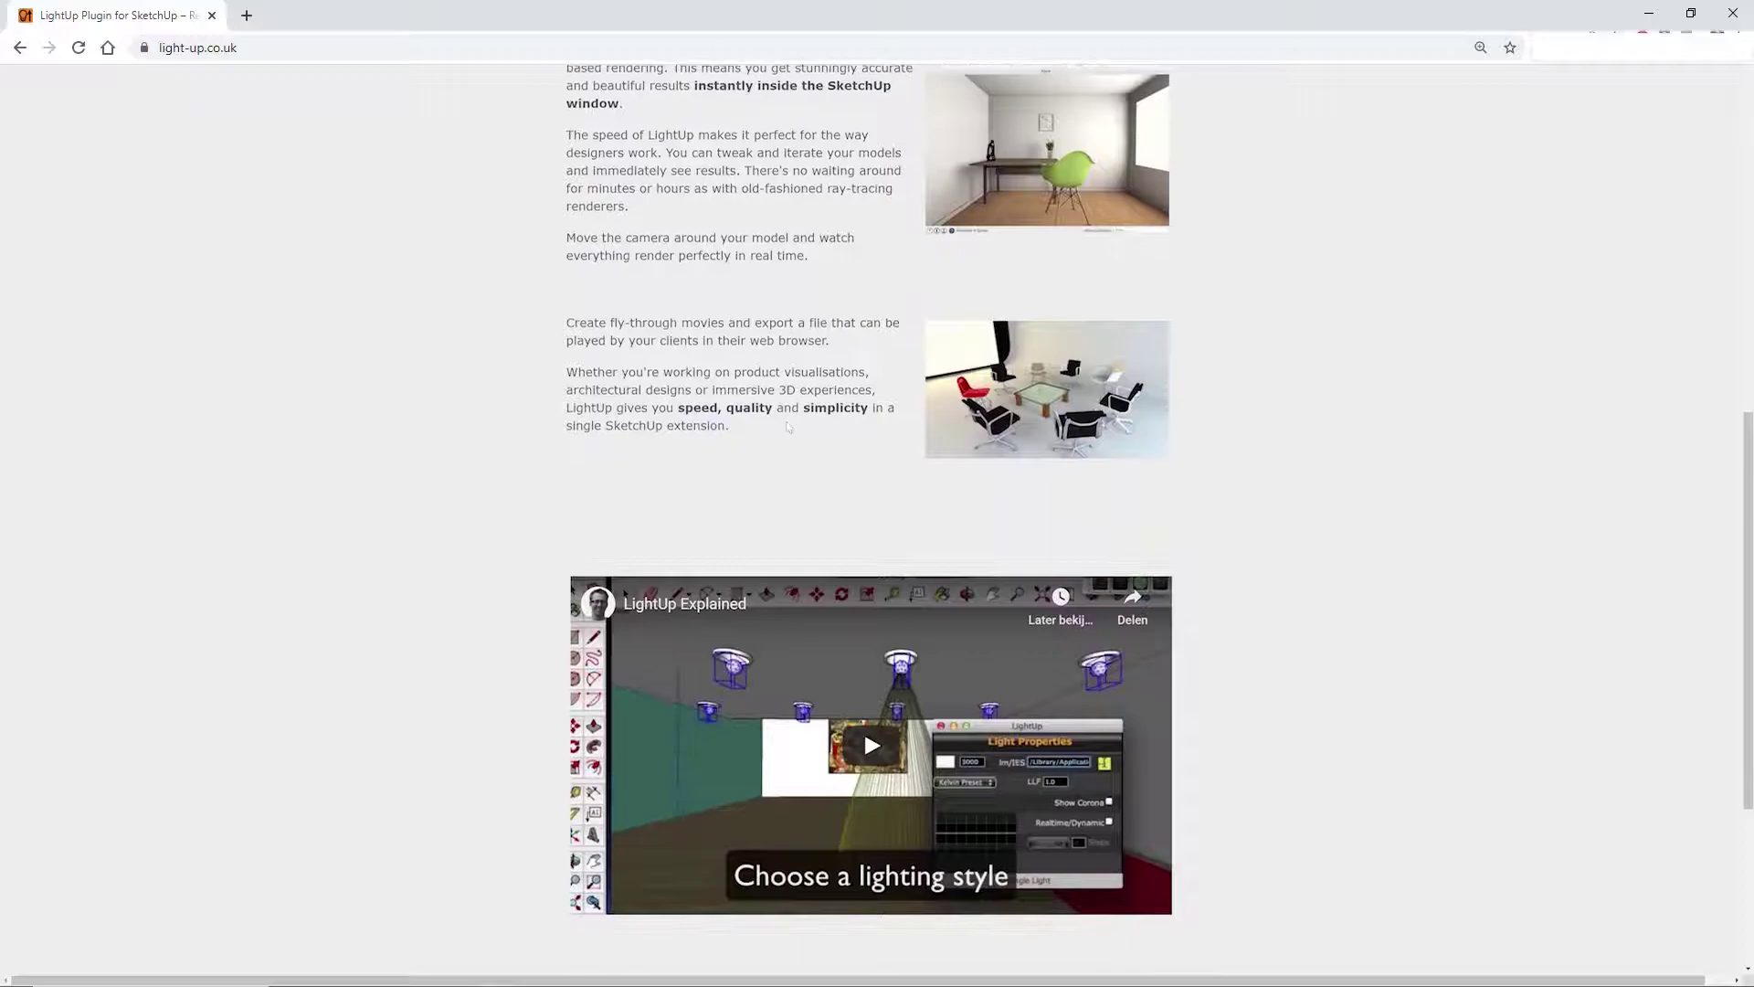
{"action": "scroll", "coordinate": [788, 426], "scroll_direction": "down", "scroll_amount": 3}
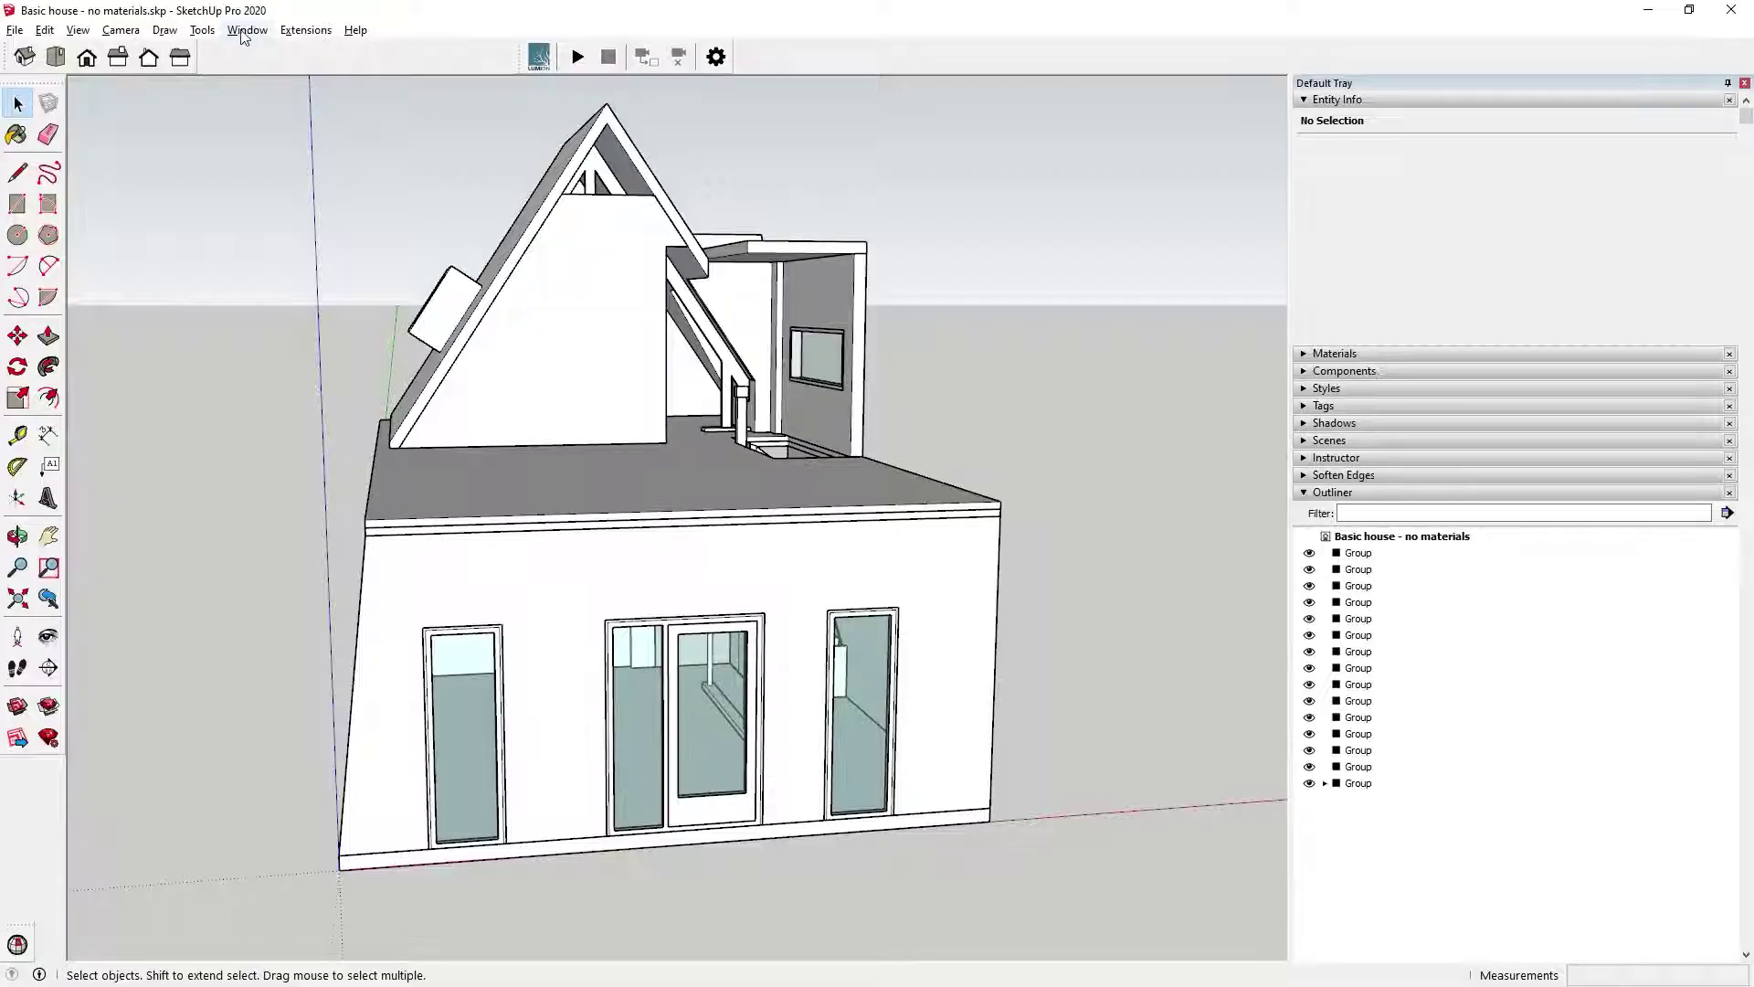
Install the downloaded LightUp .rbz file through the Extension Manager.
{"action": "left_click", "coordinate": [245, 32]}
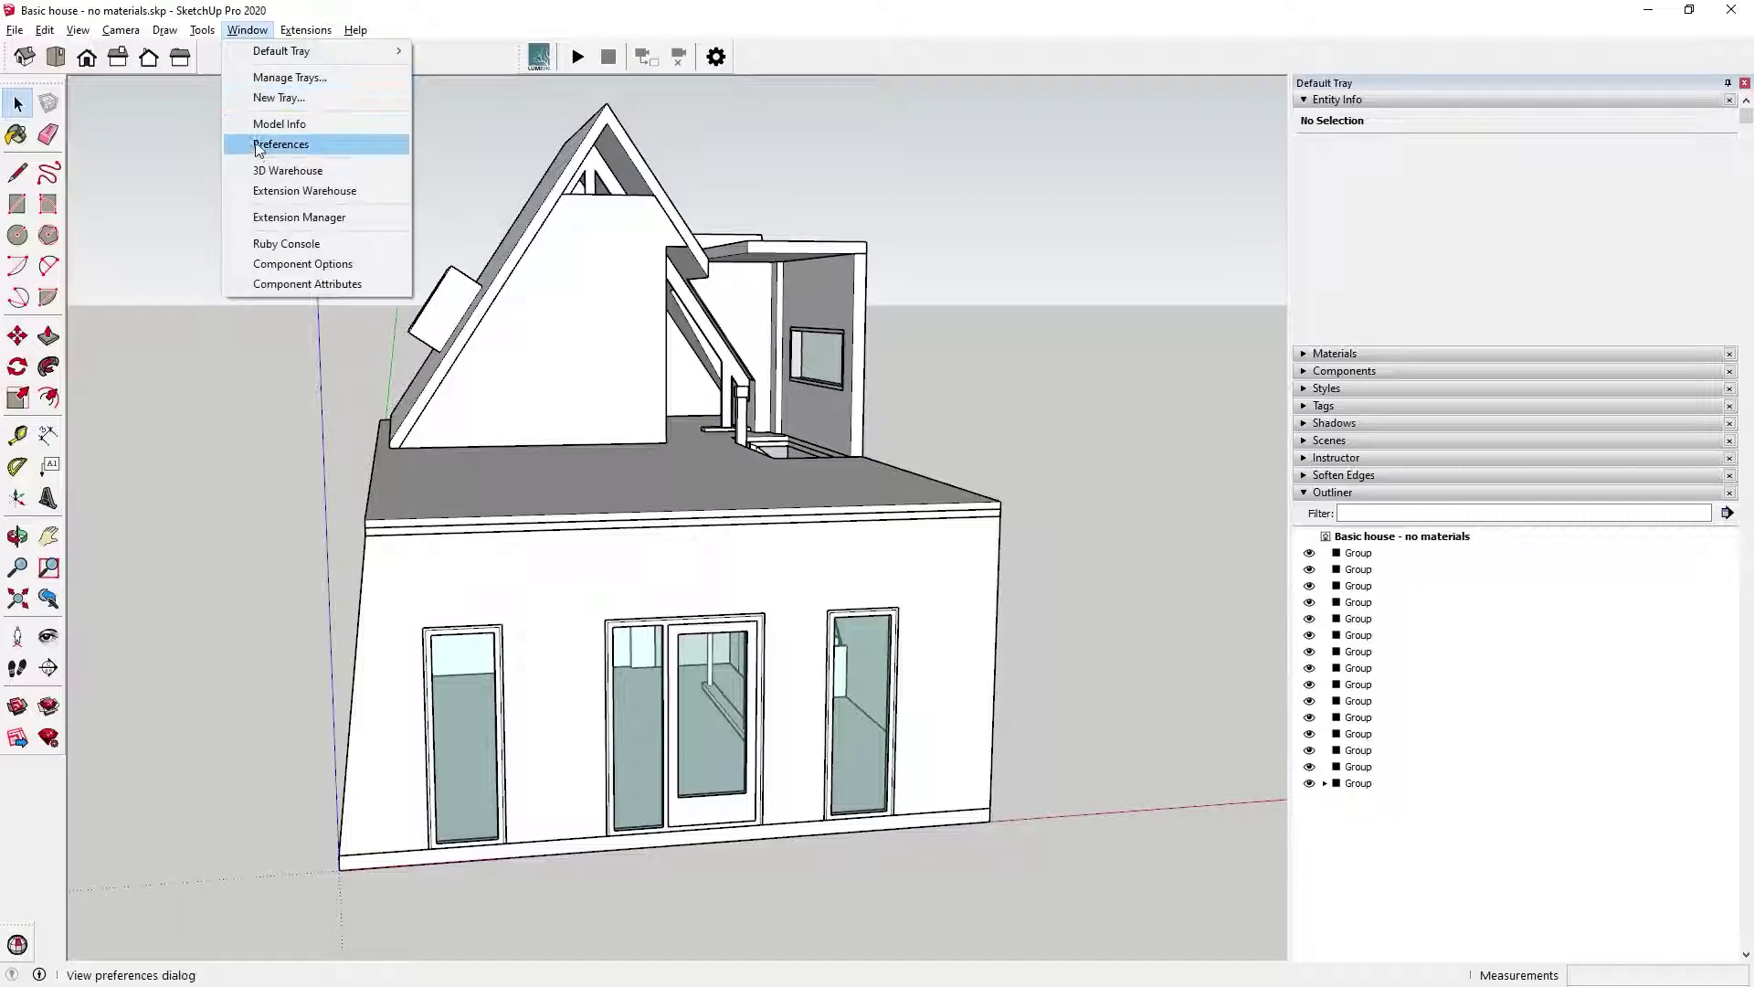
{"action": "left_click", "coordinate": [281, 217]}
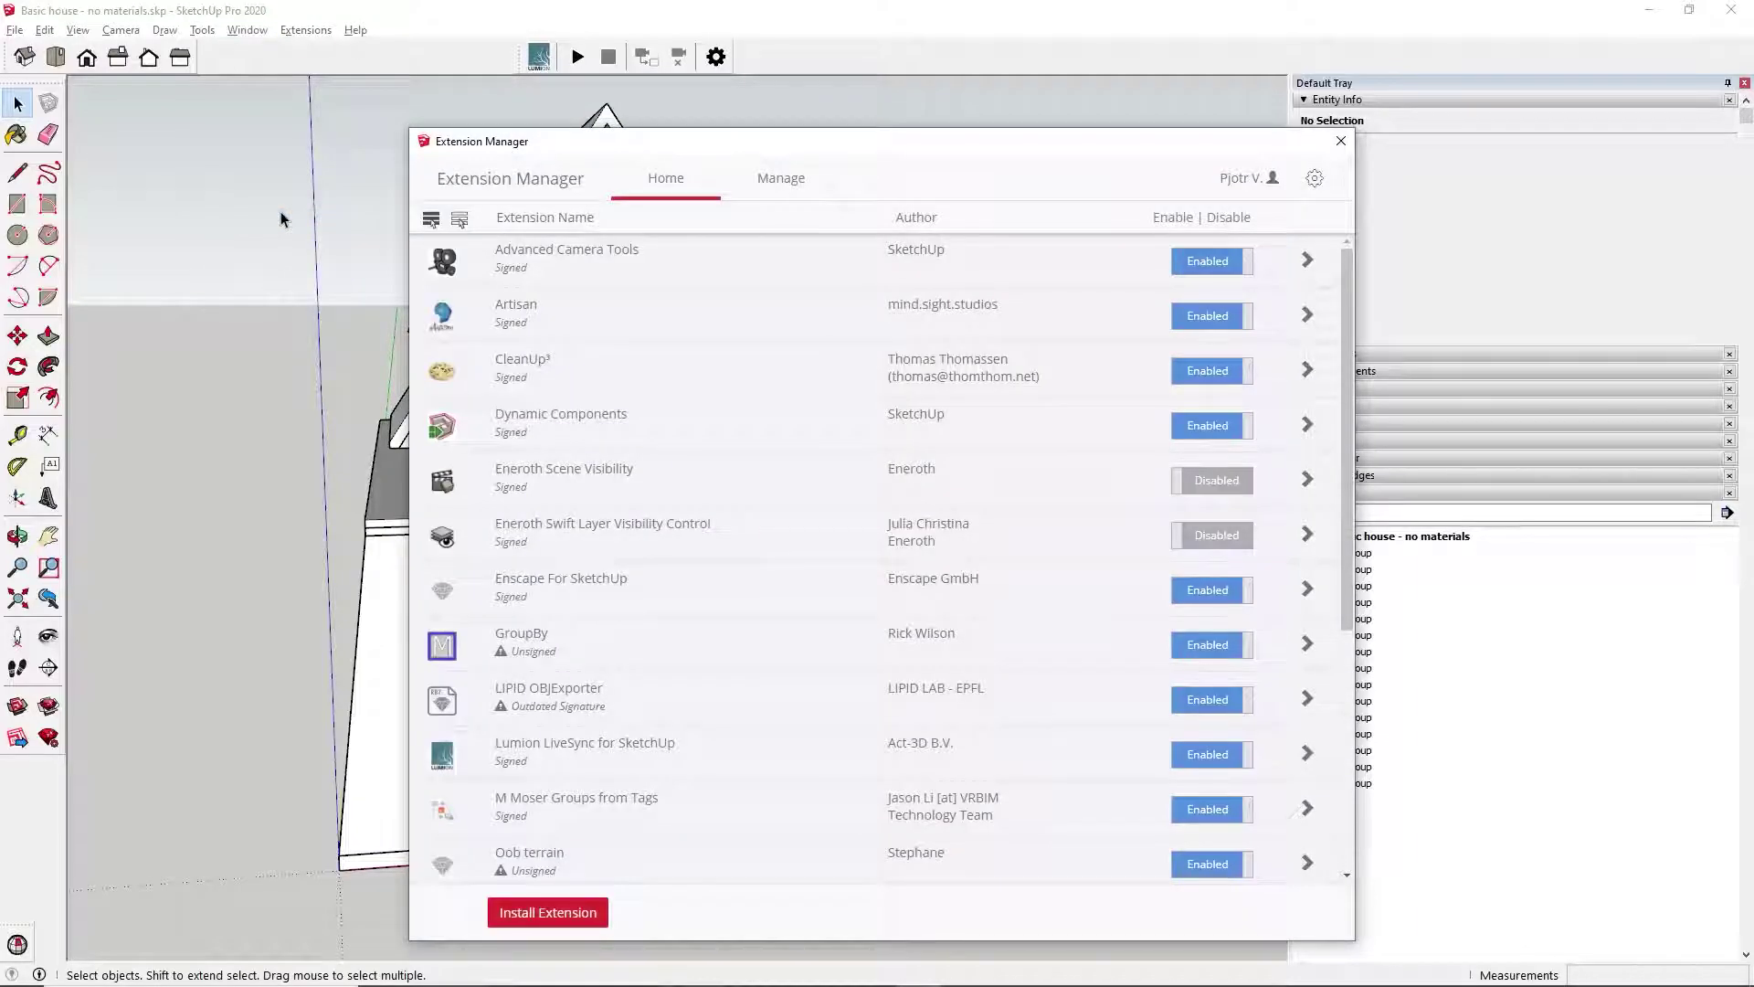
{"action": "left_click", "coordinate": [526, 918]}
{"action": "double_click", "coordinate": [704, 162]}
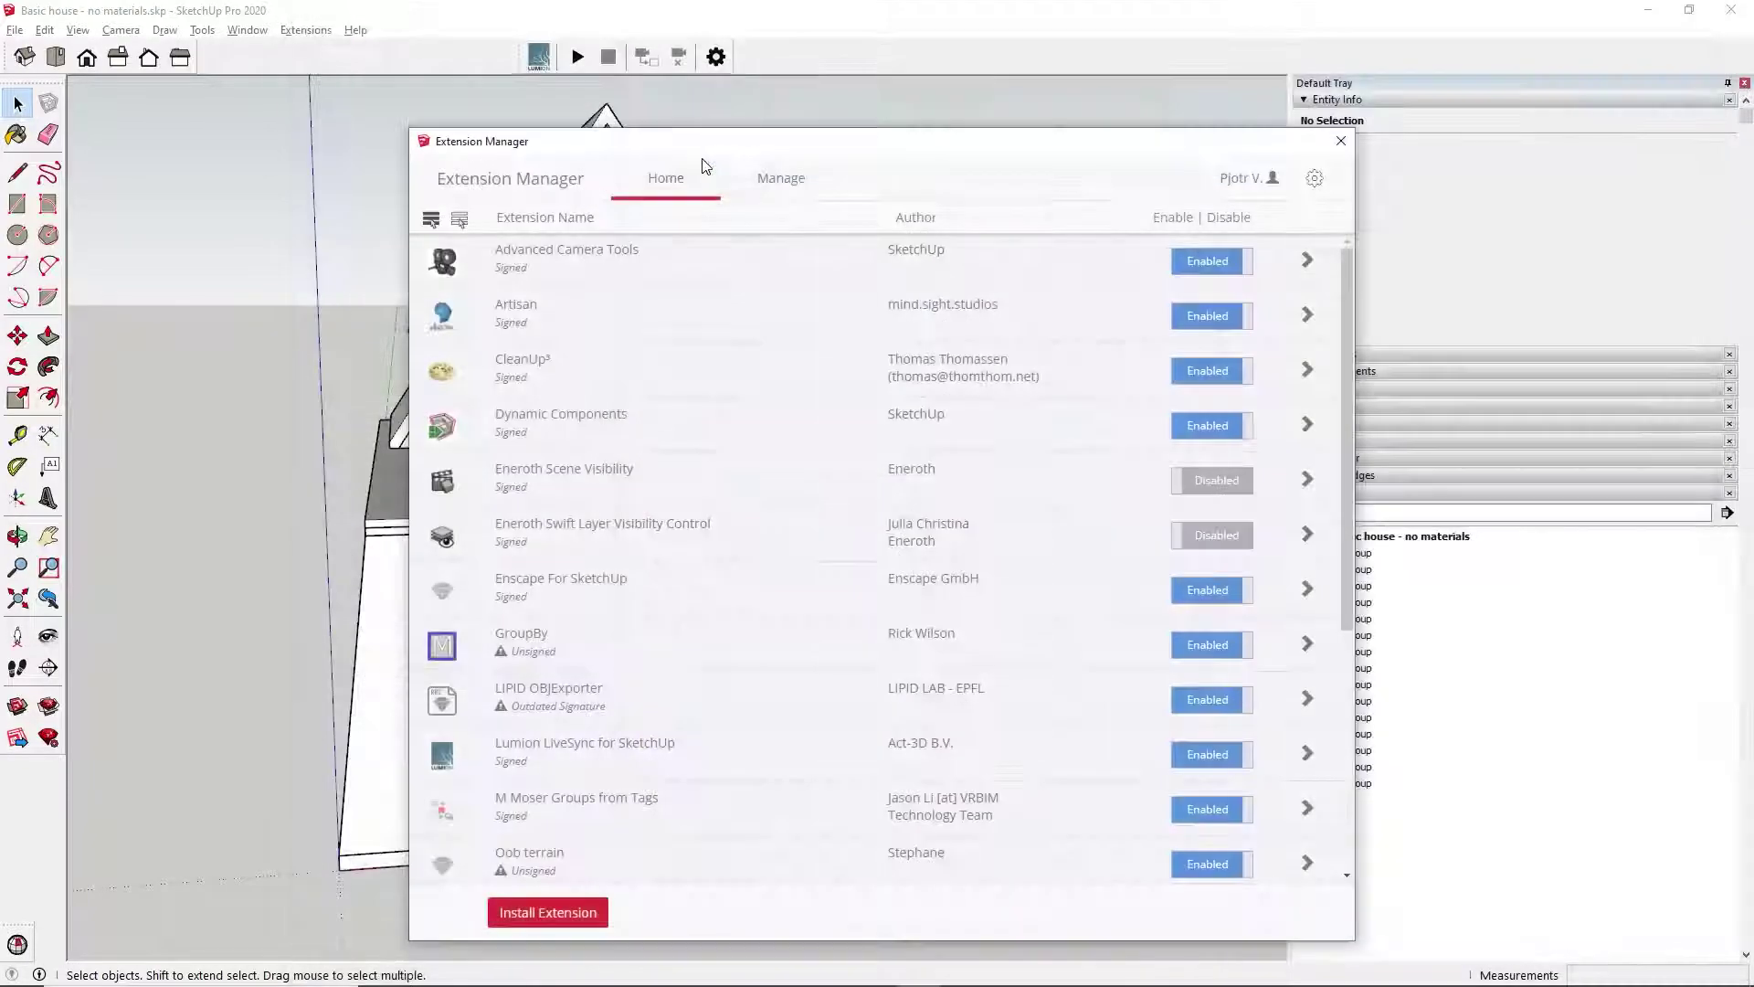
Dismiss the installation message and open the LightUp window and its Preferences.
{"action": "left_click", "coordinate": [955, 583]}
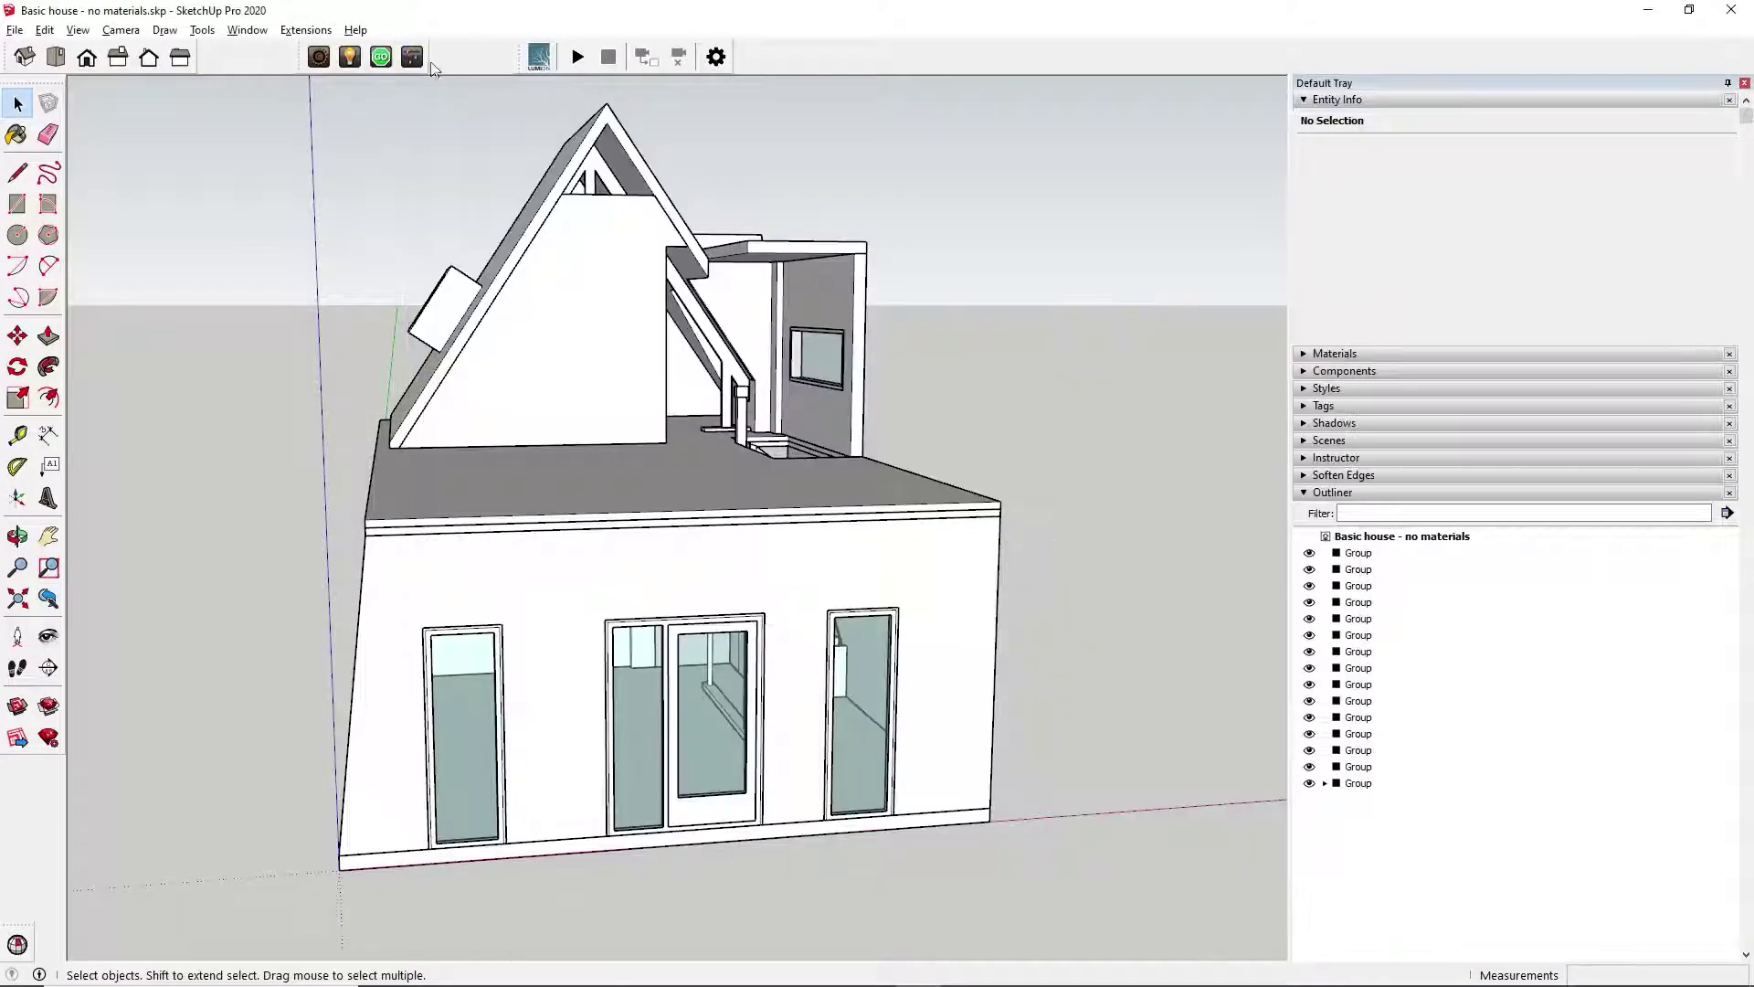
{"action": "left_click", "coordinate": [412, 57]}
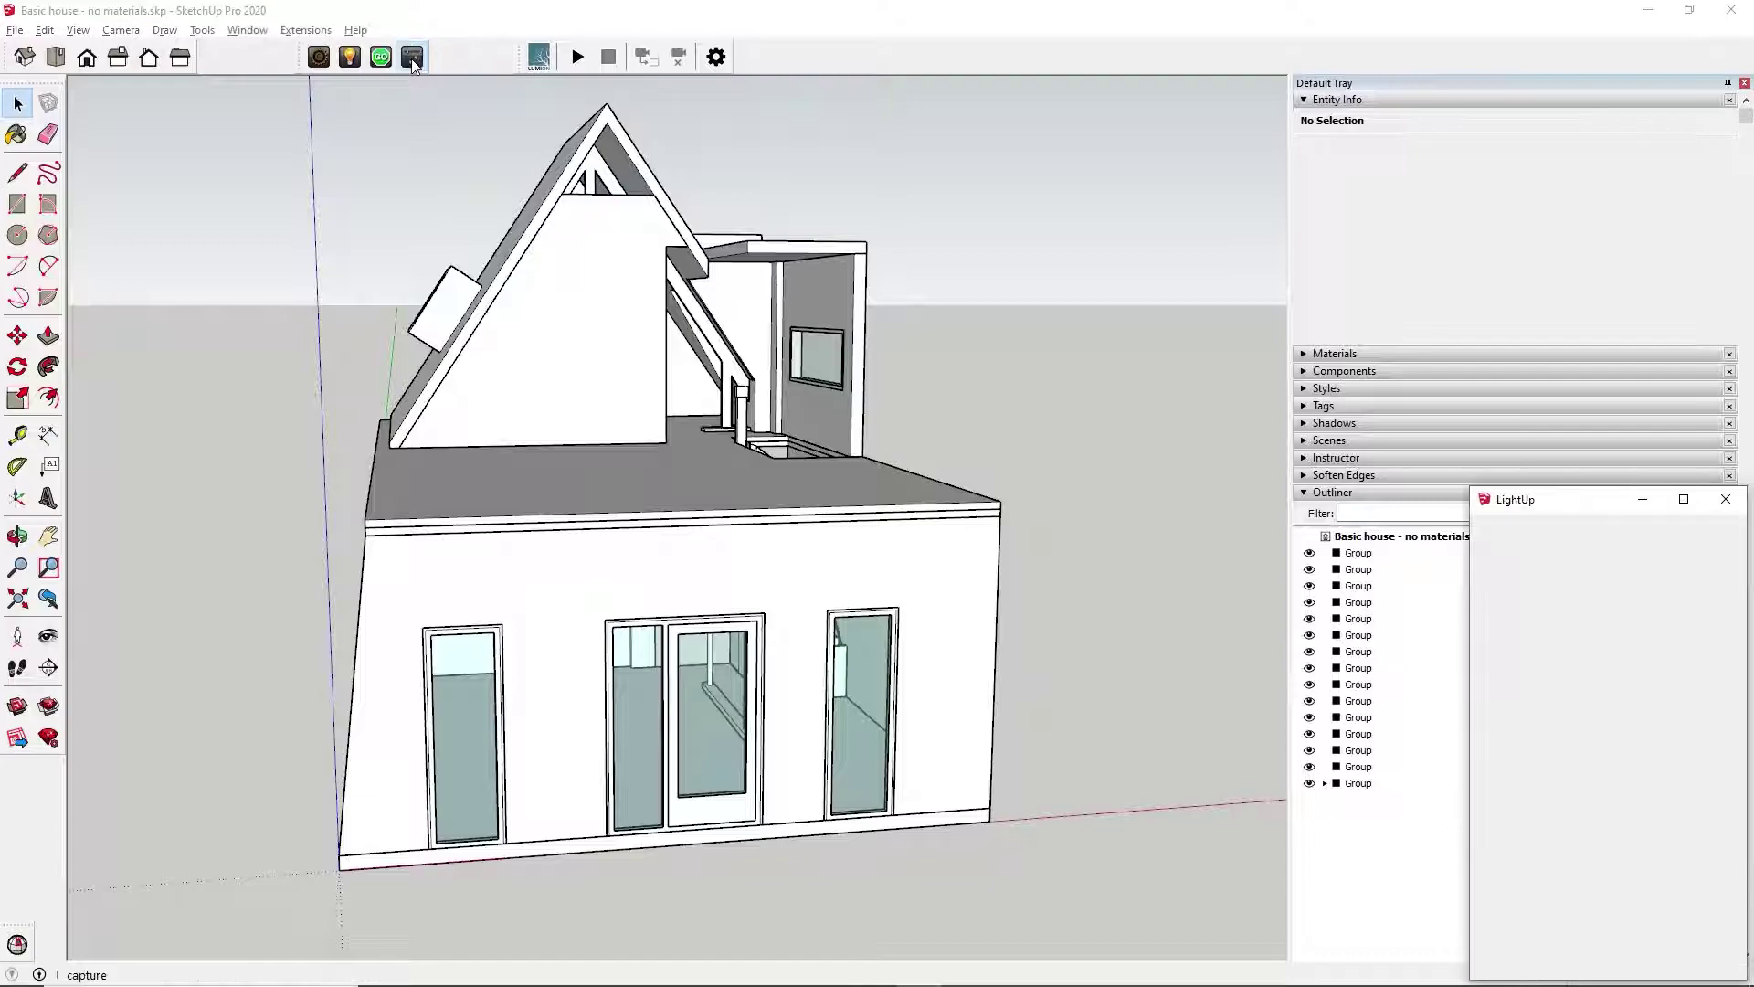
{"action": "left_click", "coordinate": [318, 56]}
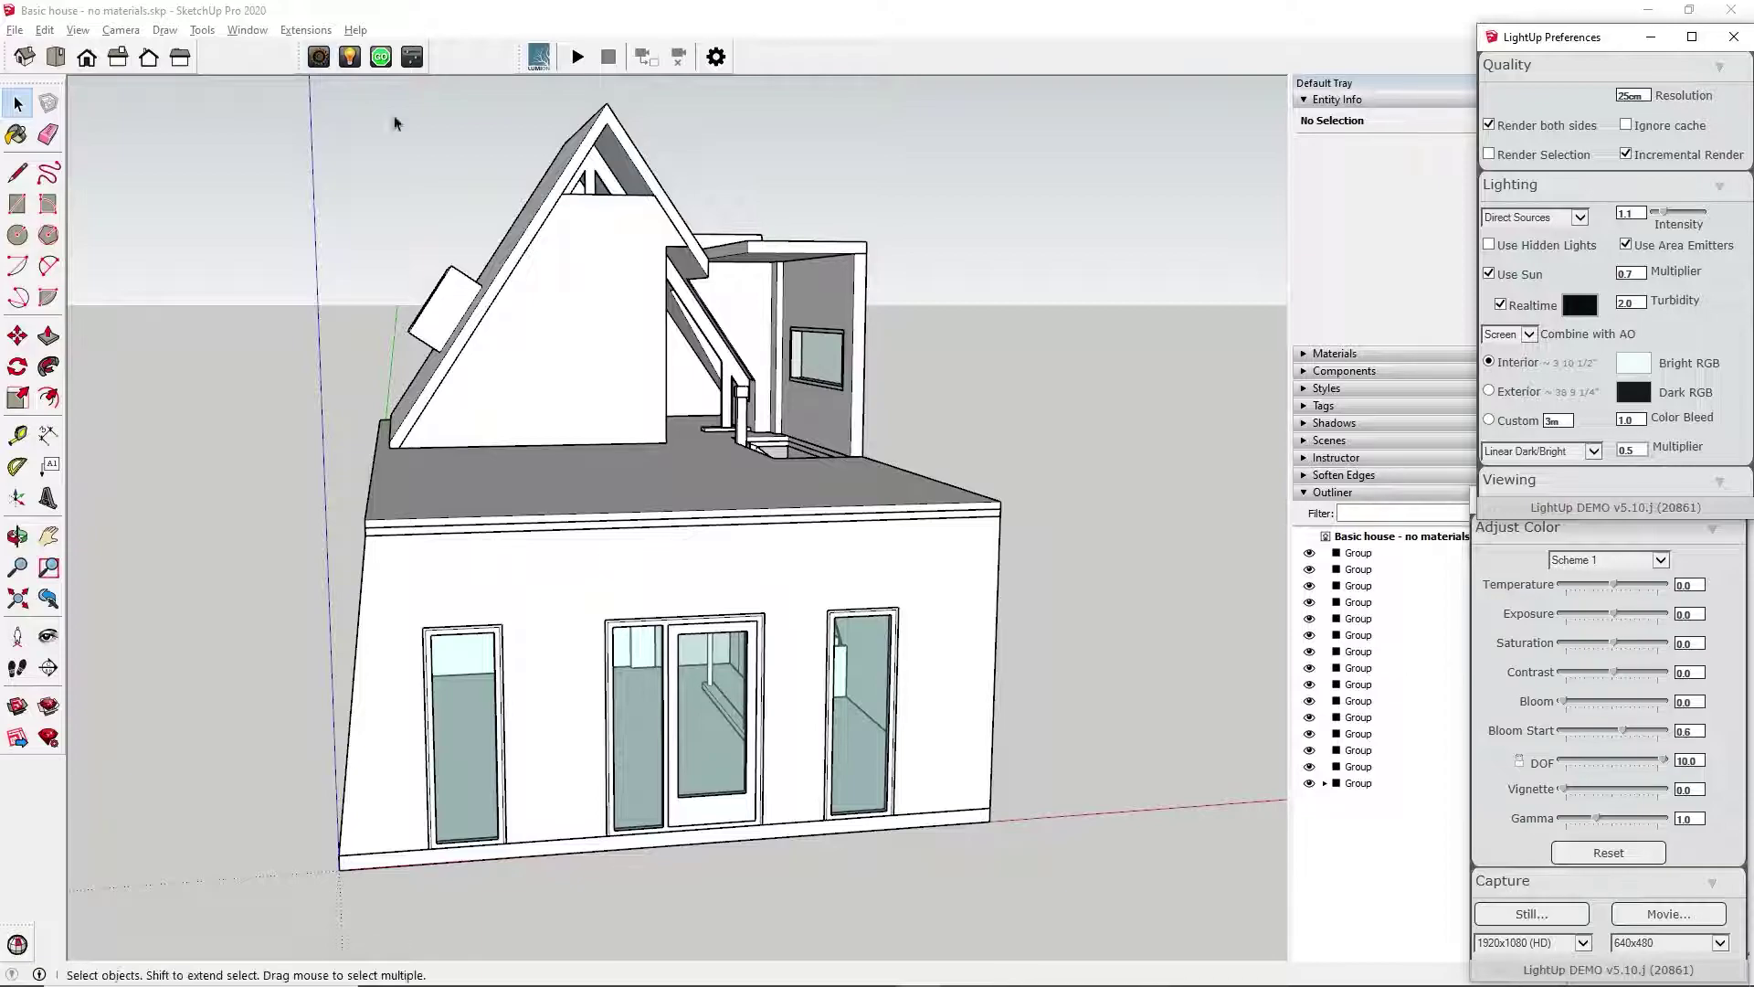
Hide the window glass group and relight the house with LightUp.
{"action": "left_click", "coordinate": [841, 612]}
{"action": "right_click", "coordinate": [855, 293]}
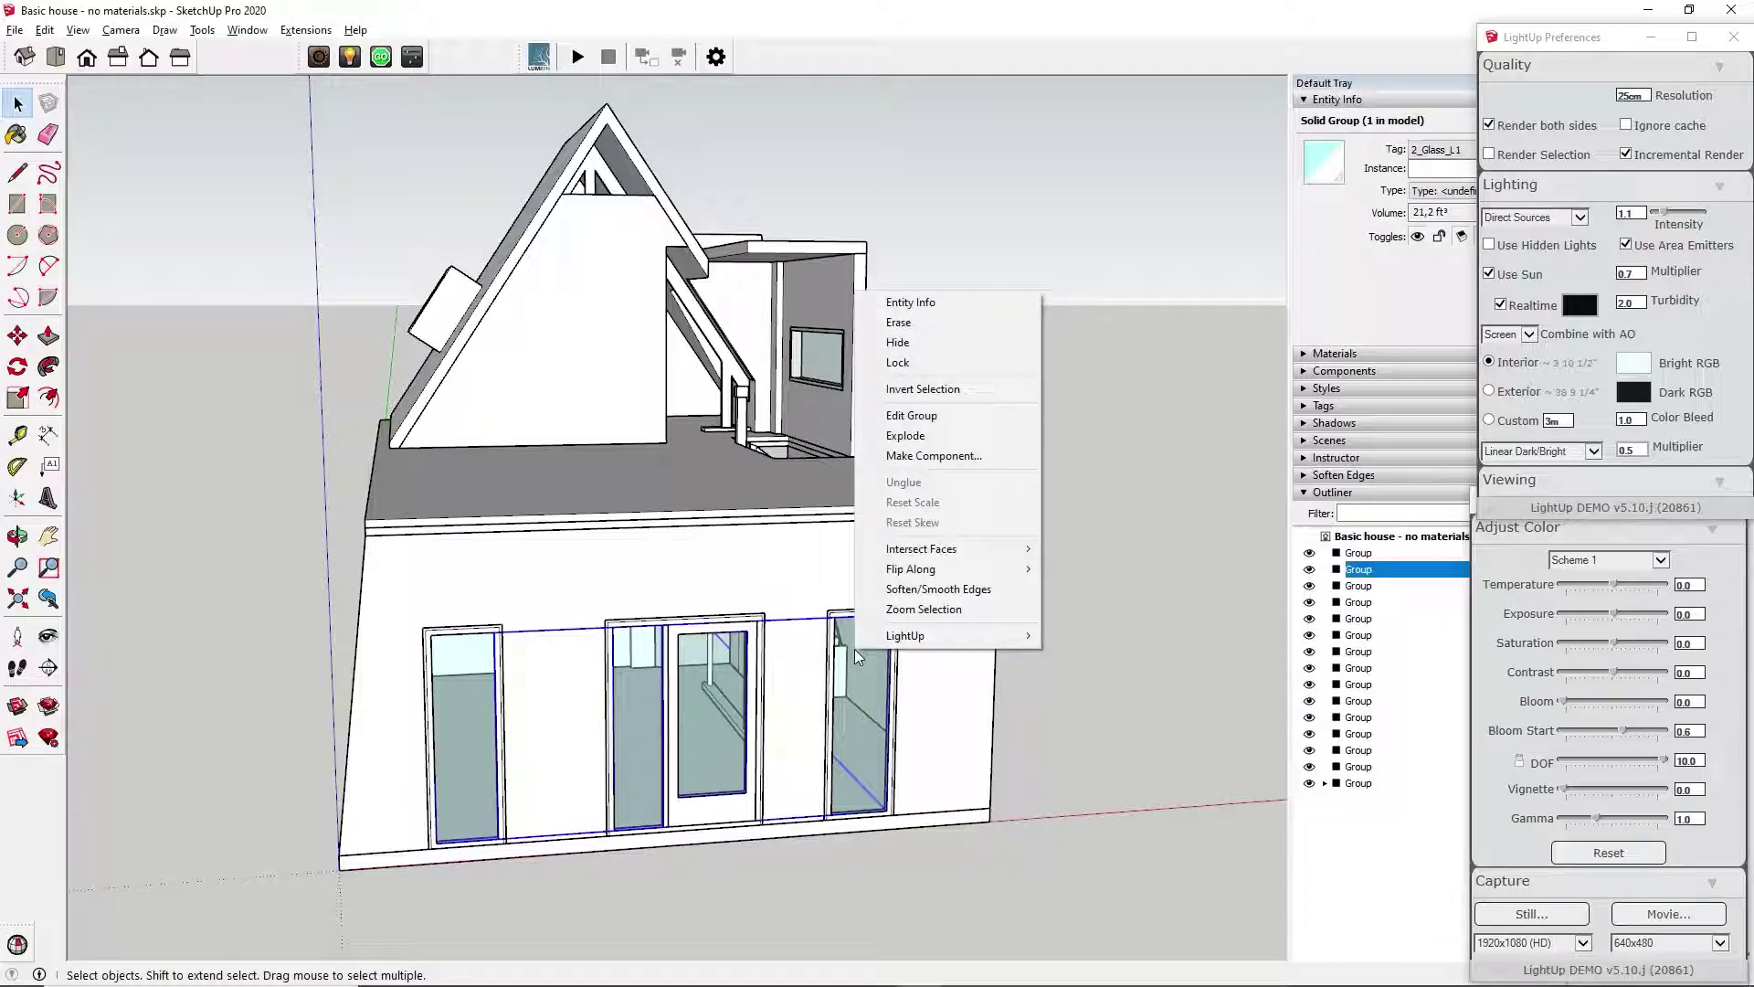
{"action": "left_click", "coordinate": [897, 342]}
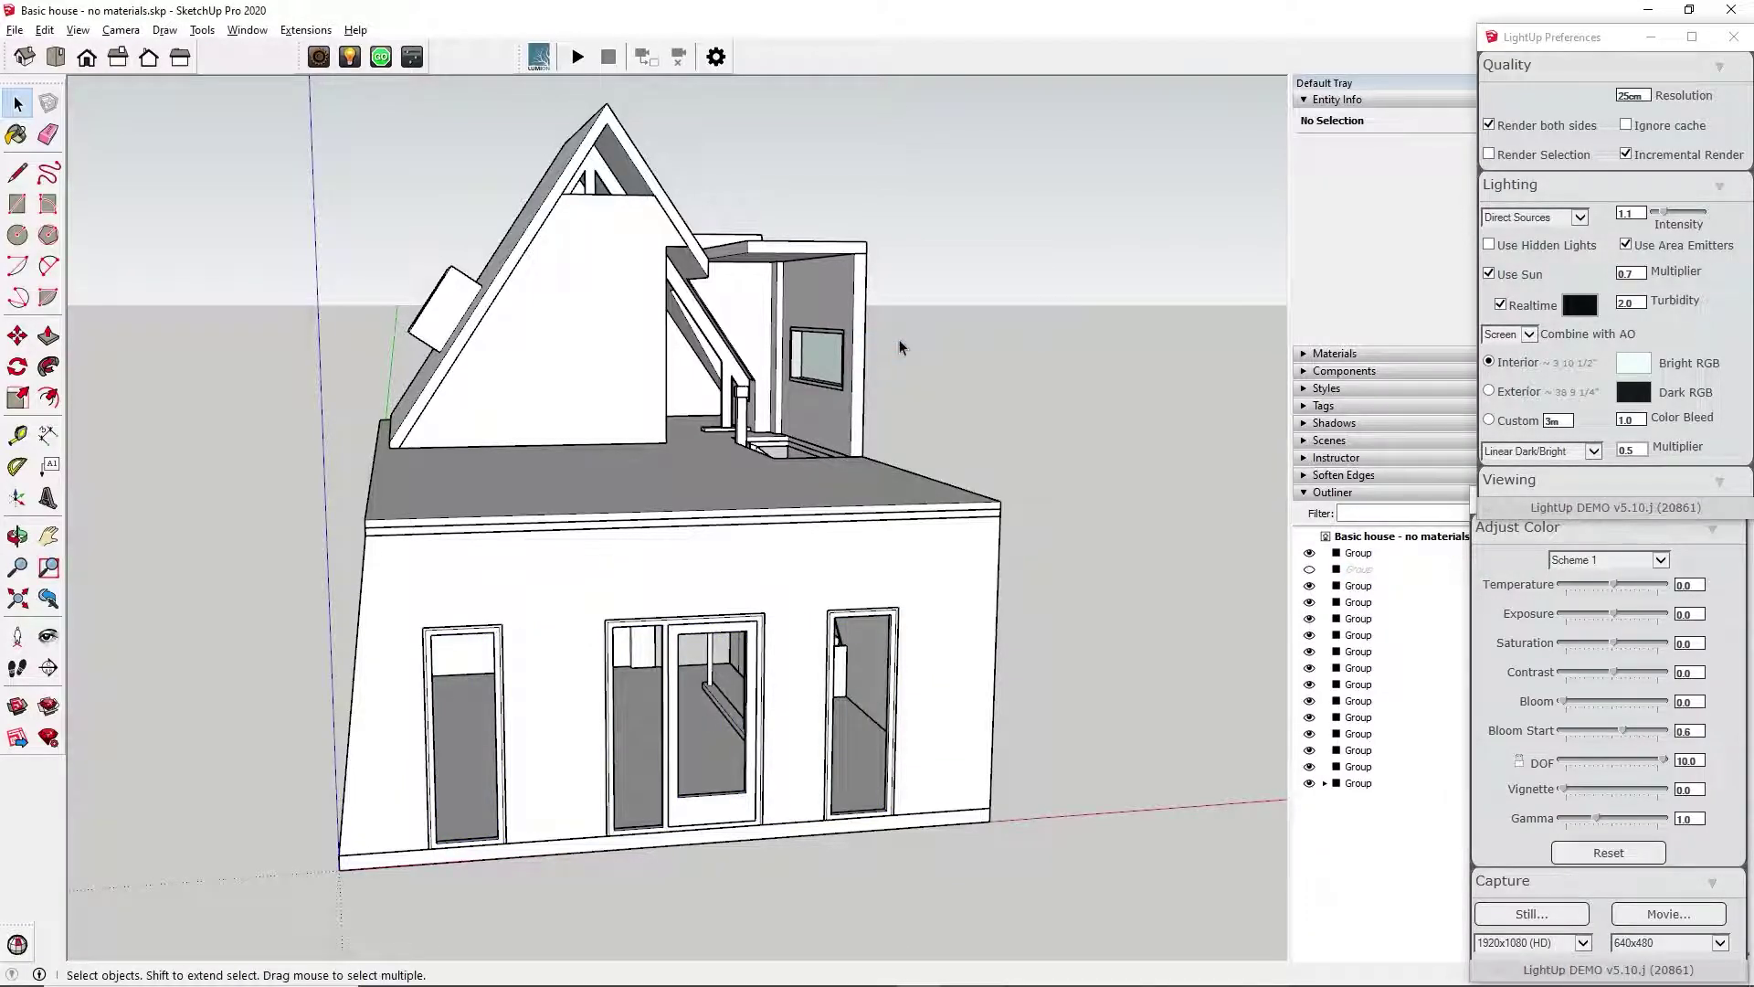
{"action": "left_click", "coordinate": [381, 59]}
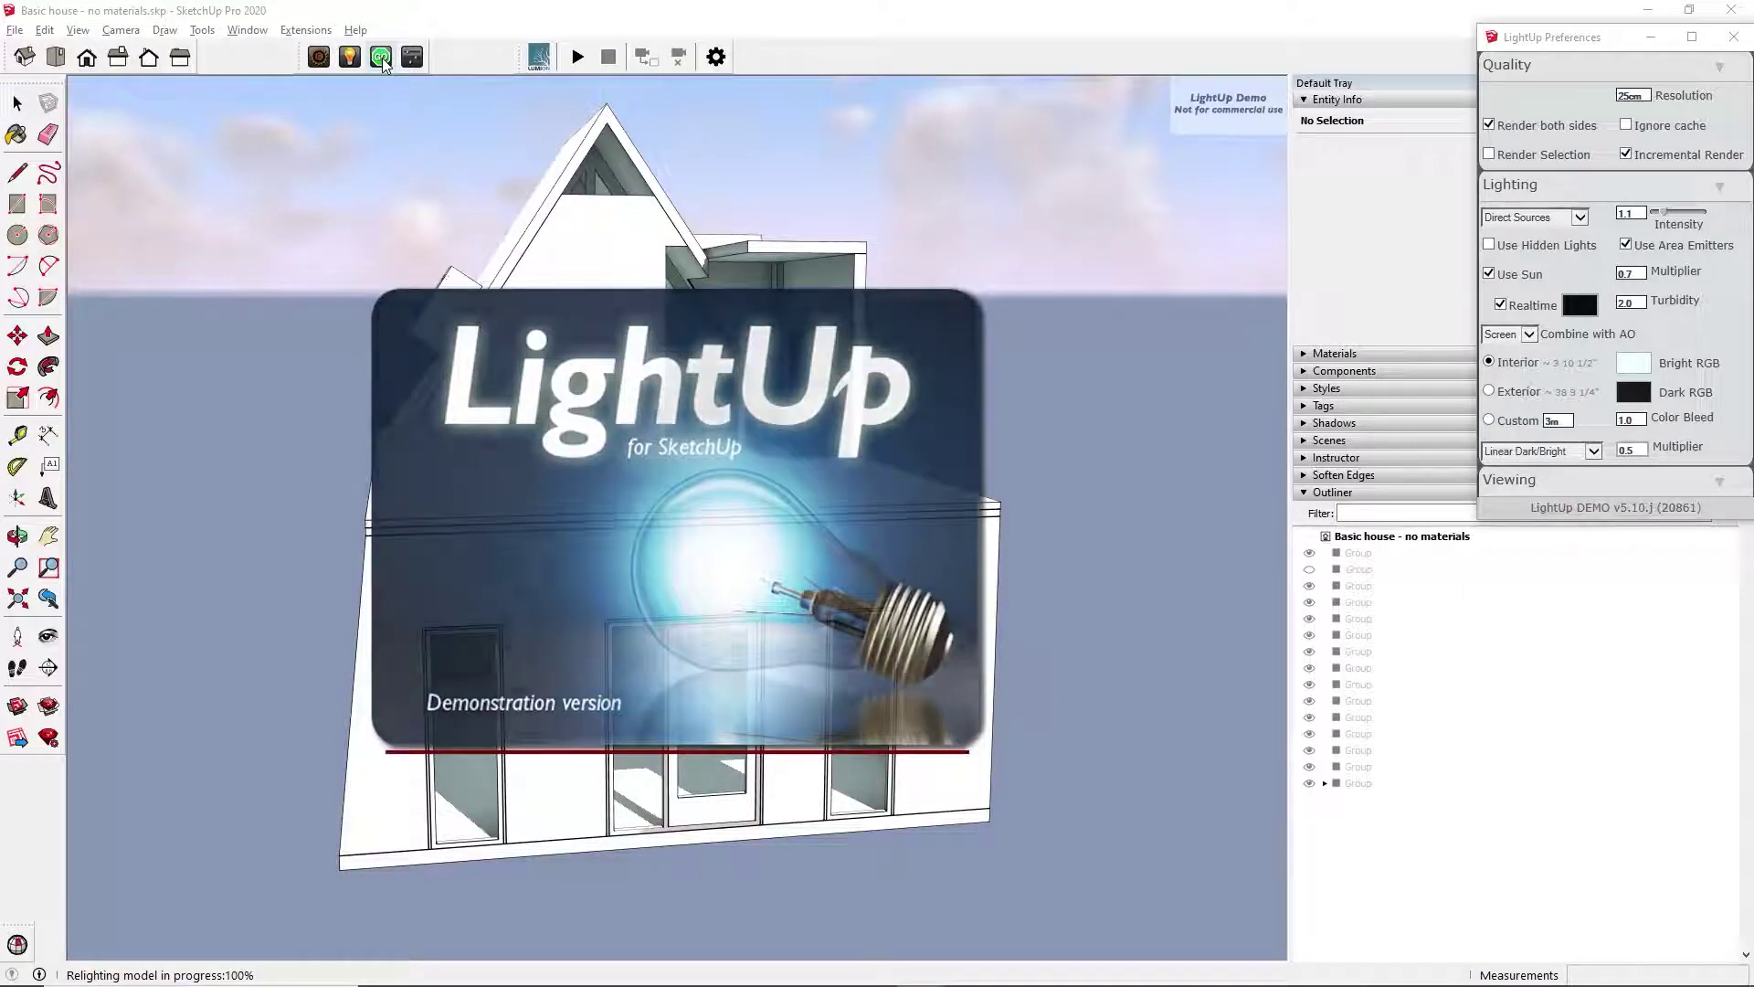
Walk the camera toward the house and through the doorway into the lit interior.
{"action": "key", "text": "w"}
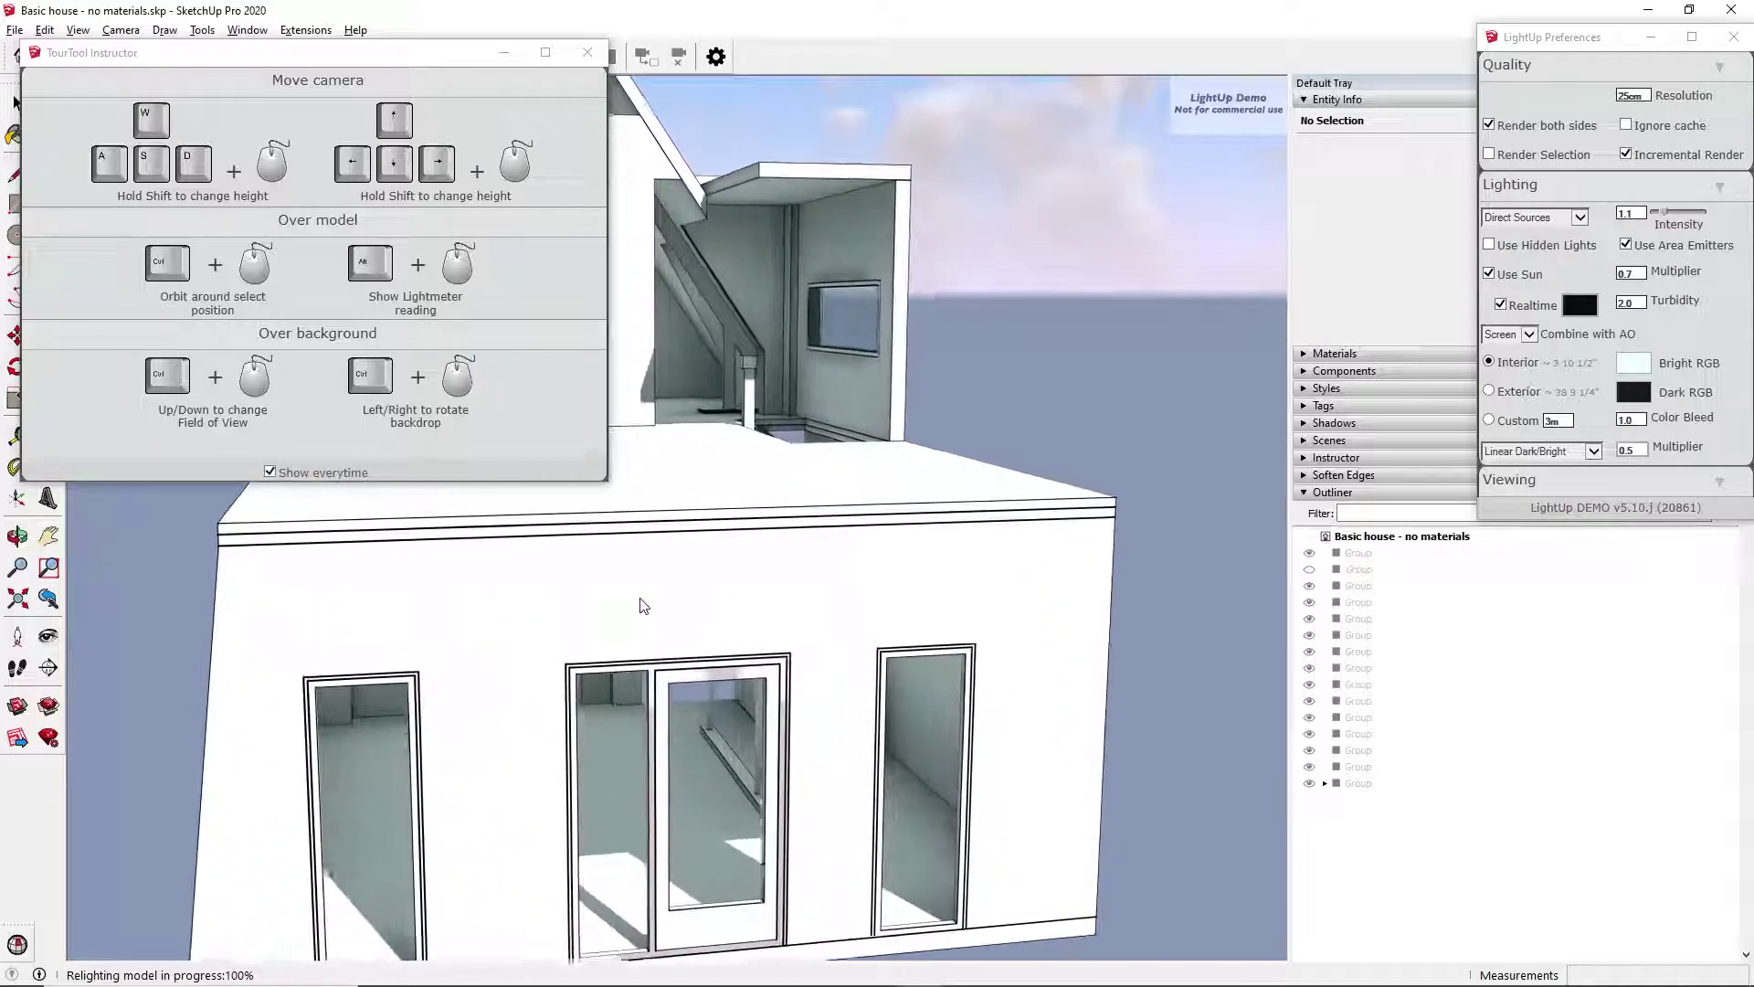
{"action": "mouse_move", "coordinate": [622, 607]}
{"action": "middle_mouse_down"}
{"action": "mouse_move", "coordinate": [611, 540]}
{"action": "mouse_move", "coordinate": [560, 654]}
{"action": "mouse_move", "coordinate": [497, 713]}
{"action": "mouse_move", "coordinate": [483, 674]}
{"action": "mouse_move", "coordinate": [580, 435]}
{"action": "mouse_move", "coordinate": [530, 489]}
{"action": "middle_mouse_up"}
{"action": "key", "text": "w"}
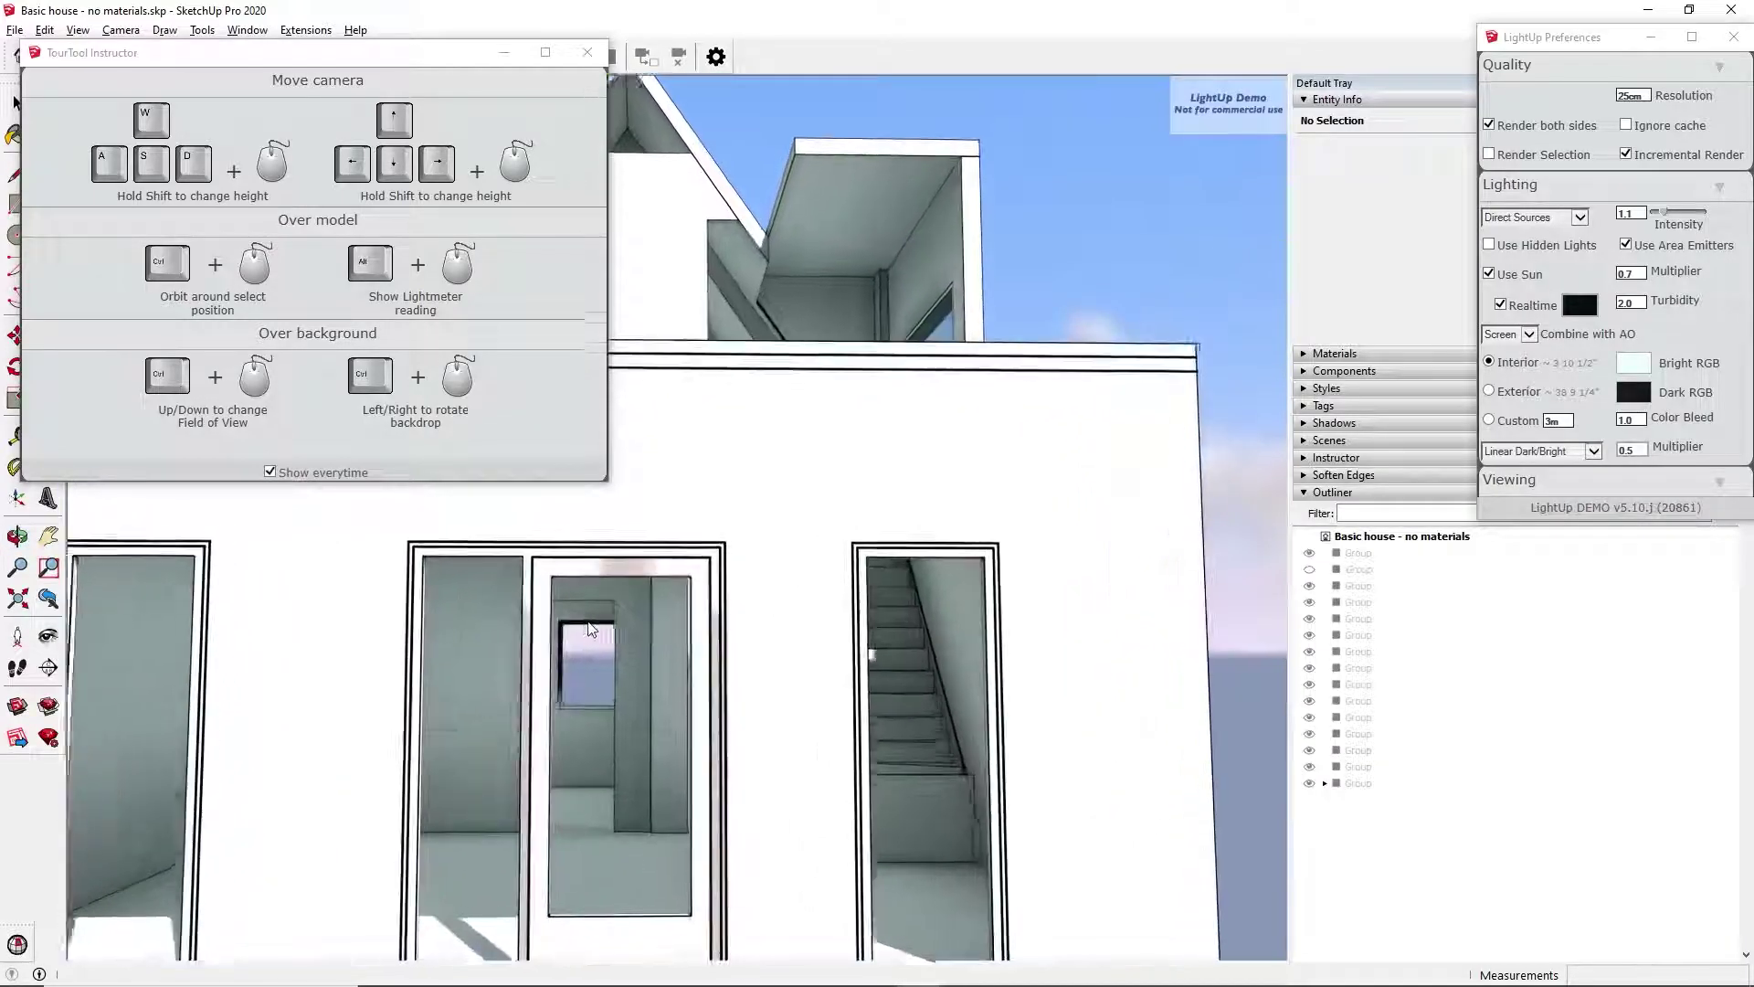
{"action": "key", "text": "w"}
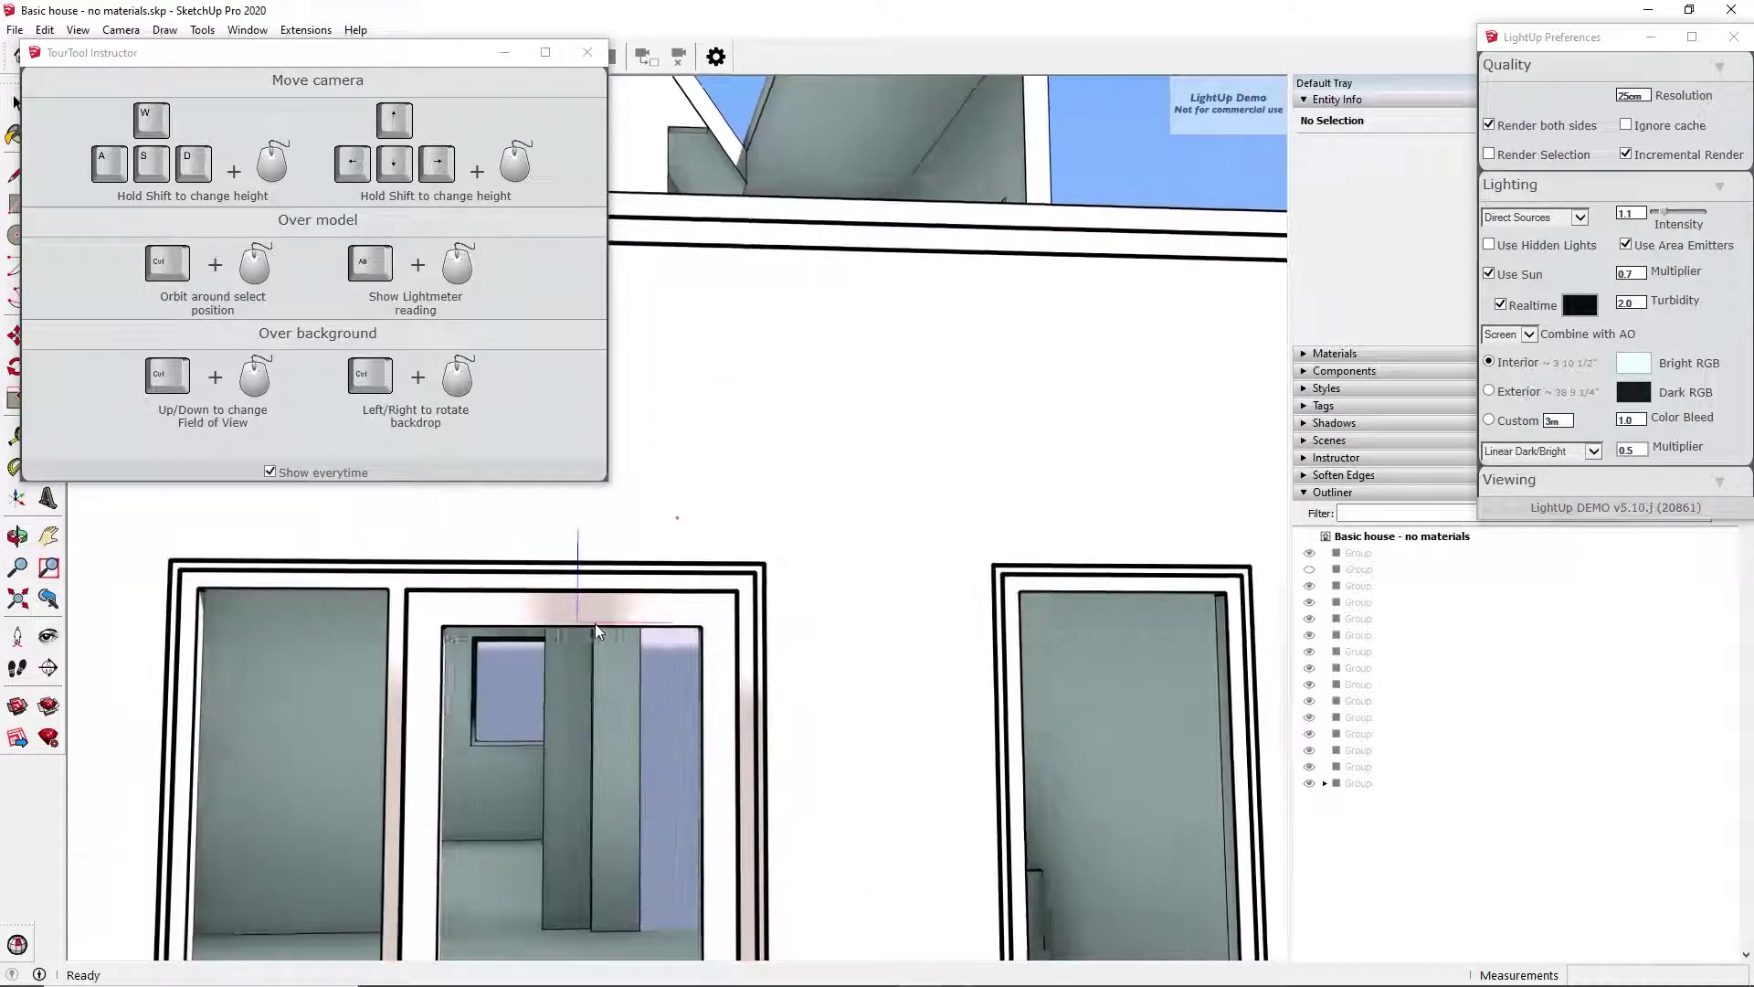
{"action": "key", "text": "w"}
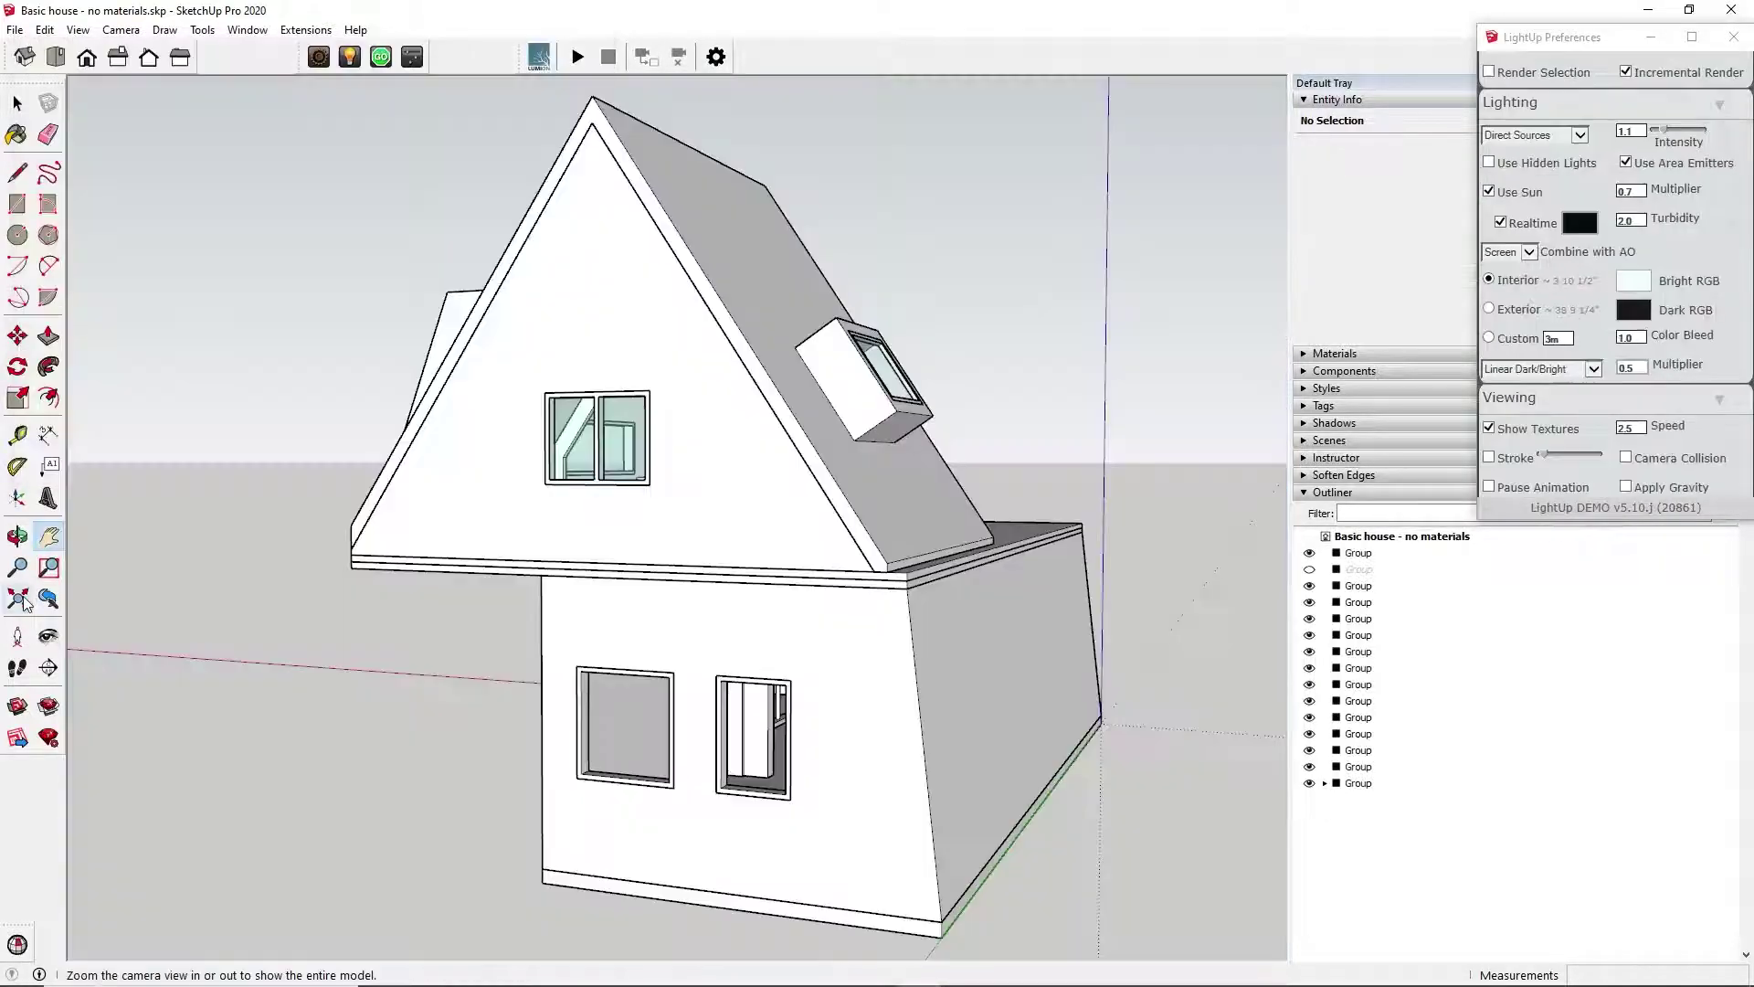
Leave the walkthrough and orbit around to view the front porch and stairs.
{"action": "key", "text": "h"}
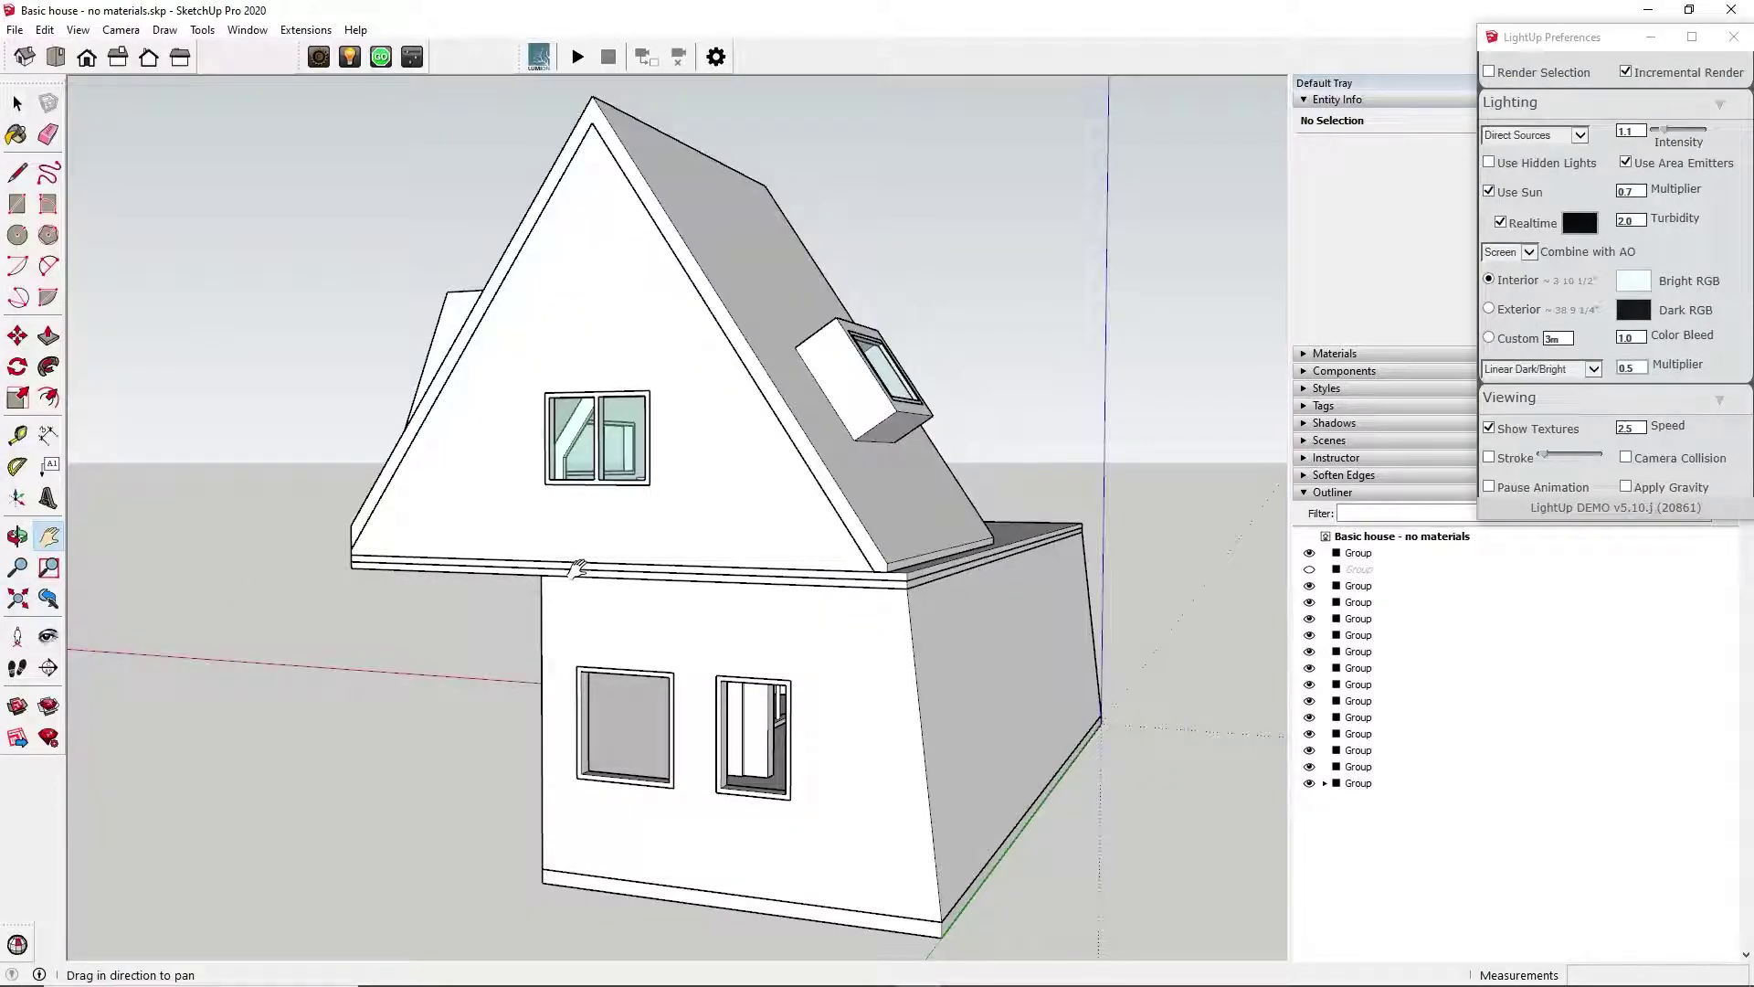
{"action": "key", "text": "o"}
{"action": "left_click_drag", "start_coordinate": [582, 583], "coordinate": [1001, 532]}
{"action": "key", "text": "h"}
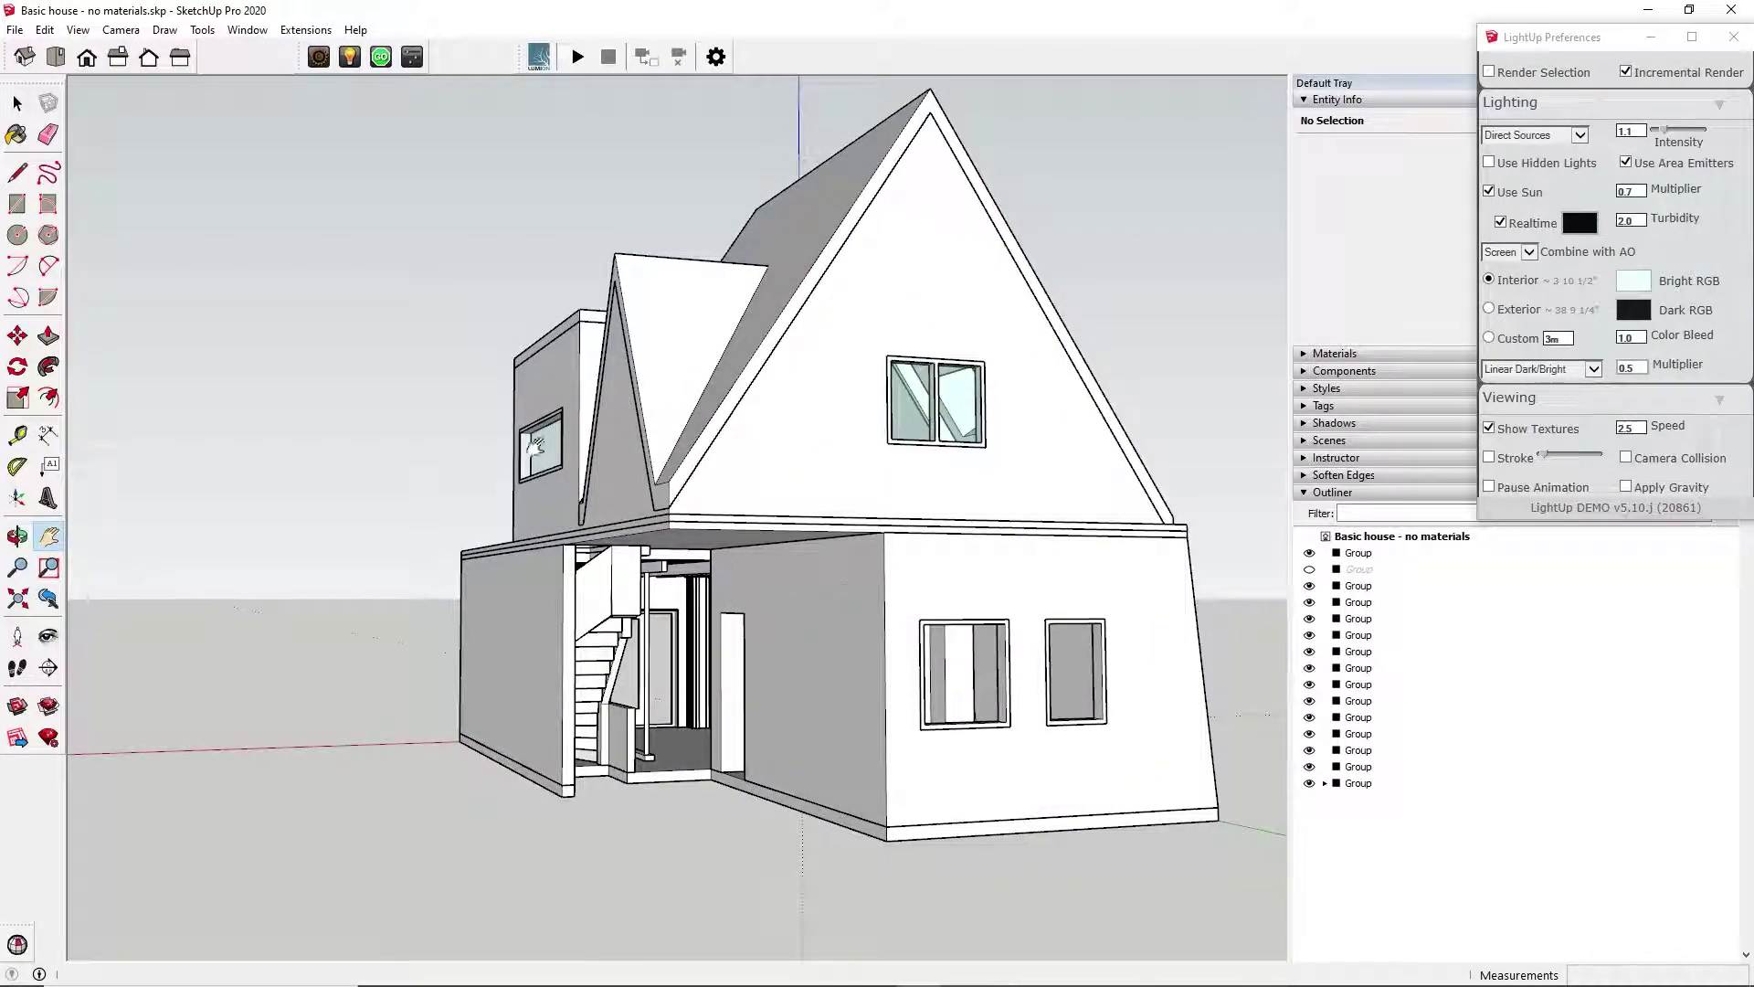
Render LightUp live from the front view with sun time near noon, then scroll to Export Lighting.
{"action": "left_click", "coordinate": [381, 58]}
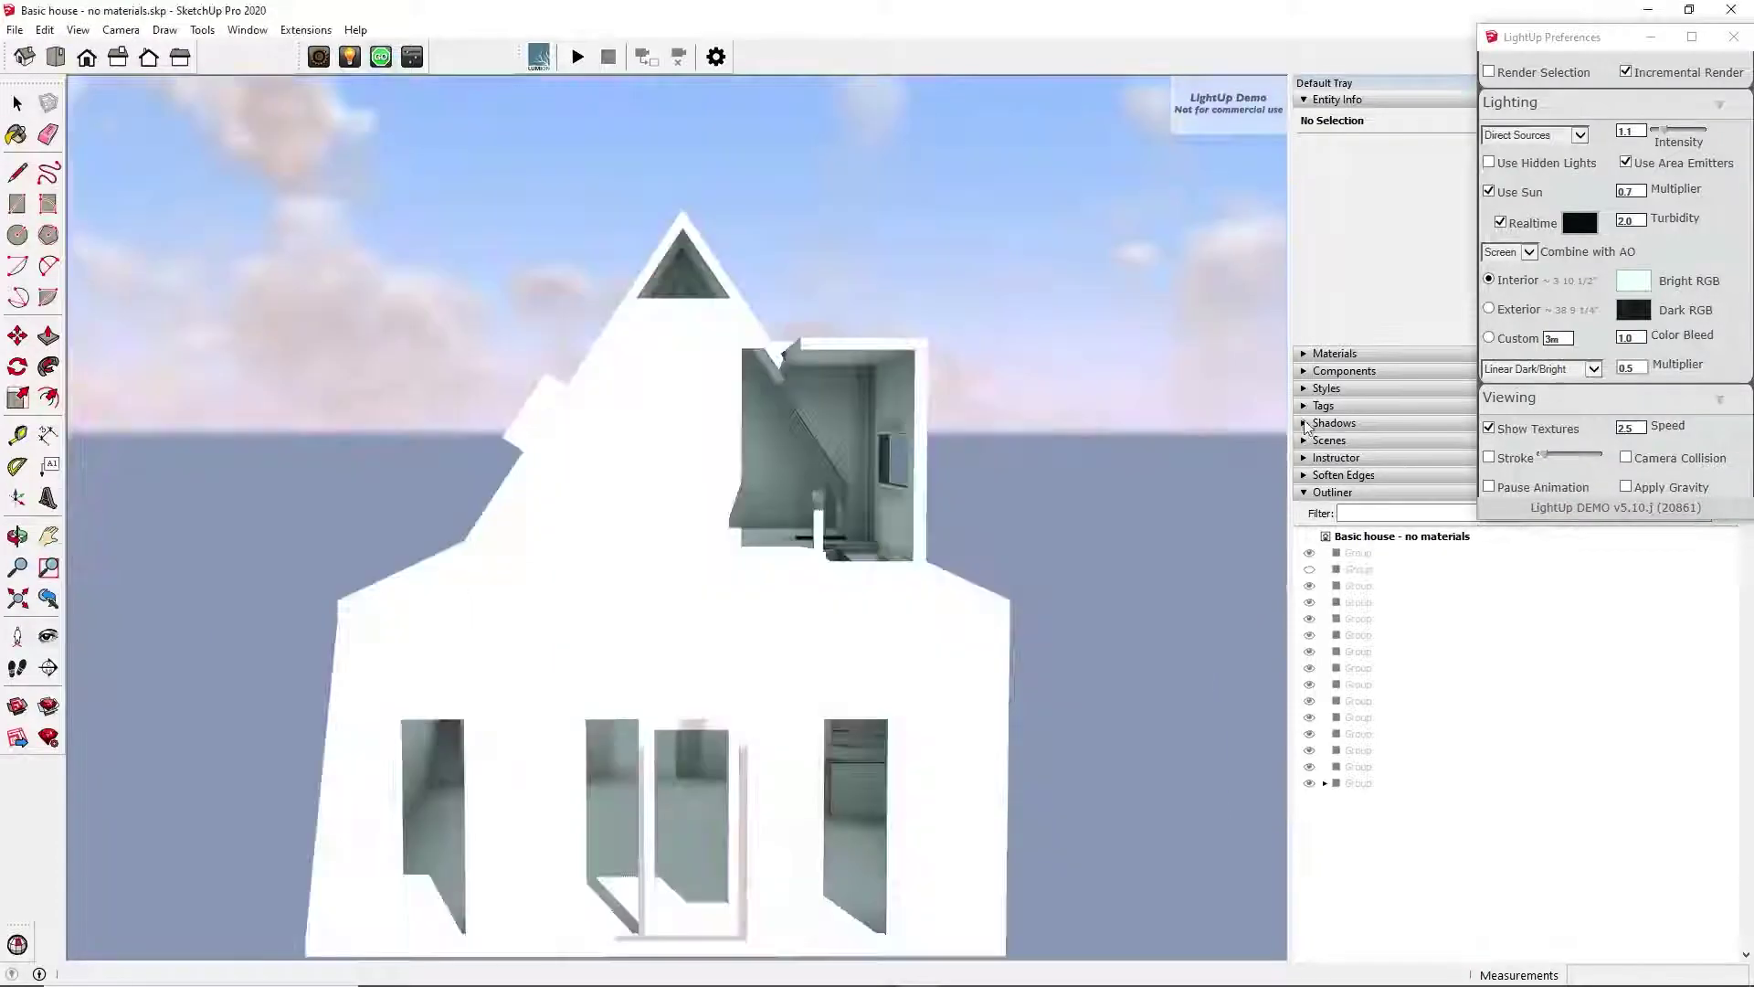
{"action": "left_click", "coordinate": [1334, 423]}
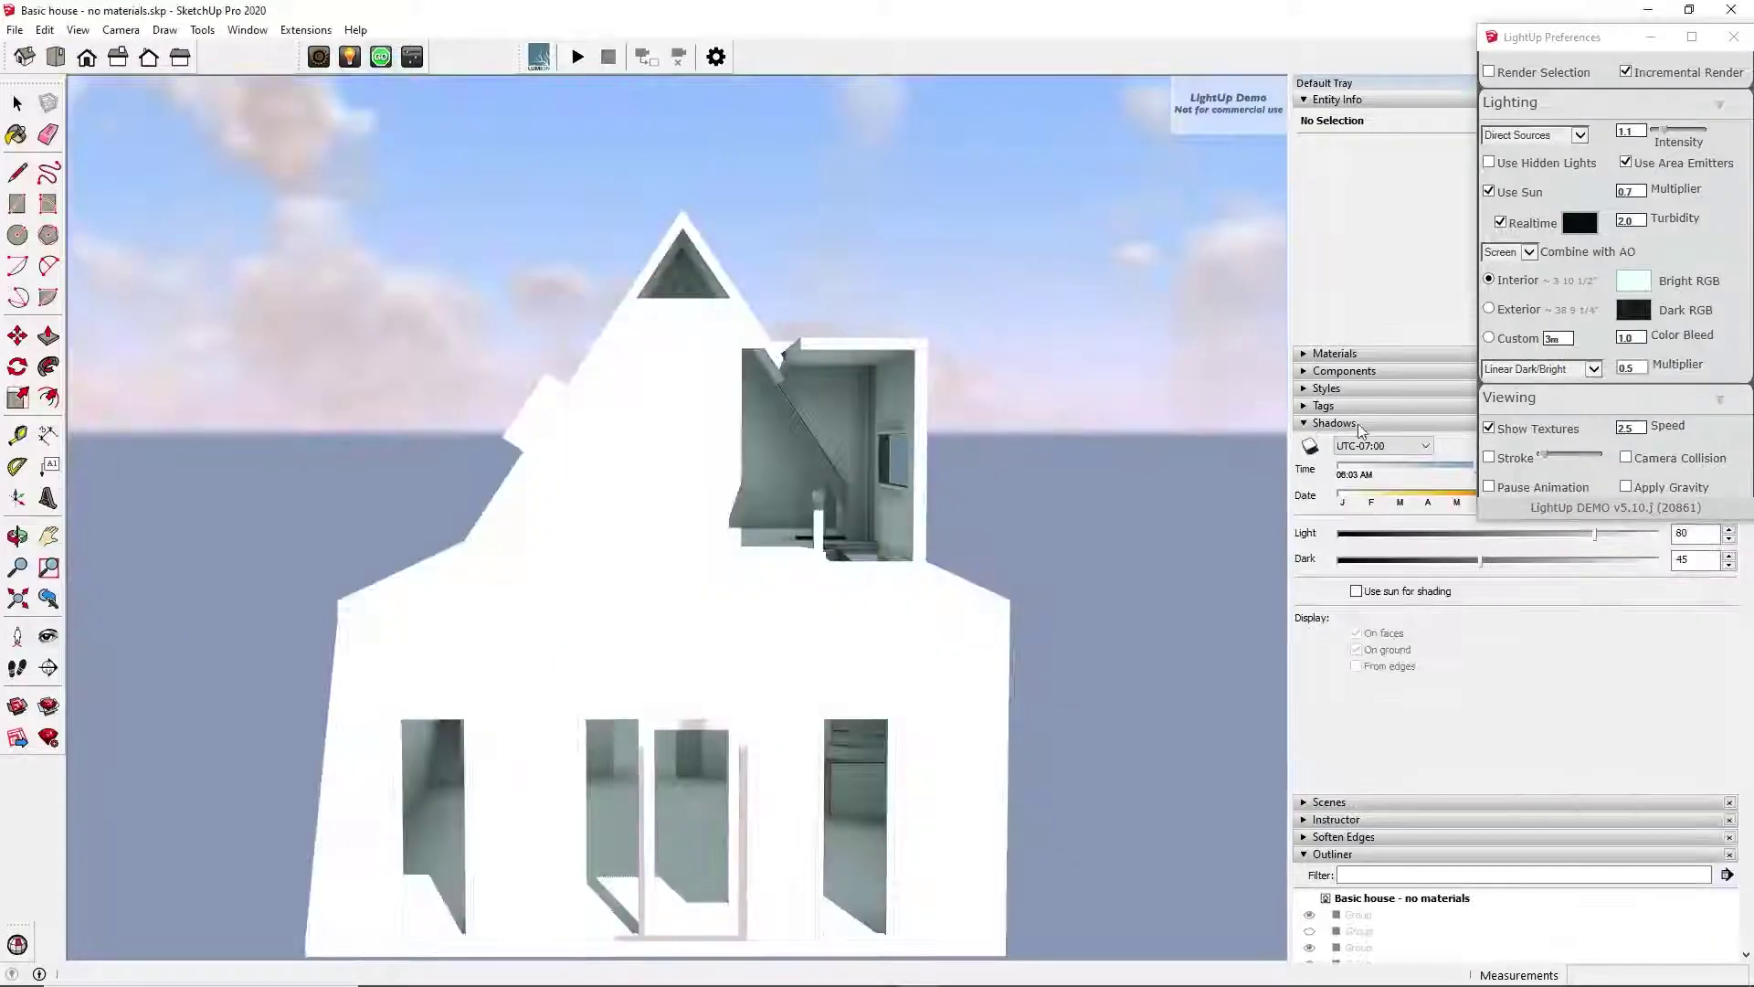
{"action": "left_click", "coordinate": [1733, 36]}
{"action": "left_click_drag", "start_coordinate": [1477, 468], "coordinate": [1506, 470]}
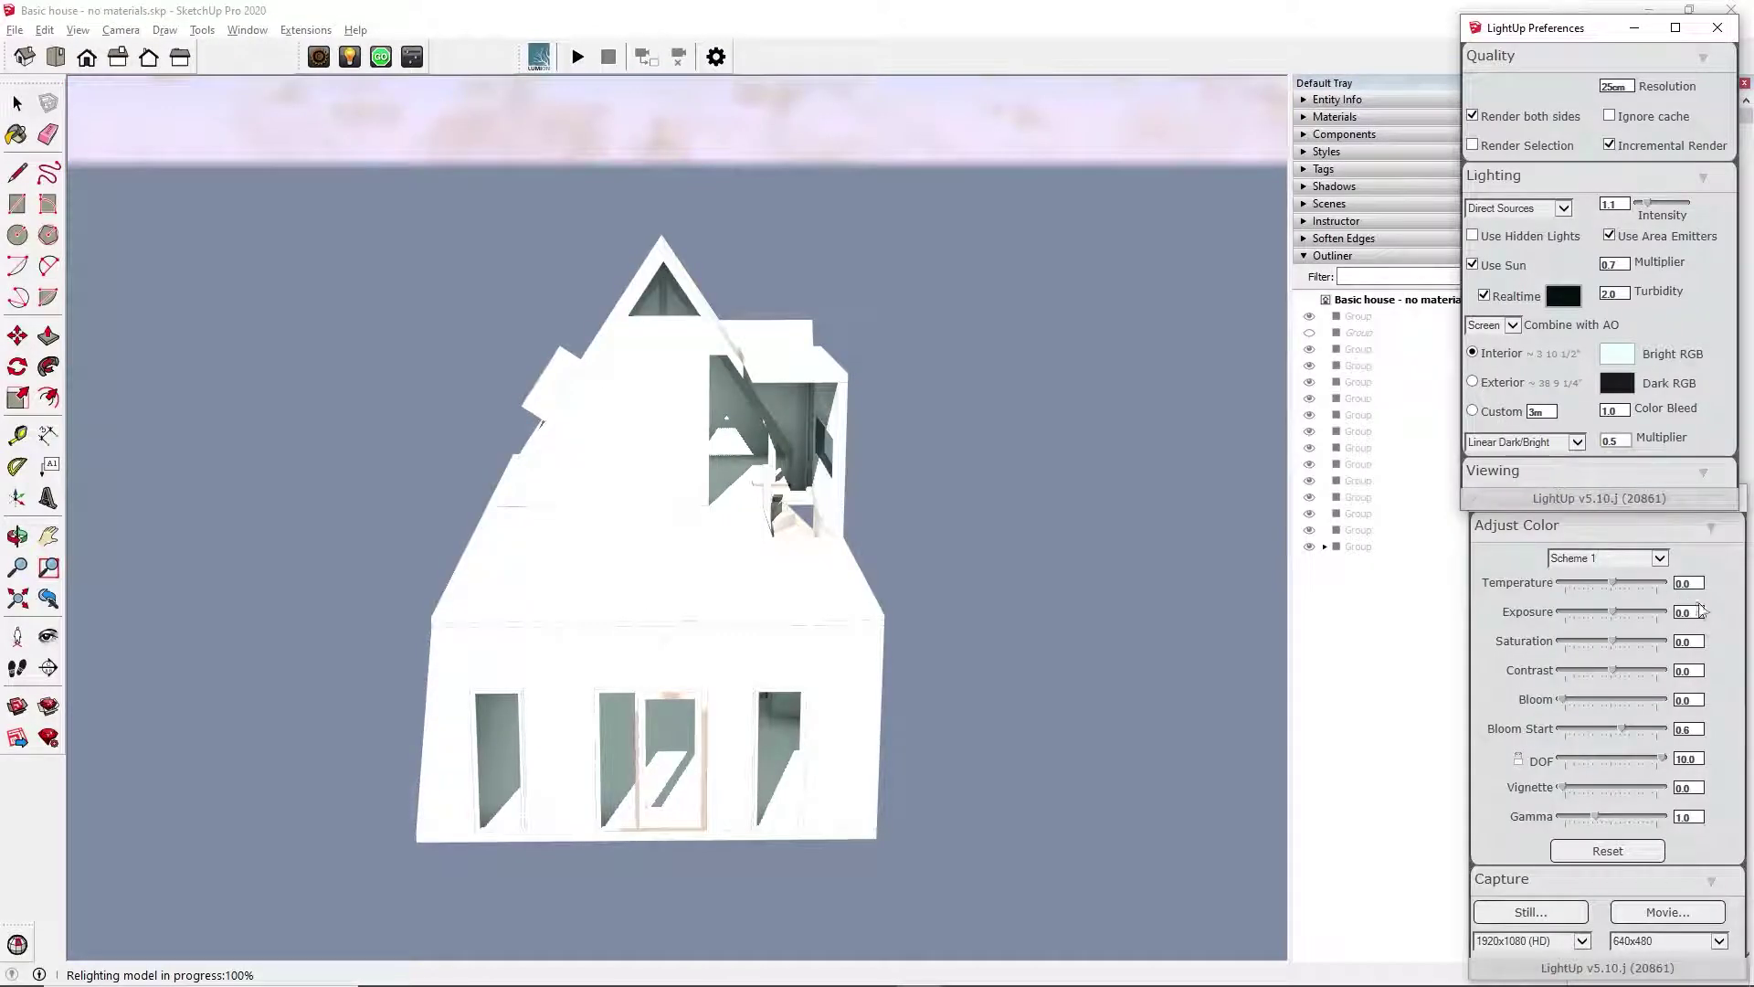
{"action": "scroll", "coordinate": [1718, 624], "scroll_direction": "down", "scroll_amount": 4}
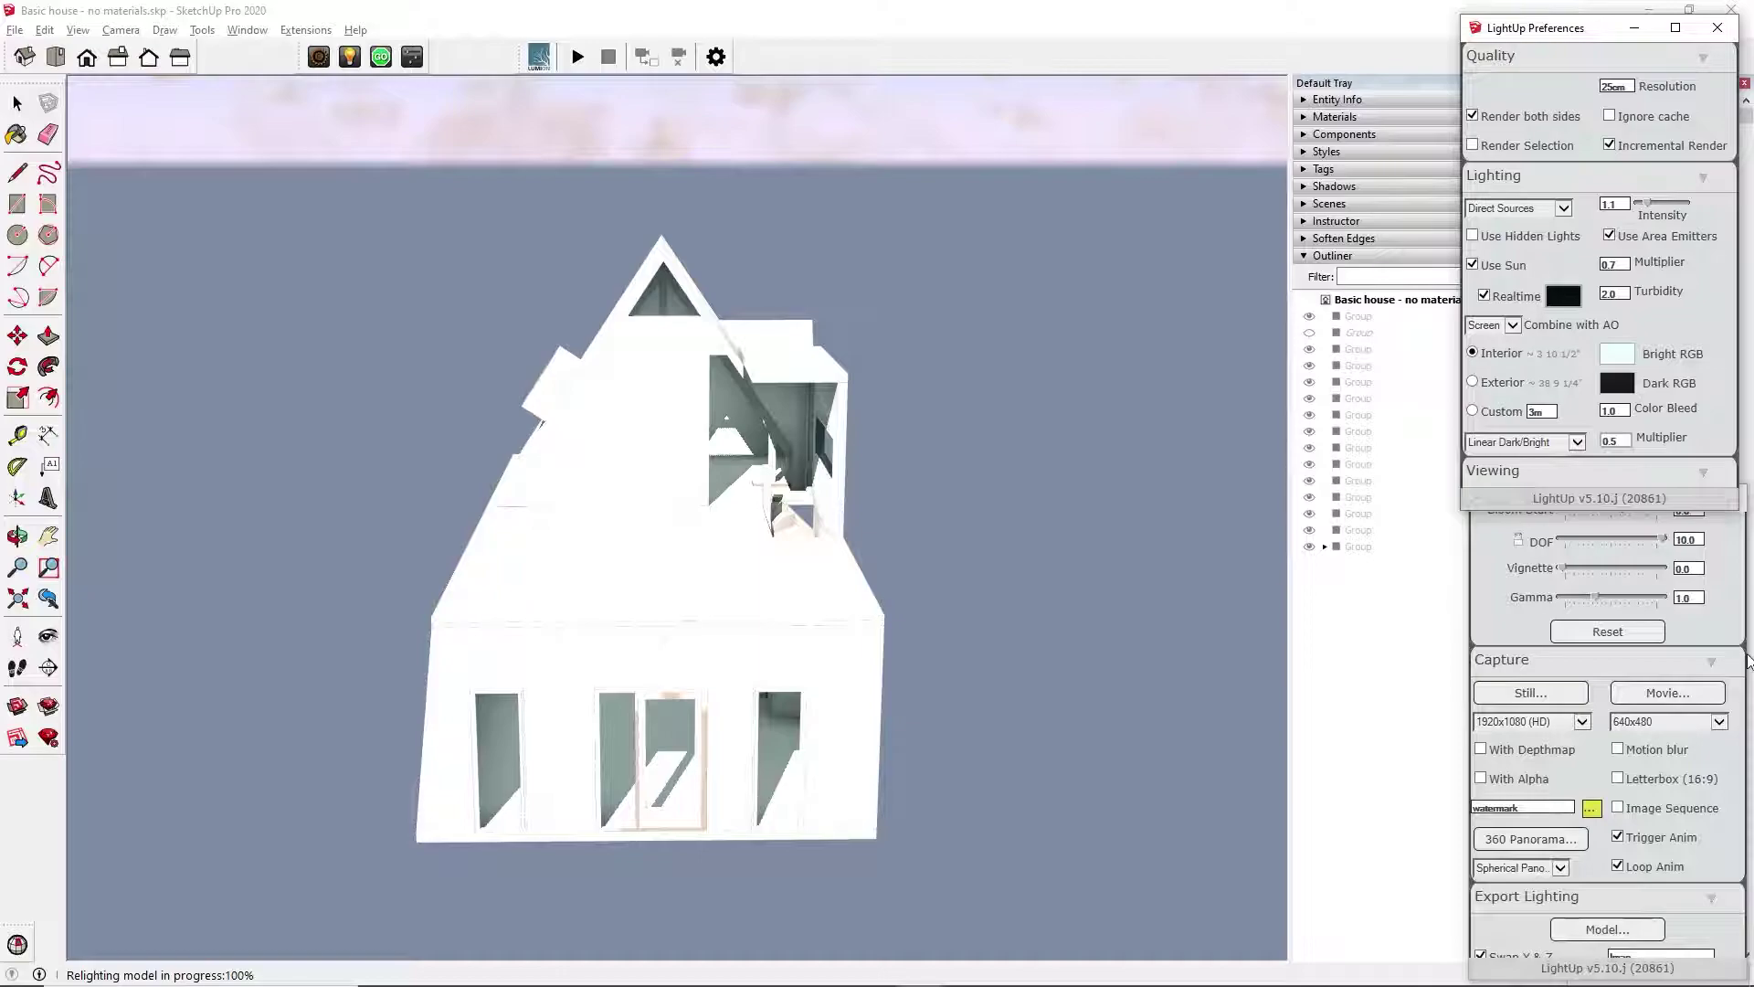
{"action": "scroll", "coordinate": [1620, 816], "scroll_direction": "down", "scroll_amount": 1}
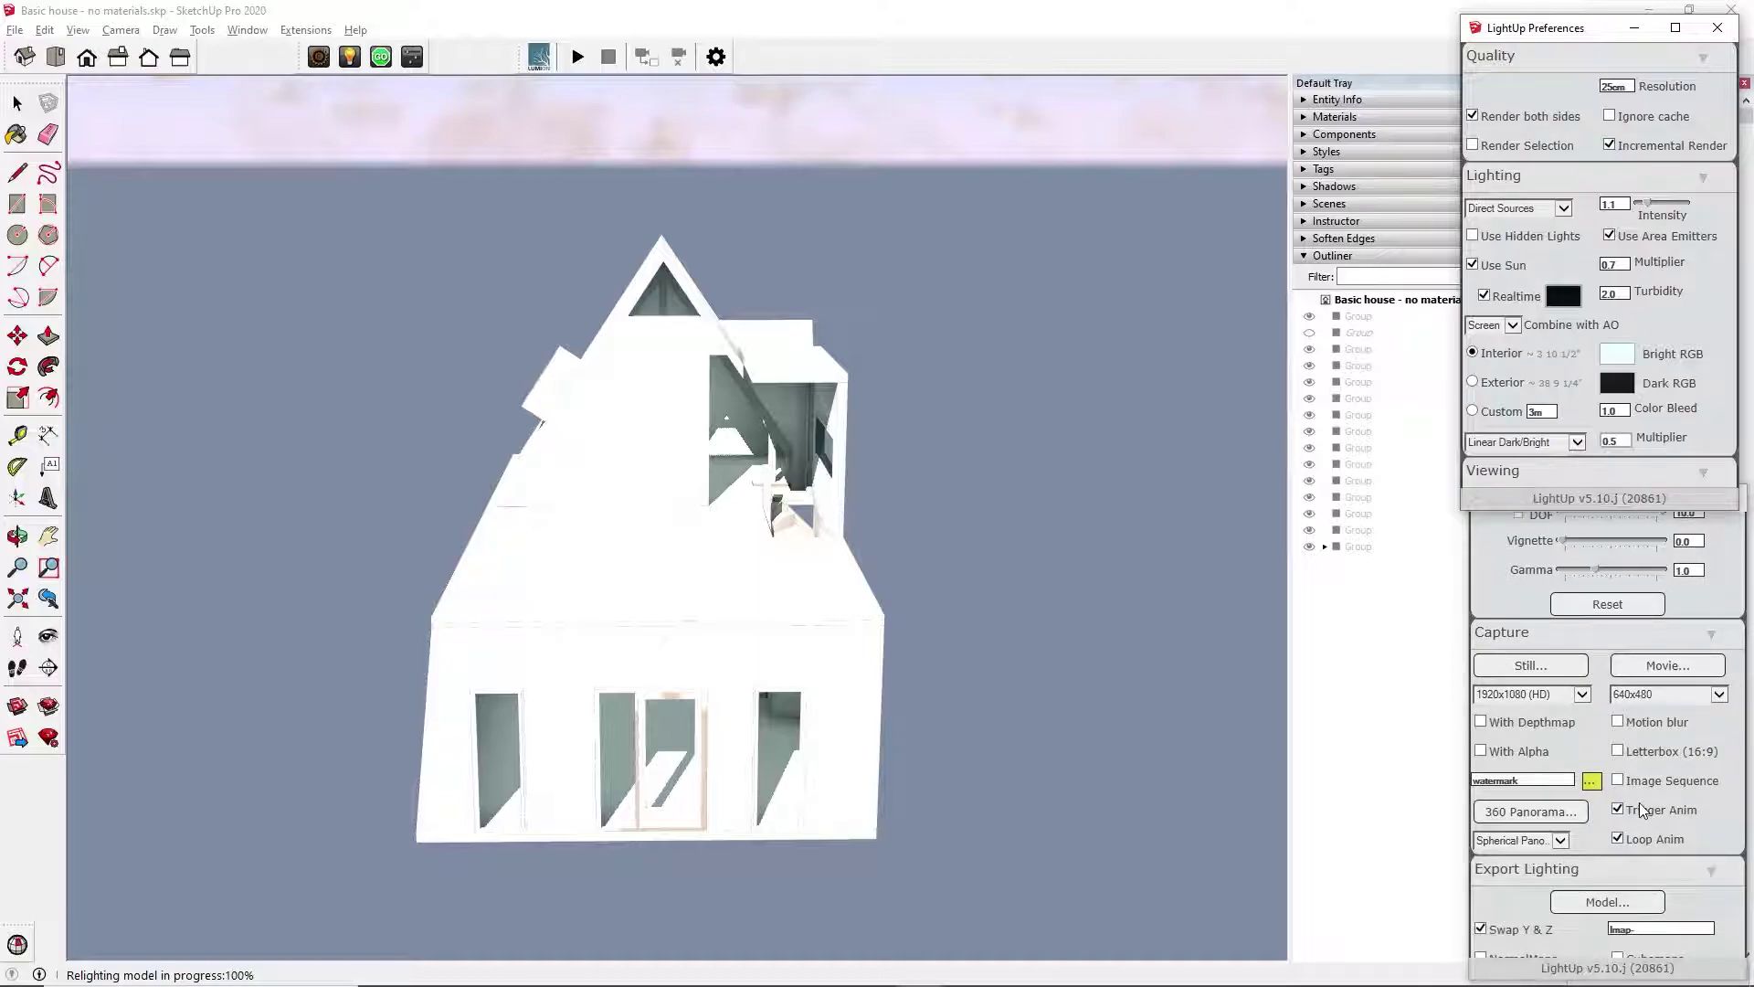
{"action": "scroll", "coordinate": [1656, 882], "scroll_direction": "down", "scroll_amount": 4}
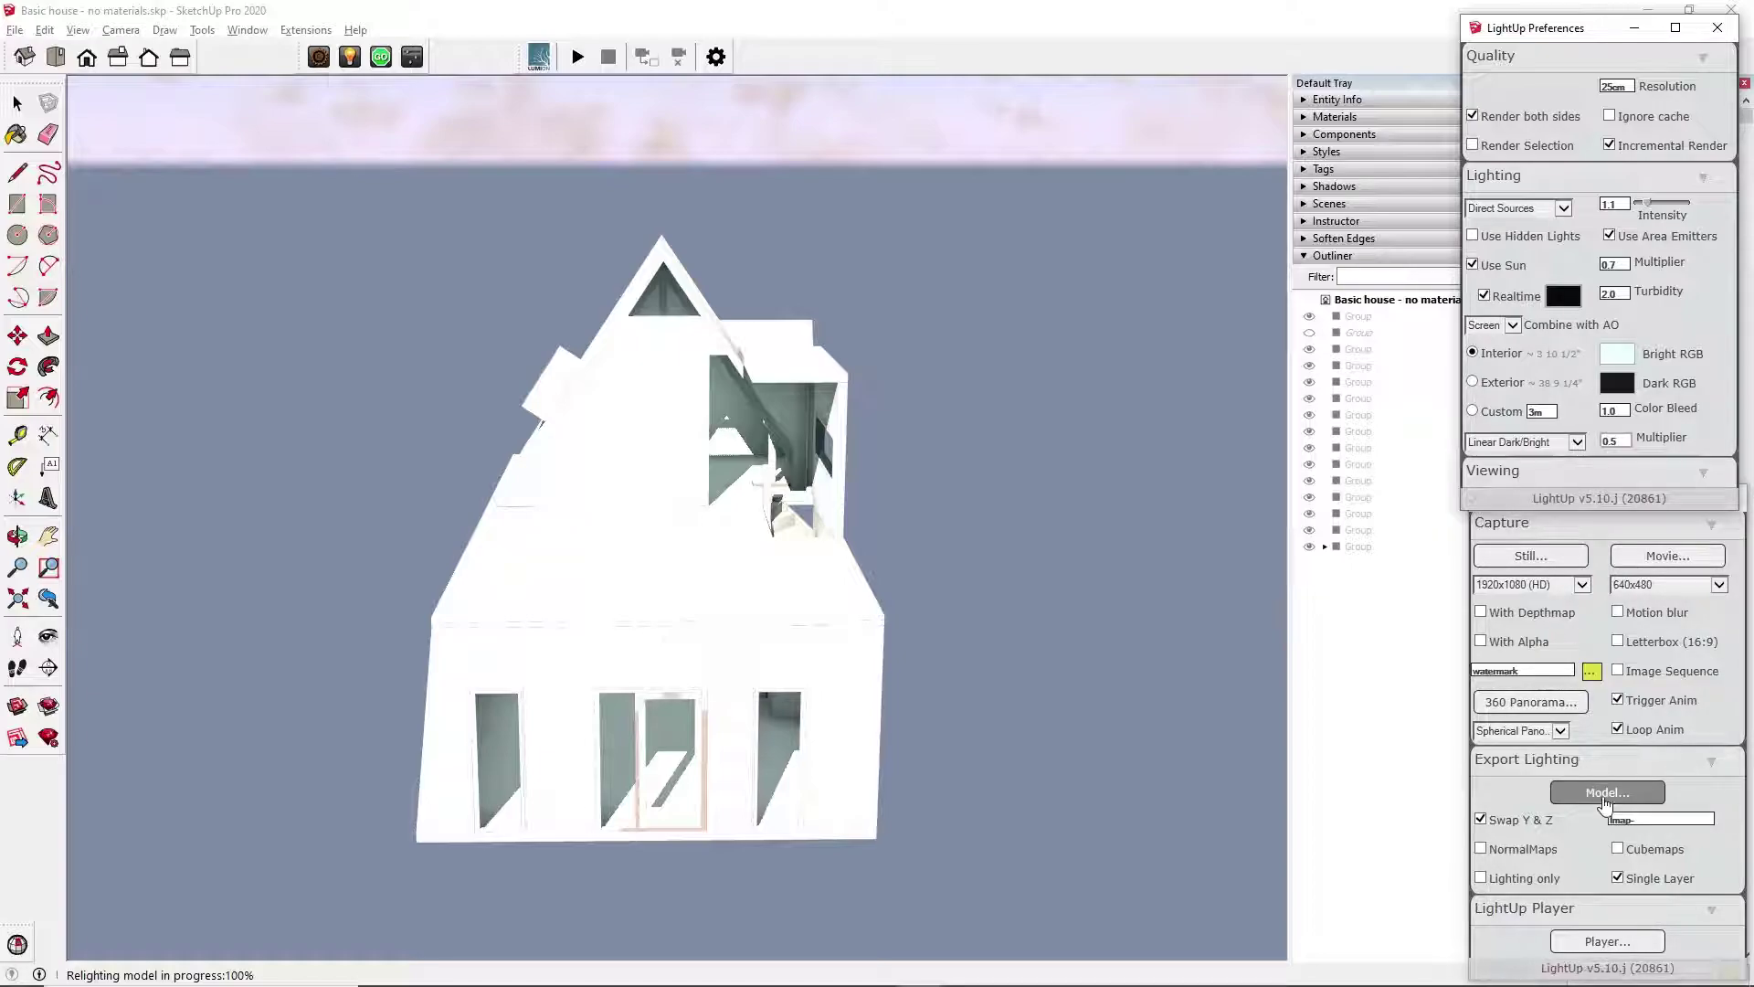
Export the model with its lightmaps and list the files in Details view with Dimensions beside Name.
{"action": "left_click", "coordinate": [1605, 794]}
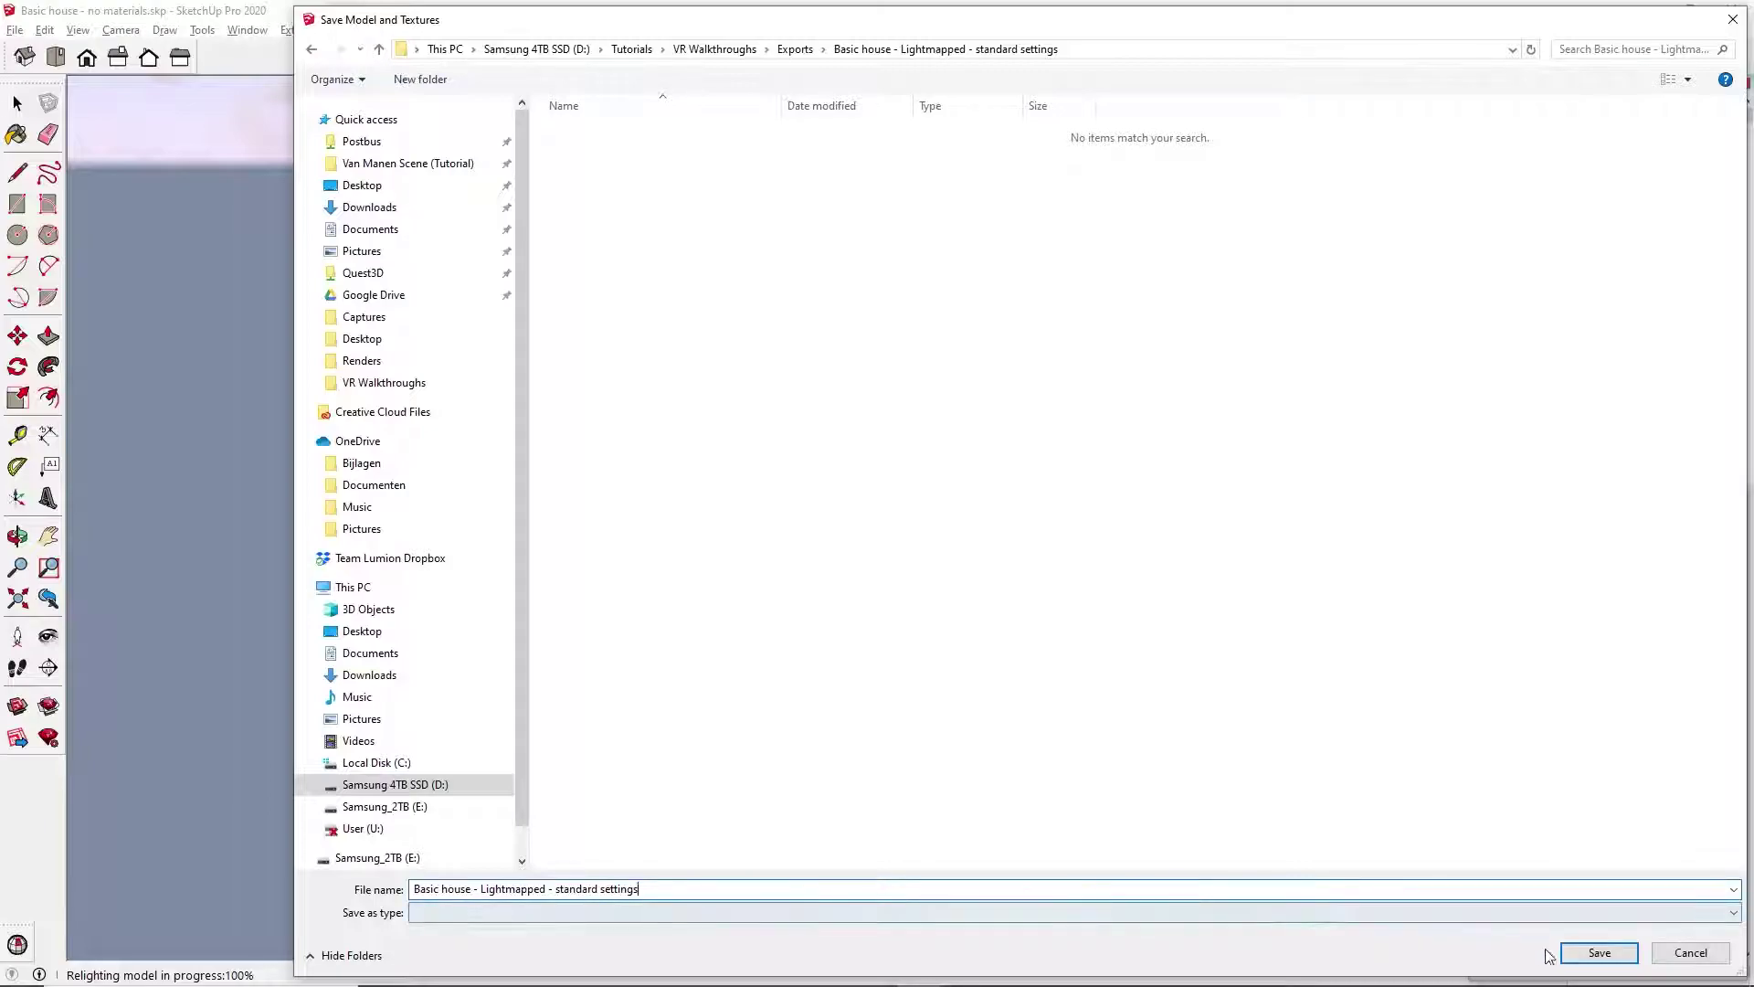
{"action": "left_click", "coordinate": [1599, 953]}
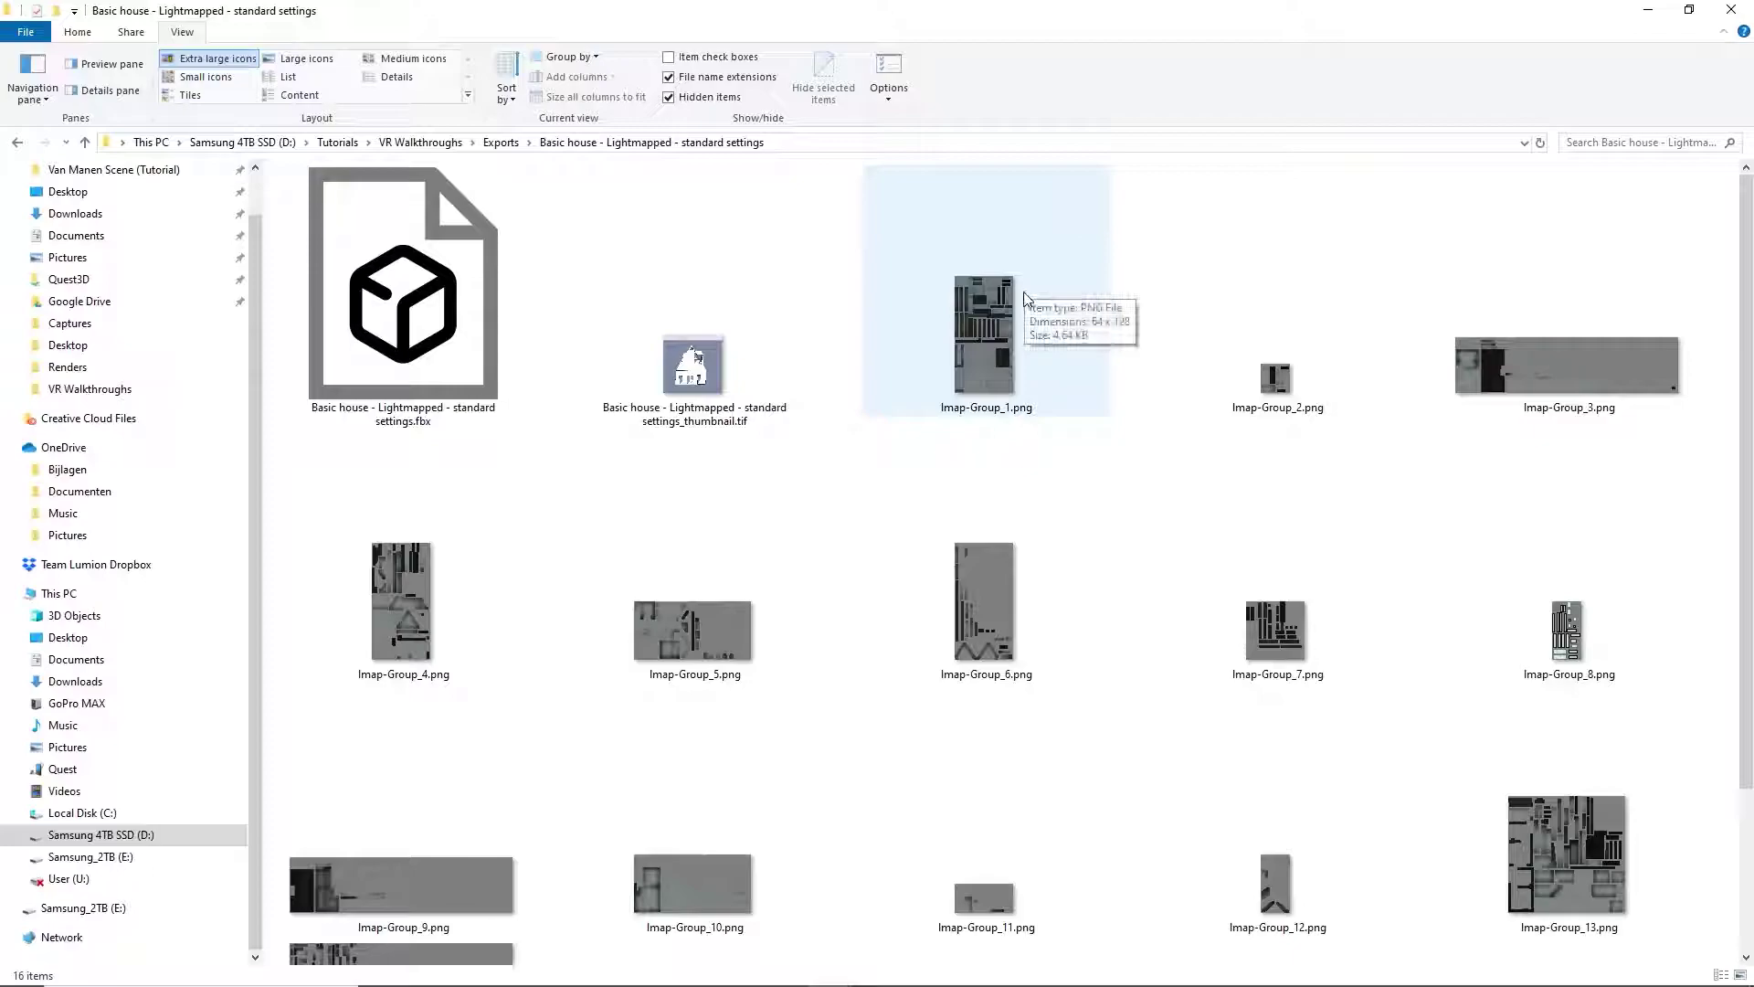
{"action": "scroll", "coordinate": [1207, 475], "scroll_direction": "down", "scroll_amount": 2}
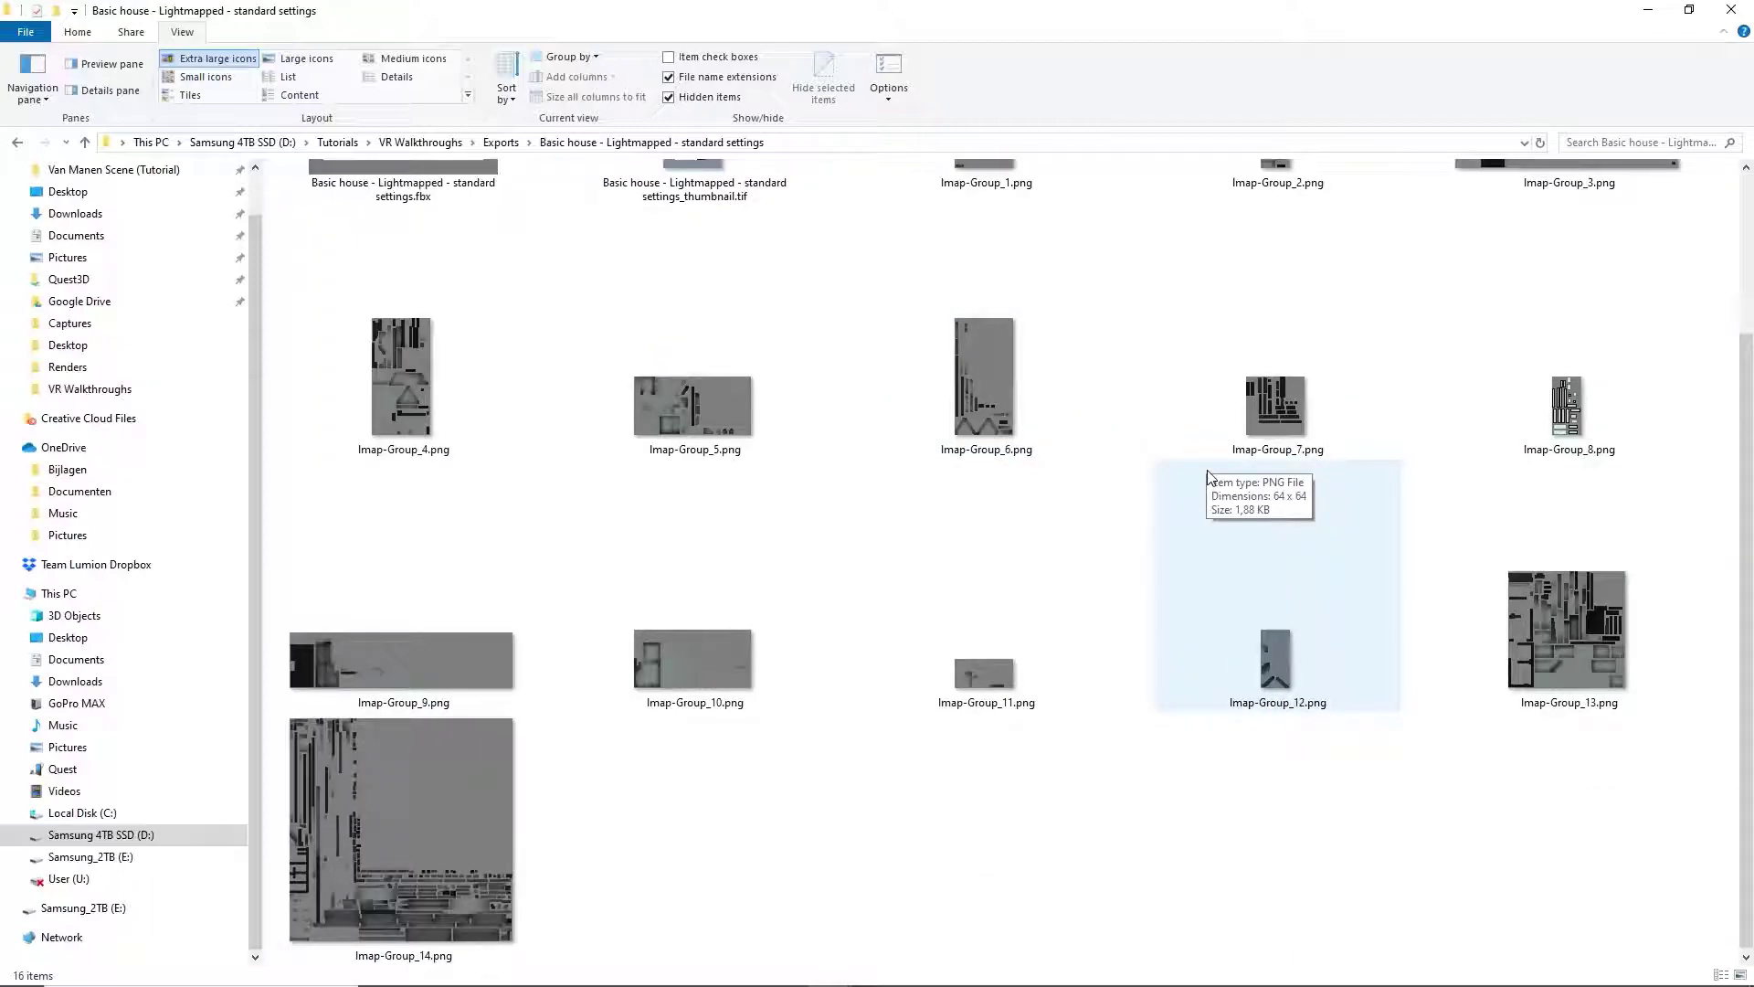
{"action": "scroll", "coordinate": [1207, 476], "scroll_direction": "up", "scroll_amount": 2}
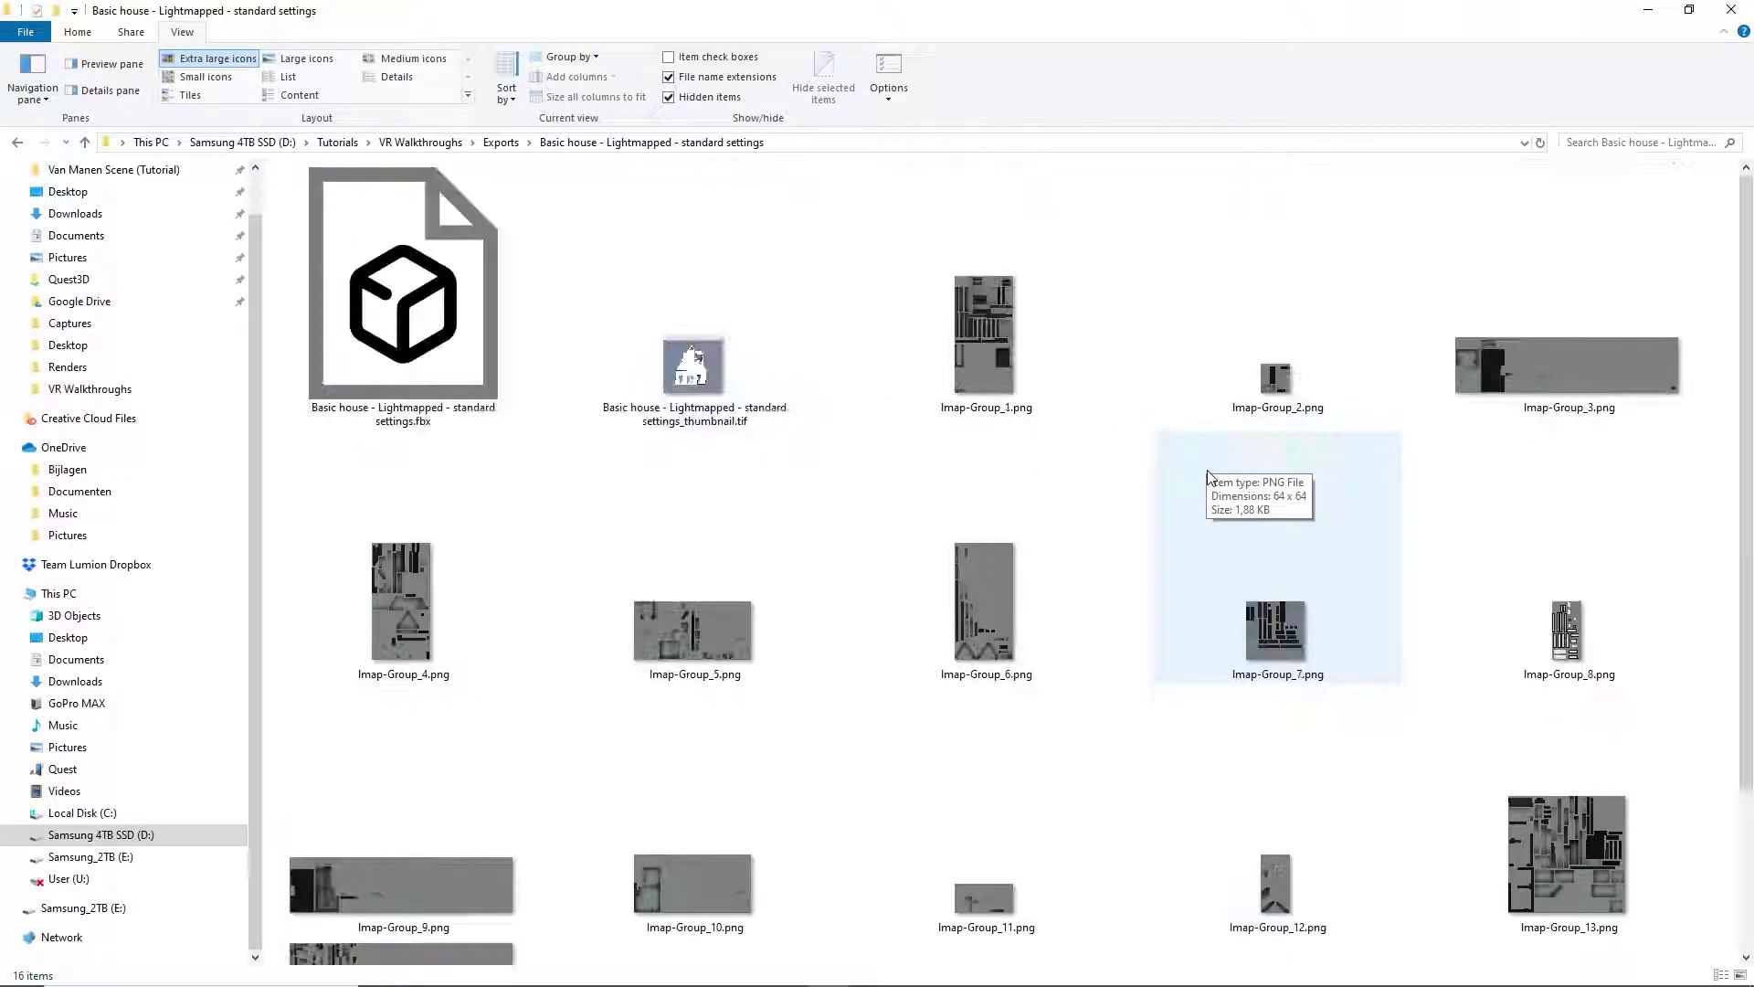
{"action": "left_click", "coordinate": [423, 78]}
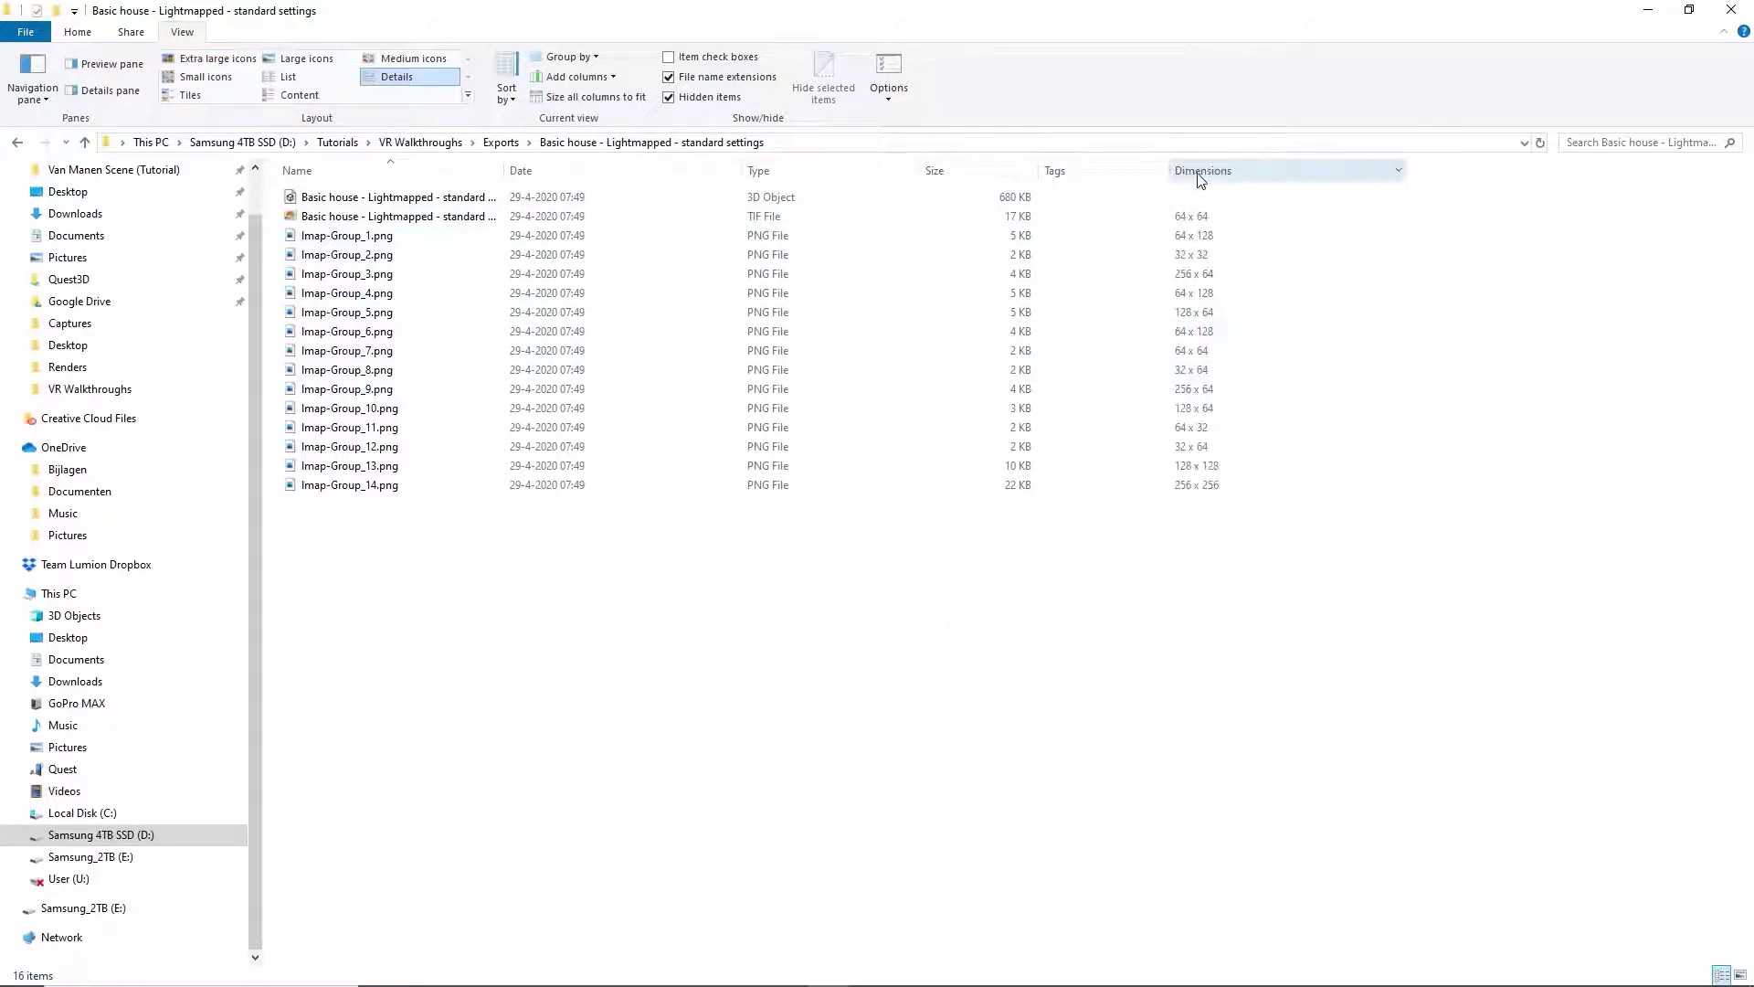
{"action": "left_click_drag", "start_coordinate": [1202, 180], "coordinate": [641, 164]}
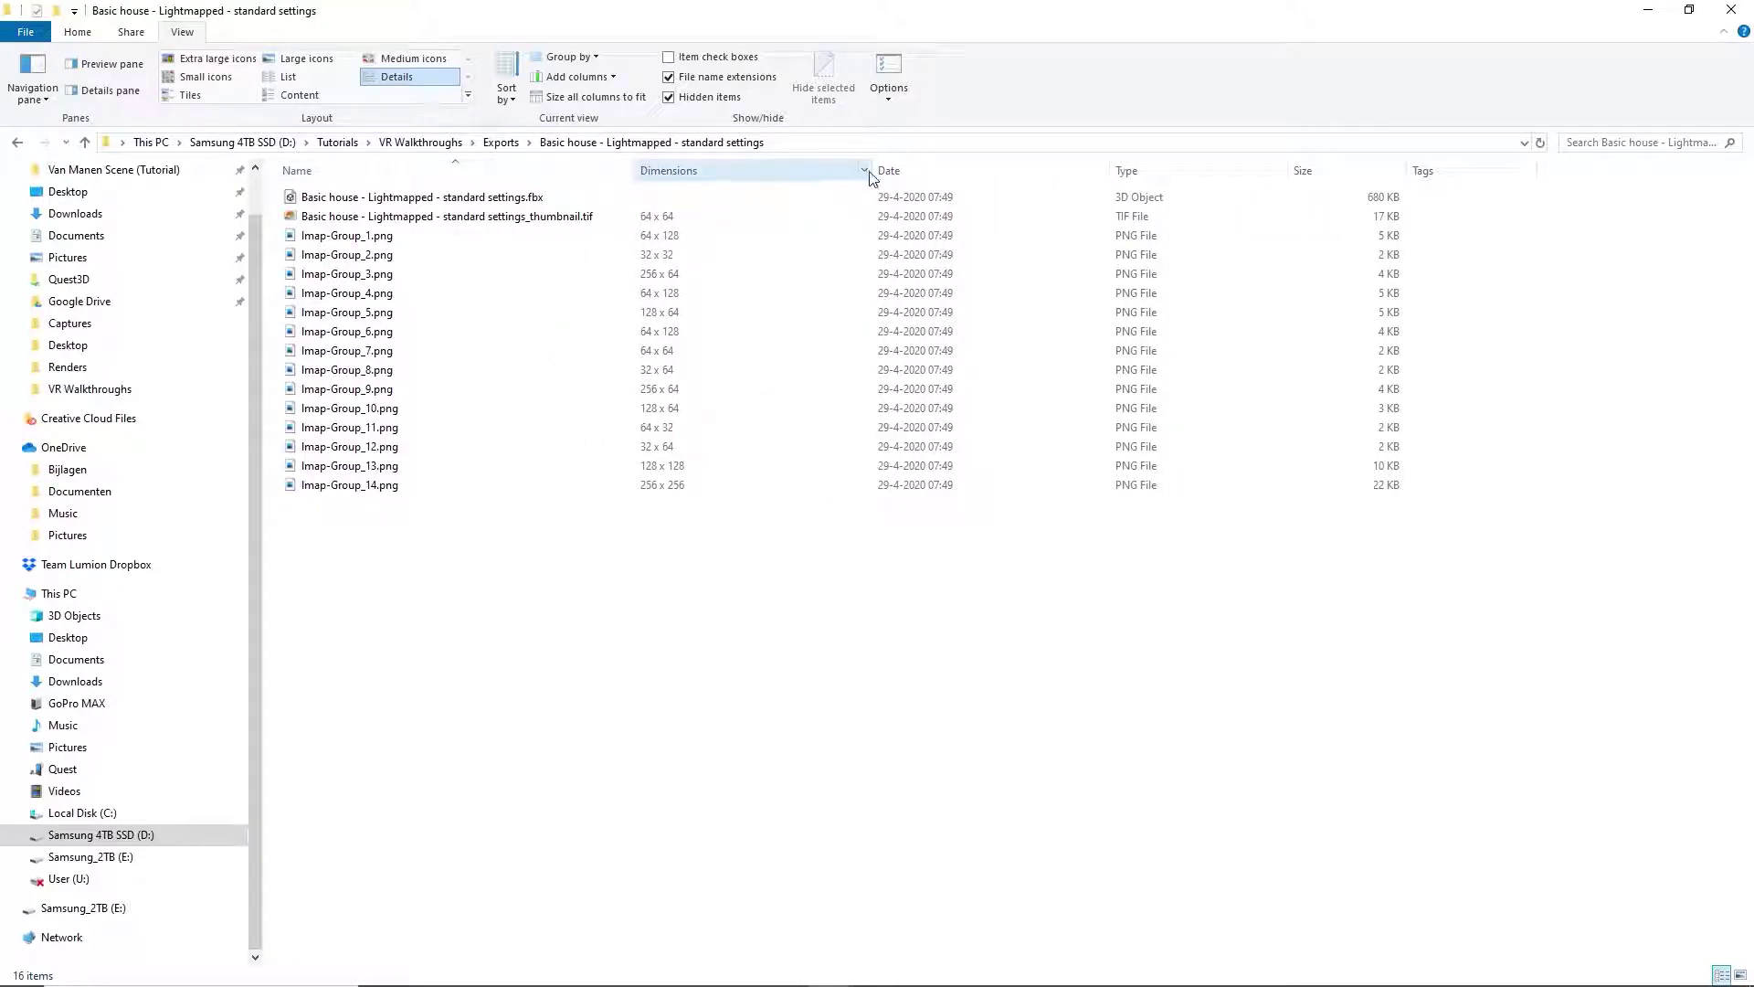
{"action": "left_click_drag", "start_coordinate": [870, 171], "coordinate": [776, 171]}
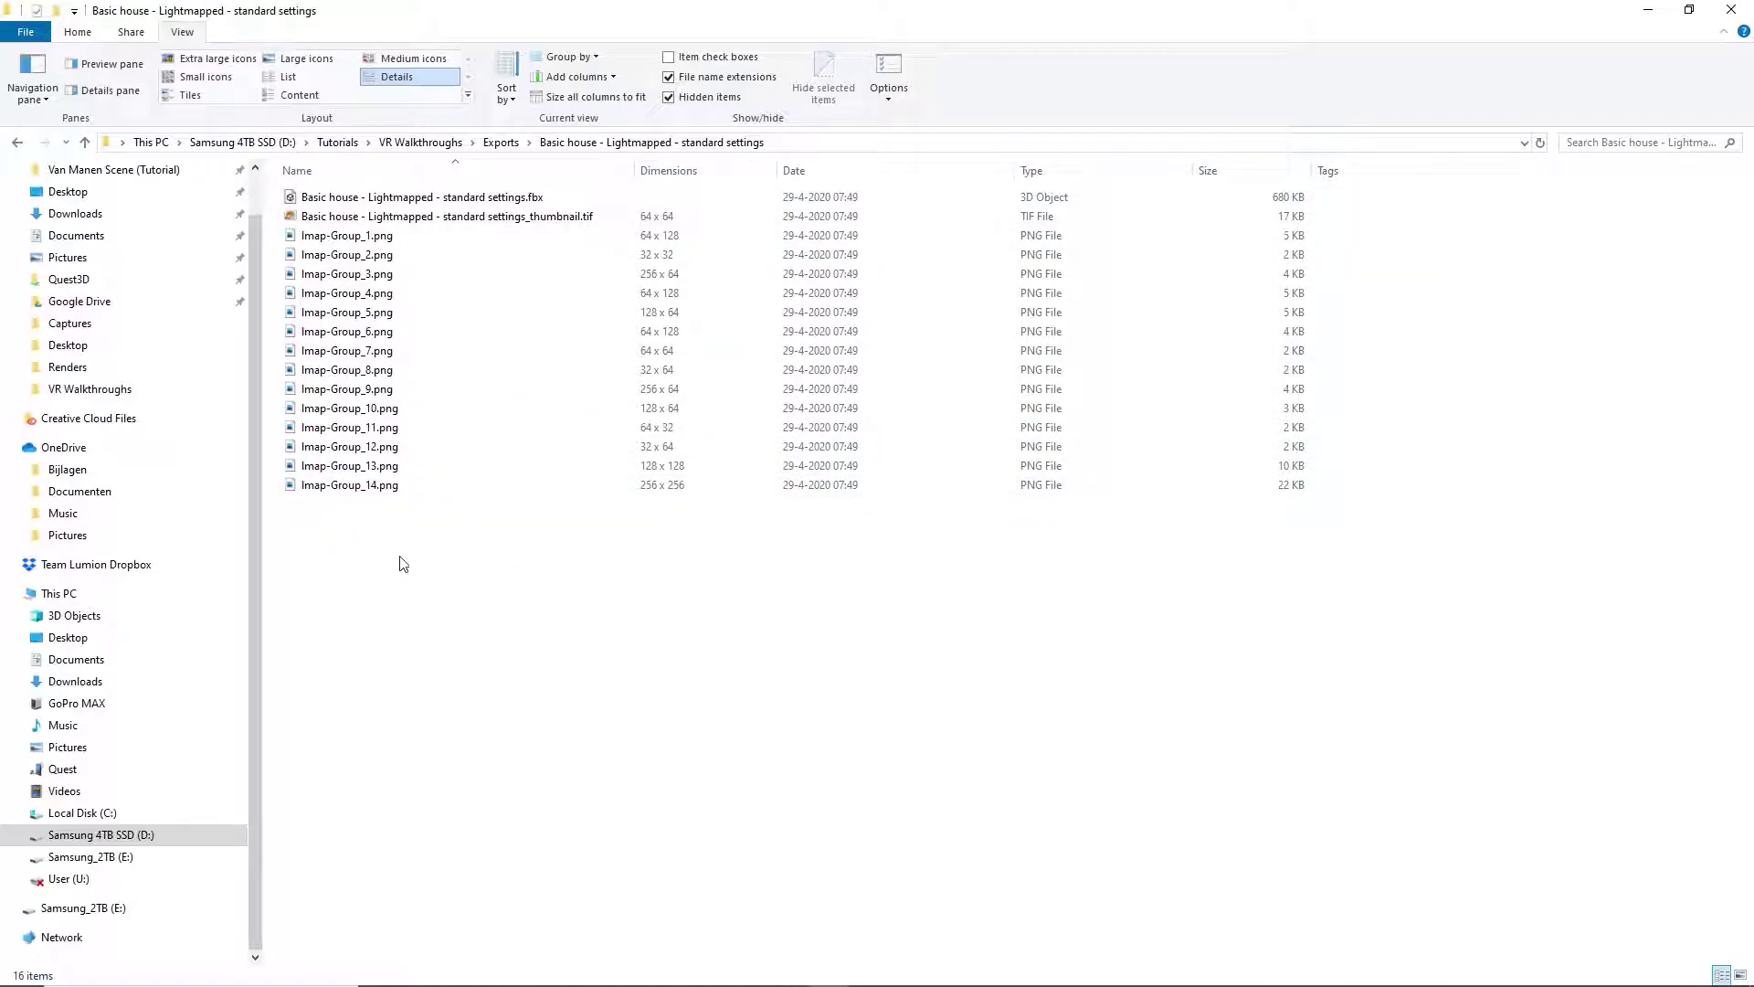
Zip the exported FBX and all its PNG lightmaps under the default name.
{"action": "left_click_drag", "start_coordinate": [395, 553], "coordinate": [322, 201]}
{"action": "right_click", "coordinate": [321, 201]}
{"action": "mouse_move", "coordinate": [382, 362]}
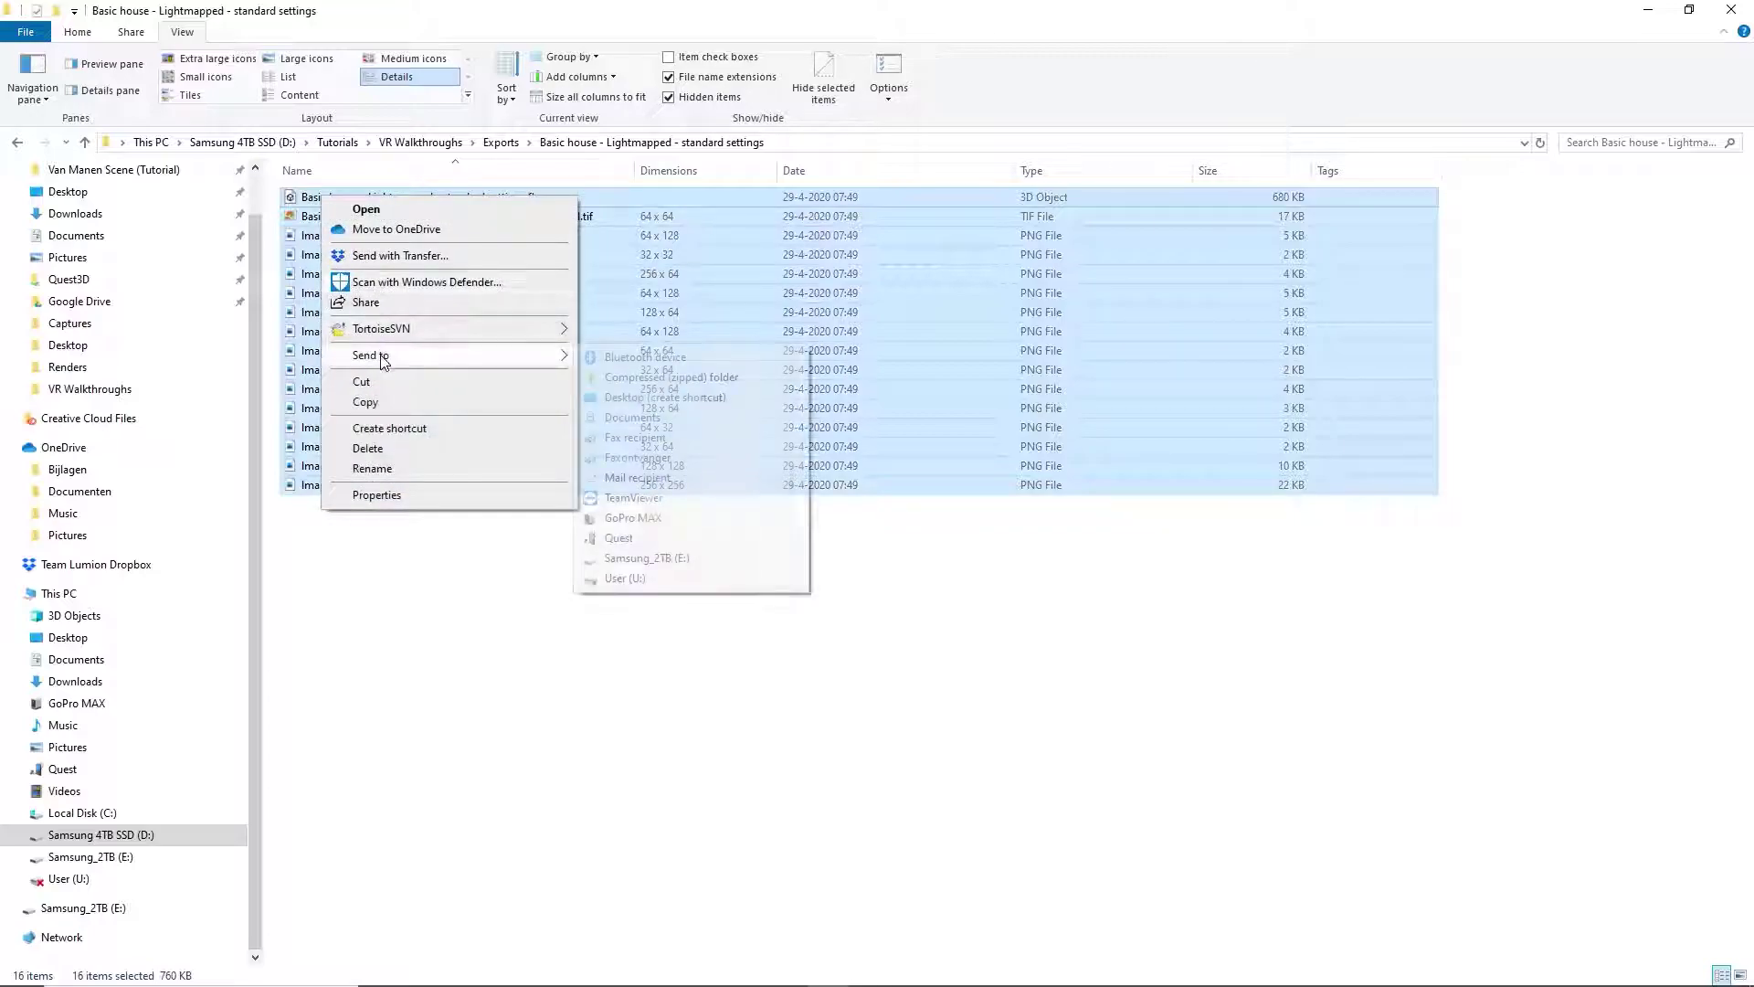
{"action": "left_click", "coordinate": [640, 377]}
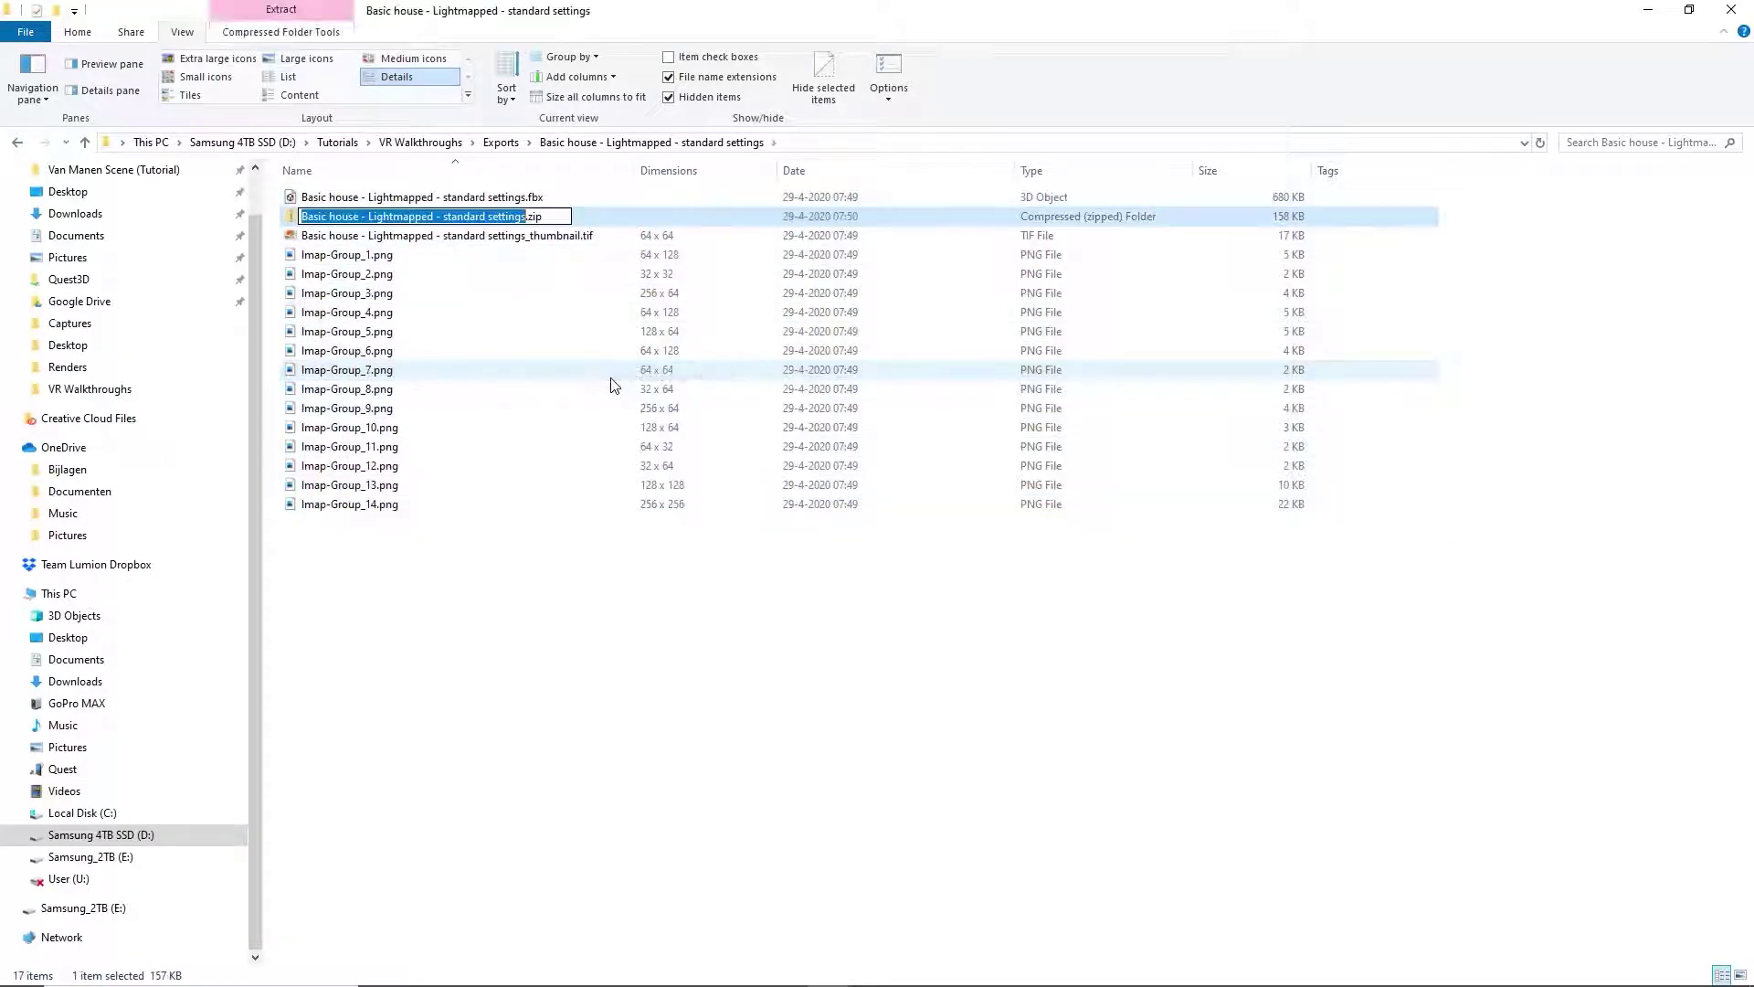
{"action": "key", "text": "Return"}
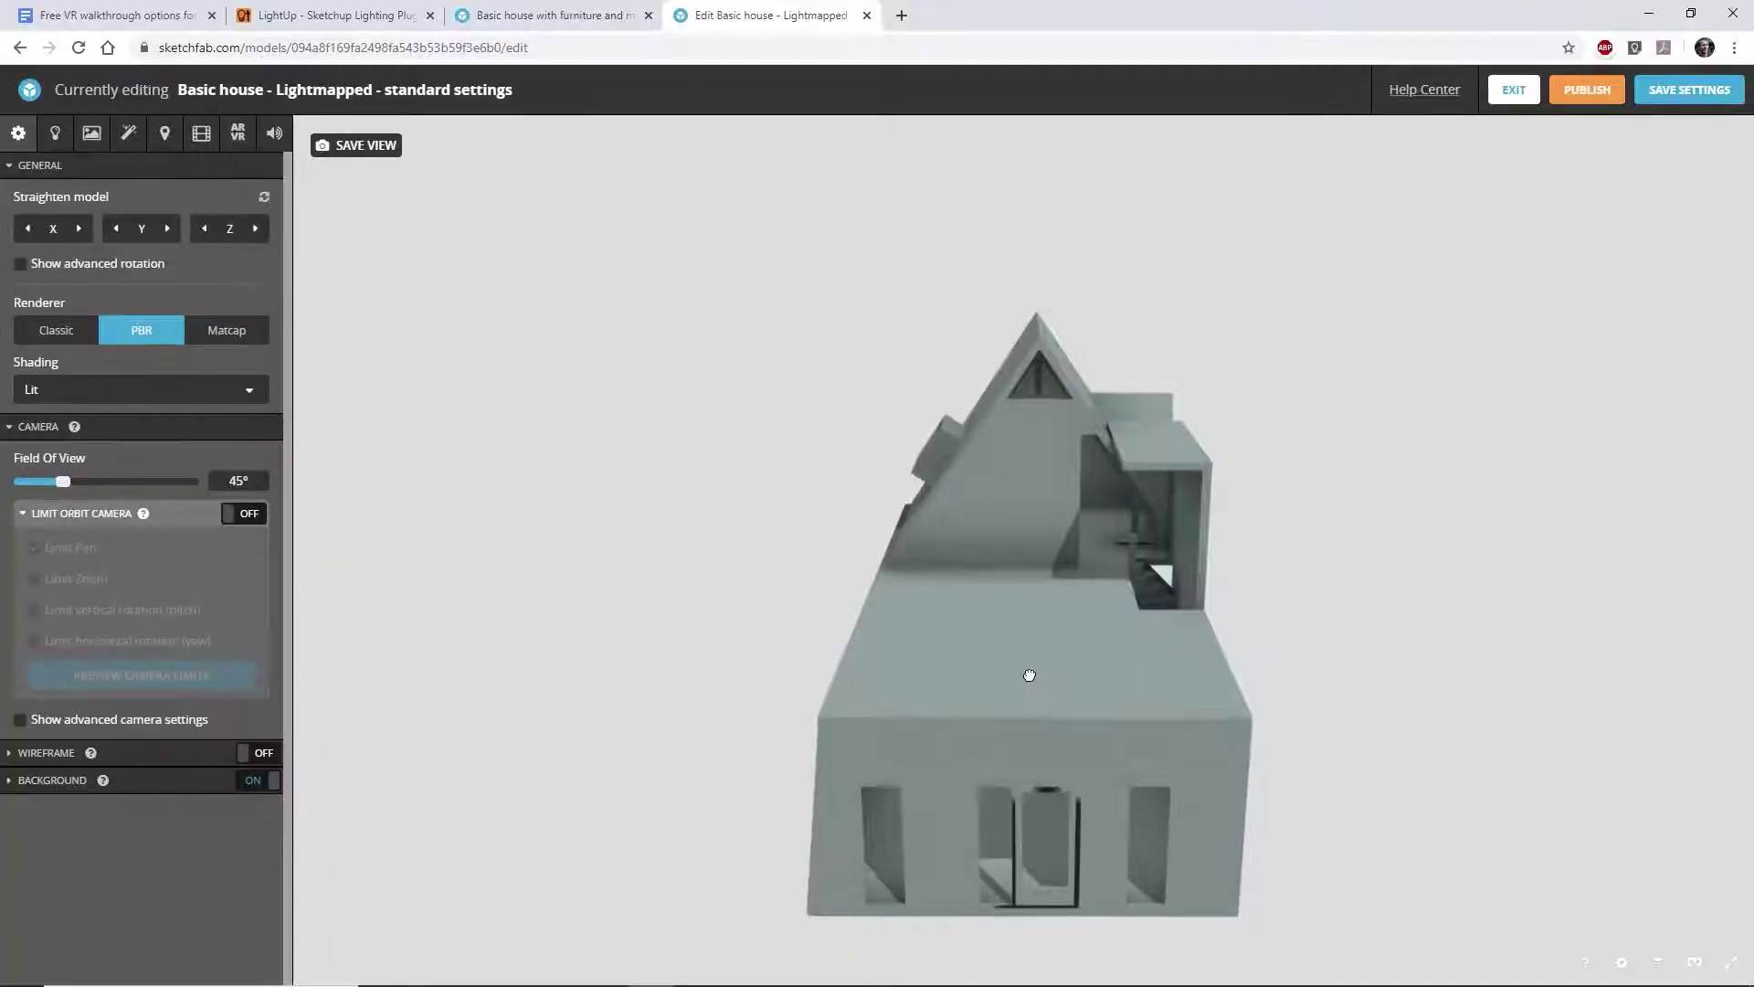
Set the uploaded lightmapped house's shading mode to Shadeless.
{"action": "mouse_move", "coordinate": [1026, 673]}
{"action": "left_mouse_down"}
{"action": "mouse_move", "coordinate": [1006, 633]}
{"action": "mouse_move", "coordinate": [936, 631]}
{"action": "mouse_move", "coordinate": [1086, 629]}
{"action": "mouse_move", "coordinate": [1022, 654]}
{"action": "left_mouse_up"}
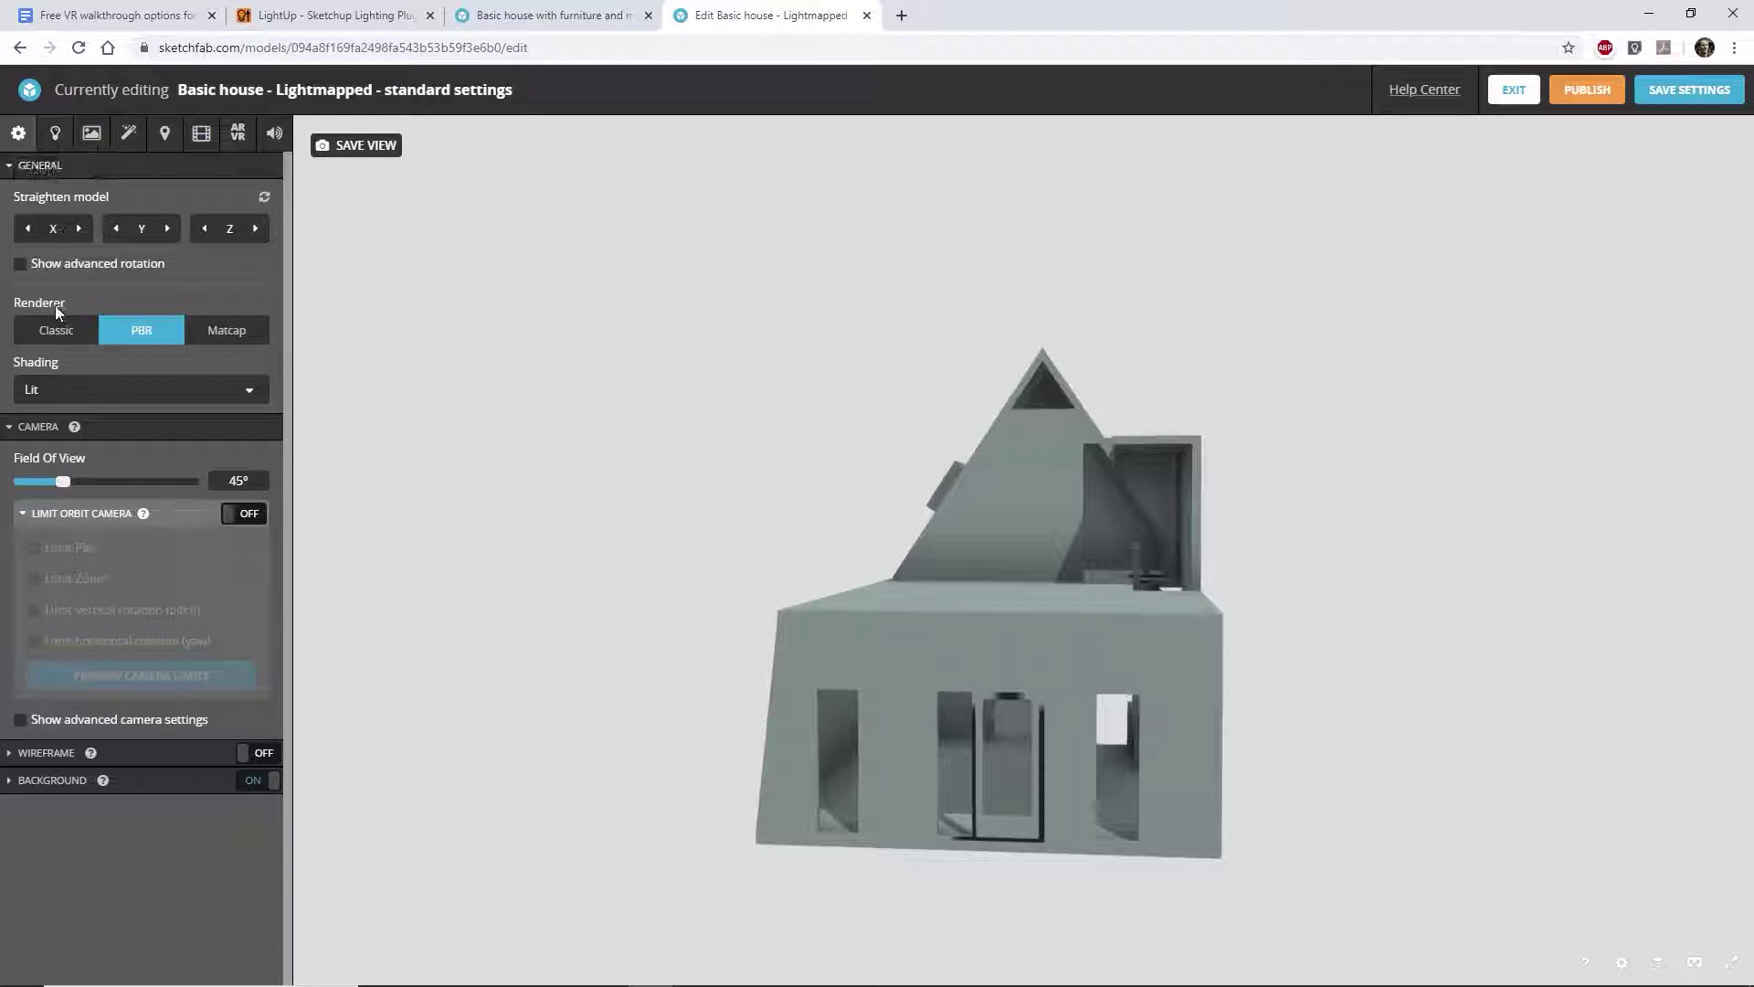
{"action": "left_click", "coordinate": [57, 389]}
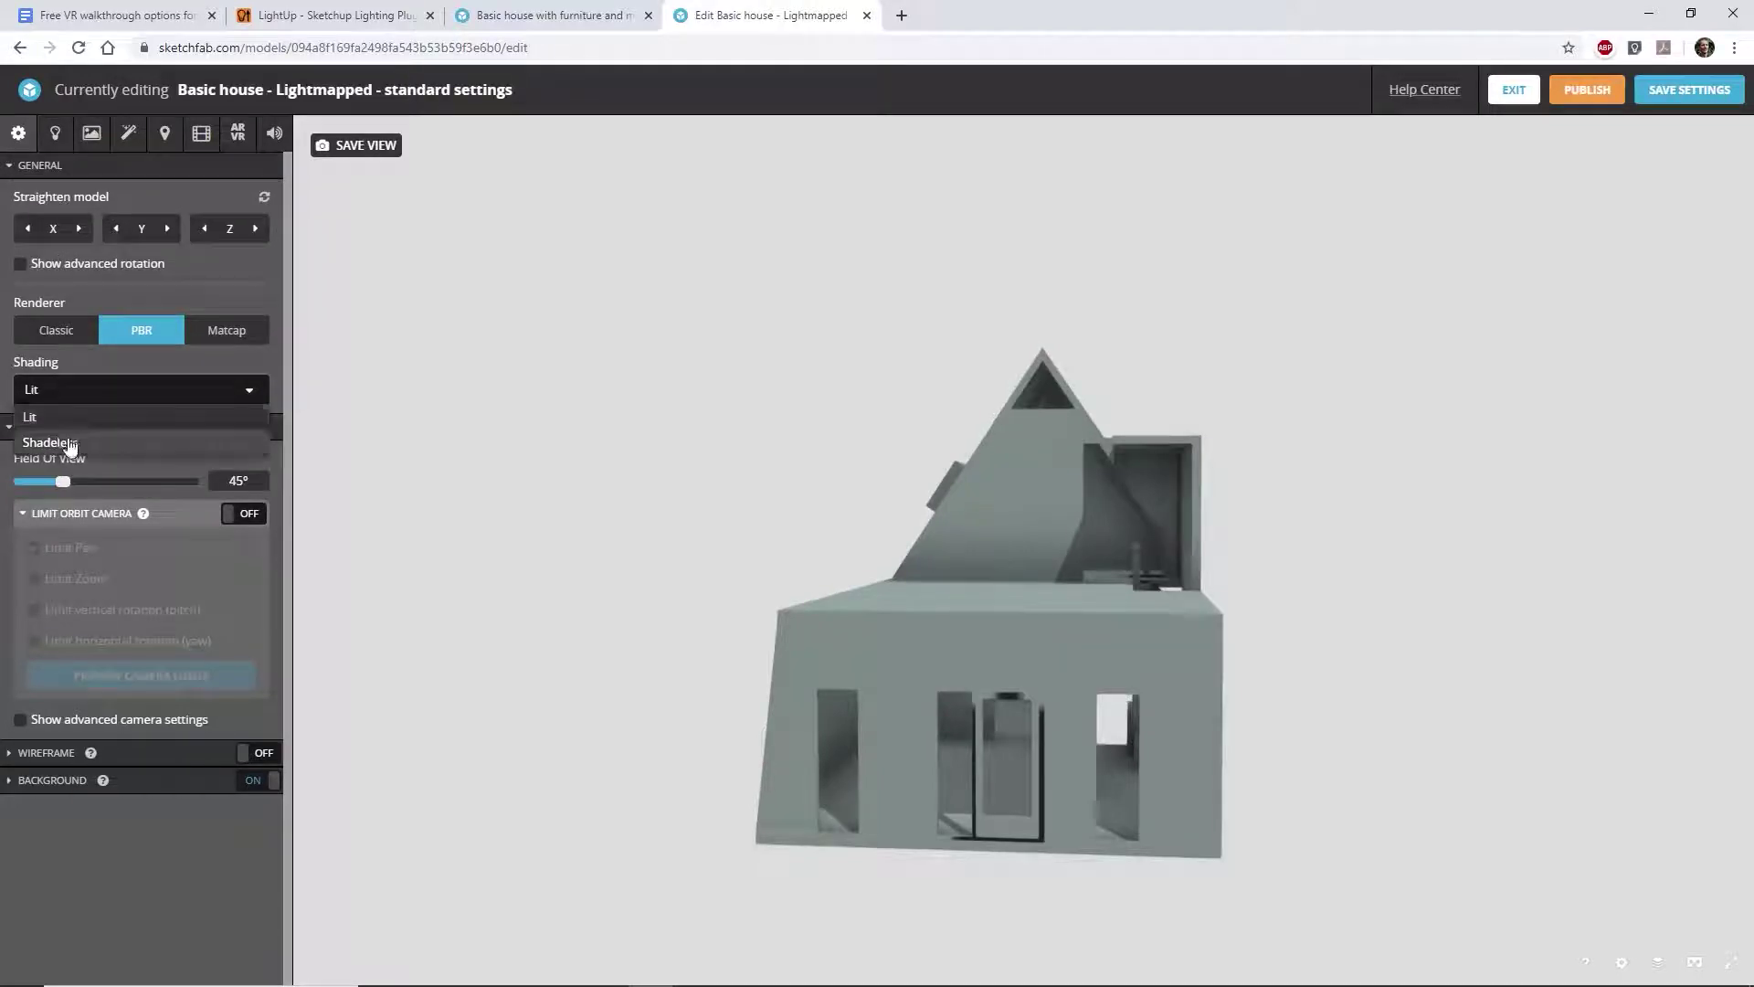
{"action": "left_click", "coordinate": [71, 444]}
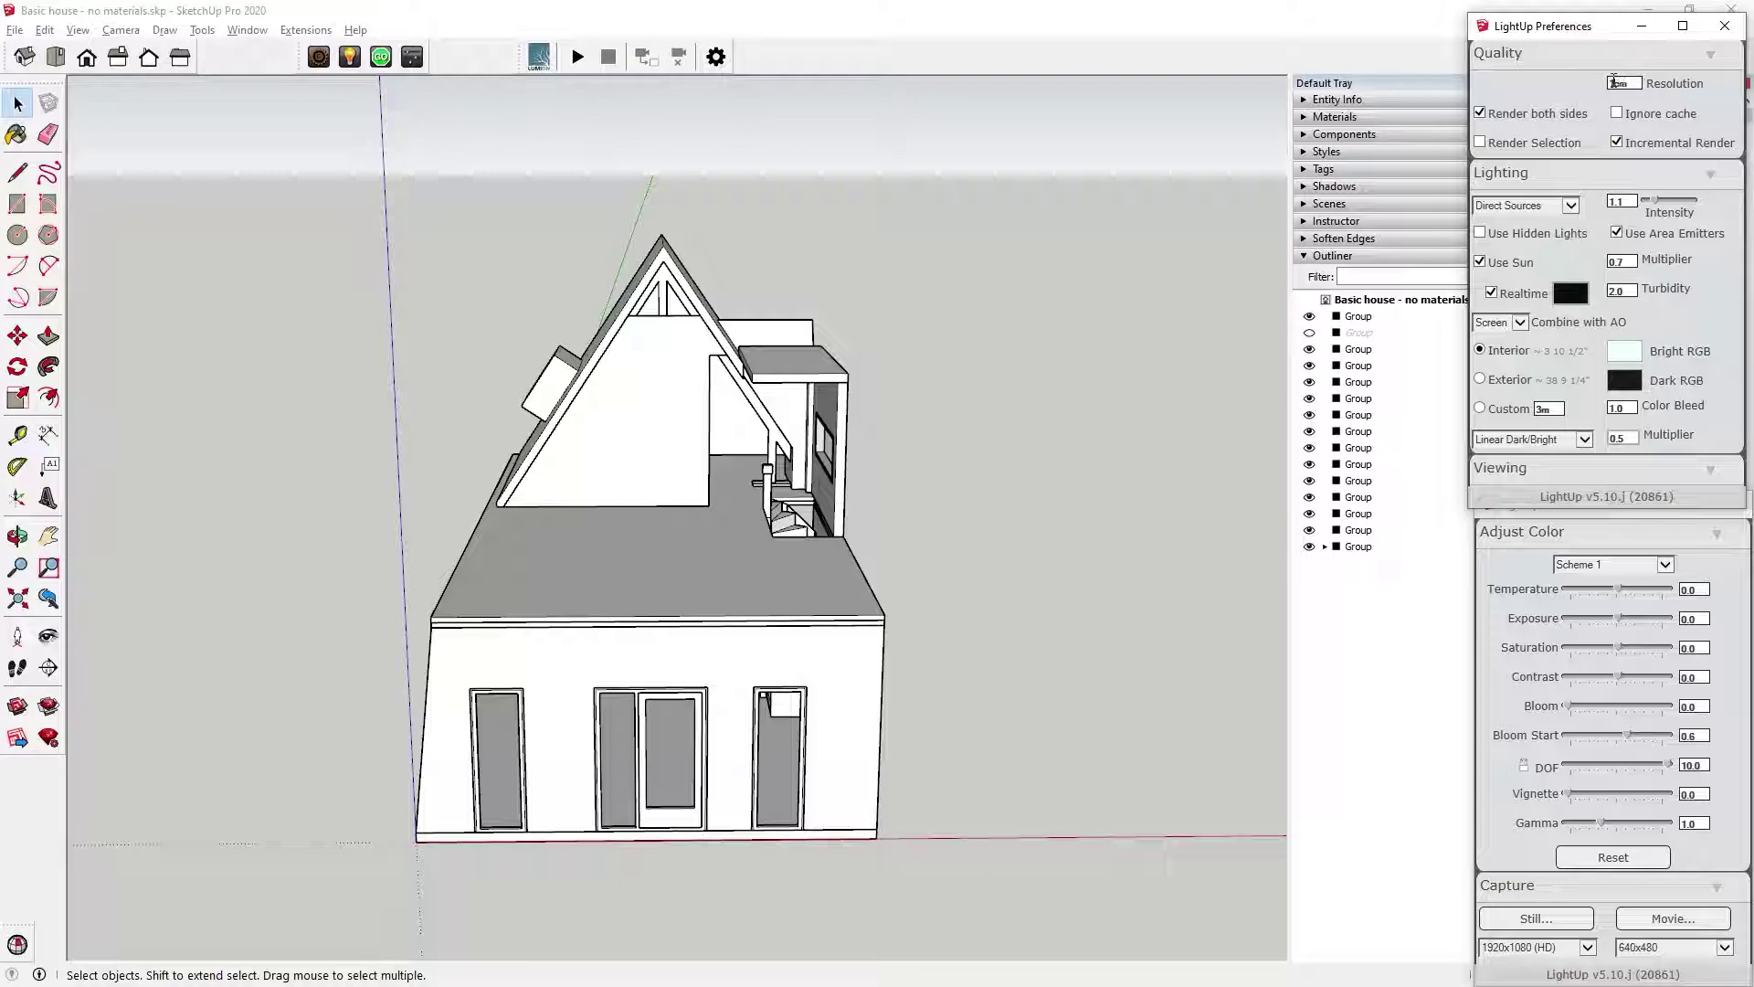
Set LightUp resolution to 10cm, disable both-sides, incremental and realtime rendering, and start the render.
{"action": "type", "text": "10"}
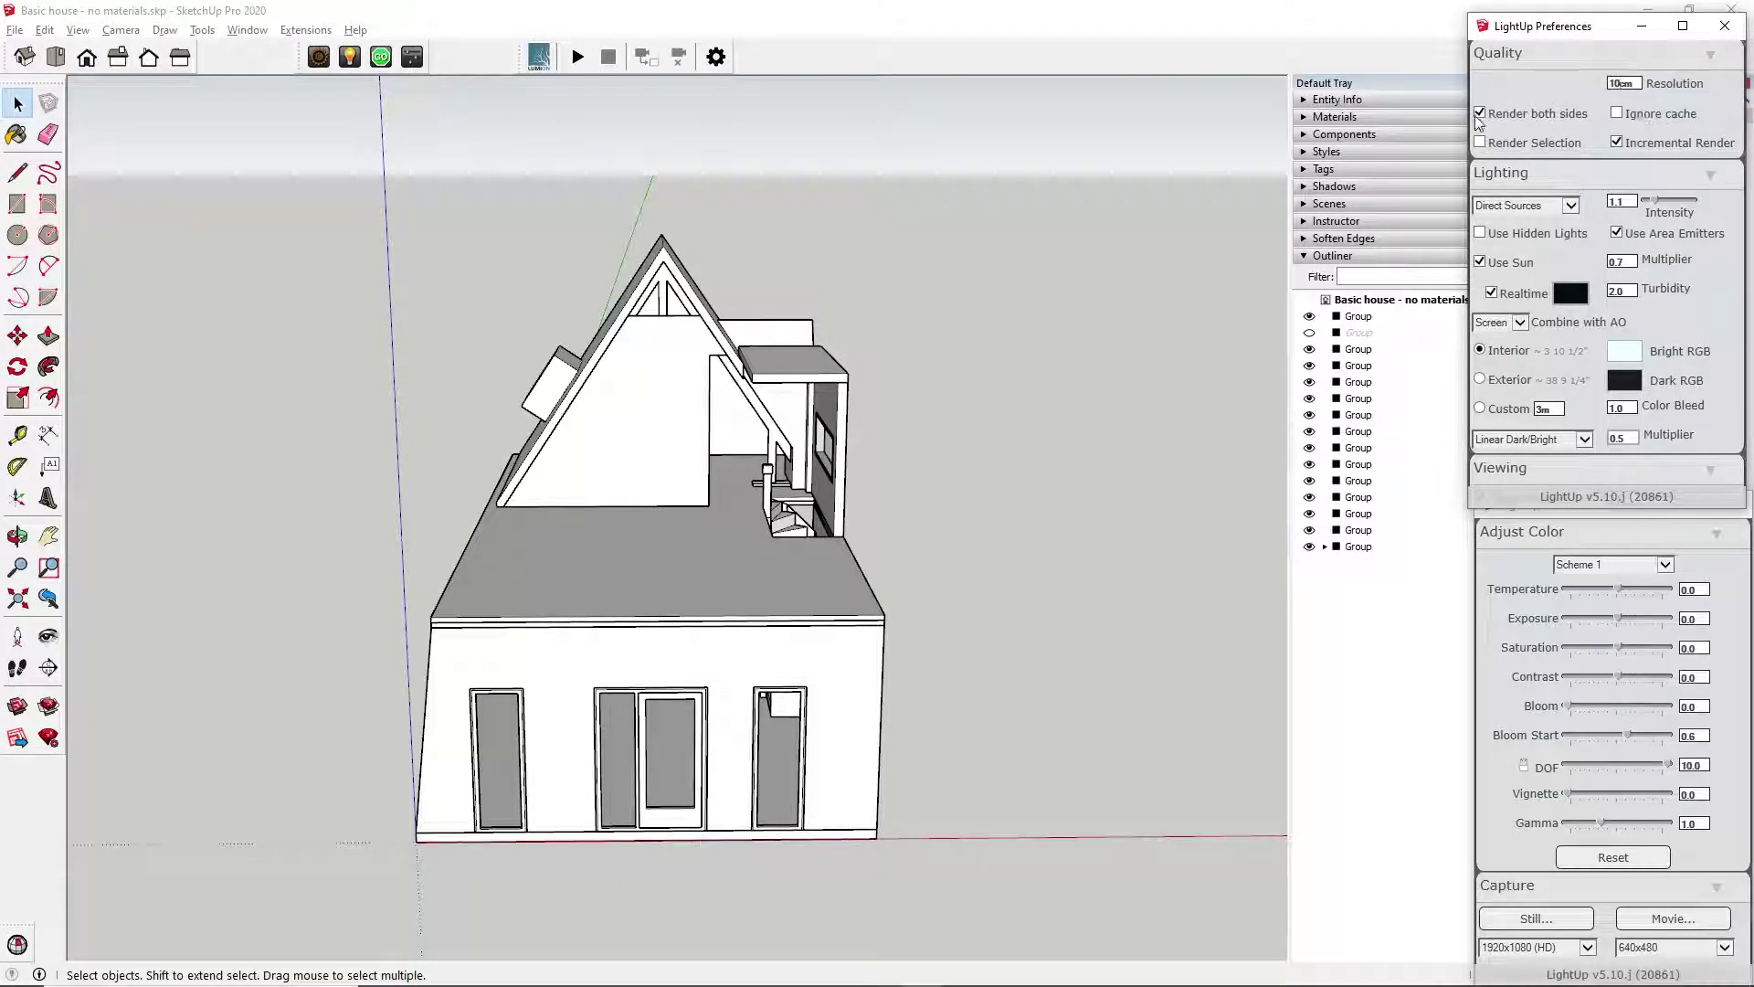
{"action": "left_click", "coordinate": [1480, 115]}
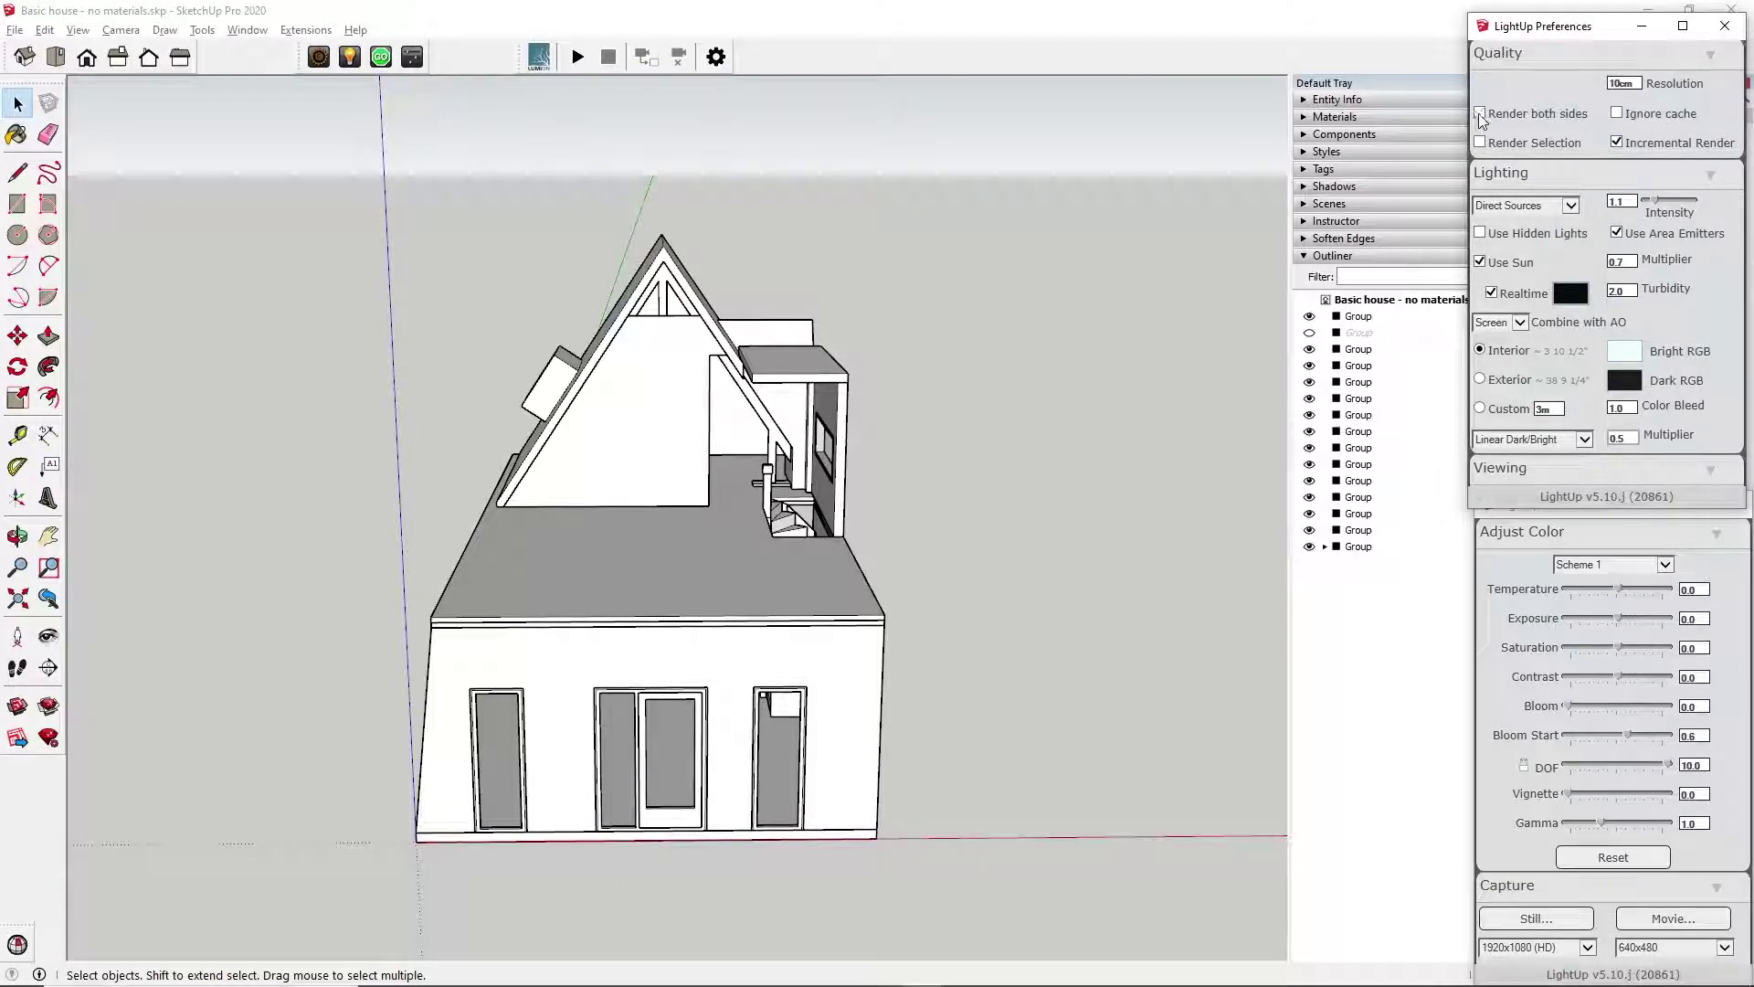
{"action": "left_click", "coordinate": [1618, 144]}
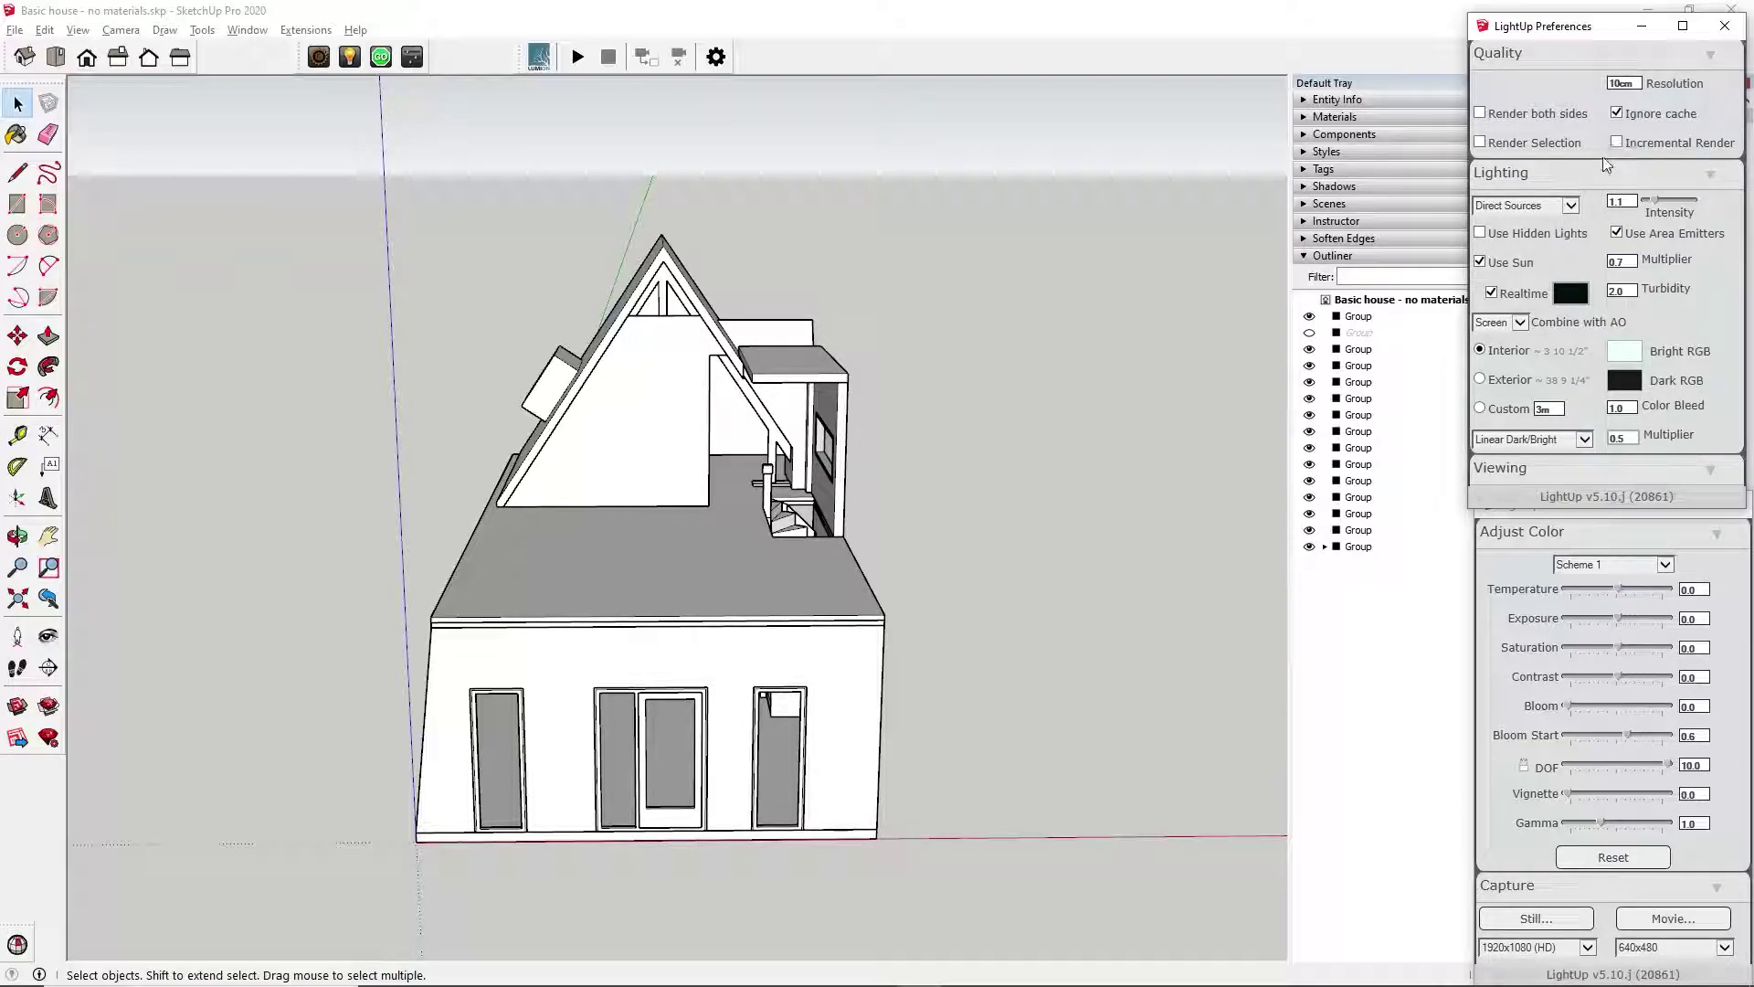
{"action": "left_click", "coordinate": [1493, 292]}
{"action": "left_click", "coordinate": [381, 57]}
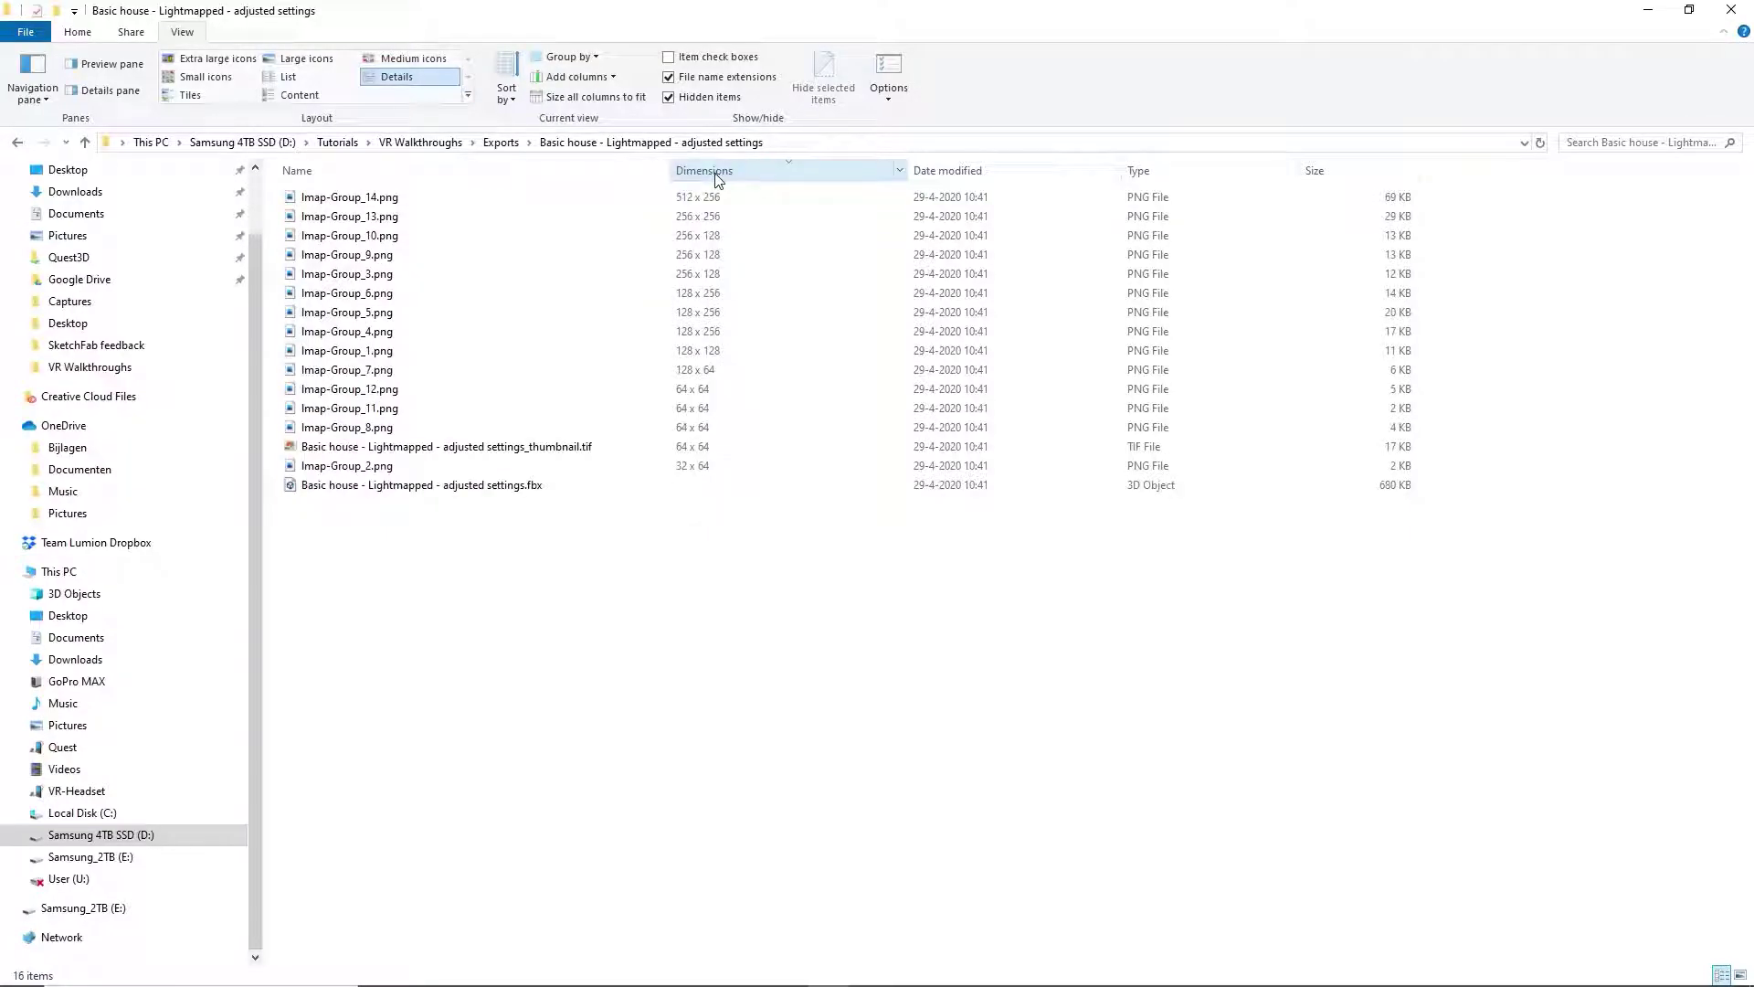
Show the adjusted-settings export's lightmaps as extra large icons and scroll through them.
{"action": "left_click", "coordinate": [224, 63]}
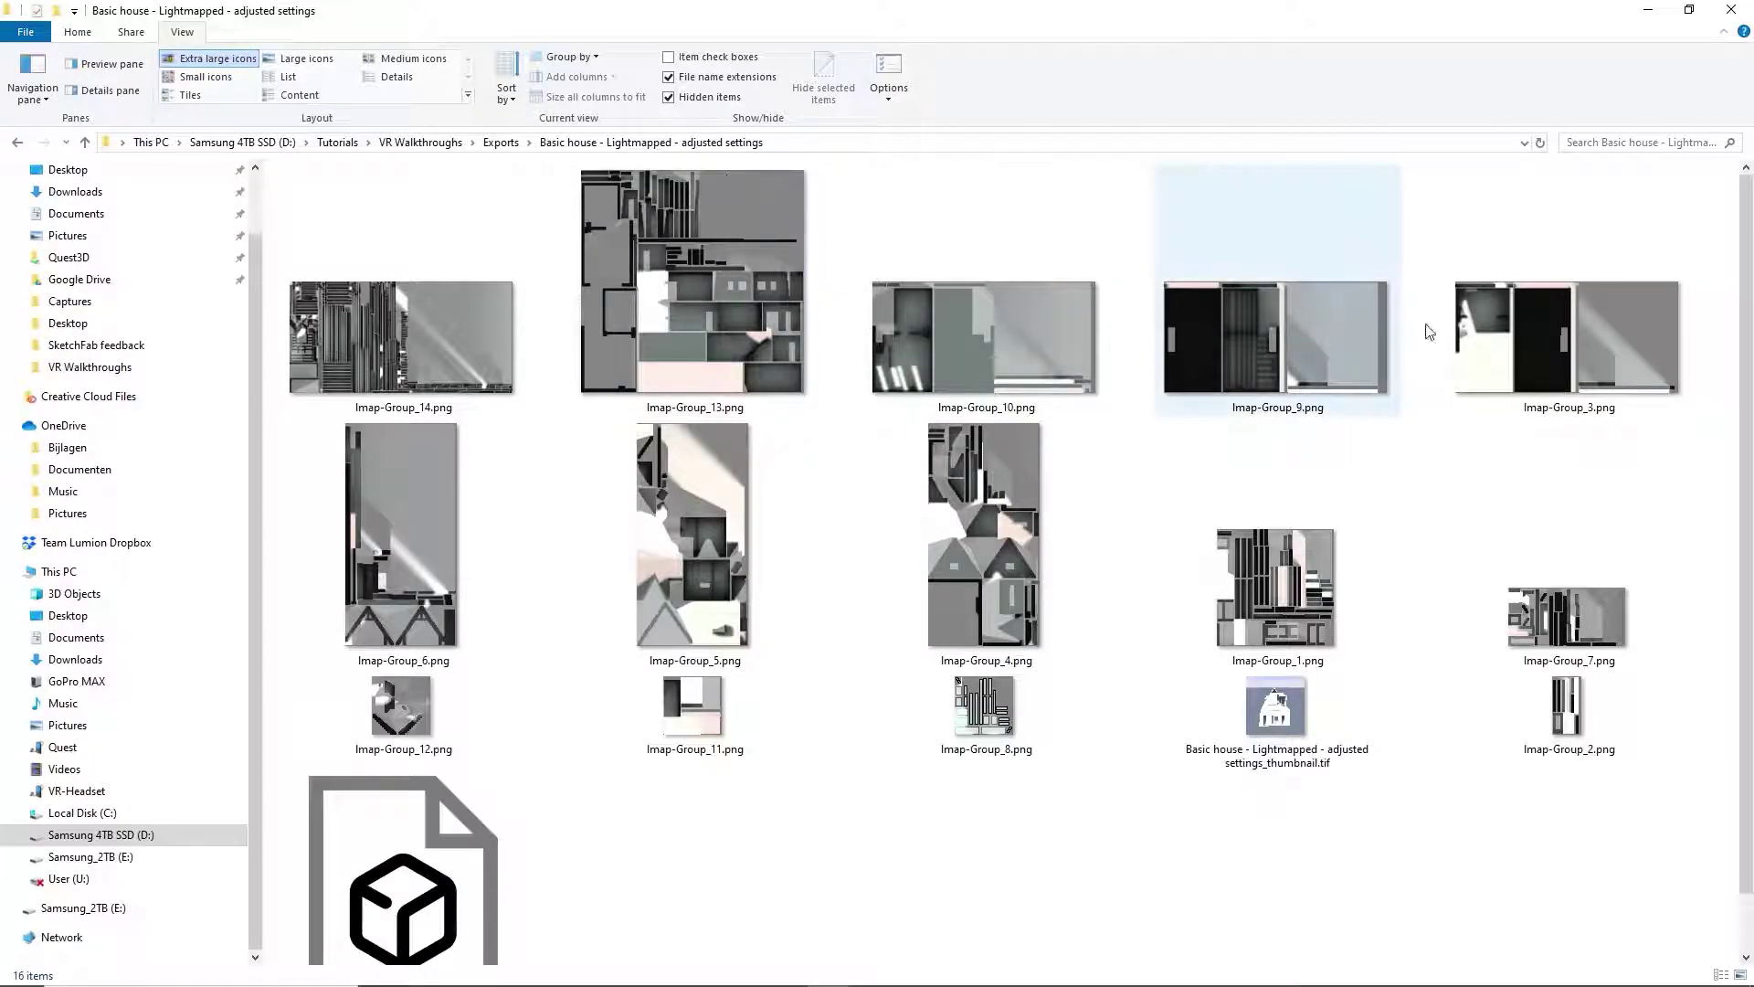
{"action": "left_click_drag", "start_coordinate": [1747, 429], "coordinate": [1740, 509]}
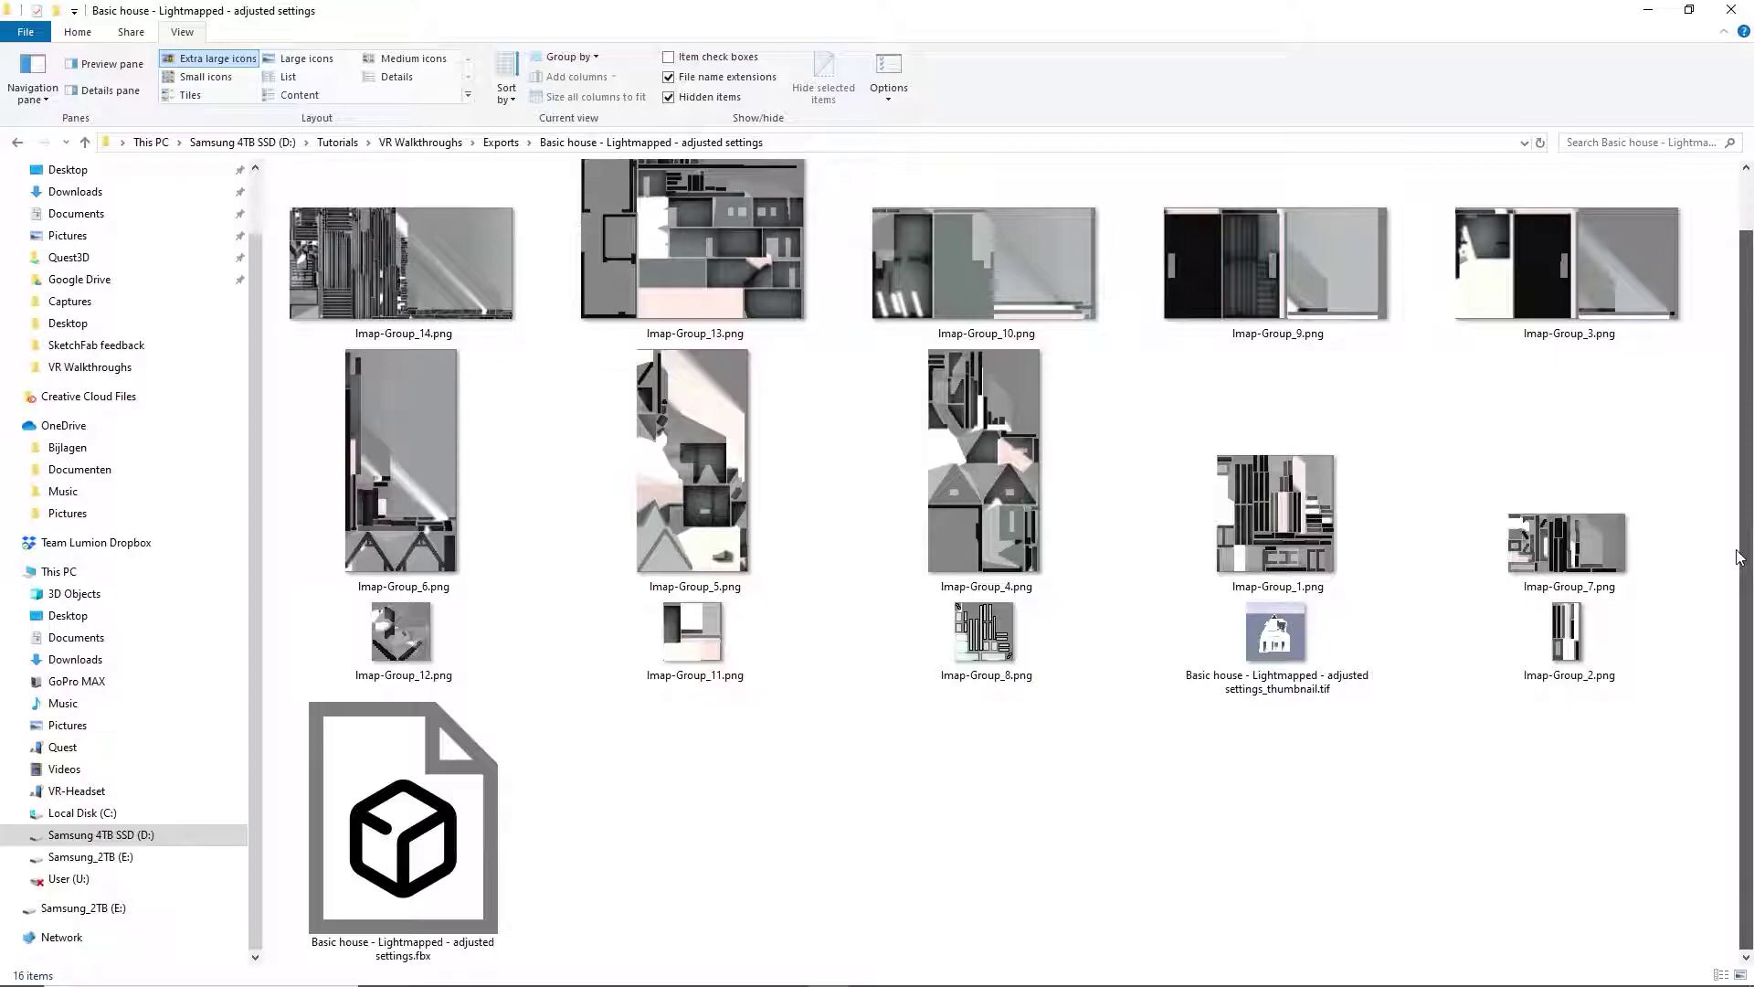
Orbit the house and rotate the environment lighting around it.
{"action": "scroll", "coordinate": [1745, 491], "scroll_direction": "up", "scroll_amount": 1}
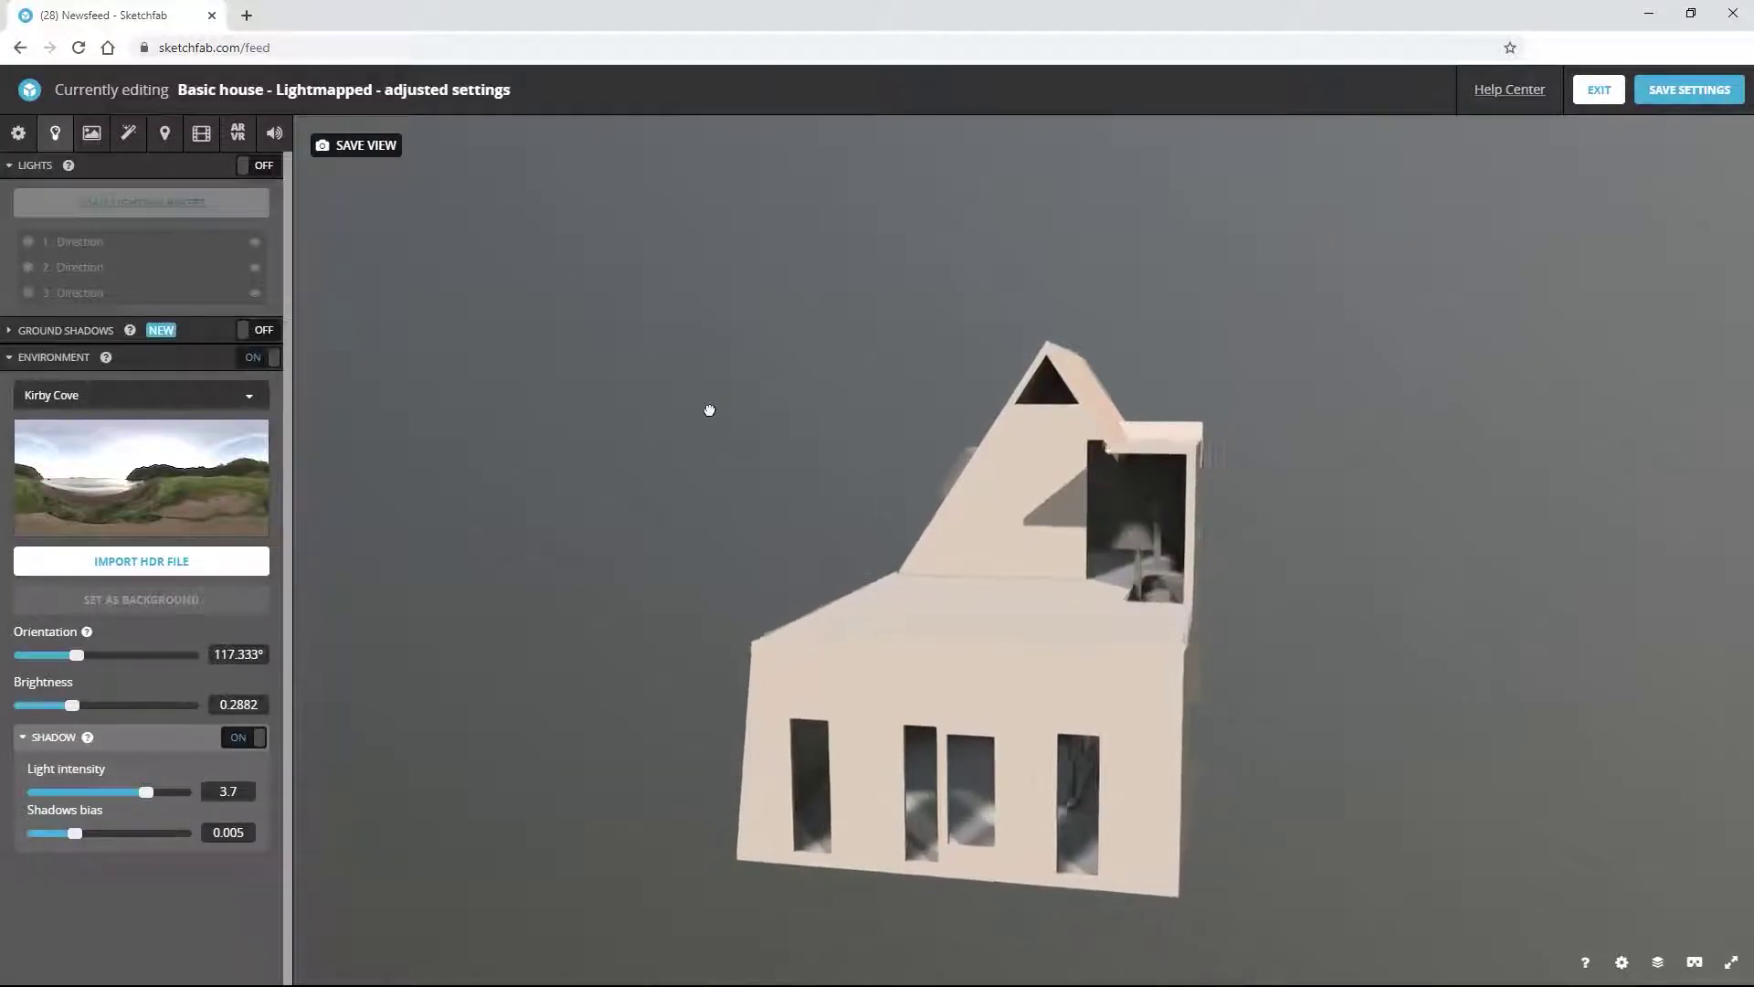
{"action": "mouse_move", "coordinate": [709, 411]}
{"action": "left_mouse_down"}
{"action": "mouse_move", "coordinate": [742, 411]}
{"action": "mouse_move", "coordinate": [756, 384]}
{"action": "mouse_move", "coordinate": [736, 380]}
{"action": "mouse_move", "coordinate": [733, 408]}
{"action": "left_mouse_up"}
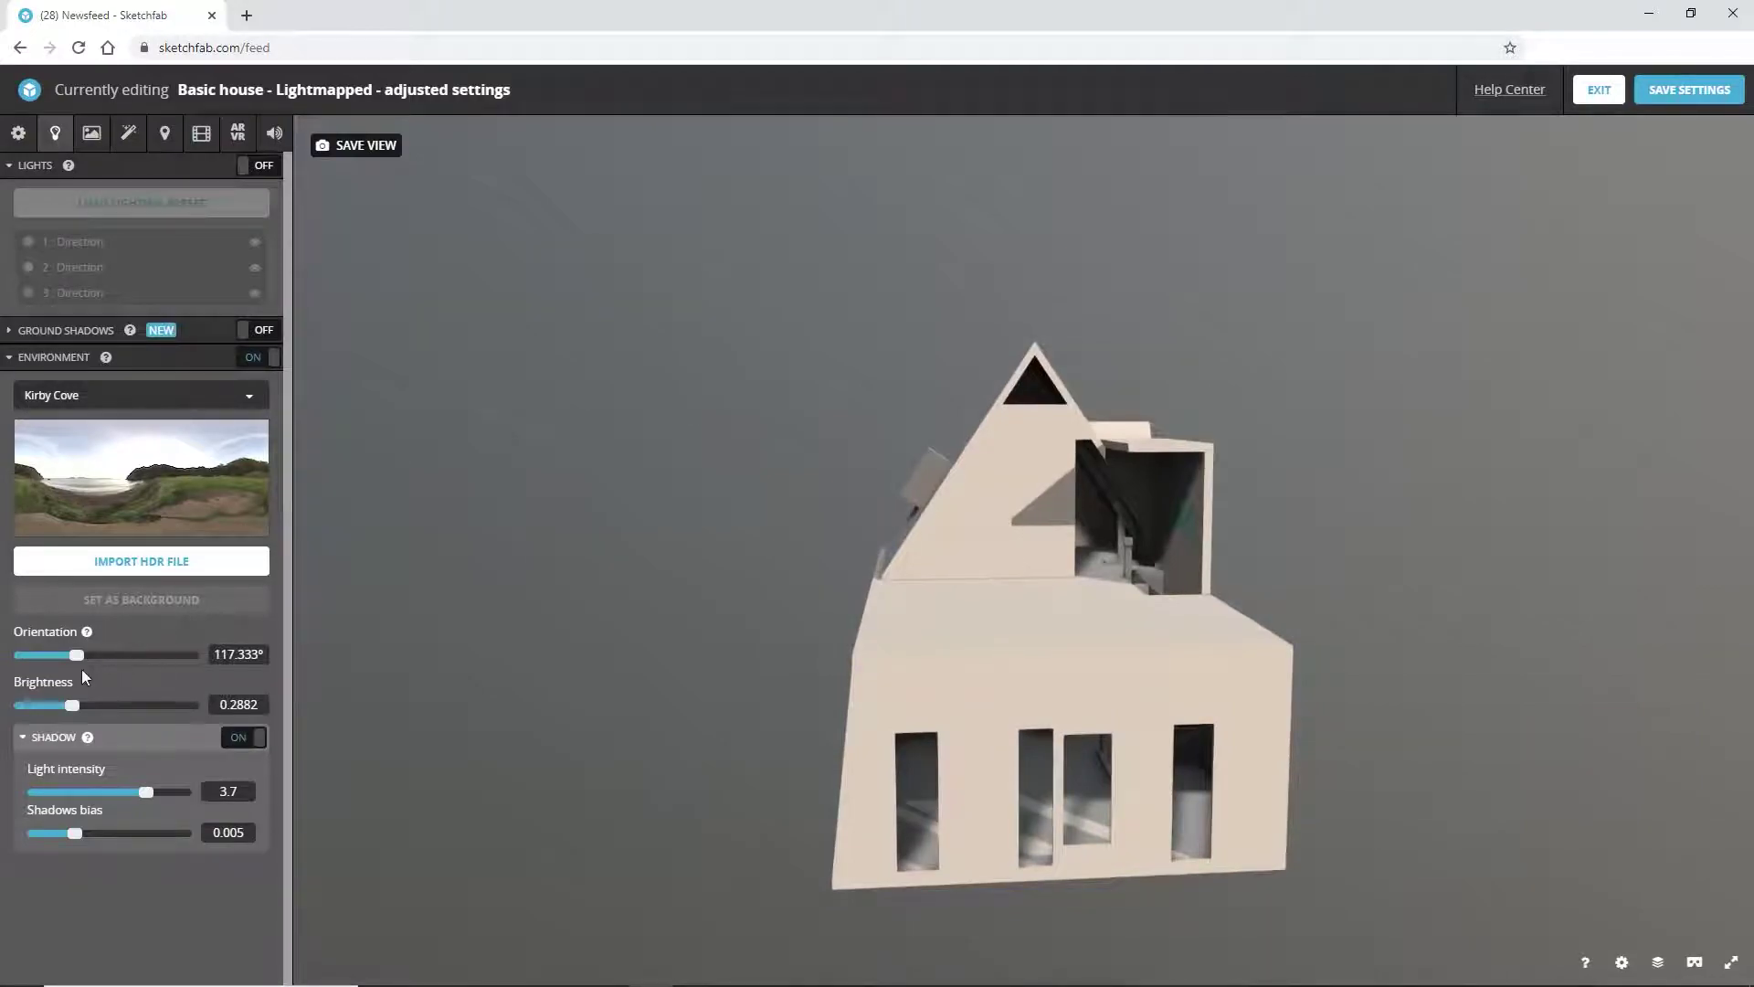
{"action": "left_click_drag", "start_coordinate": [81, 654], "coordinate": [104, 659]}
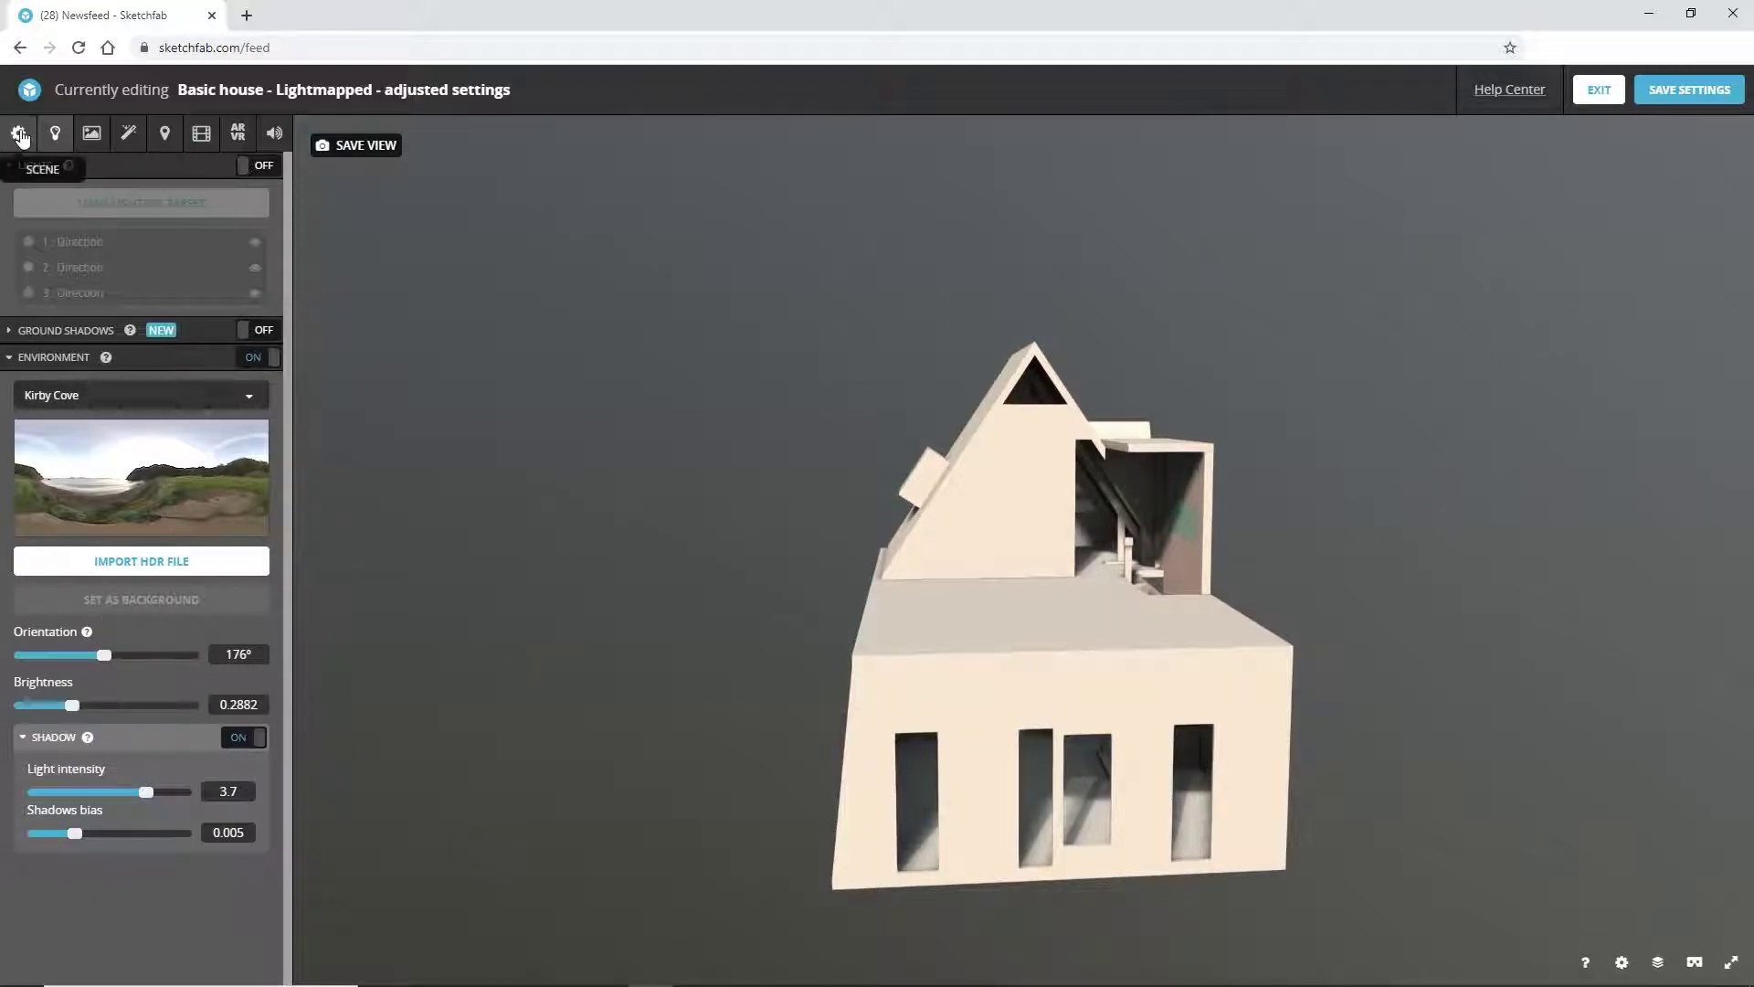
Set the model's shading to Shadeless in Scene settings and view the house from the front.
{"action": "left_click", "coordinate": [21, 136]}
{"action": "left_click", "coordinate": [85, 313]}
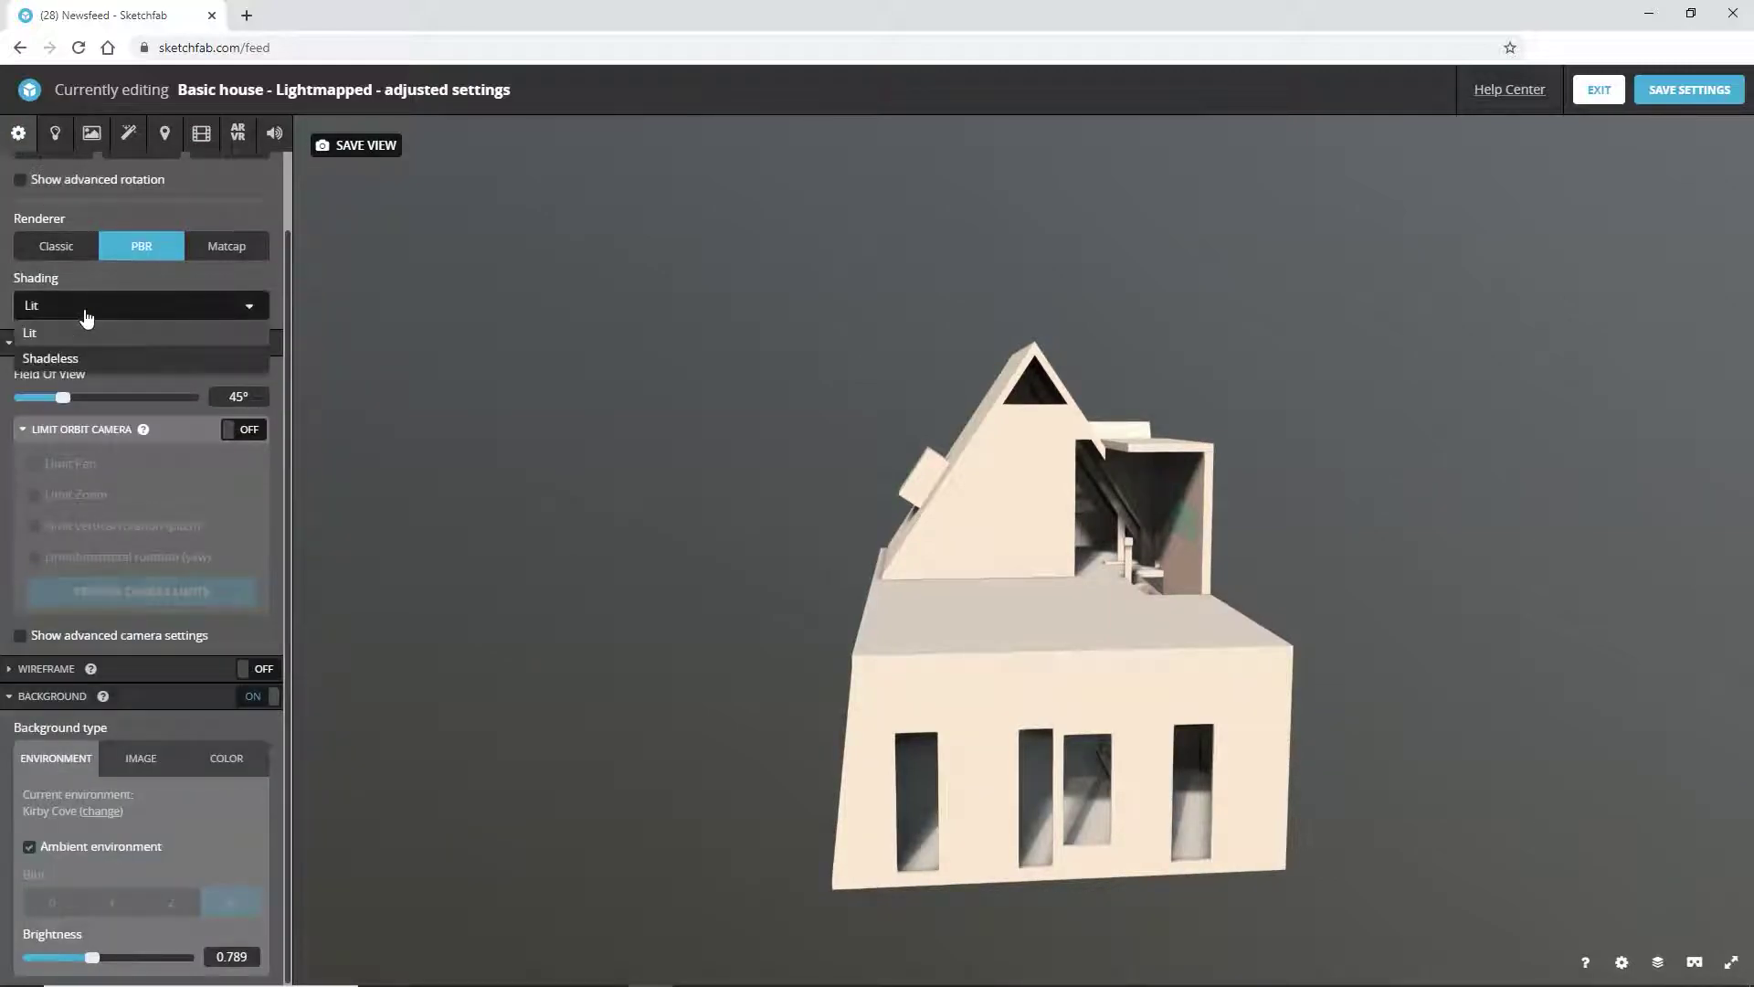
{"action": "left_click", "coordinate": [62, 360]}
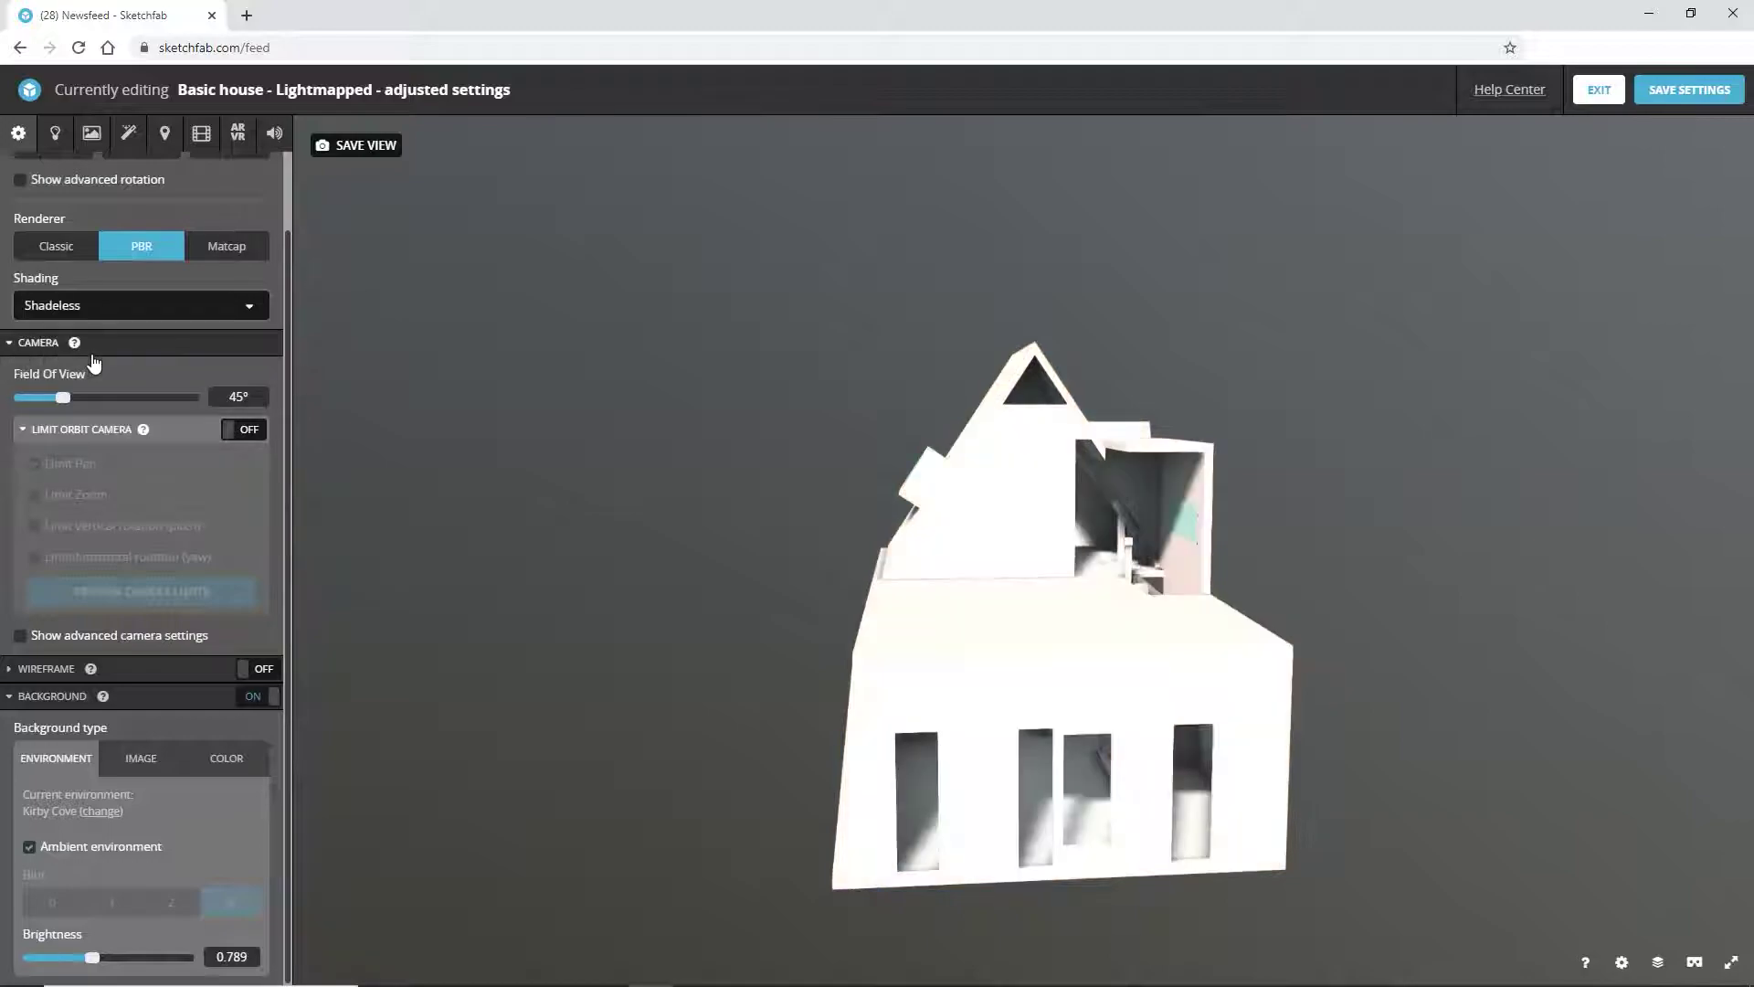
{"action": "mouse_move", "coordinate": [594, 563]}
{"action": "left_mouse_down"}
{"action": "mouse_move", "coordinate": [561, 564]}
{"action": "mouse_move", "coordinate": [557, 524]}
{"action": "mouse_move", "coordinate": [584, 553]}
{"action": "left_mouse_up"}
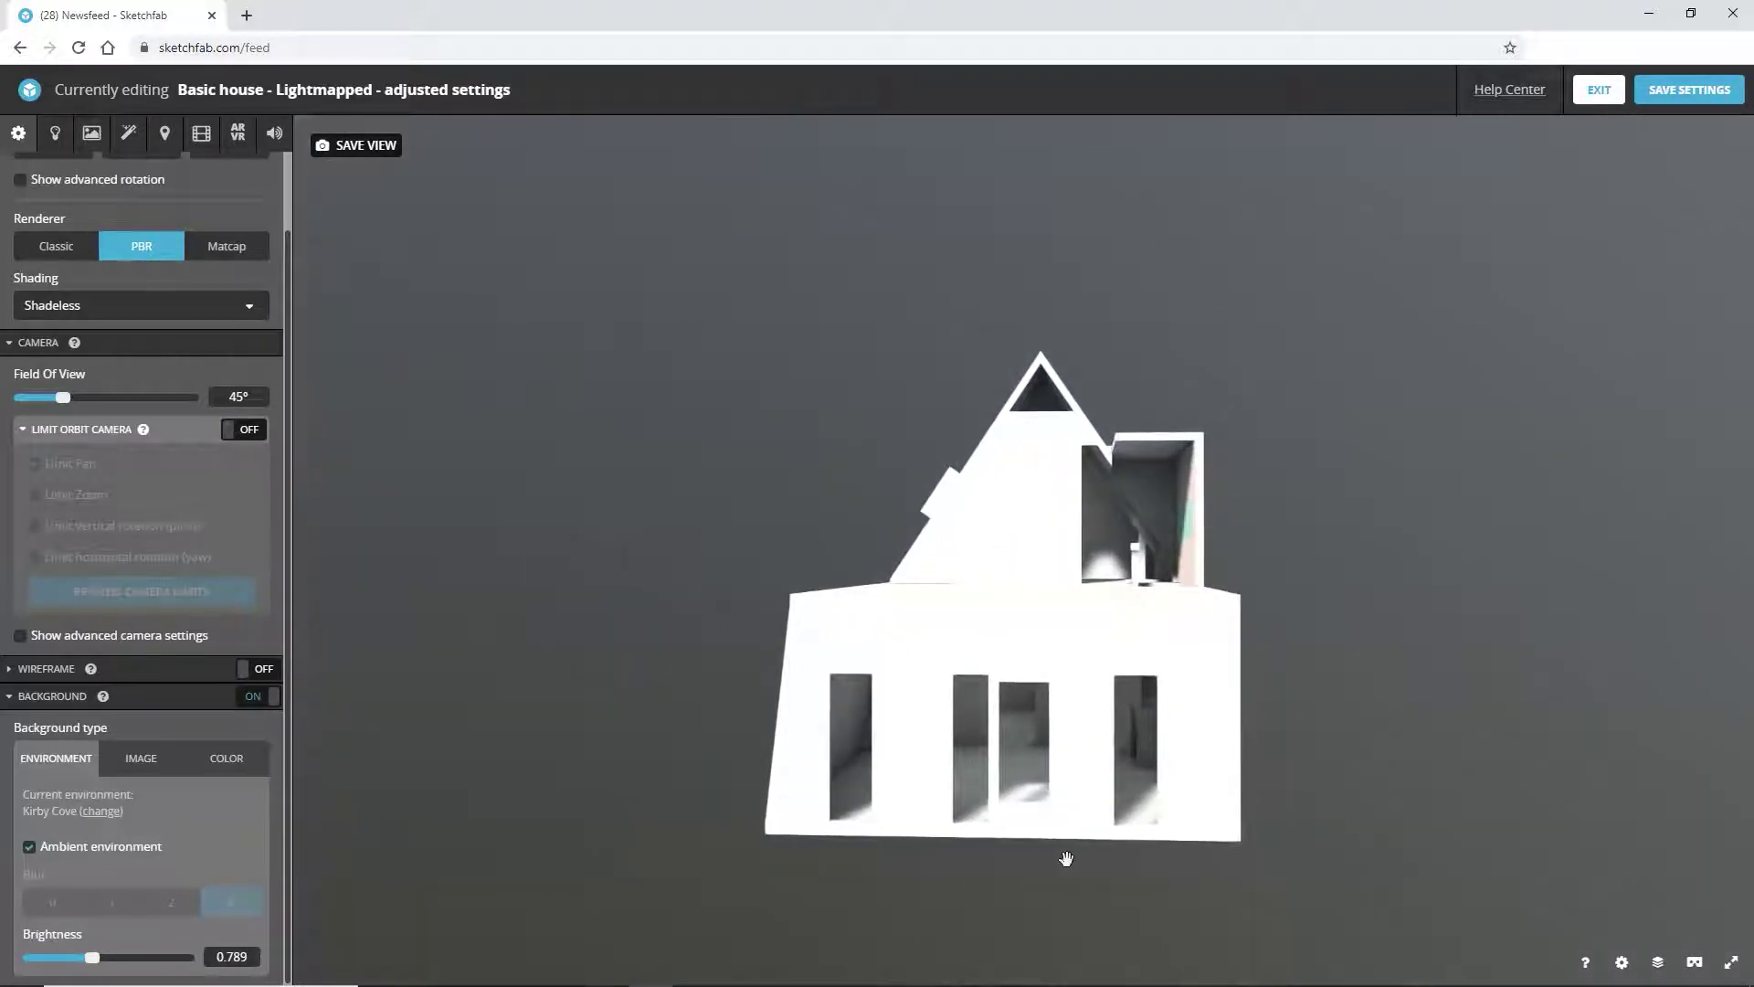
Fly the camera through a window into the house and look up toward the ceiling and doorway.
{"action": "double_click", "coordinate": [970, 751]}
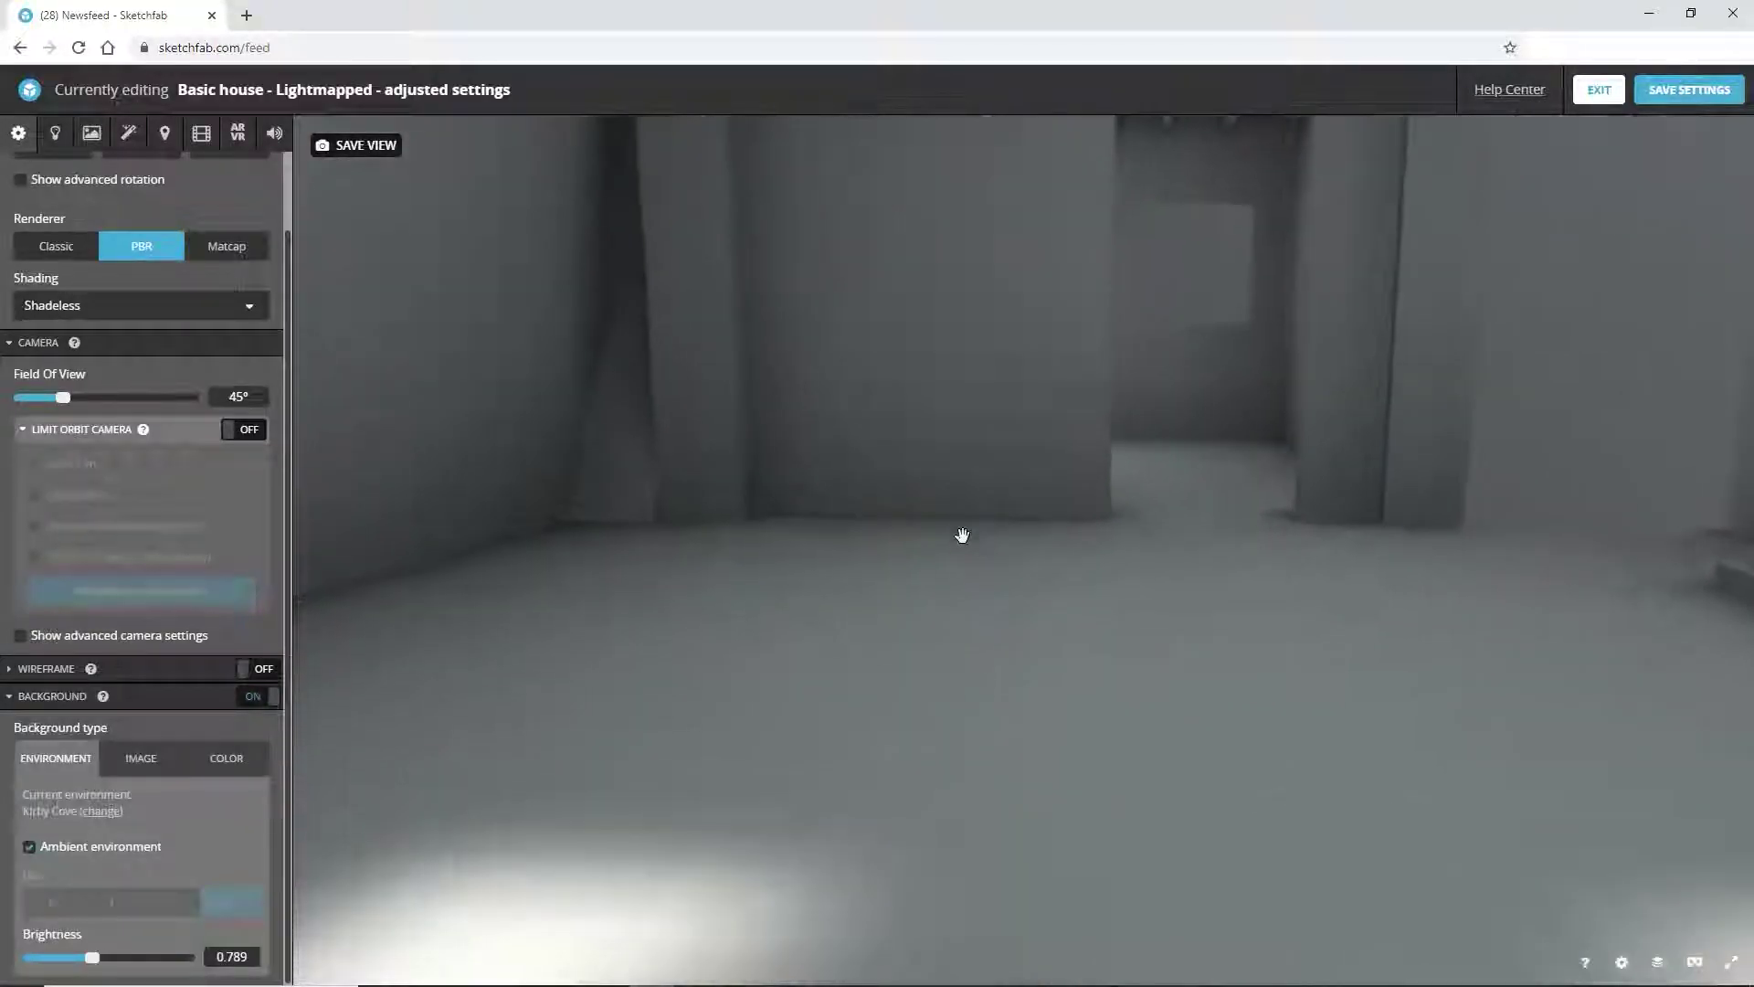
{"action": "left_click_drag", "start_coordinate": [950, 387], "coordinate": [932, 603]}
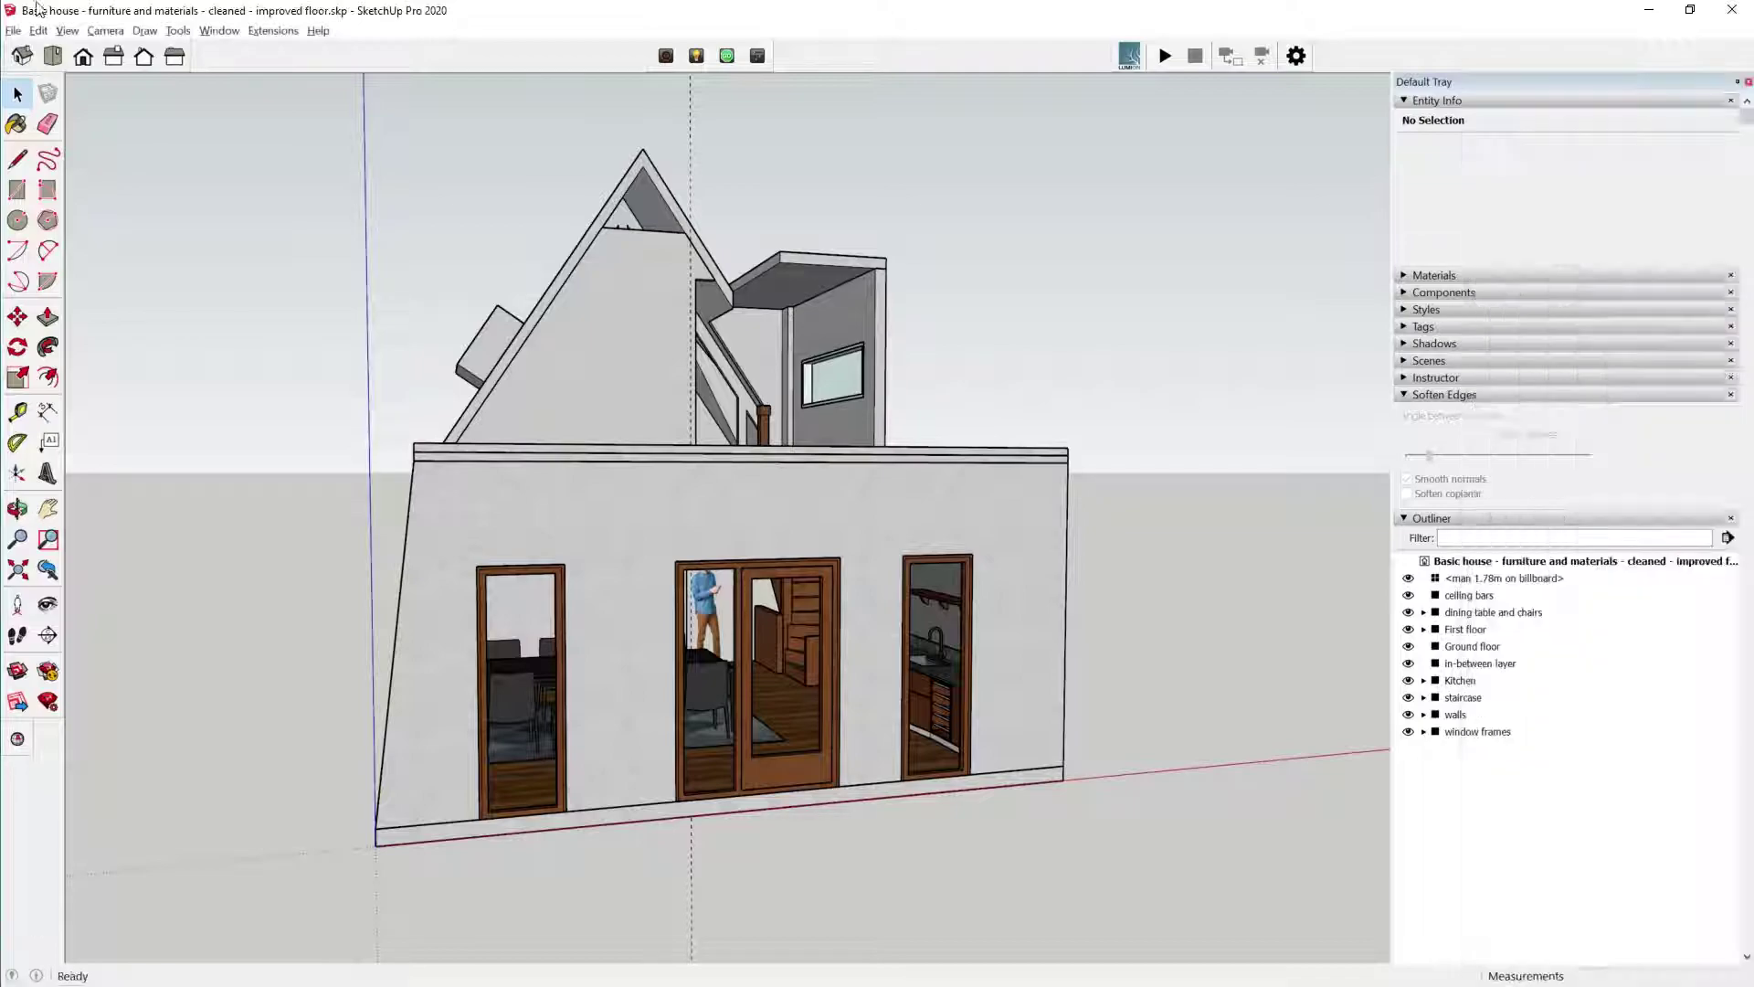
Clear the LightUp cache through Tools > LightUp > Utilities and confirm.
{"action": "left_click", "coordinate": [178, 30]}
{"action": "mouse_move", "coordinate": [271, 453]}
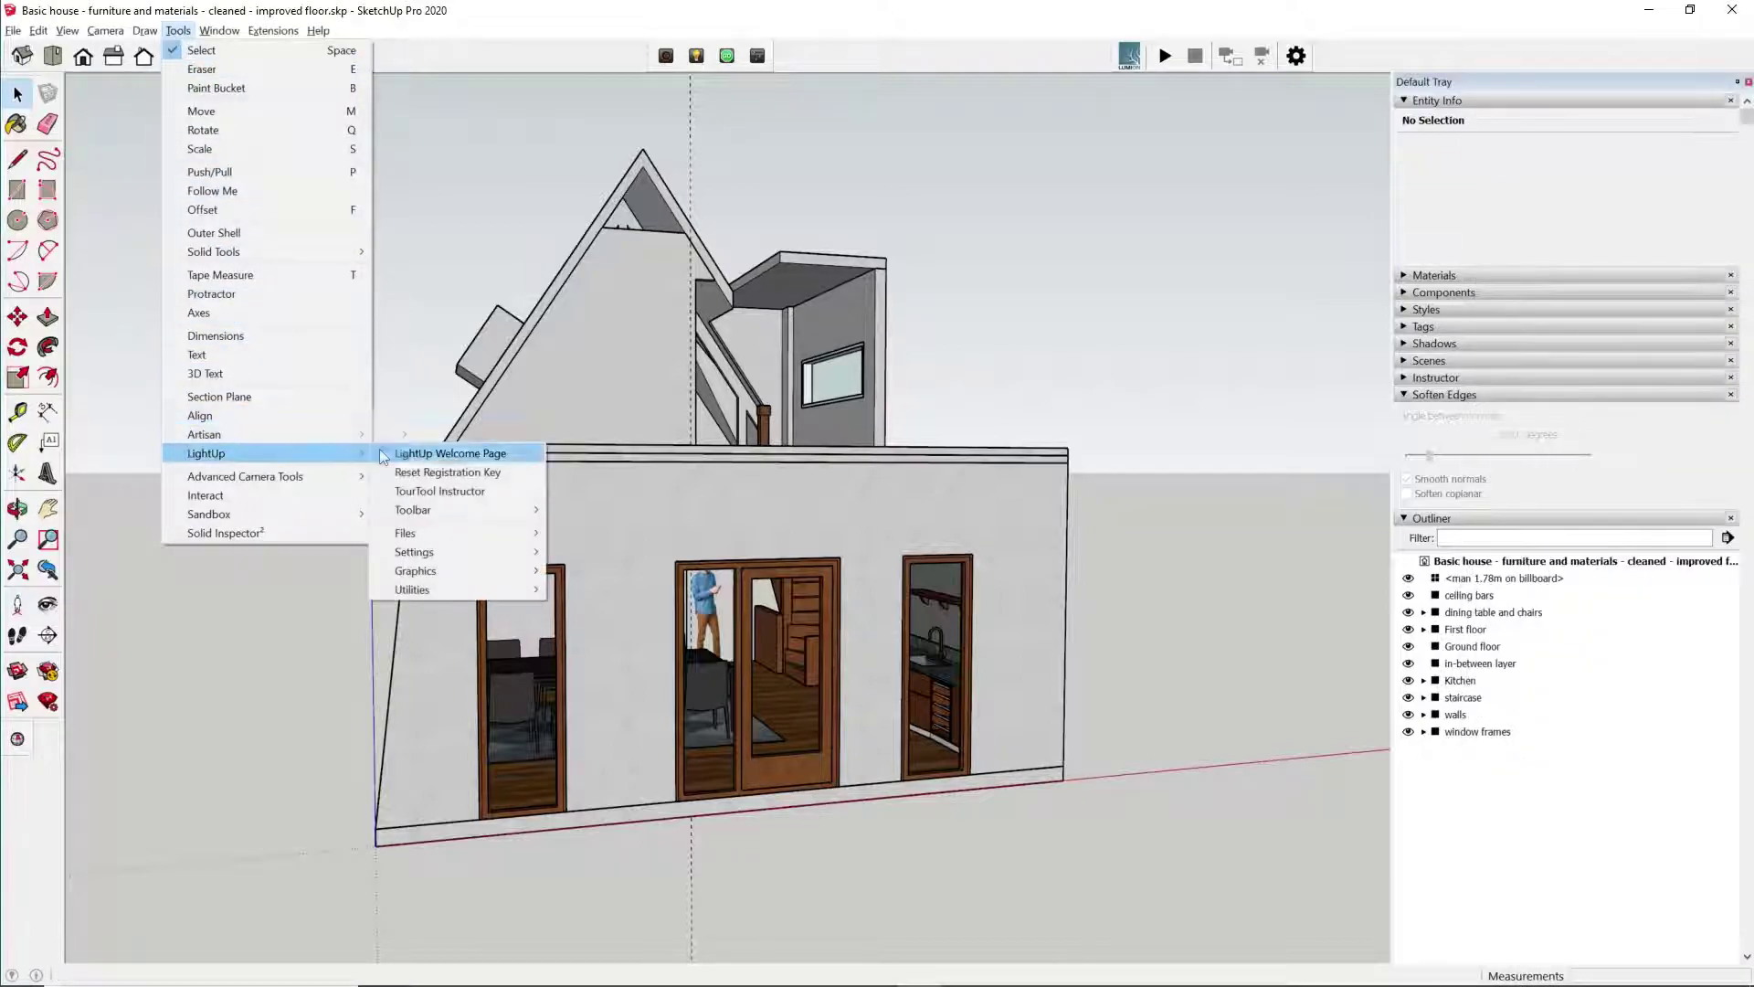
{"action": "mouse_move", "coordinate": [439, 590]}
{"action": "left_click", "coordinate": [606, 628]}
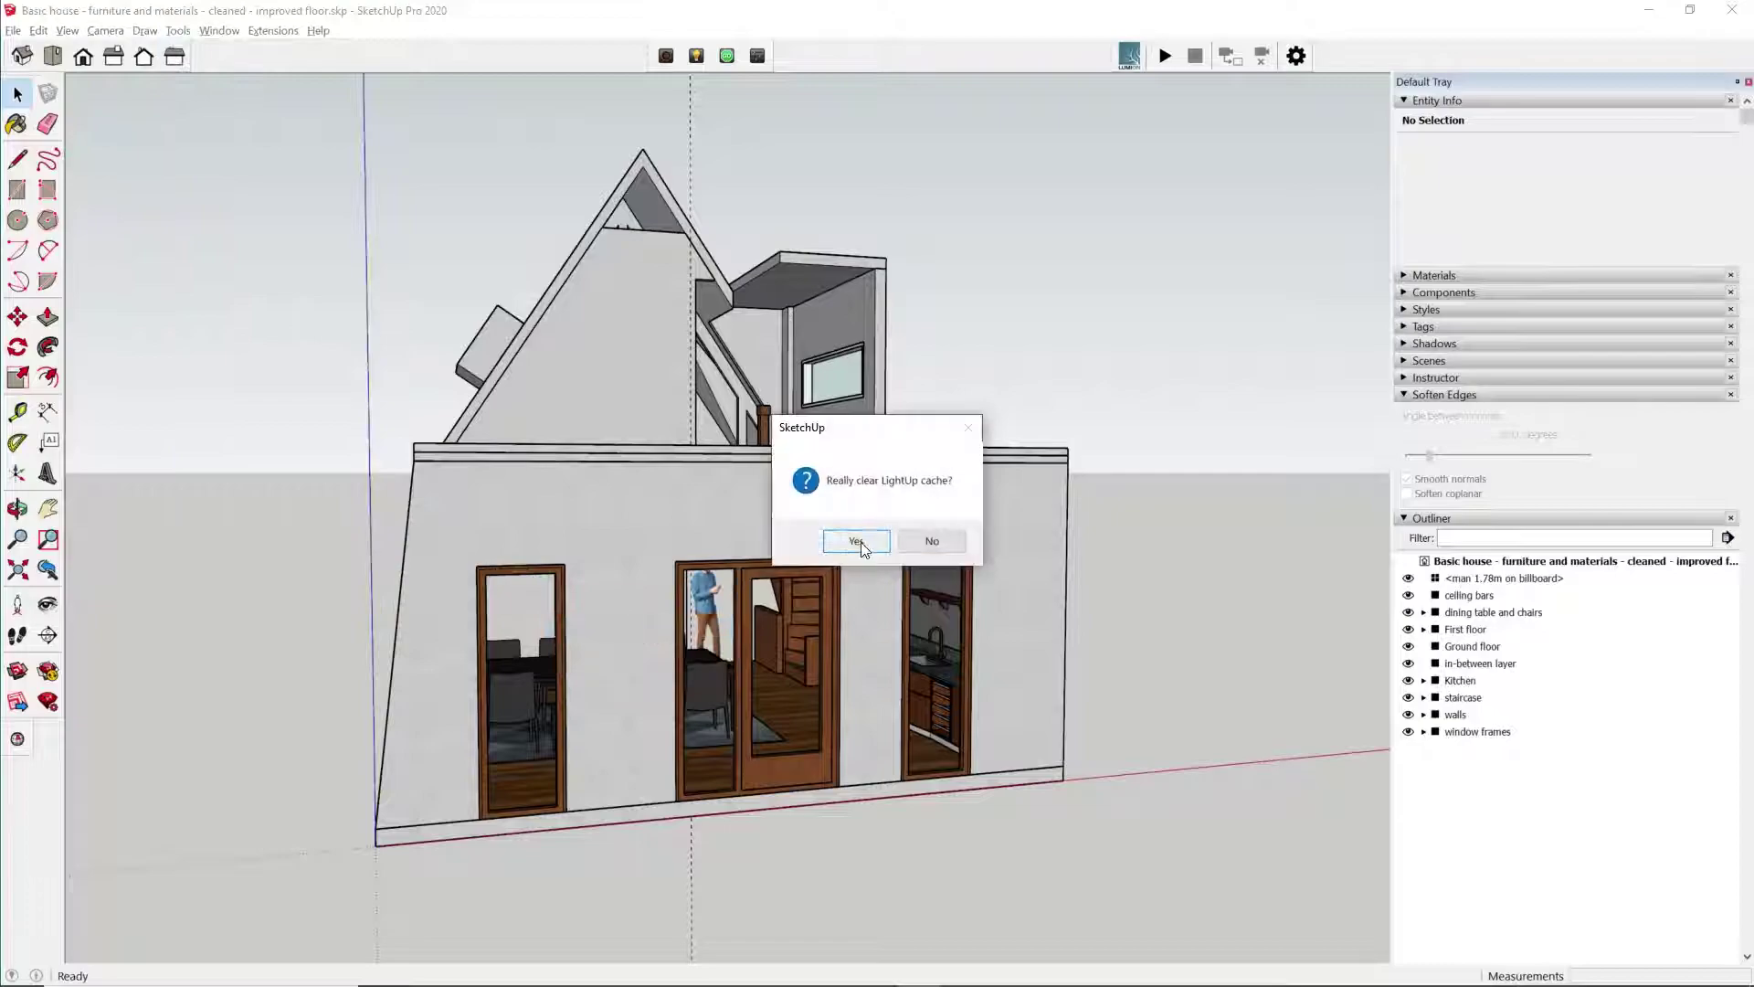
{"action": "left_click", "coordinate": [861, 541]}
Compute the LightUp lighting and orbit around the lit house.
{"action": "left_click", "coordinate": [727, 56]}
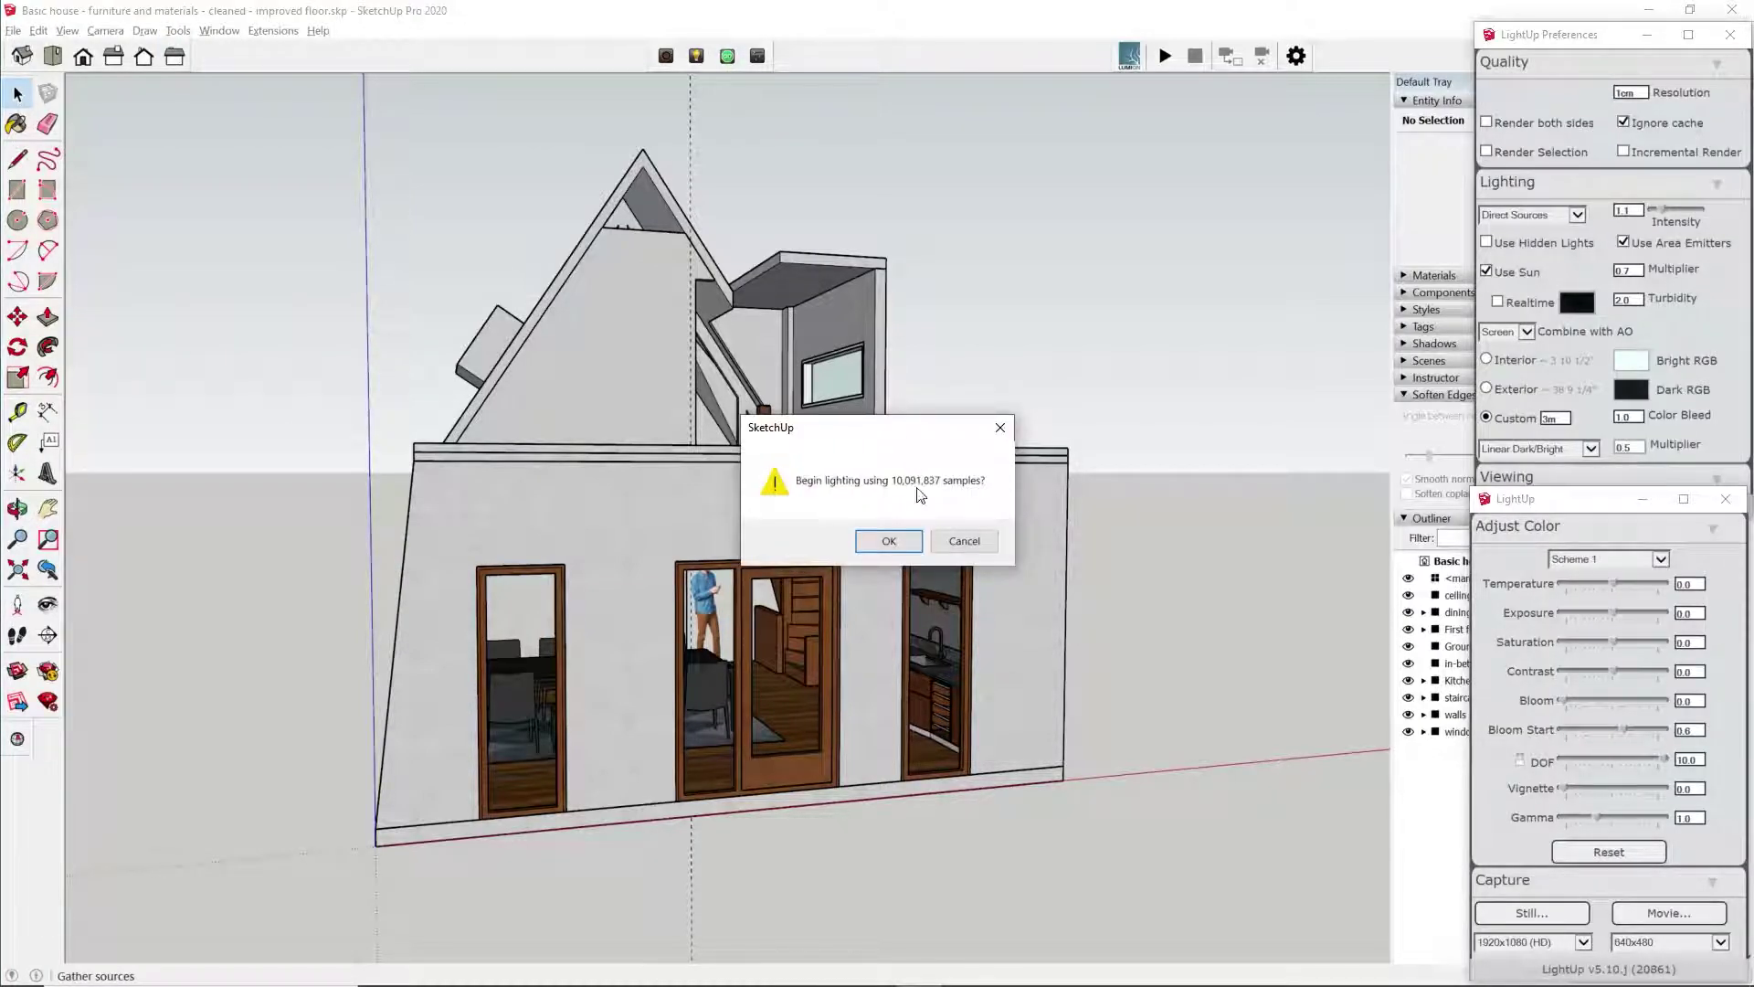
{"action": "left_click", "coordinate": [914, 539]}
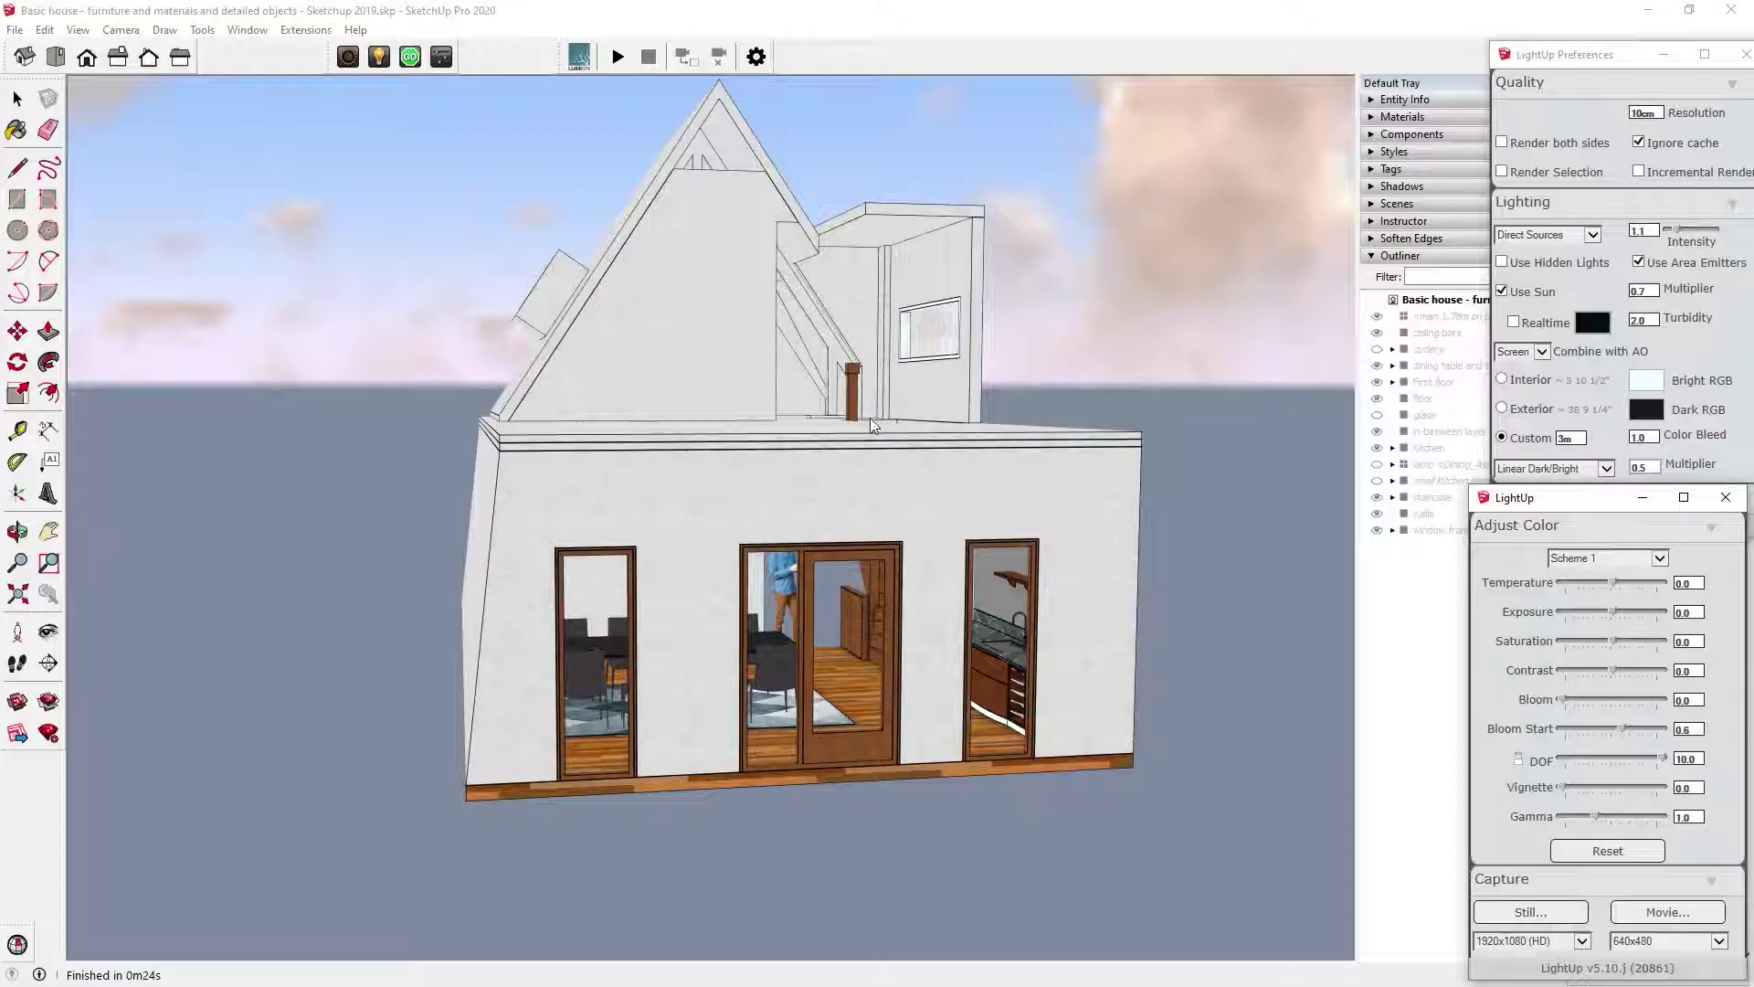
{"action": "middle_click_drag", "start_coordinate": [871, 426], "coordinate": [728, 454]}
{"action": "middle_click_drag", "start_coordinate": [418, 450], "coordinate": [736, 439]}
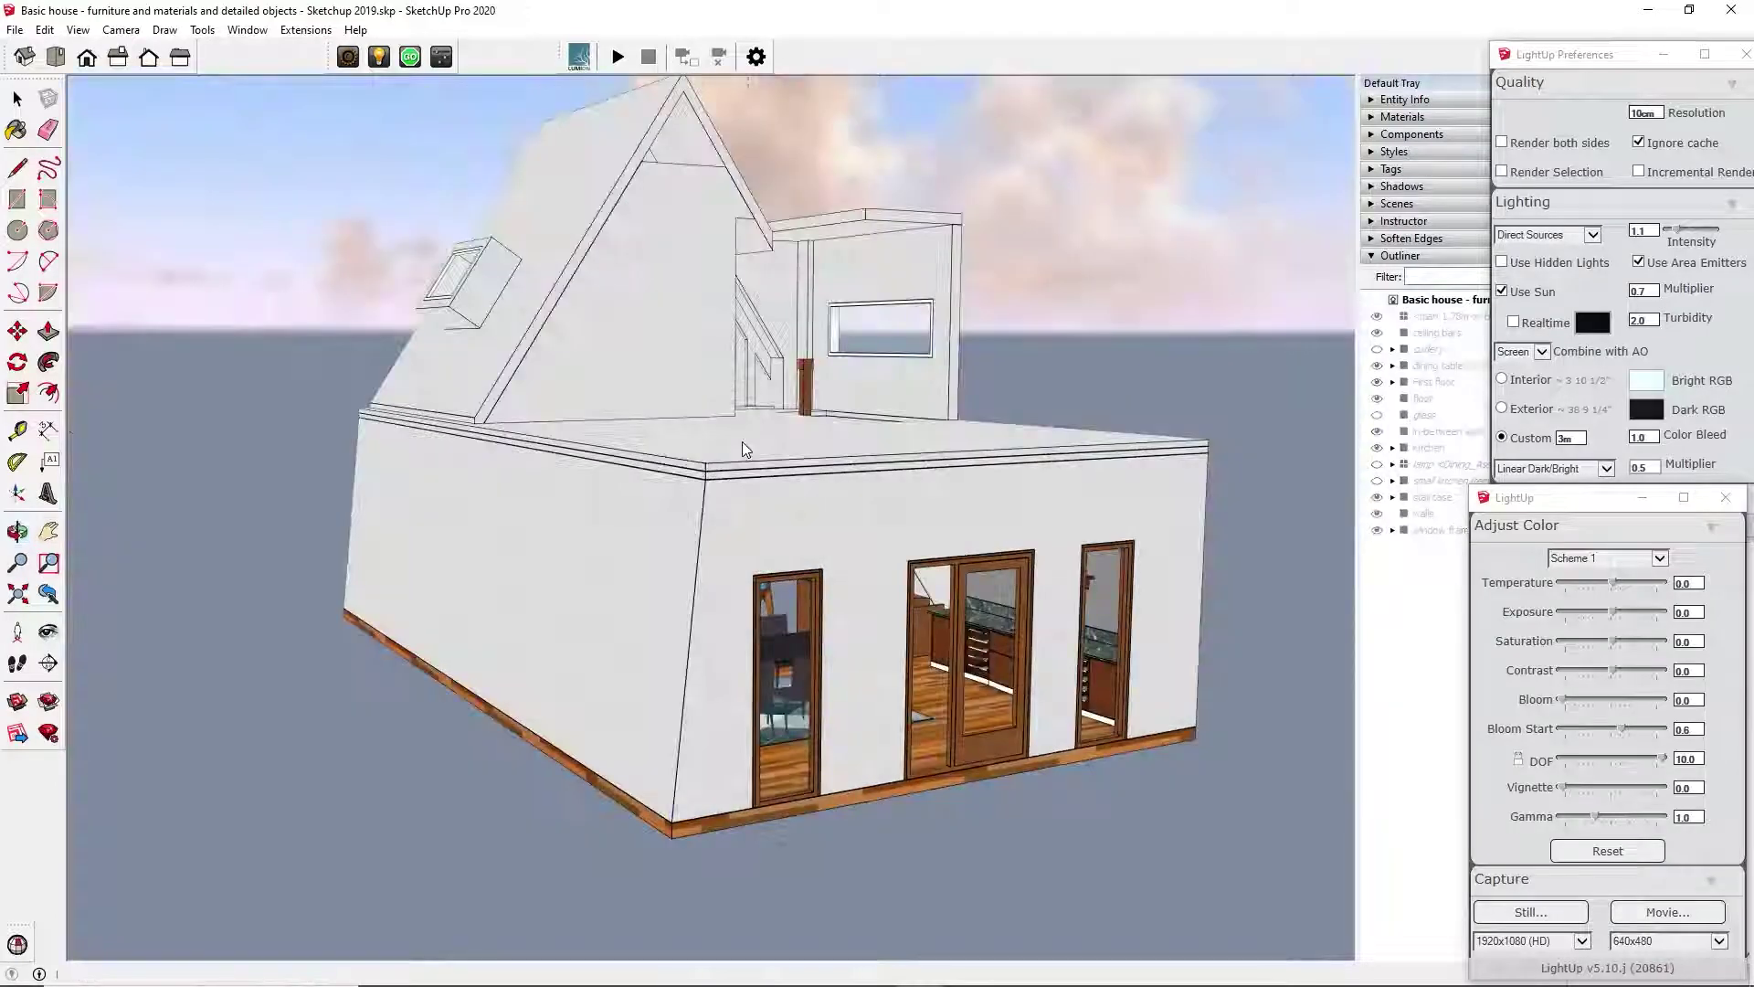
{"action": "middle_click_drag", "start_coordinate": [1012, 460], "coordinate": [744, 450]}
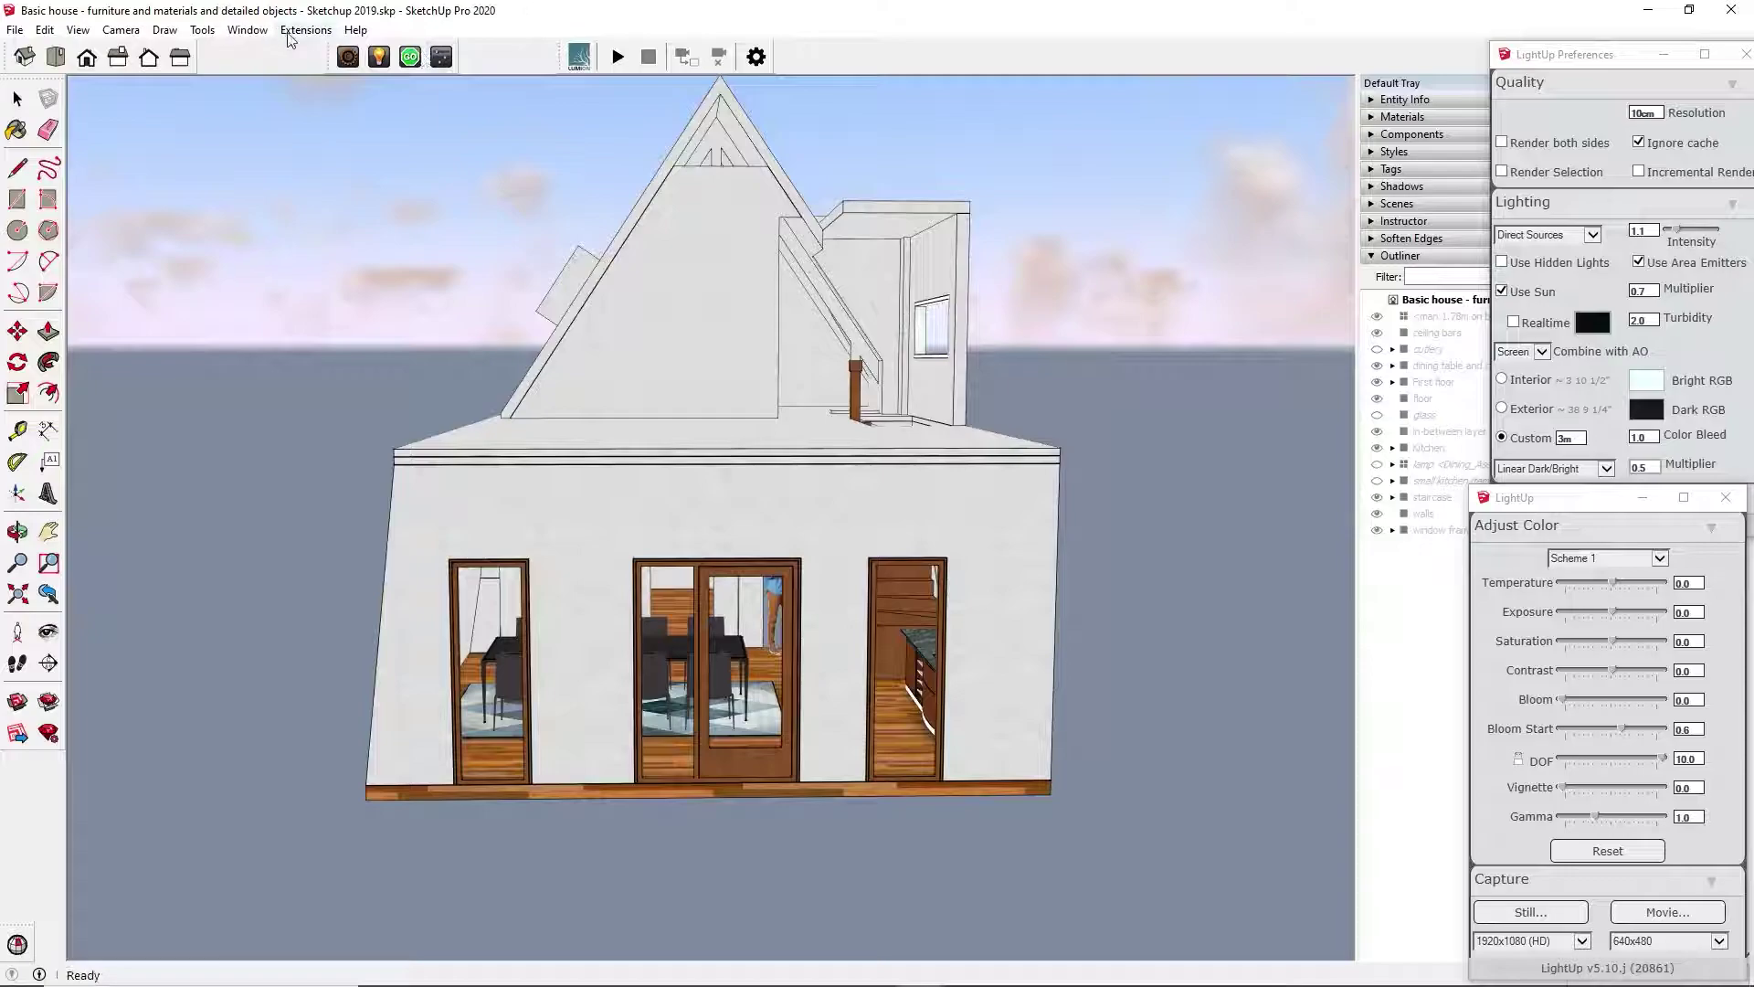
Clear the LightUp cache again through Extensions > LightUp > Utilities and confirm.
{"action": "left_click", "coordinate": [290, 30]}
{"action": "mouse_move", "coordinate": [349, 236]}
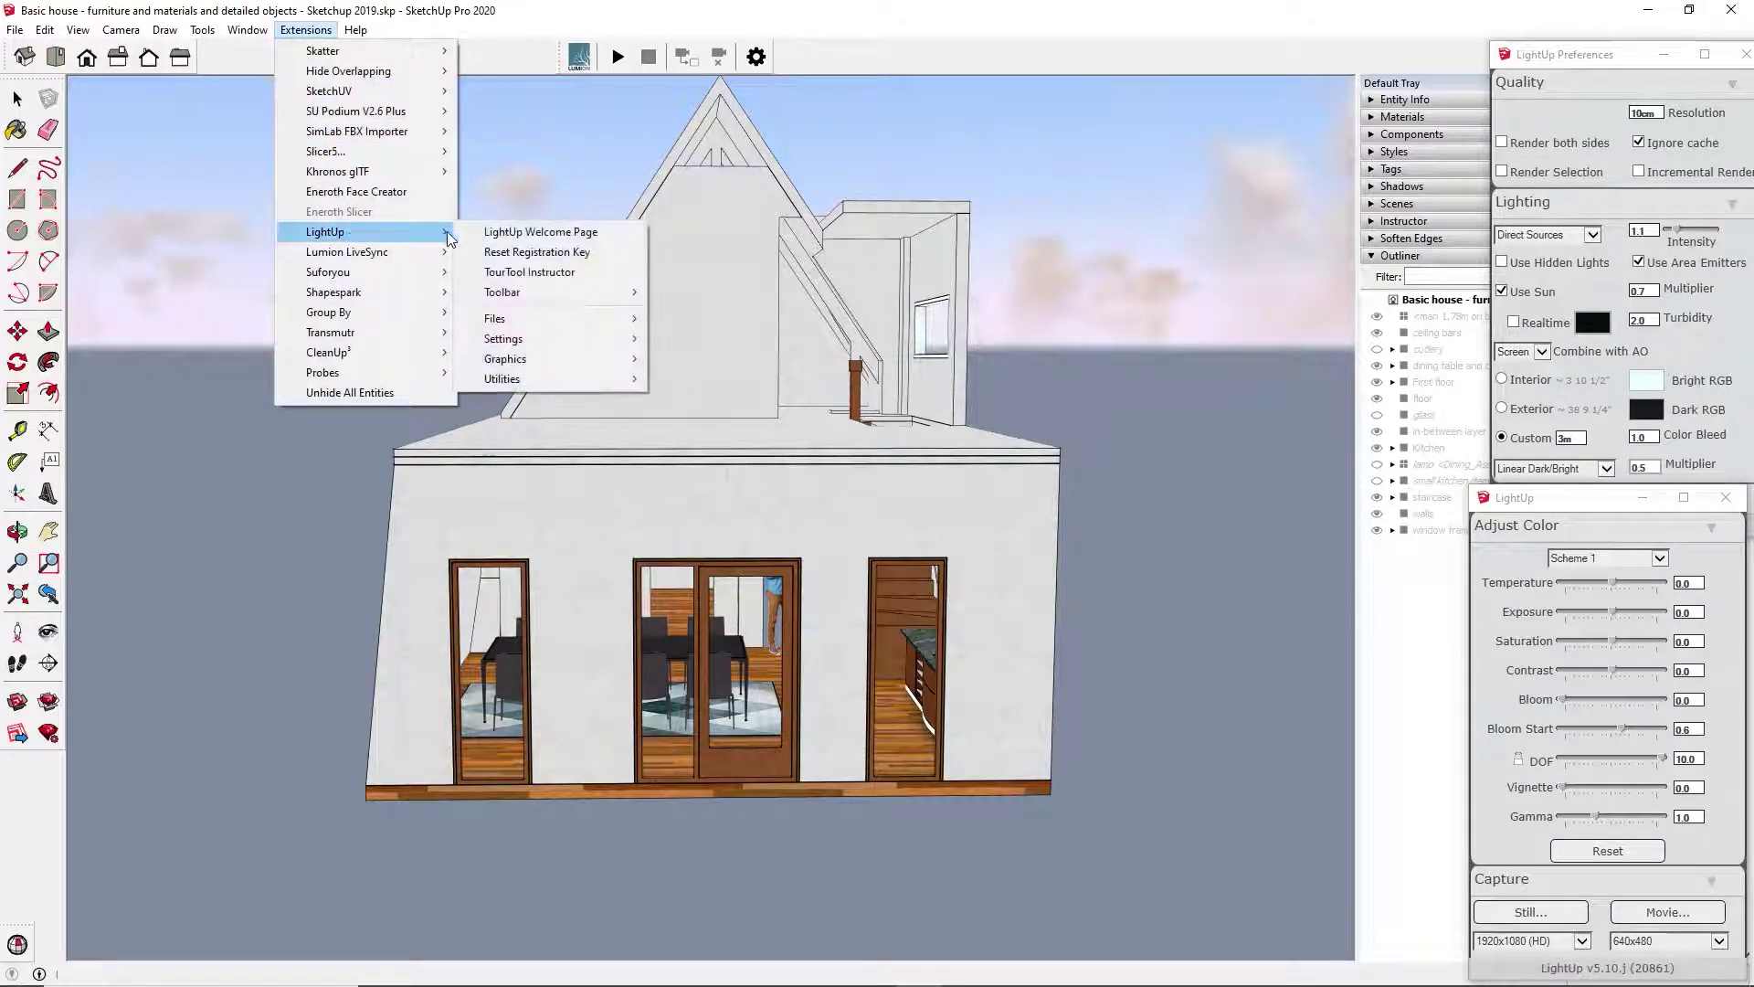
{"action": "mouse_move", "coordinate": [539, 380]}
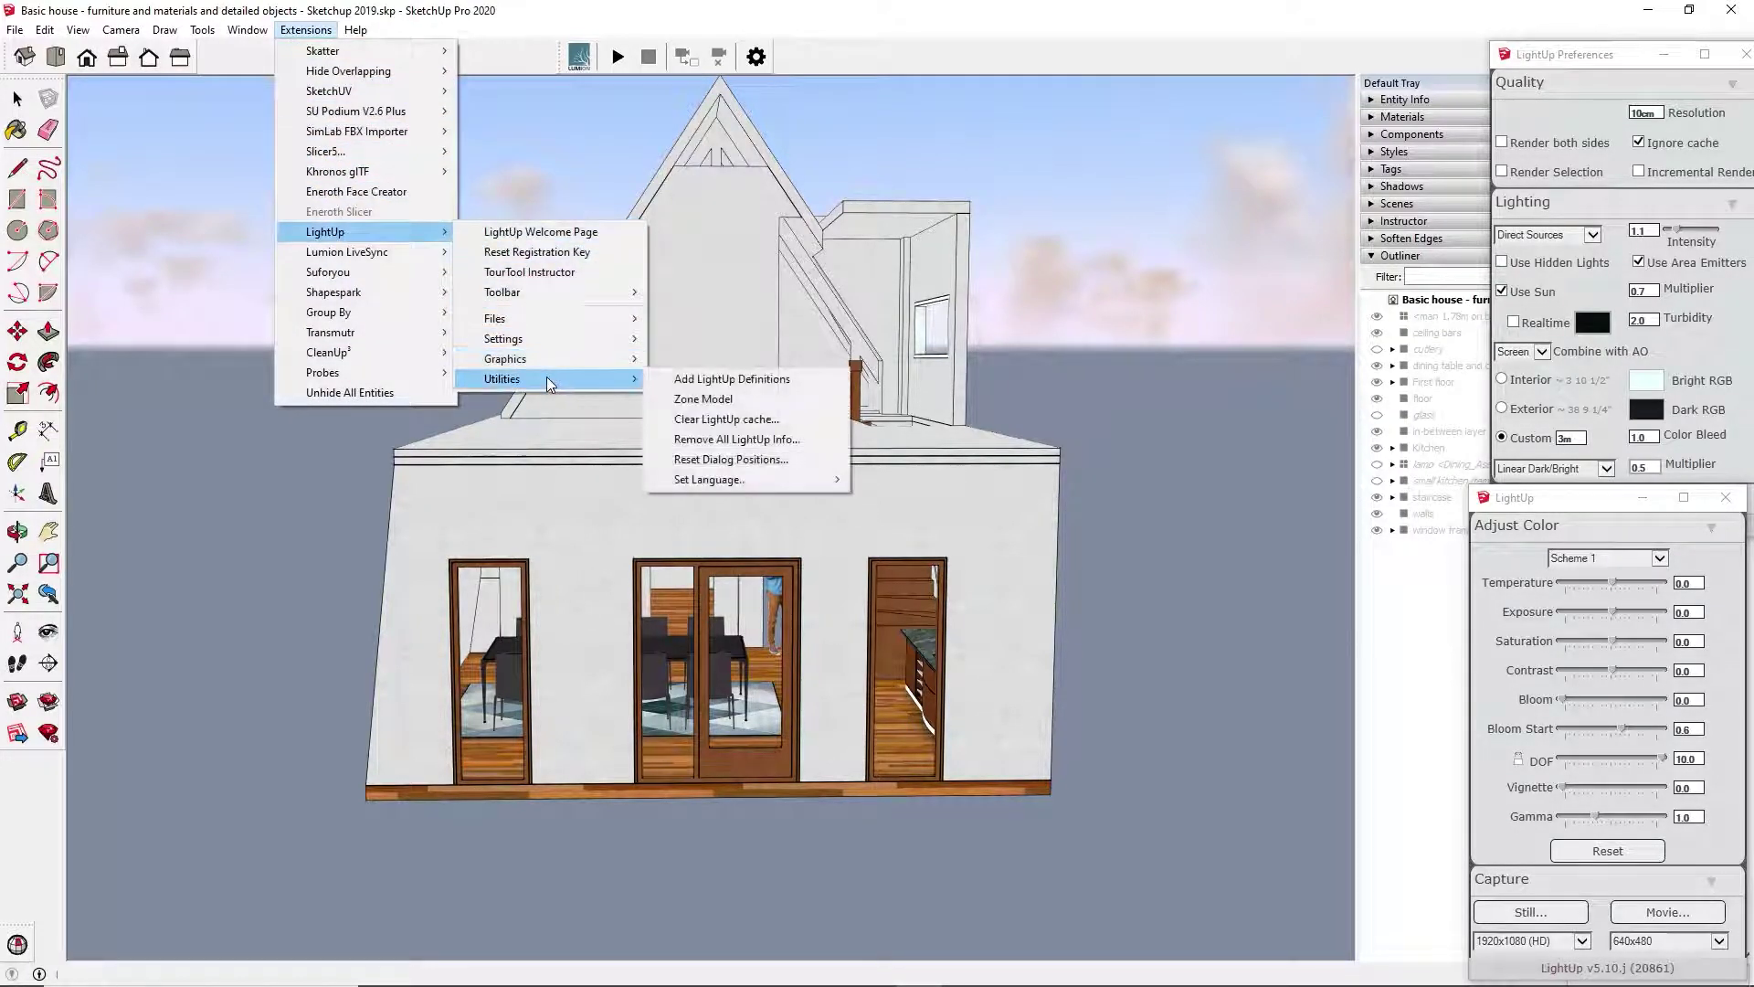
{"action": "left_click", "coordinate": [726, 421]}
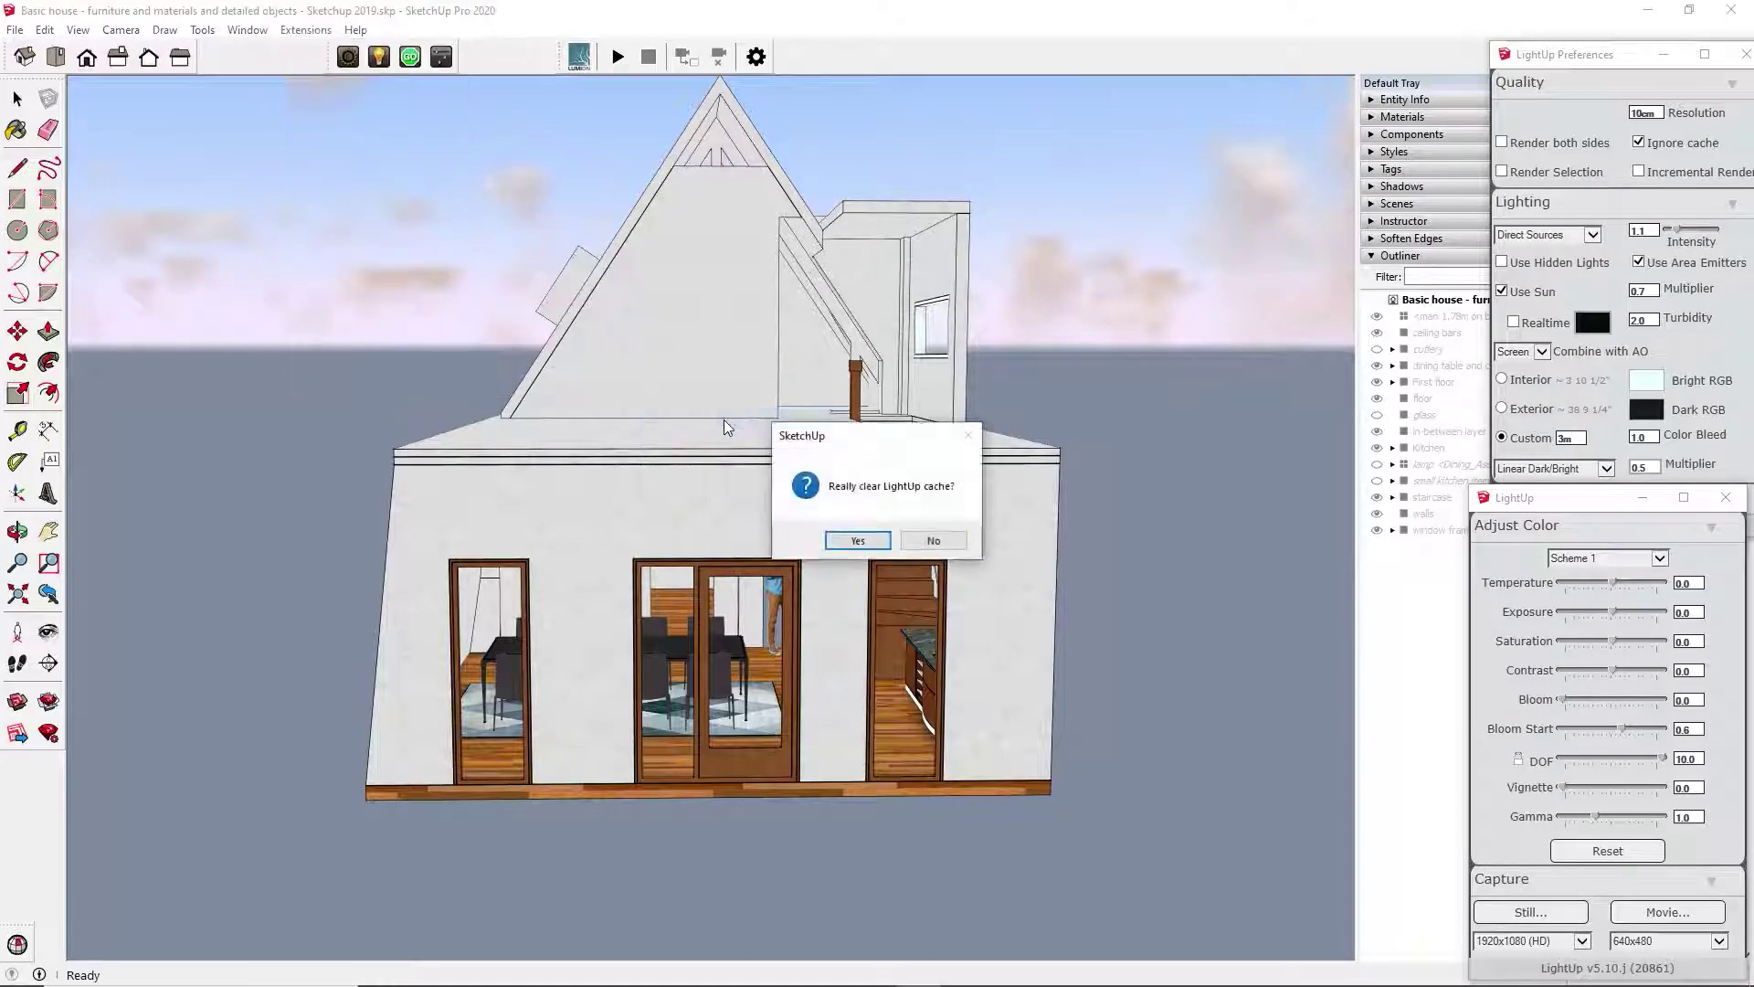
{"action": "left_click", "coordinate": [845, 540]}
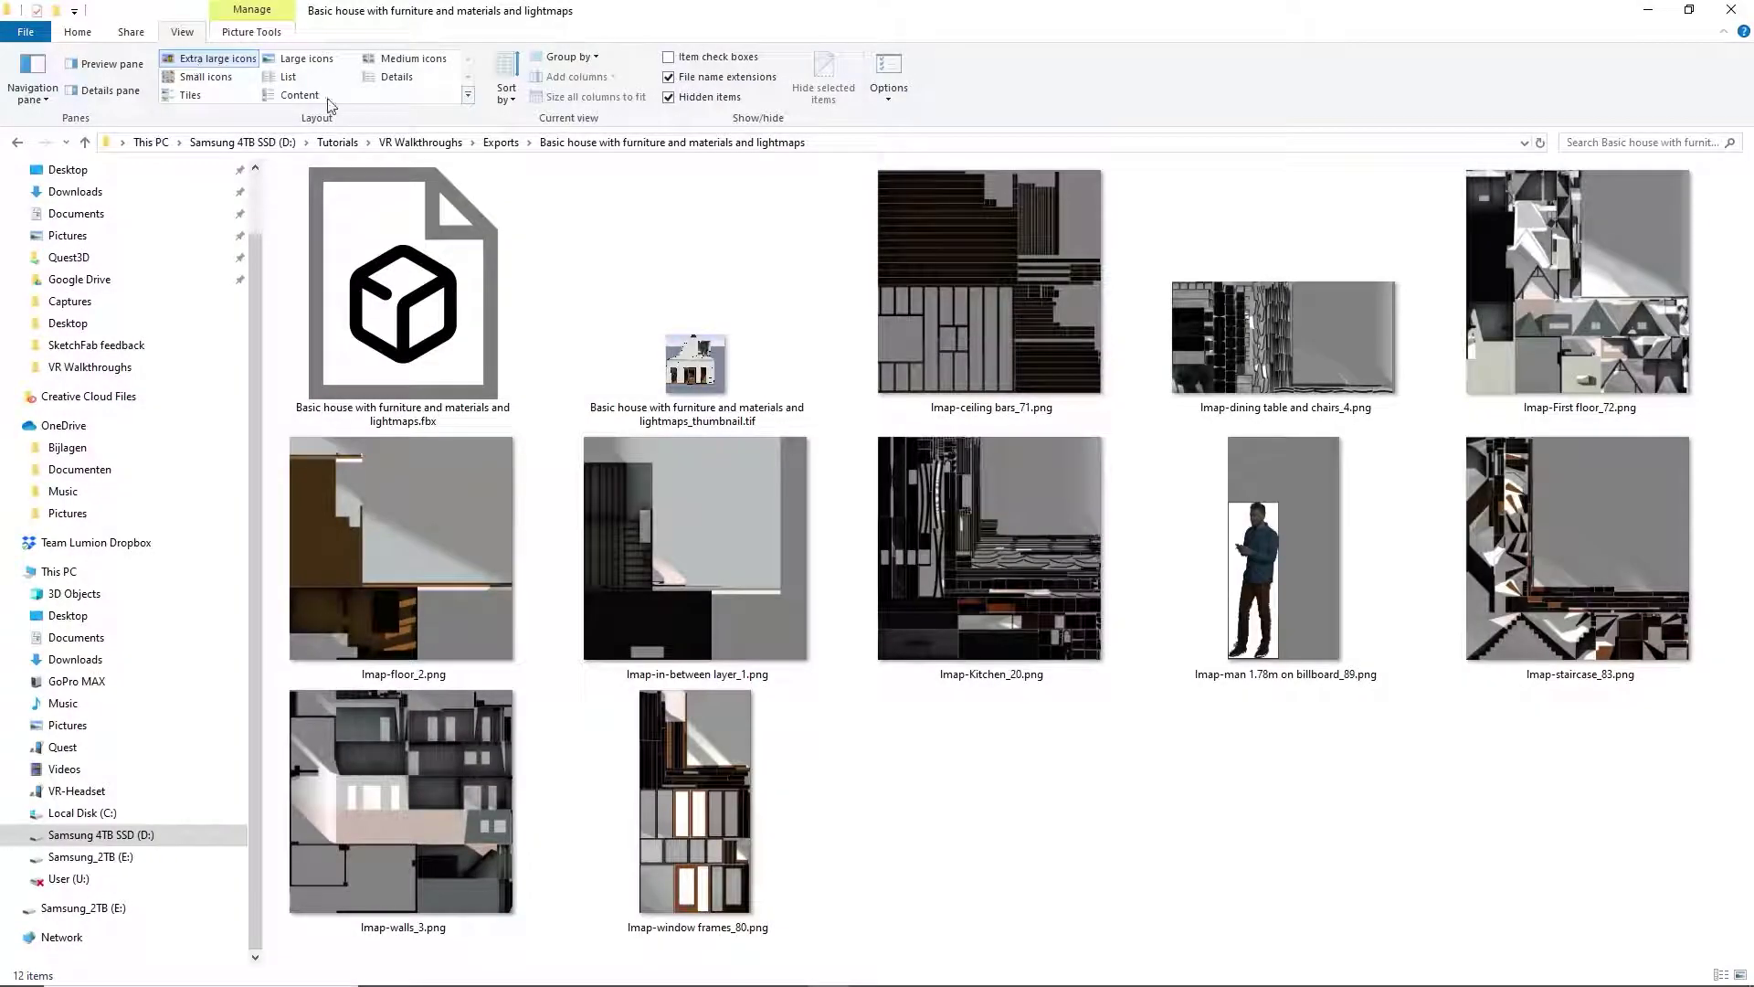
Select all exported files and send them to a Compressed (zipped) folder.
{"action": "mouse_move", "coordinate": [925, 267]}
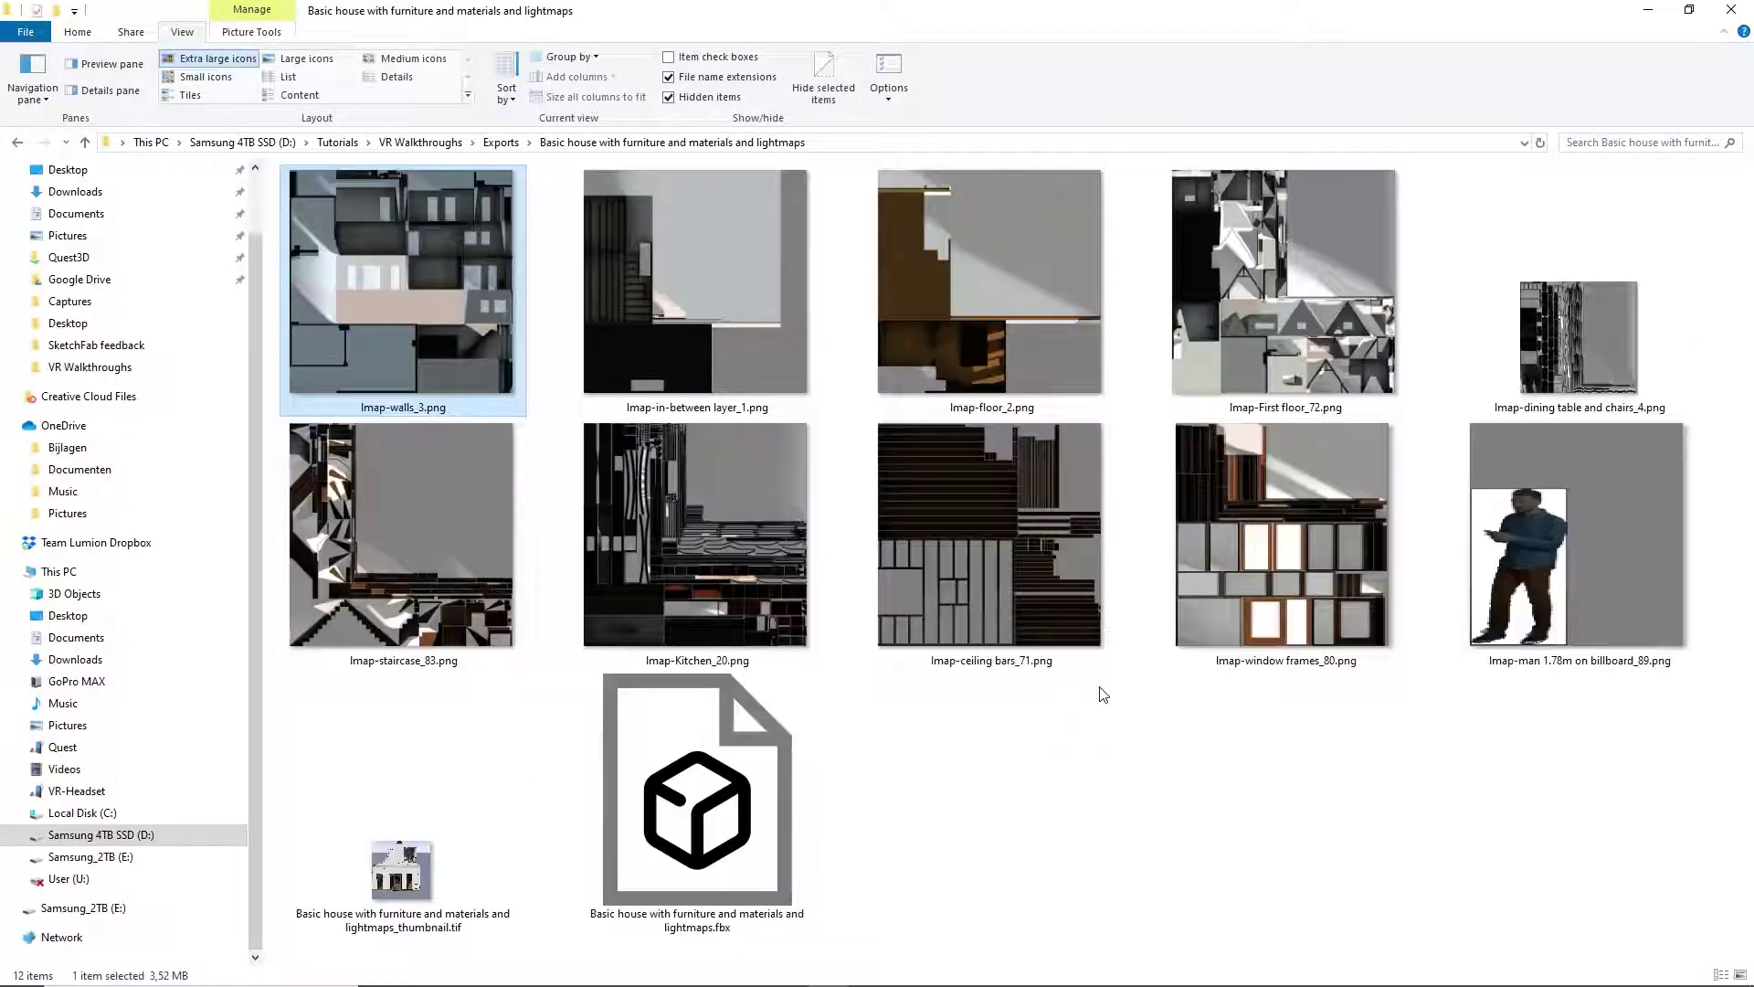
{"action": "key", "text": "ctrl+a"}
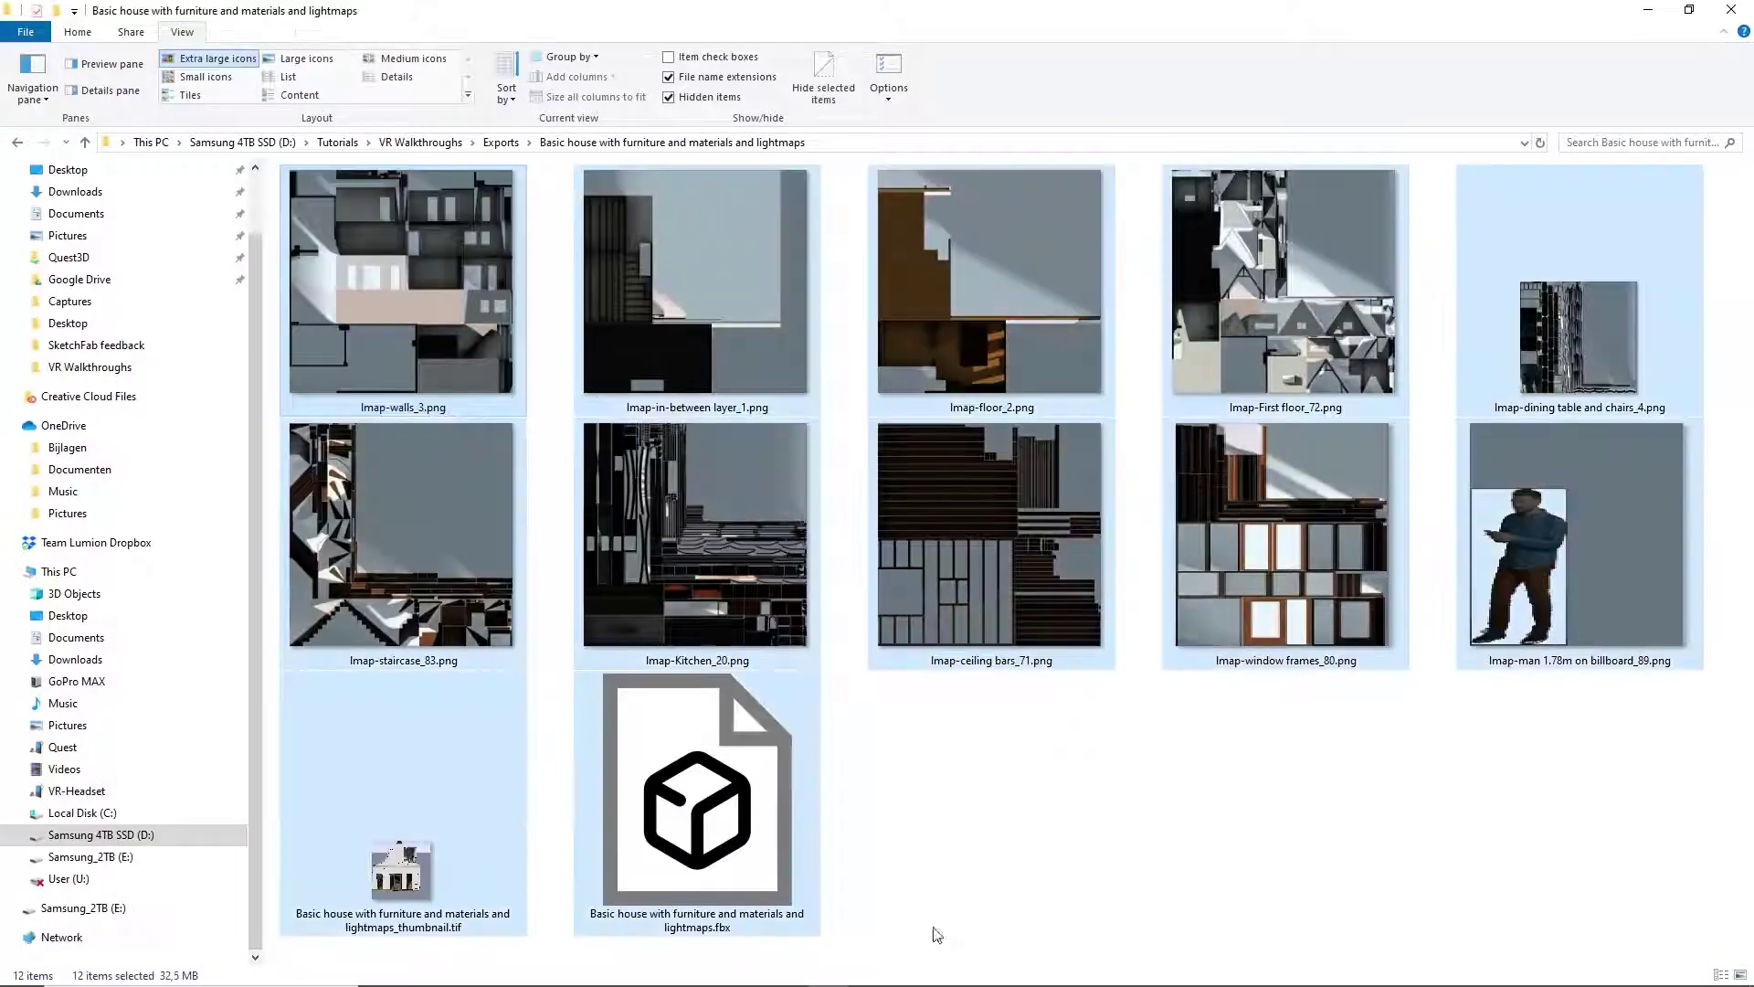
{"action": "right_click", "coordinate": [698, 475]}
{"action": "mouse_move", "coordinate": [736, 656]}
{"action": "left_click", "coordinate": [987, 675]}
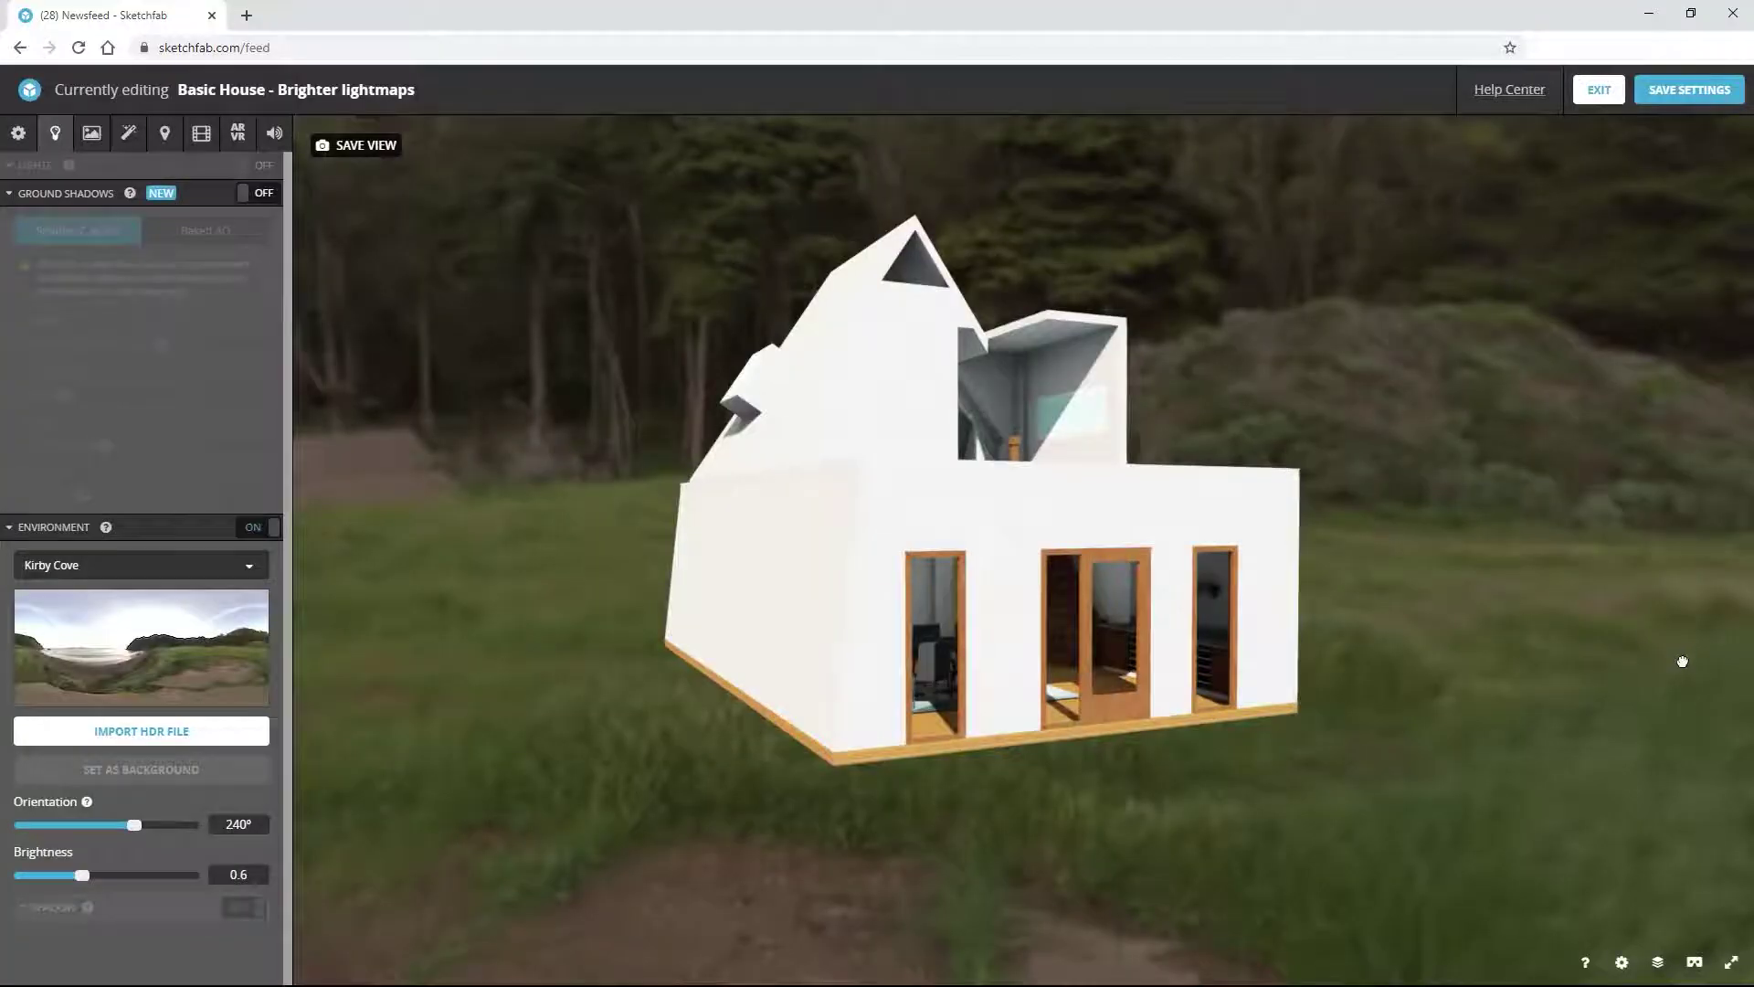
{"action": "left_click_drag", "start_coordinate": [1683, 661], "coordinate": [1114, 667]}
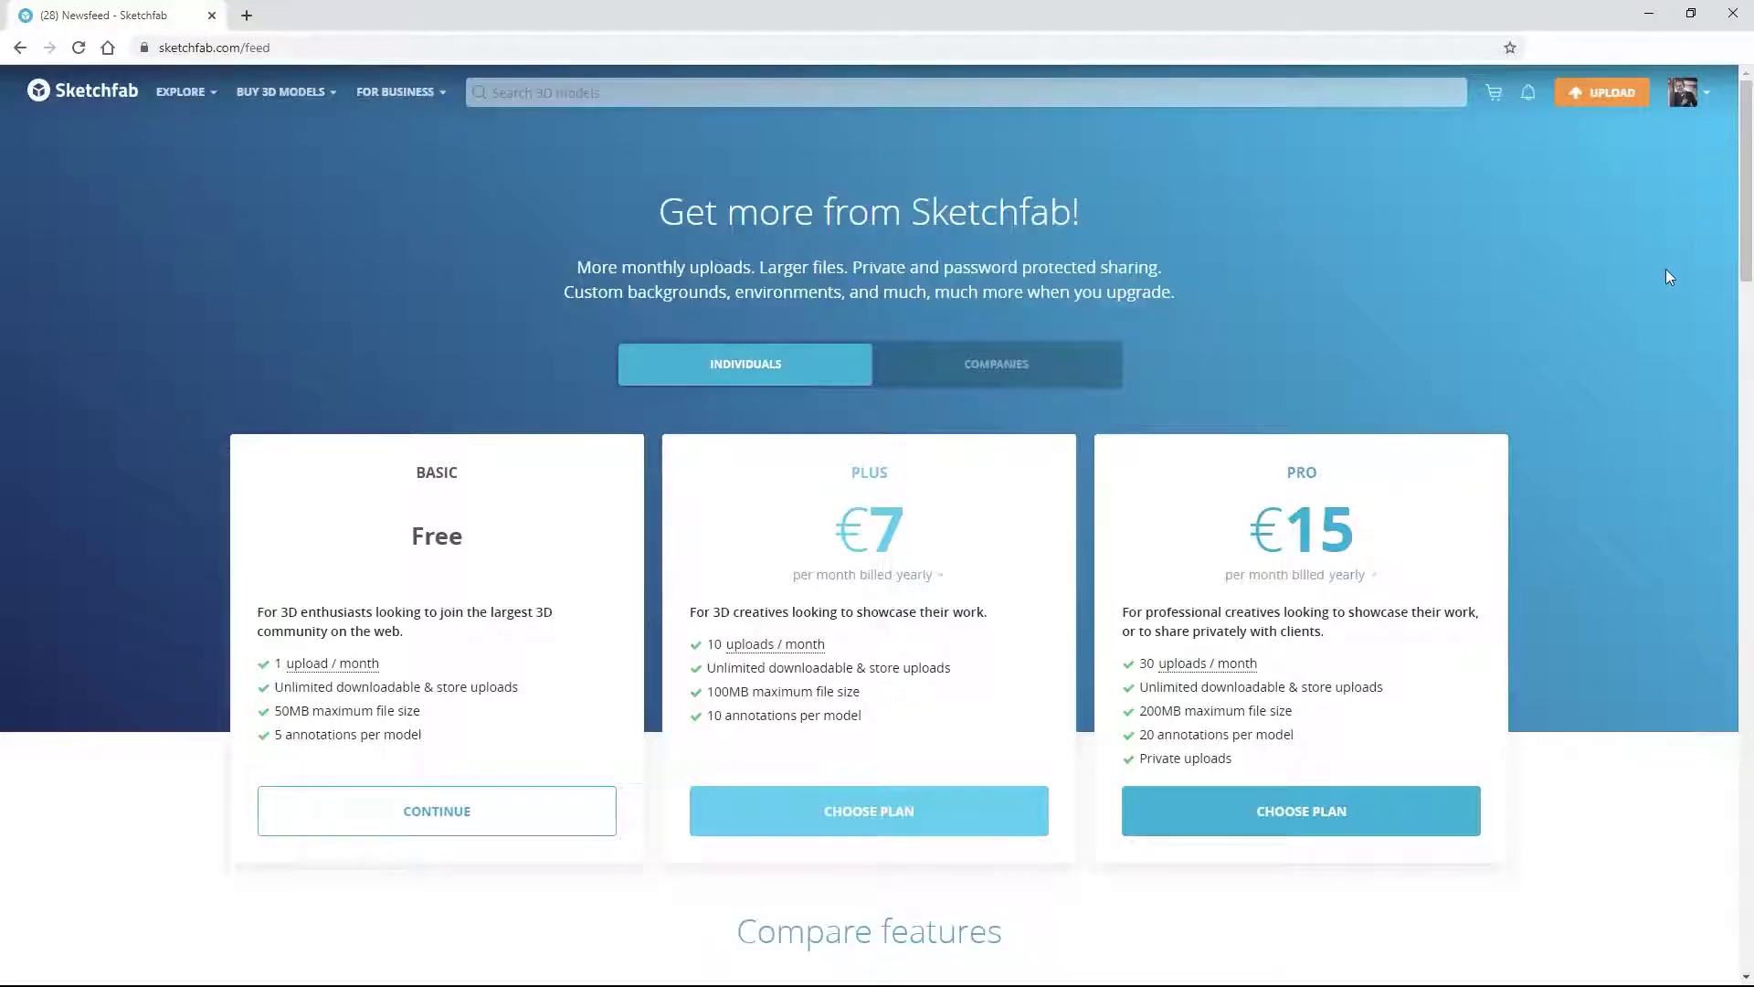
Scroll the pricing comparison and highlight the custom environments feature row.
{"action": "scroll", "coordinate": [1665, 270], "scroll_direction": "down", "scroll_amount": 2}
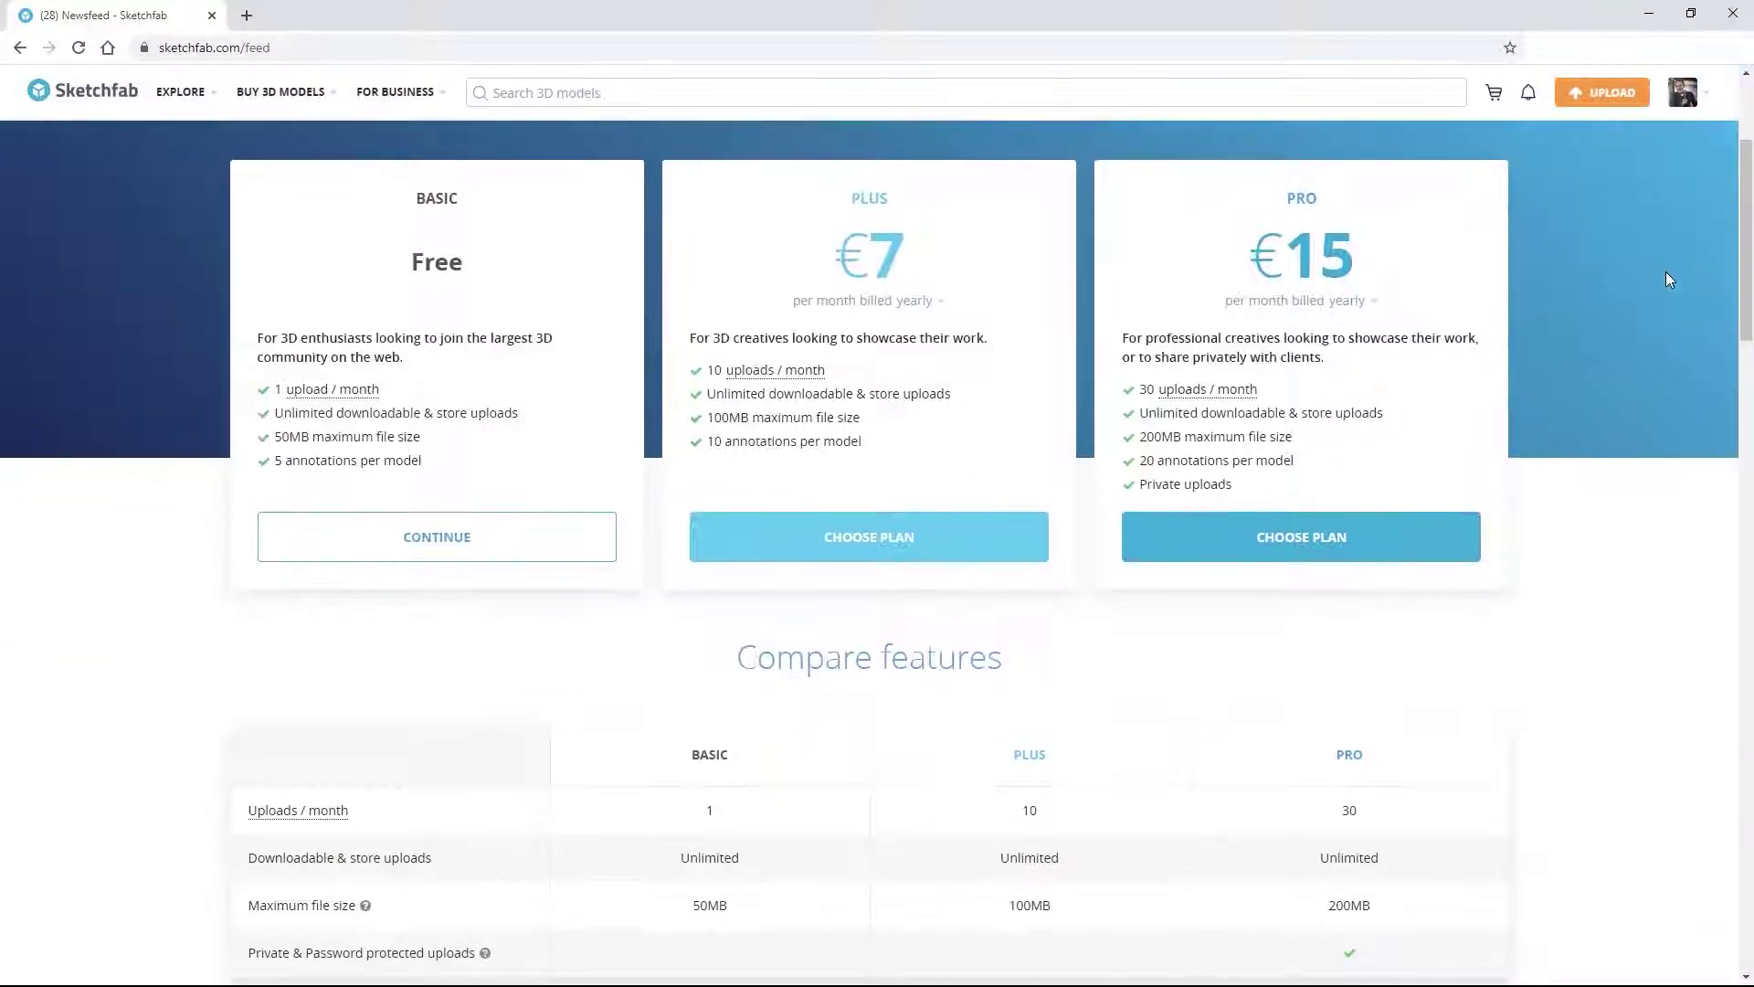
{"action": "scroll", "coordinate": [1668, 279], "scroll_direction": "down", "scroll_amount": 7}
{"action": "scroll", "coordinate": [1669, 283], "scroll_direction": "down", "scroll_amount": 1}
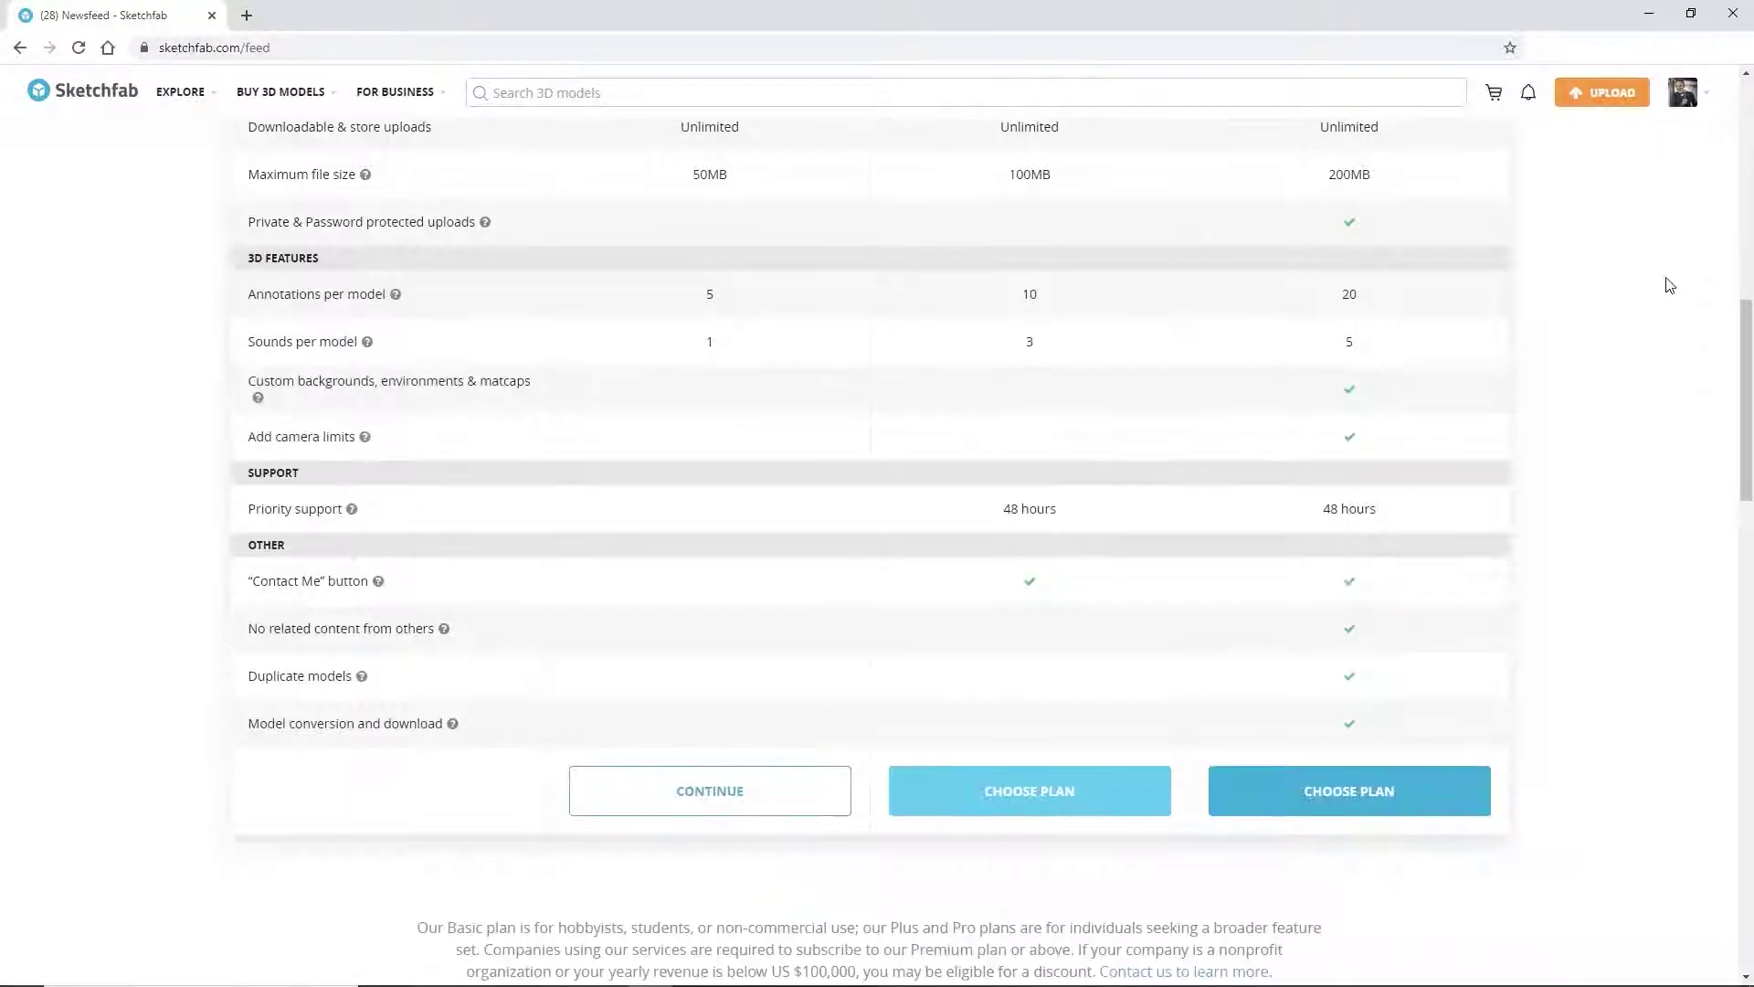
{"action": "triple_click", "coordinate": [520, 386]}
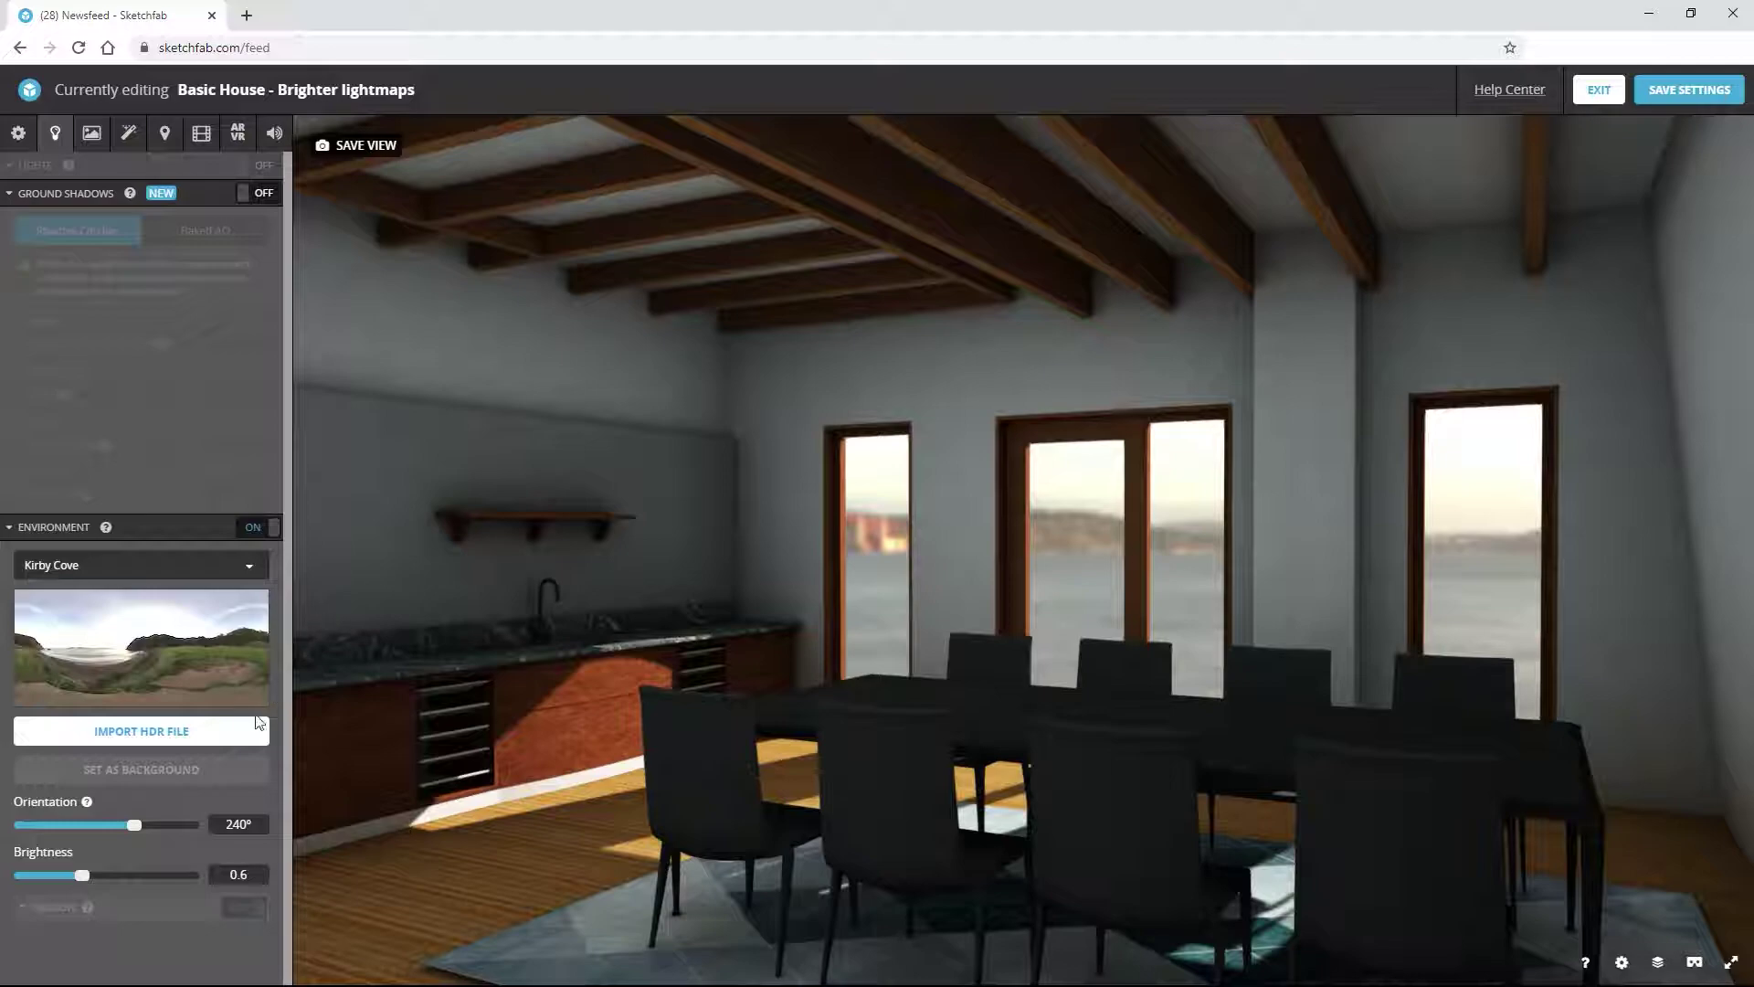
Start an HDR environment import, check the accepted HDR/EXR file types, and cancel.
{"action": "left_click", "coordinate": [256, 723]}
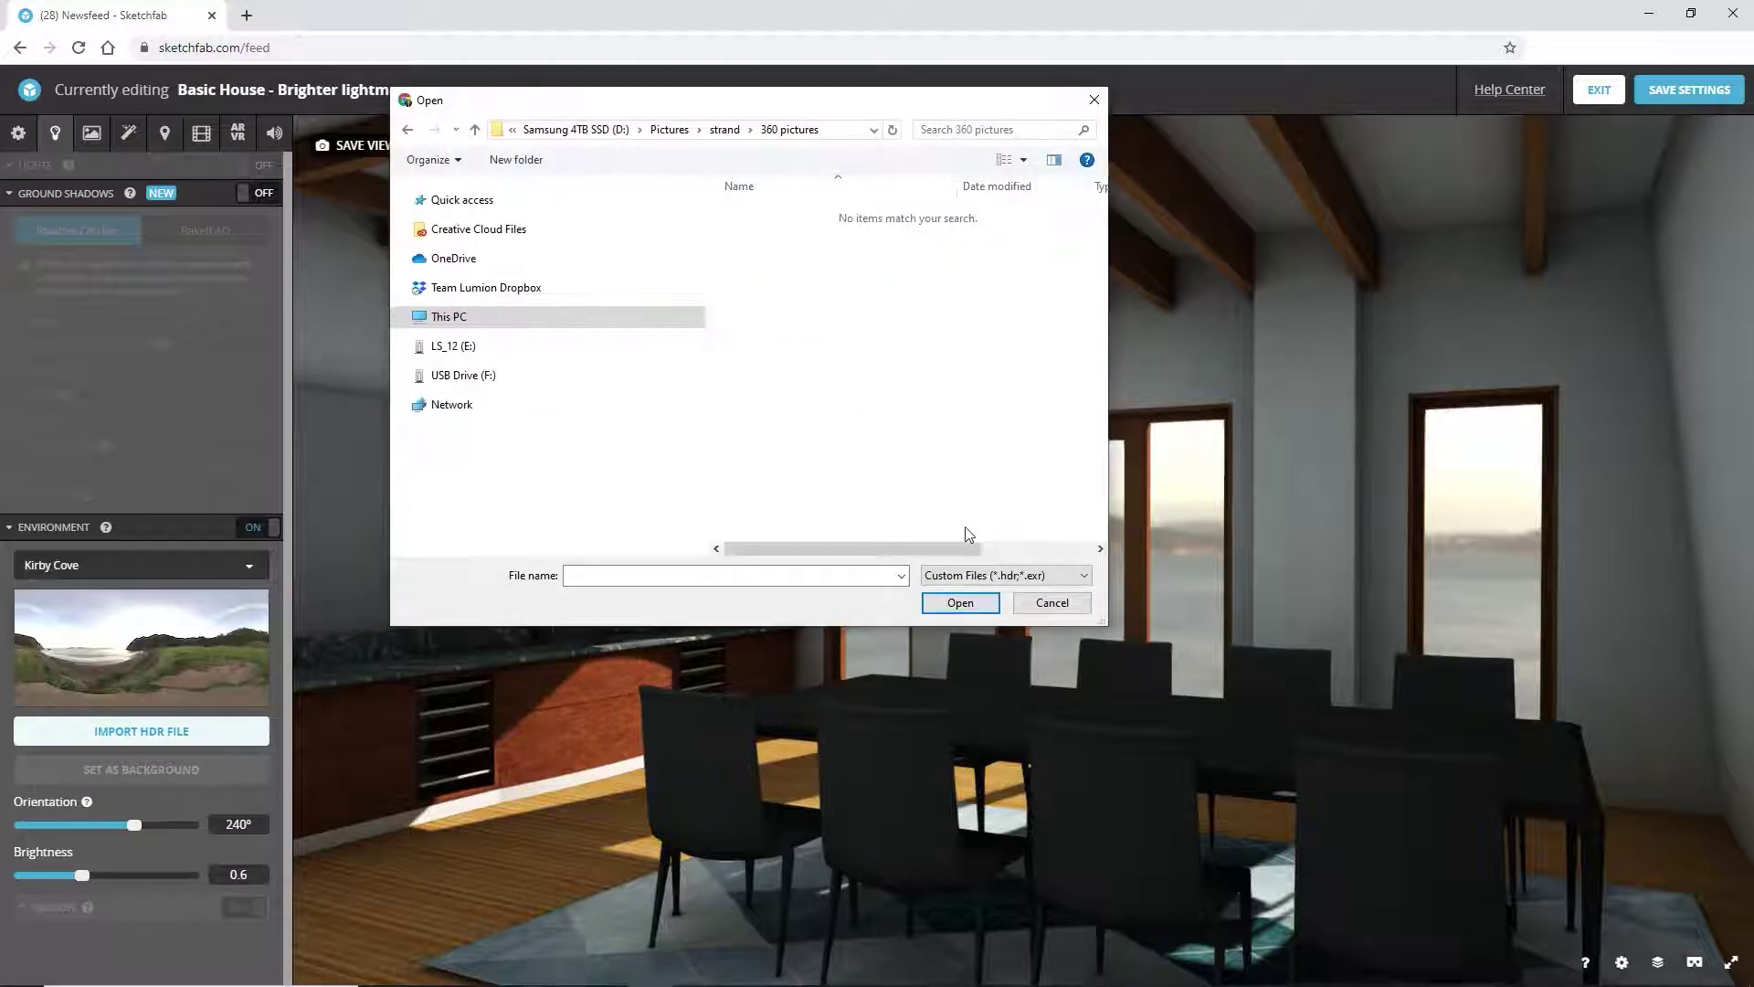
{"action": "left_click", "coordinate": [1073, 576]}
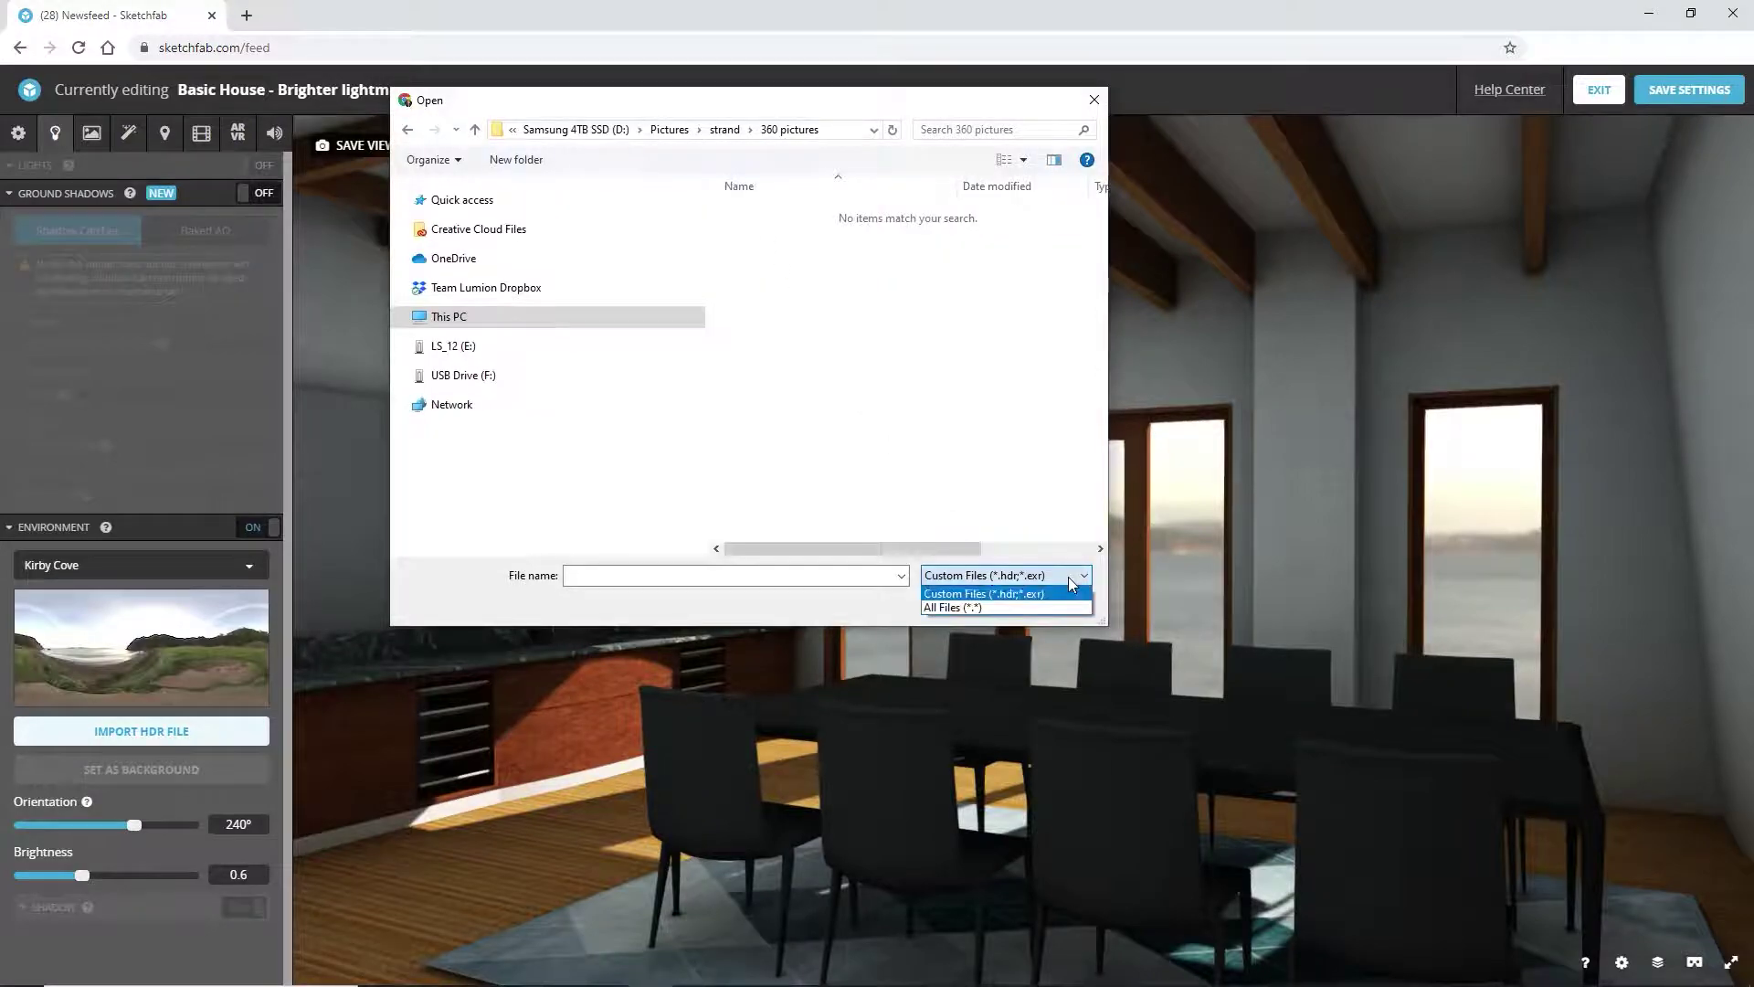
{"action": "left_click", "coordinate": [1073, 585]}
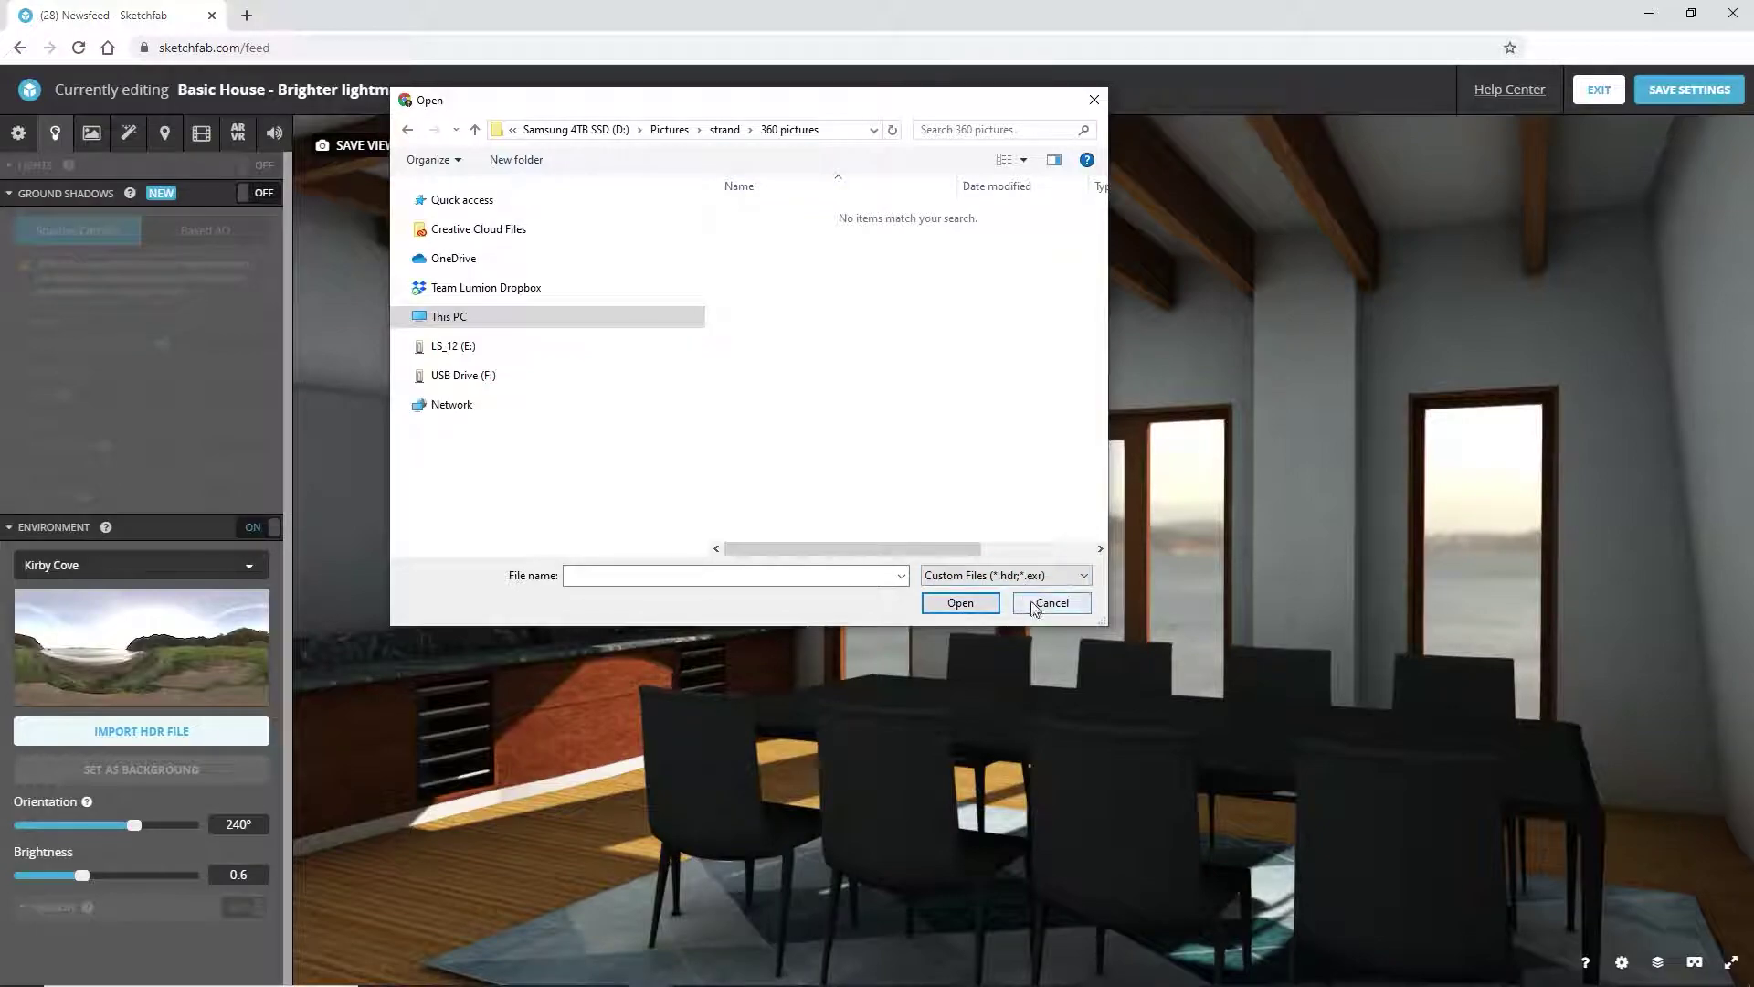
{"action": "left_click", "coordinate": [1040, 607]}
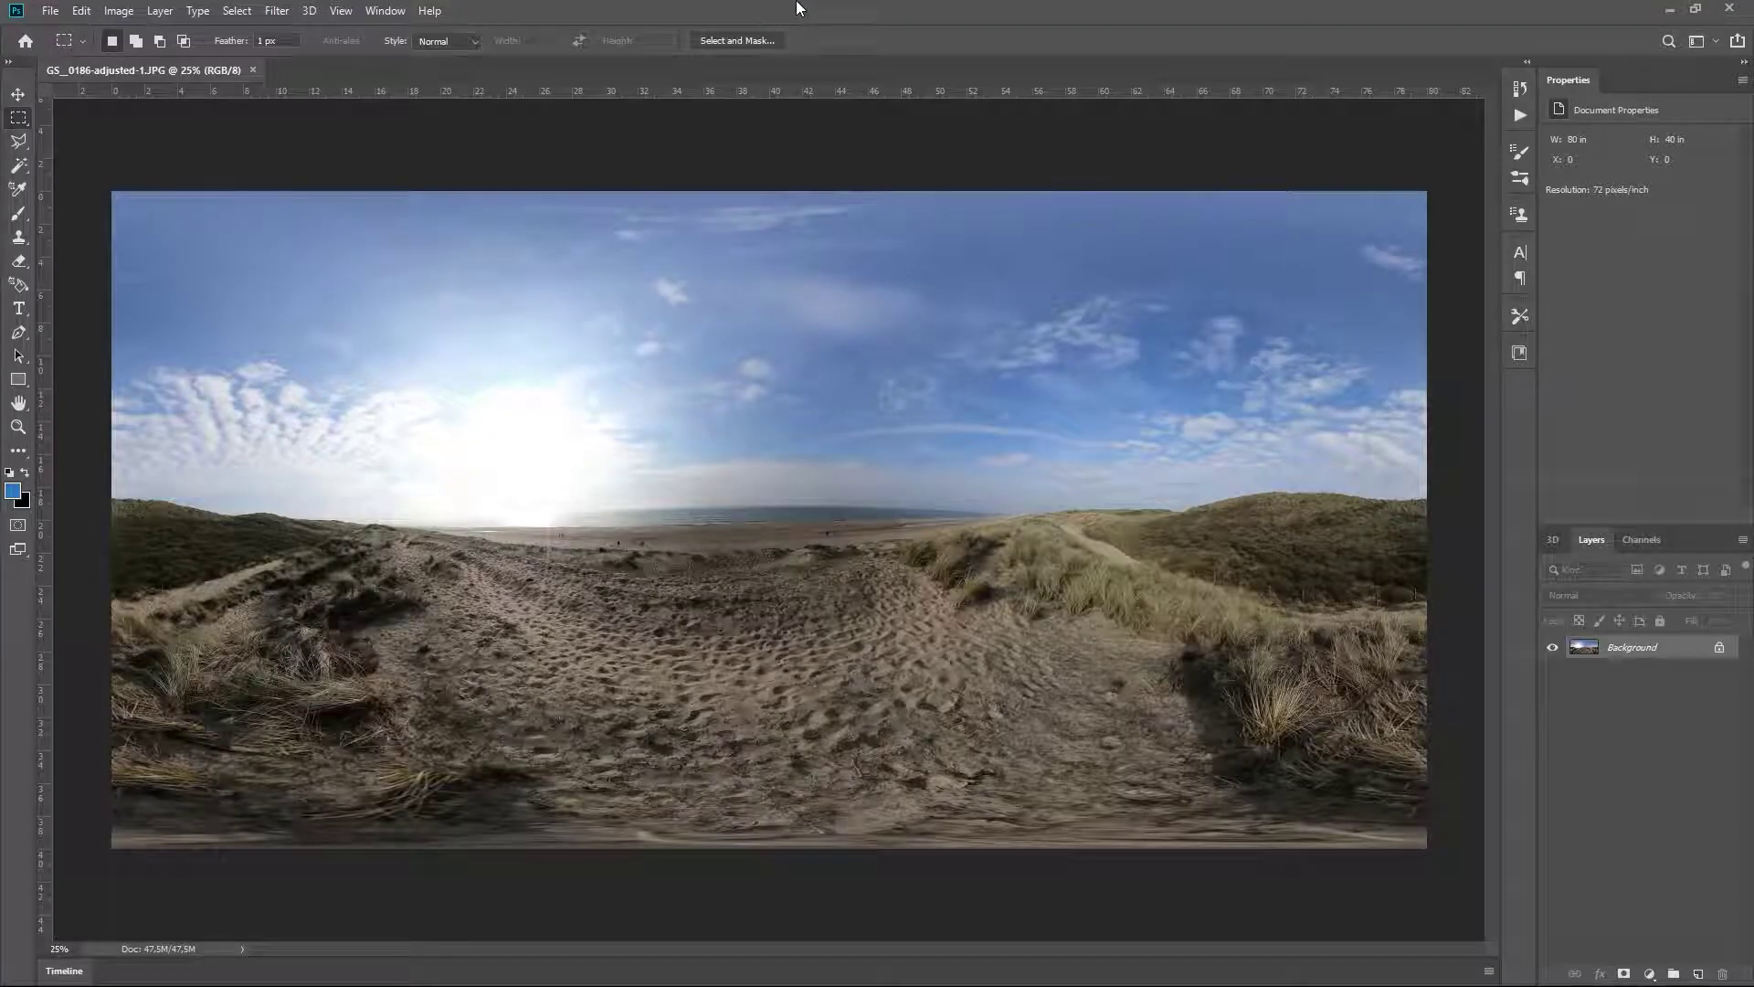
Convert the beach panorama to 32 Bits/Channel.
{"action": "left_click", "coordinate": [114, 11]}
{"action": "mouse_move", "coordinate": [135, 33]}
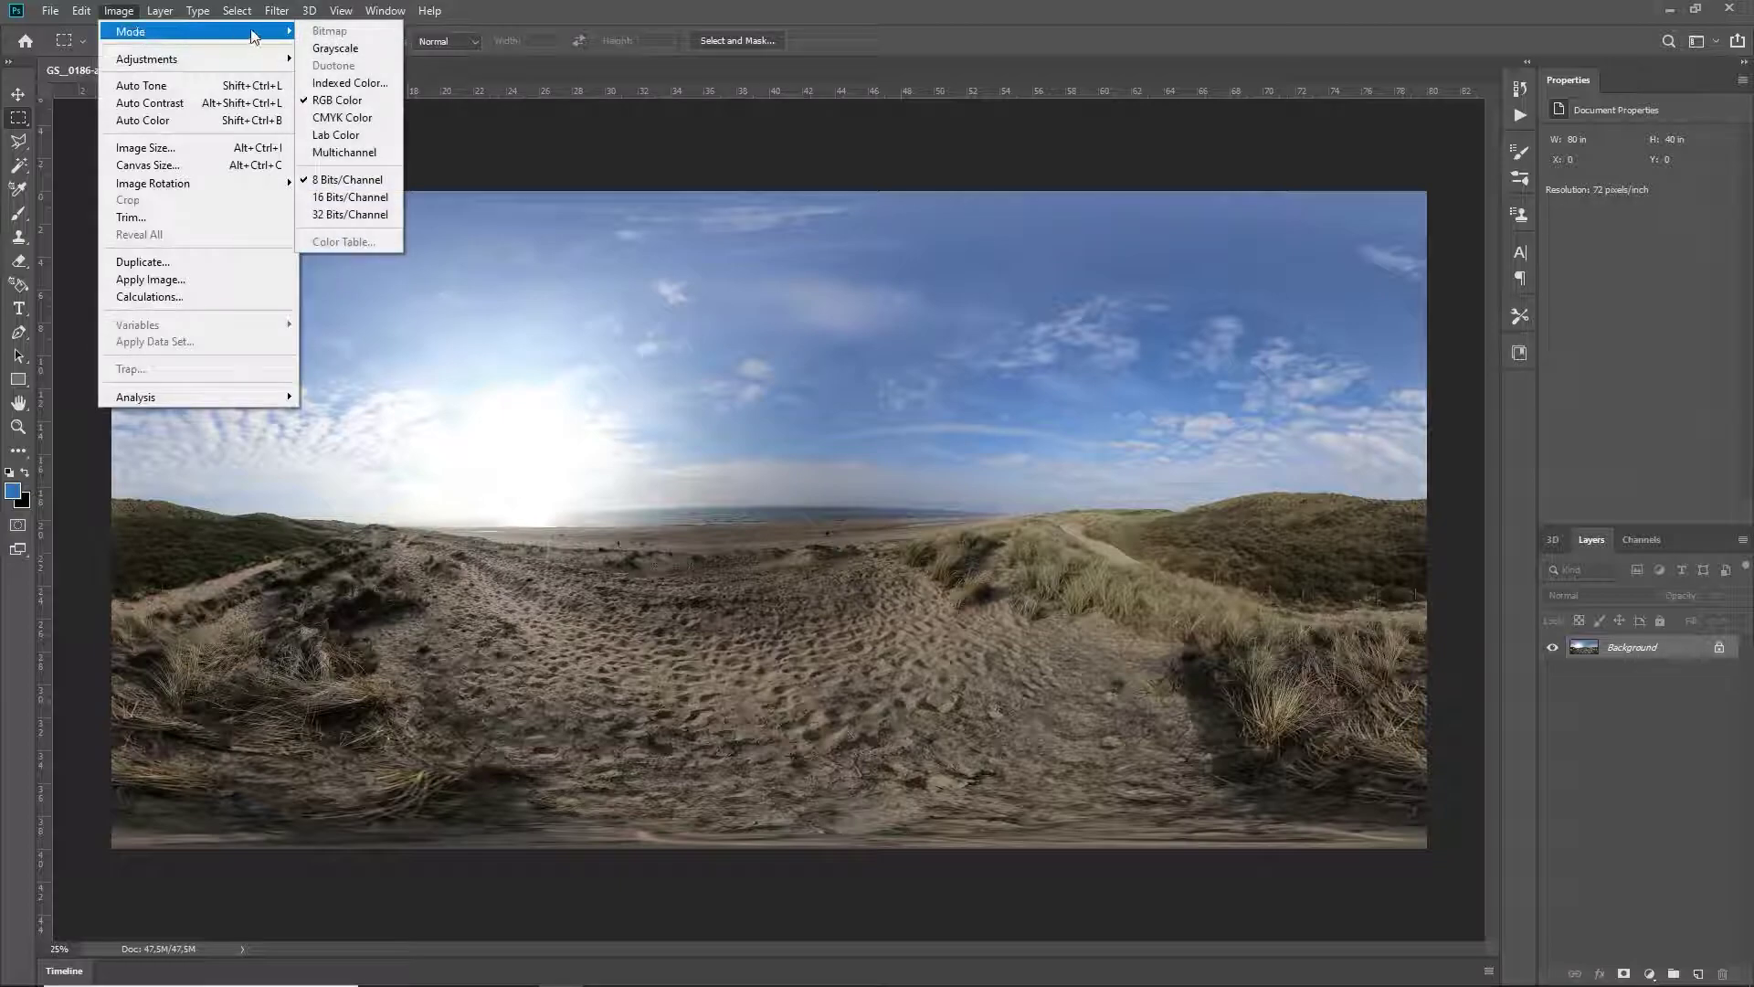
{"action": "left_click", "coordinate": [331, 215]}
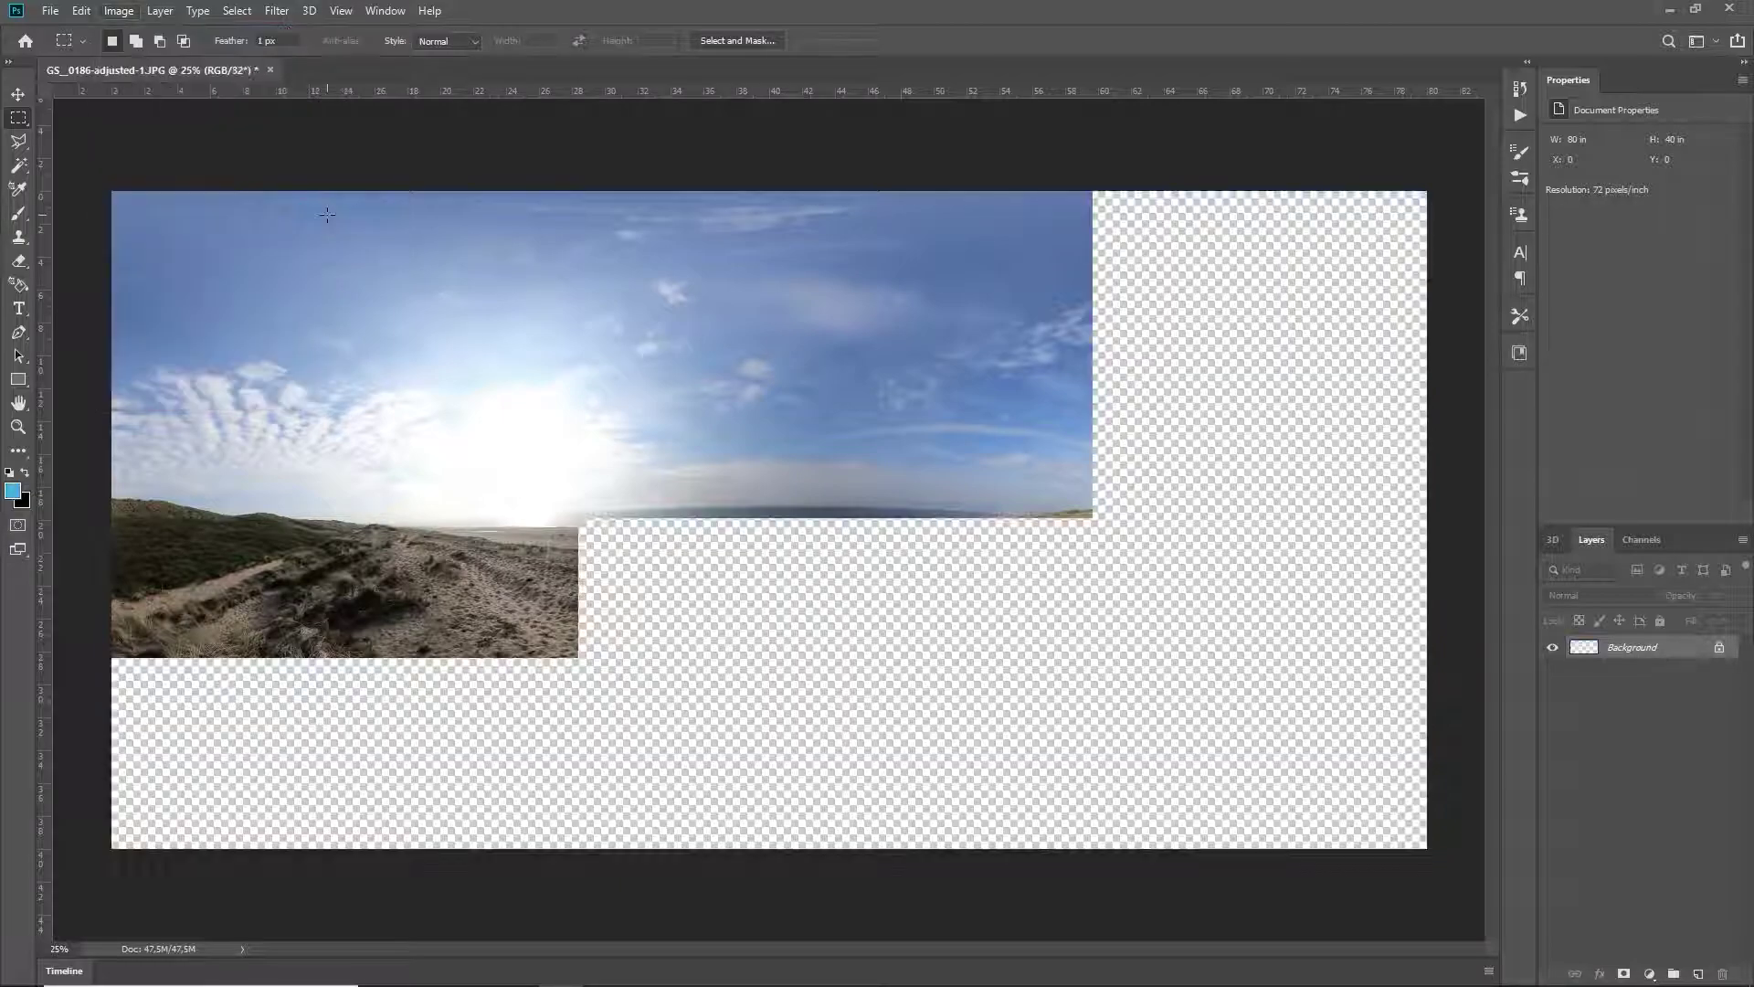
Save the converted panorama as a new file.
{"action": "left_click", "coordinate": [51, 11]}
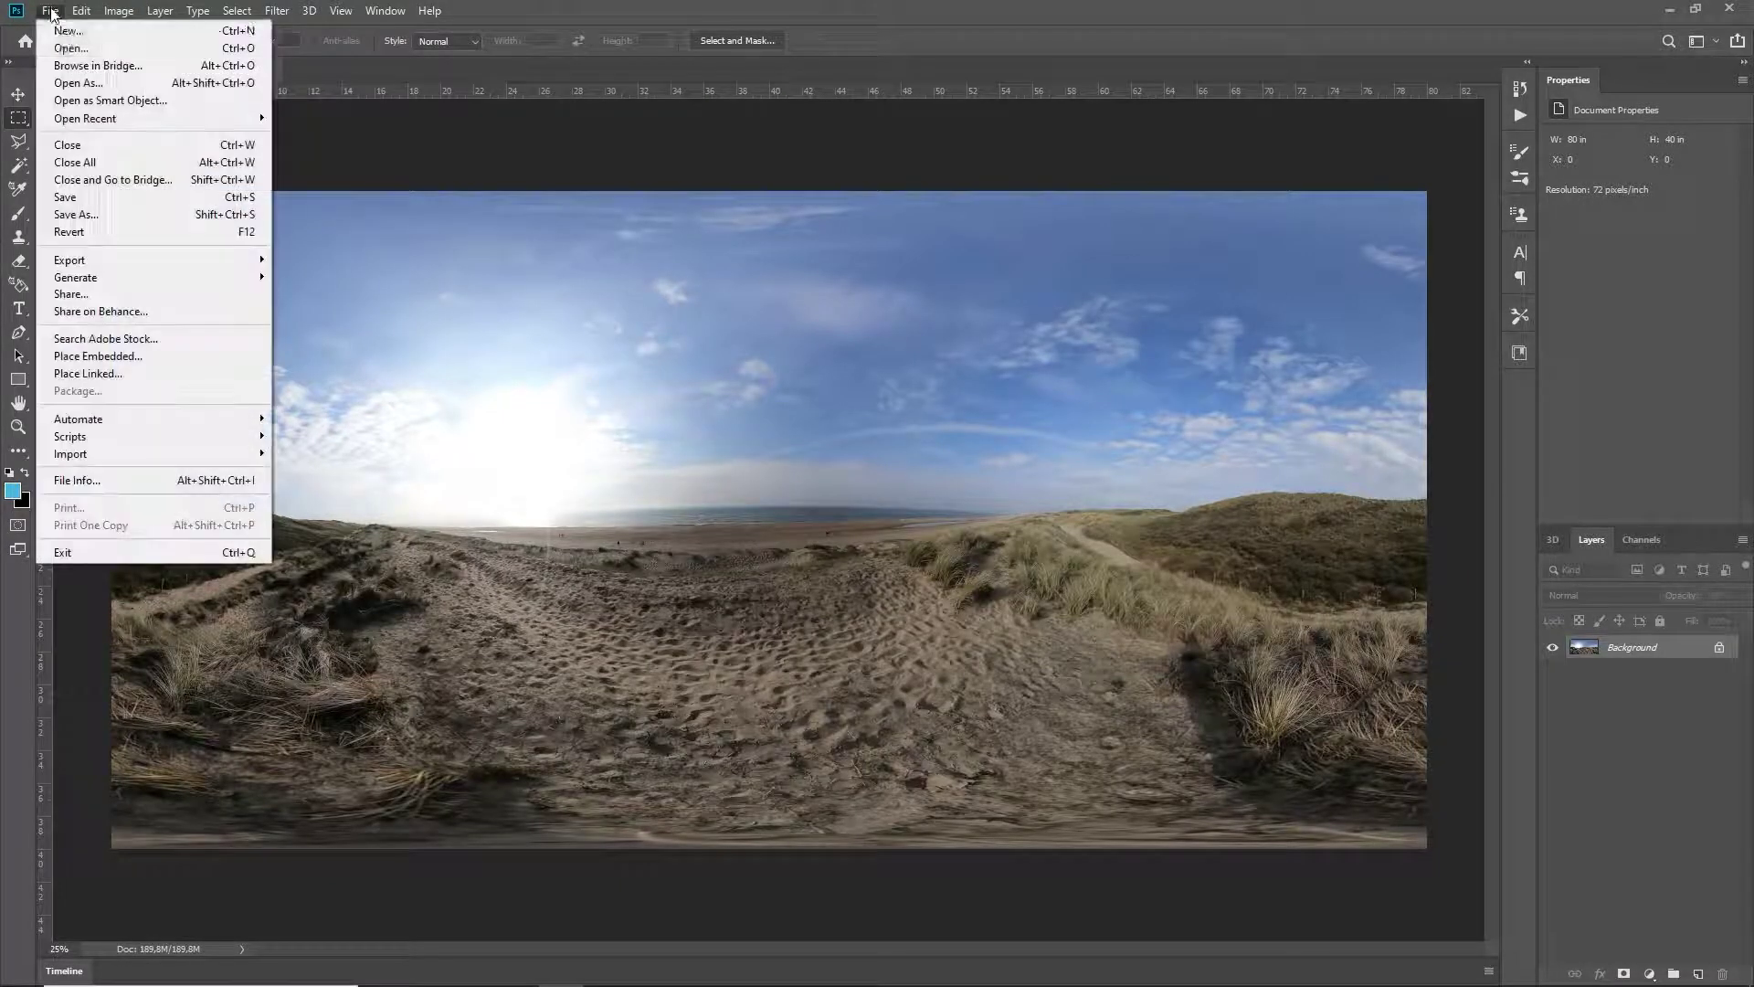
{"action": "left_click", "coordinate": [88, 212]}
{"action": "left_click", "coordinate": [1183, 939]}
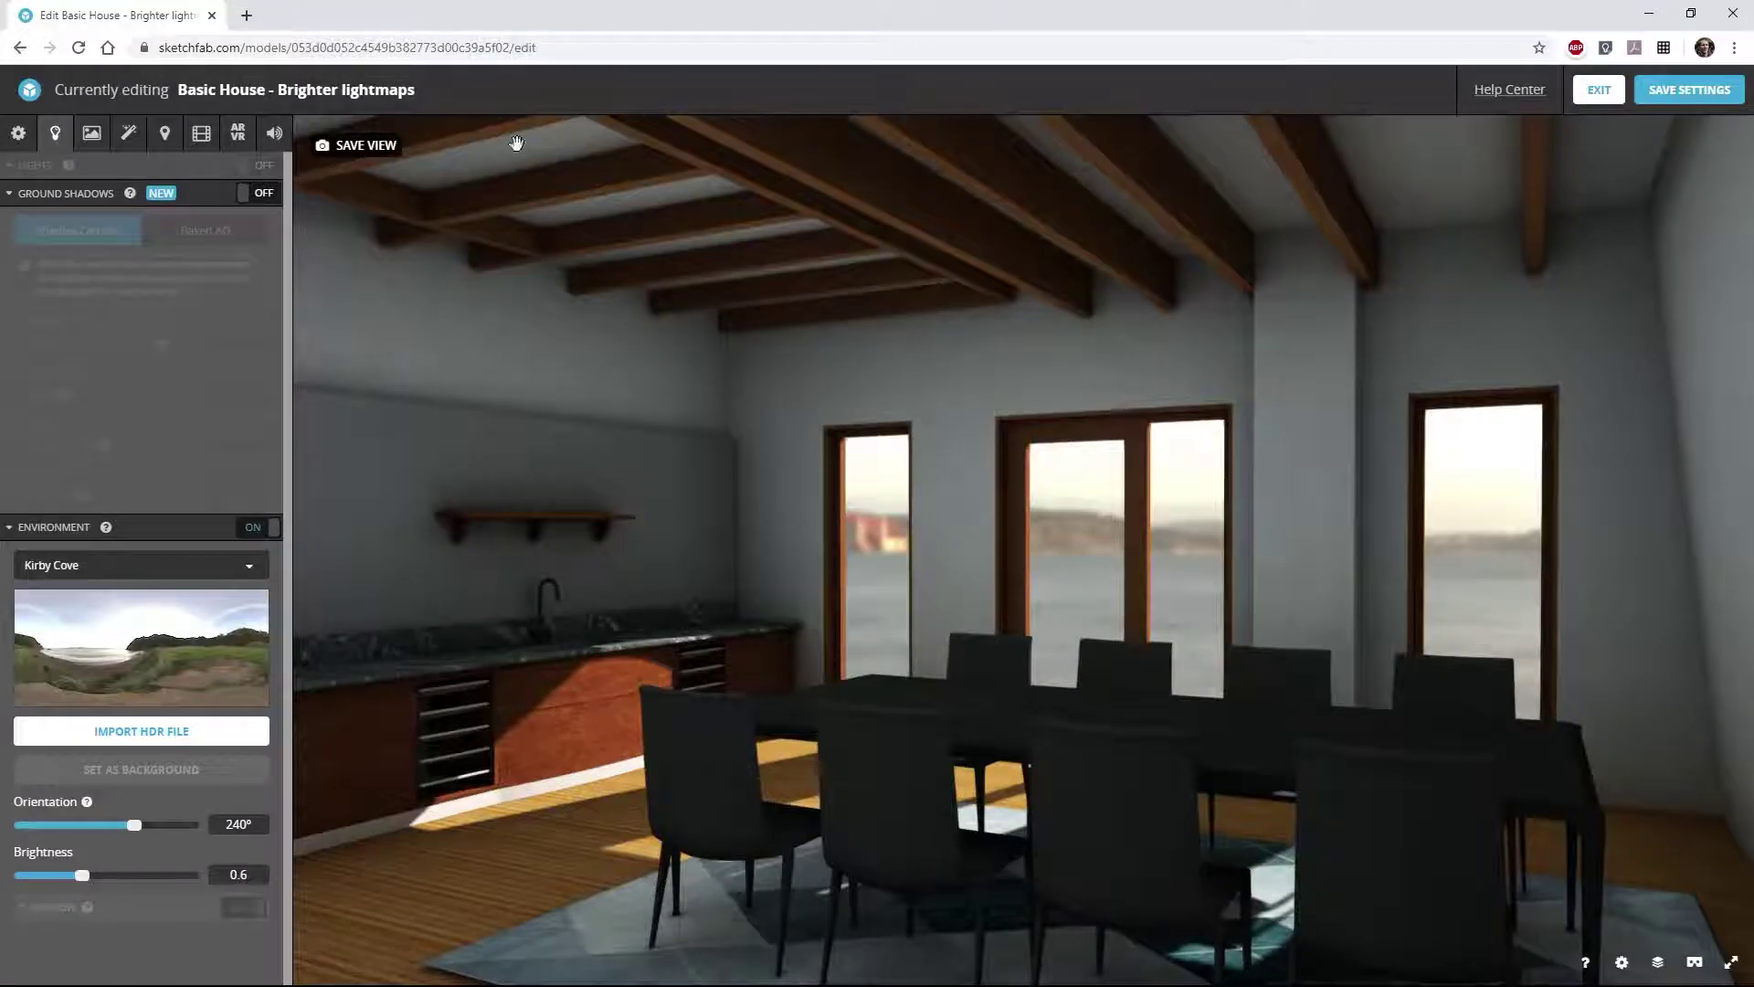
Import the adjusted HDR file, select the strand 0168 environment, and rotate its orientation for the windows.
{"action": "left_click", "coordinate": [162, 733]}
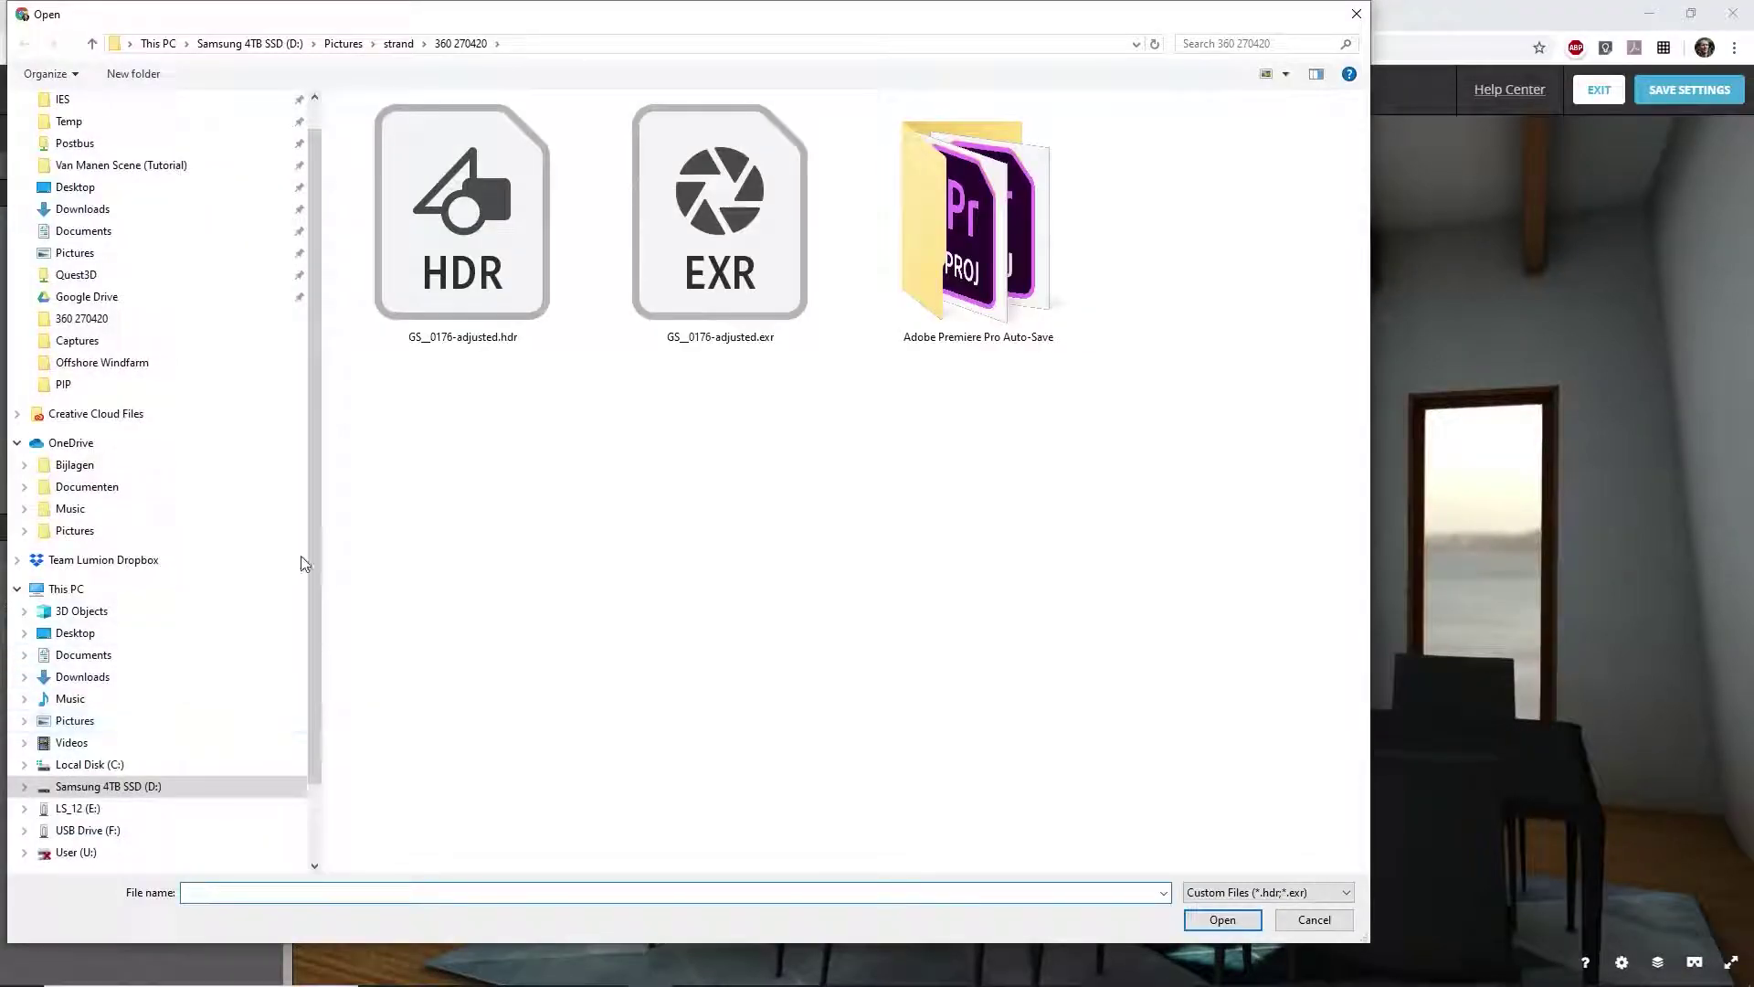
{"action": "double_click", "coordinate": [431, 254]}
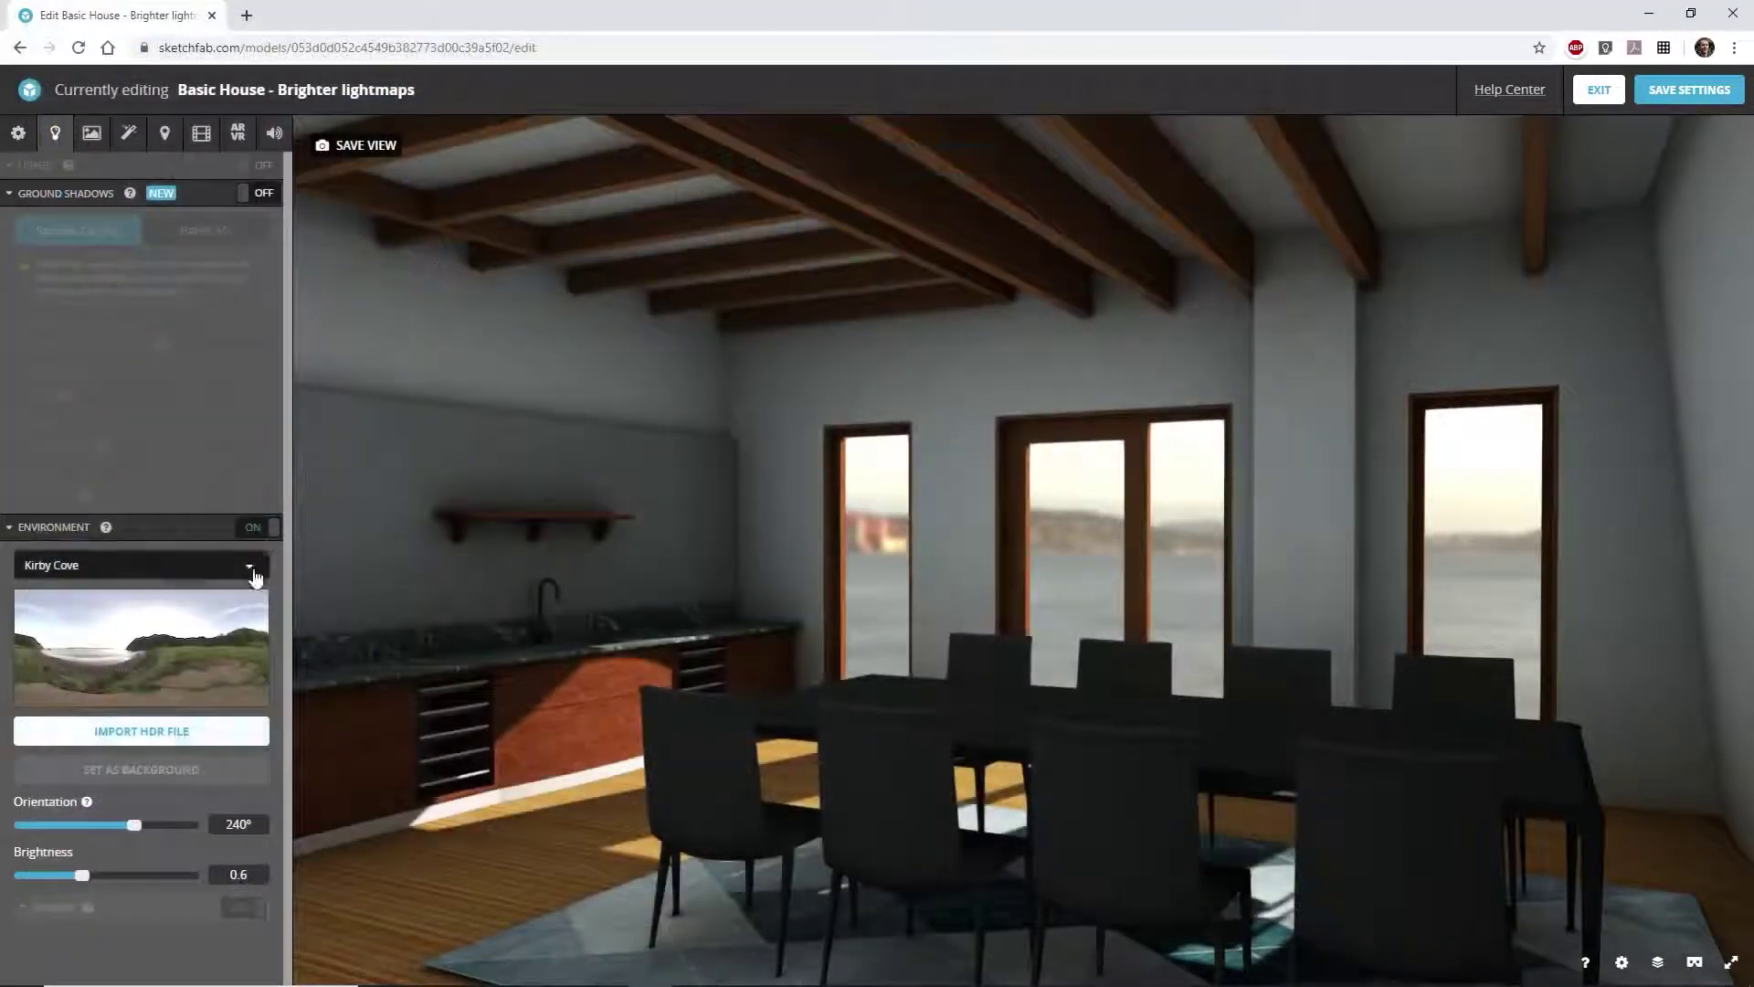
{"action": "left_click", "coordinate": [252, 568]}
{"action": "left_click", "coordinate": [192, 549]}
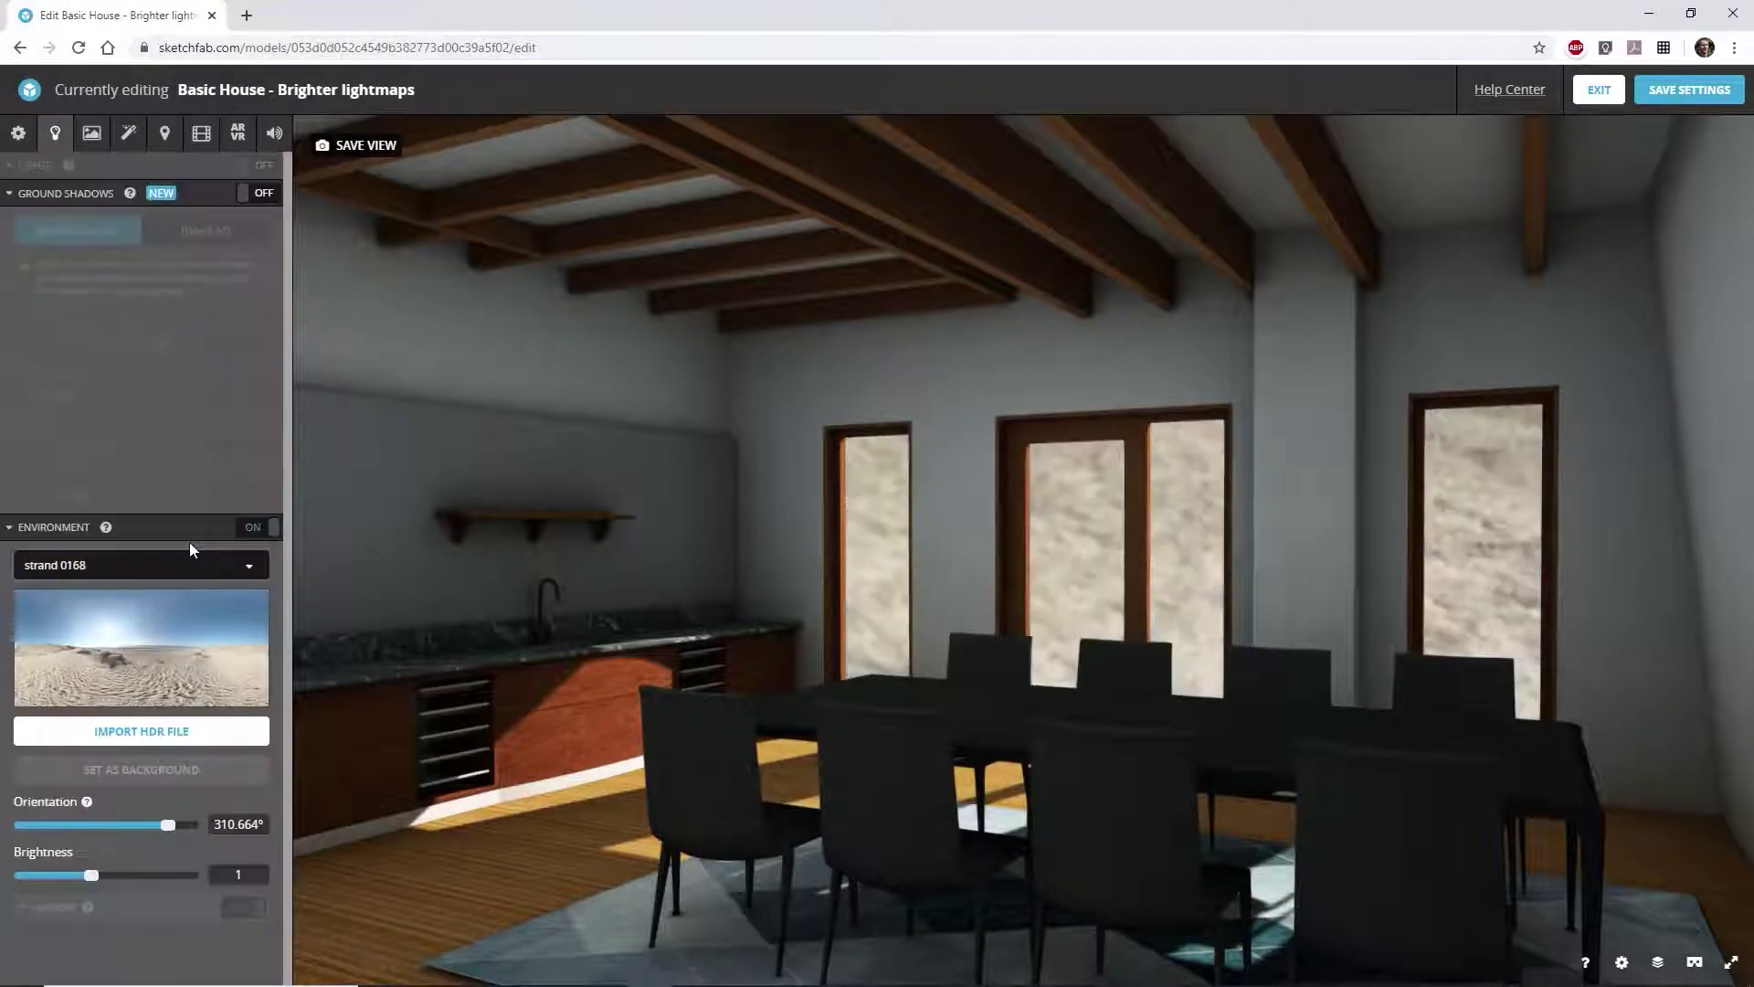
{"action": "left_click_drag", "start_coordinate": [166, 820], "coordinate": [139, 820]}
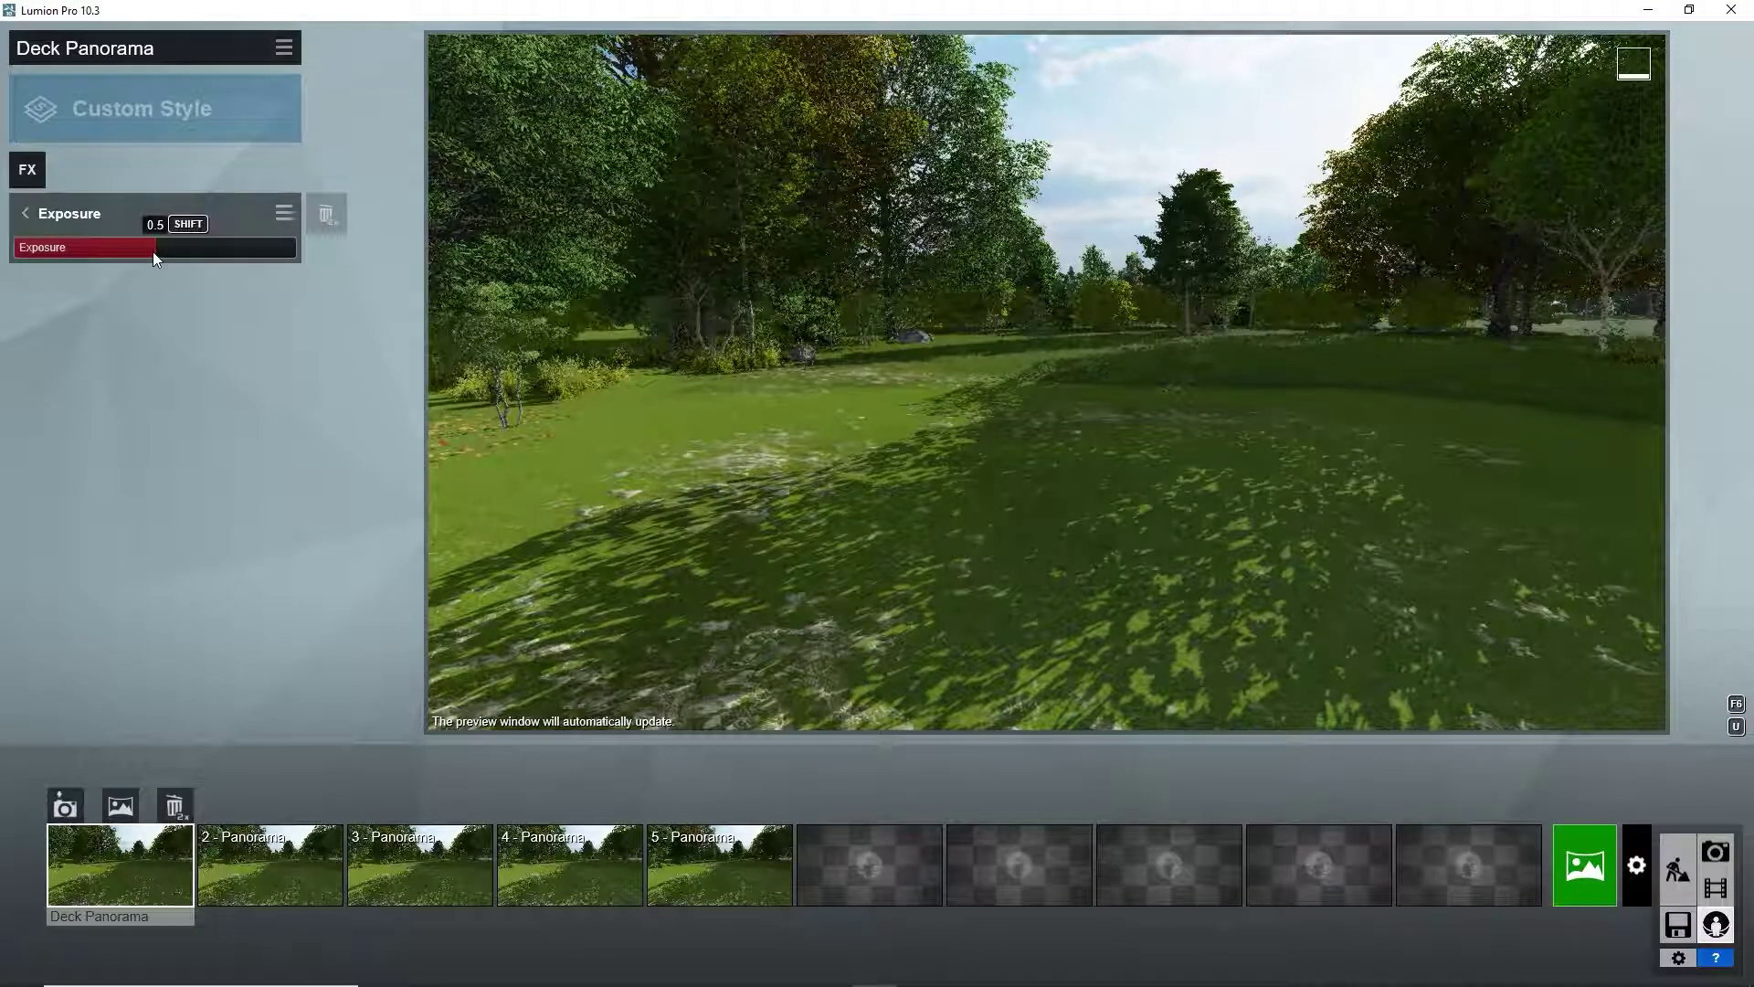
Set panorama exposures: Deck 0.3, 2 - Panorama 0.4, 4 - Panorama 0.6, 5 - Panorama 0.7.
{"action": "left_click_drag", "start_coordinate": [152, 251], "coordinate": [106, 249]}
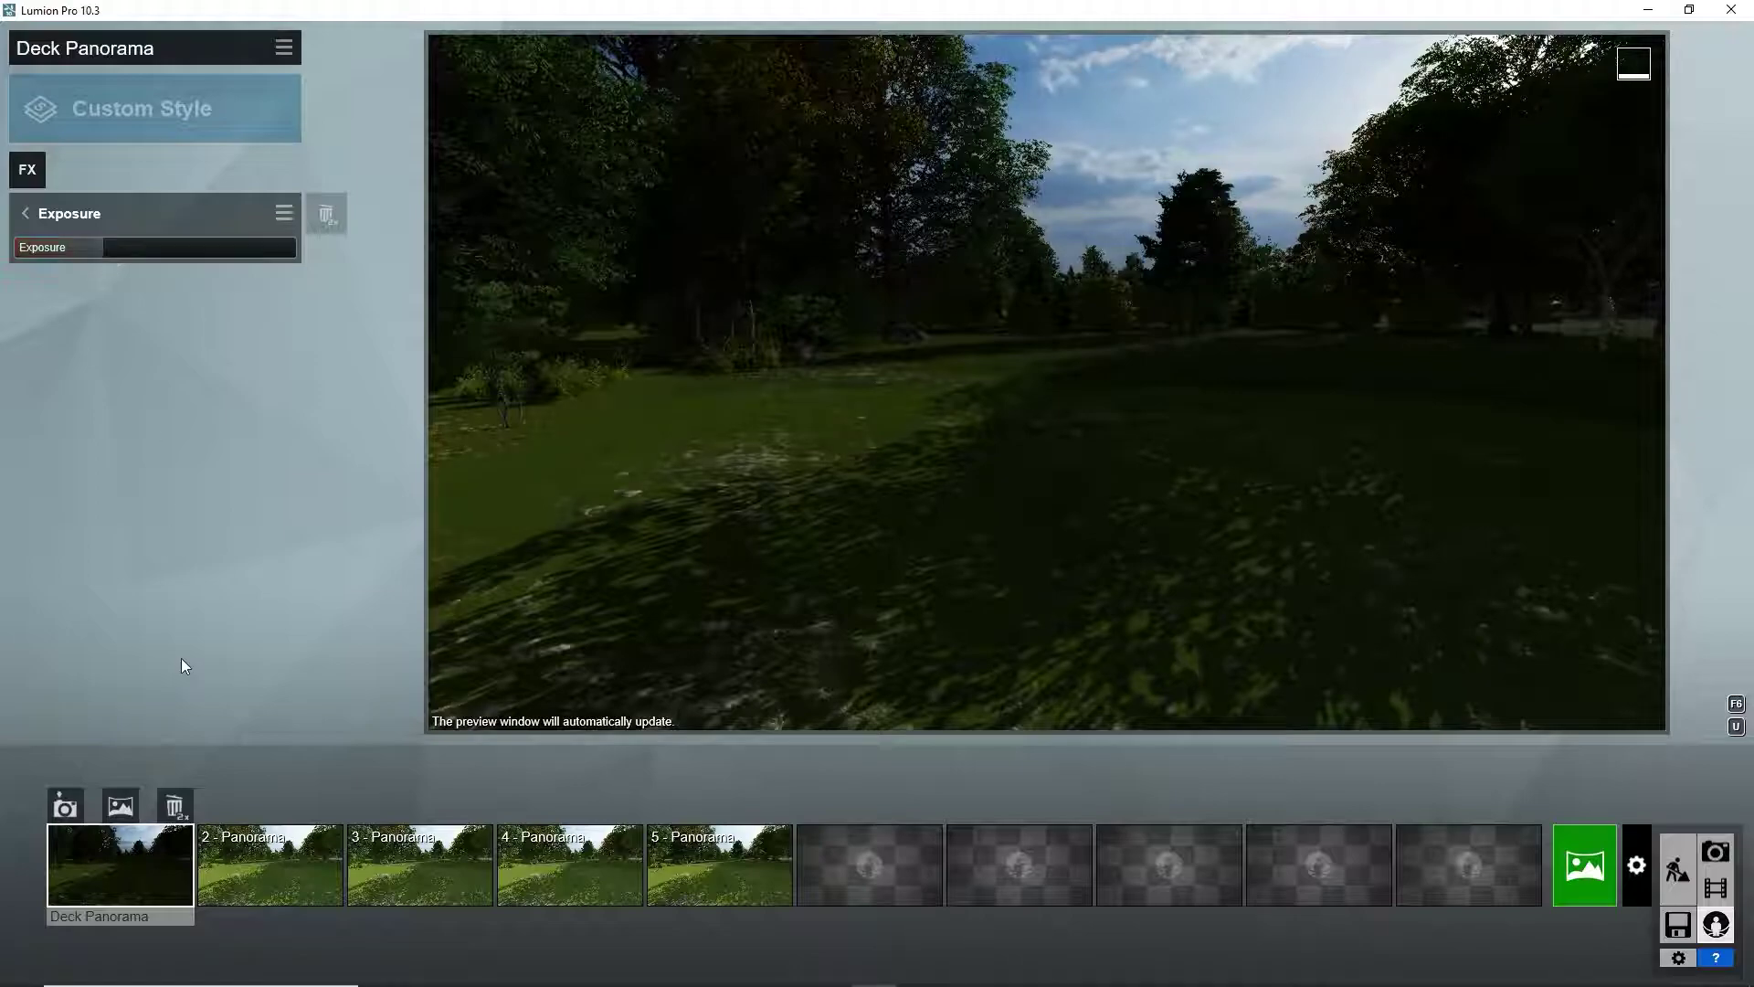
{"action": "left_click", "coordinate": [239, 833]}
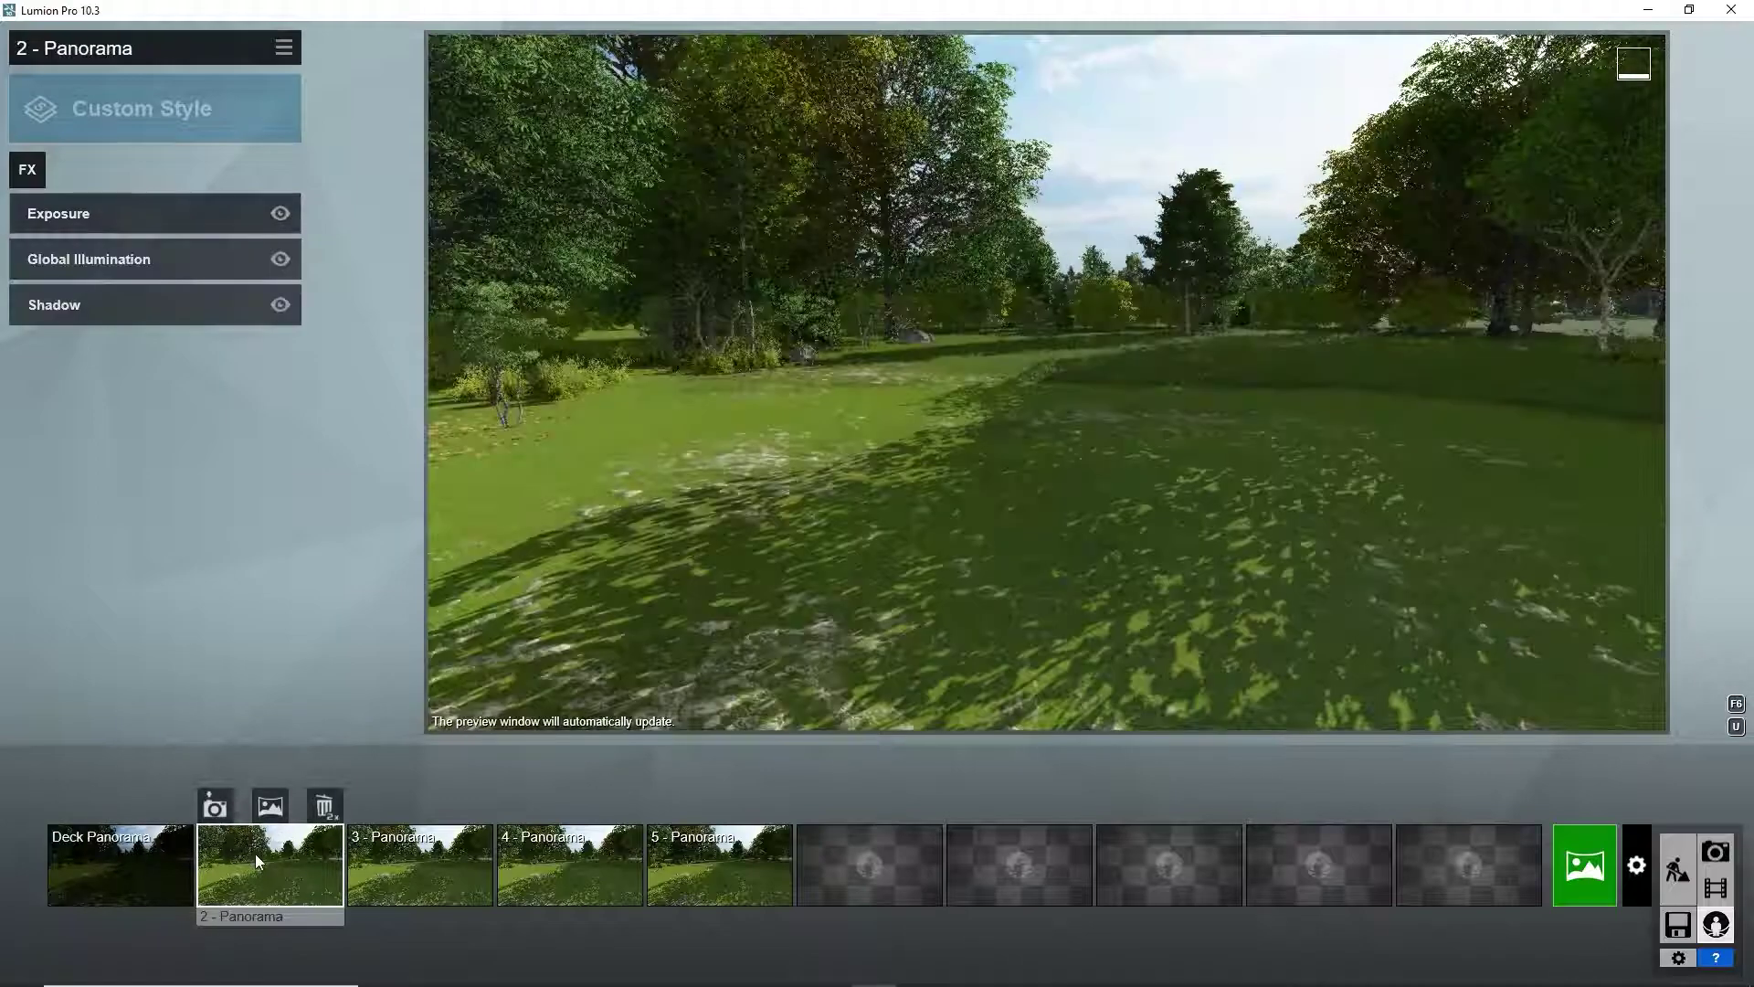
{"action": "left_click", "coordinate": [137, 213]}
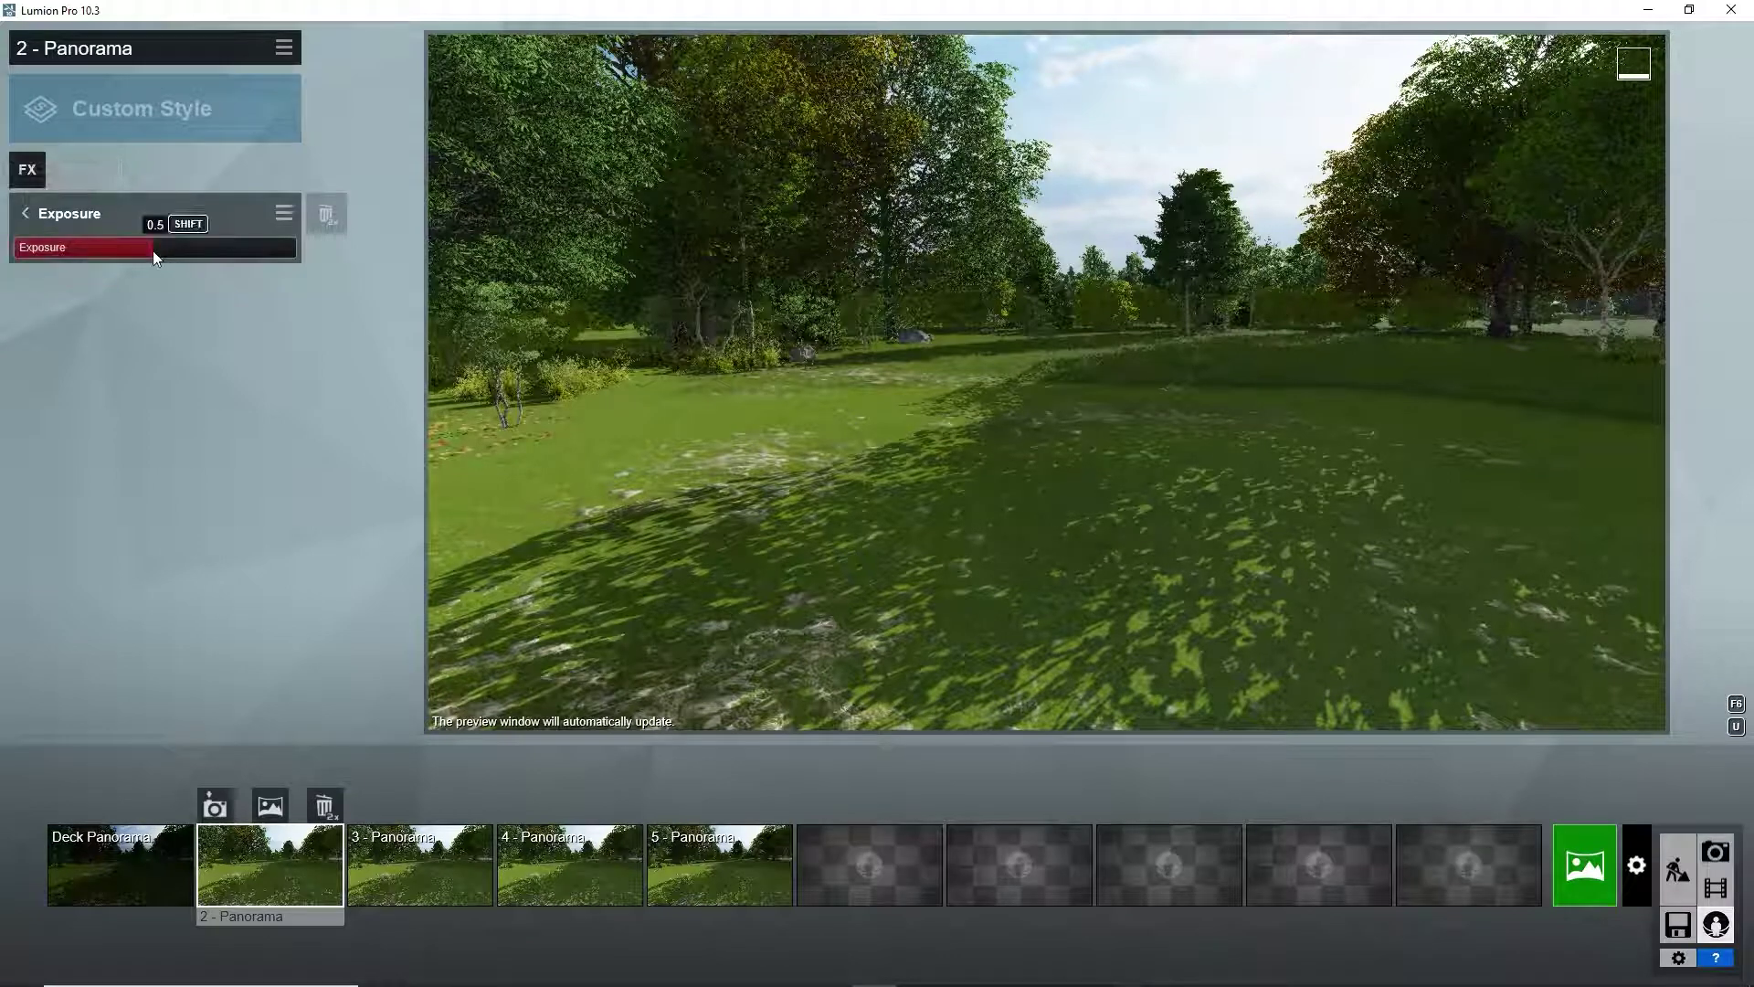
{"action": "left_click_drag", "start_coordinate": [152, 250], "coordinate": [124, 248]}
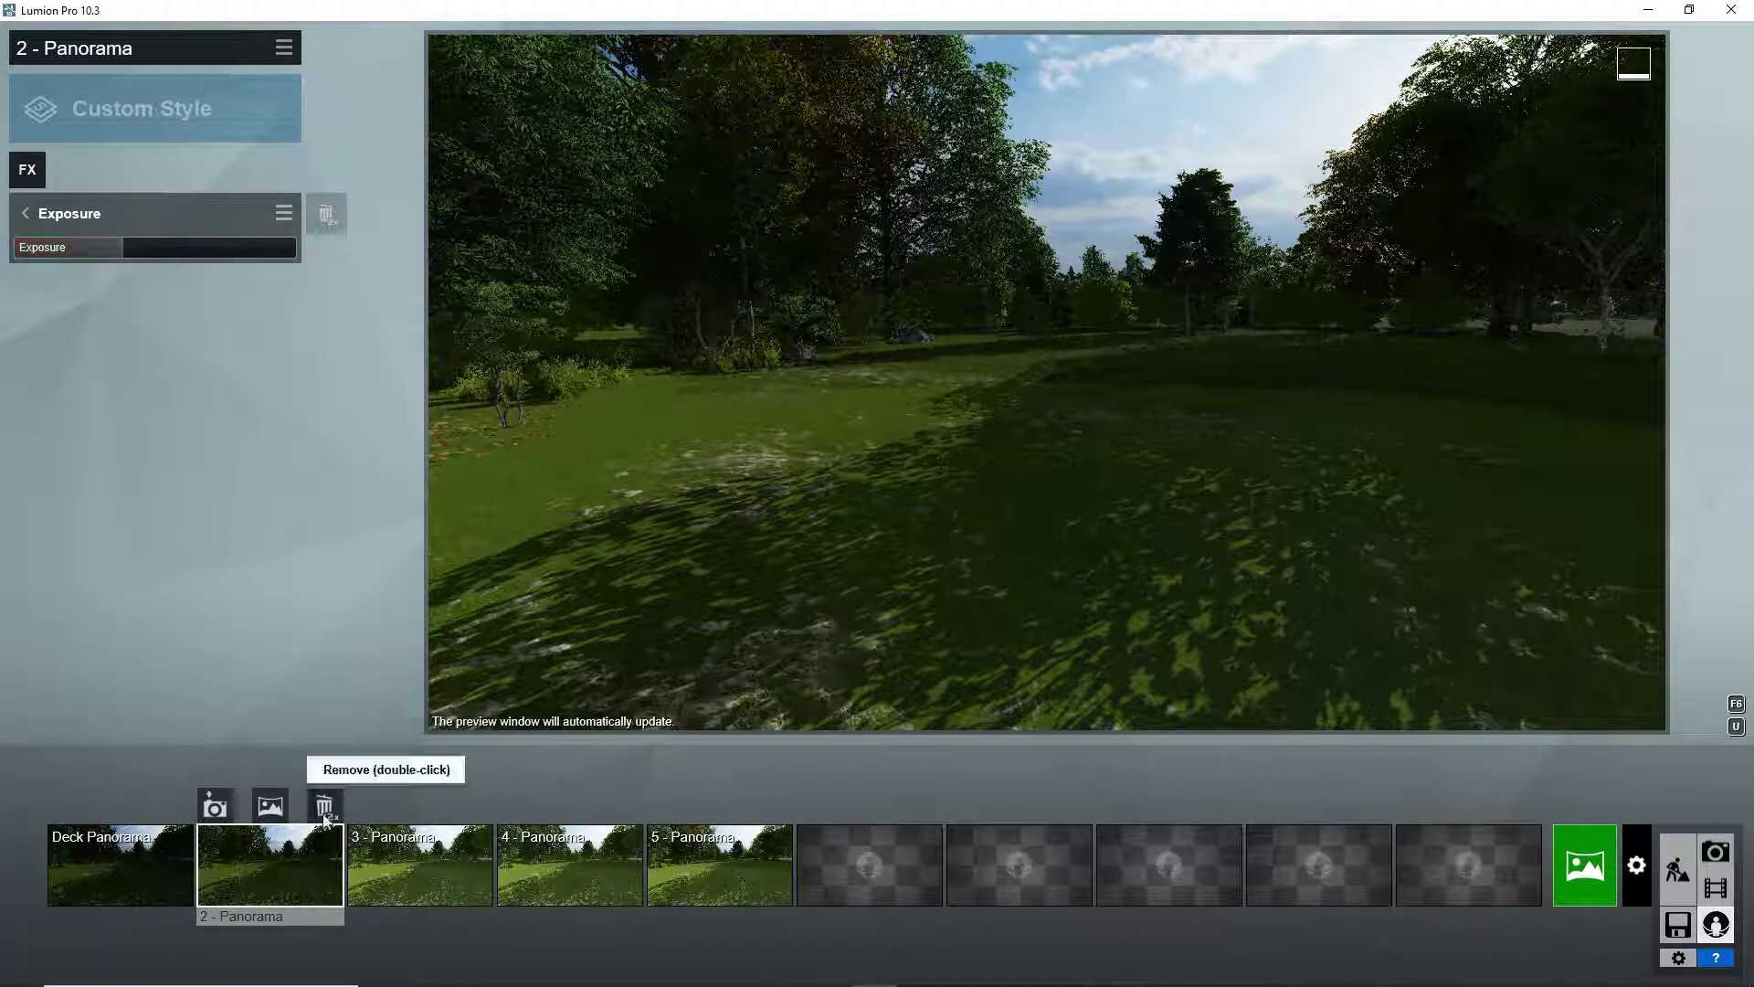
{"action": "left_click", "coordinate": [536, 868]}
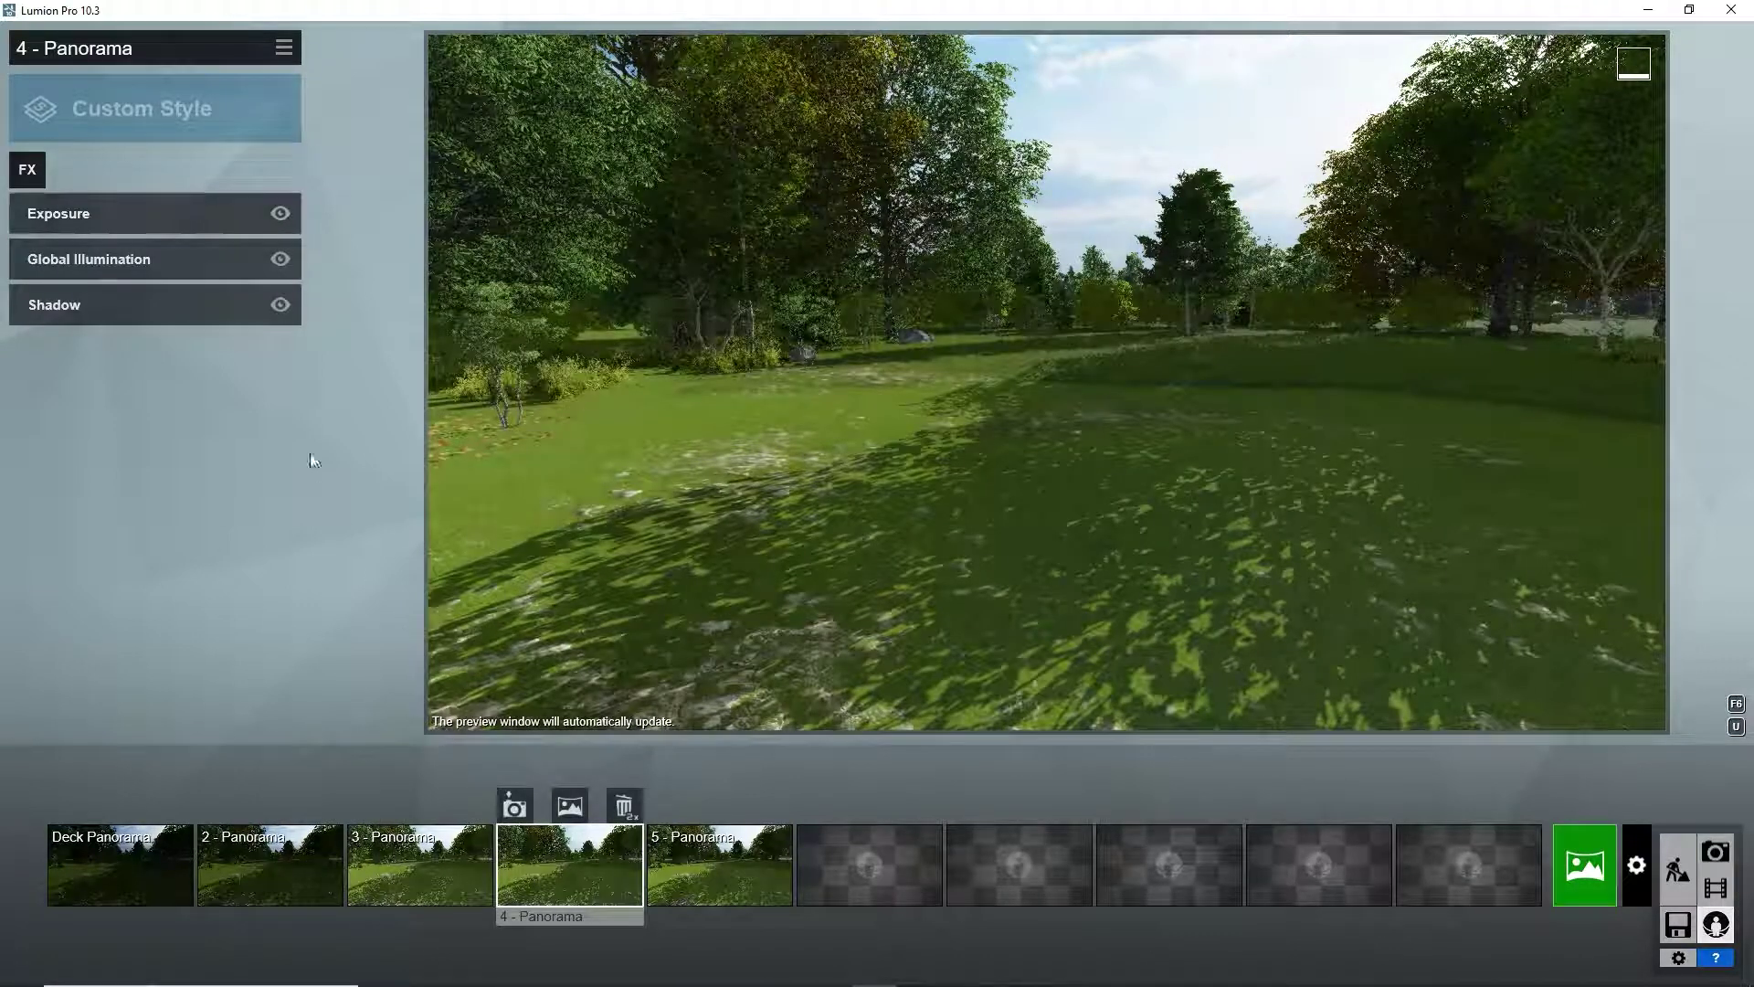
{"action": "left_click", "coordinate": [145, 219]}
{"action": "left_click_drag", "start_coordinate": [159, 245], "coordinate": [188, 250]}
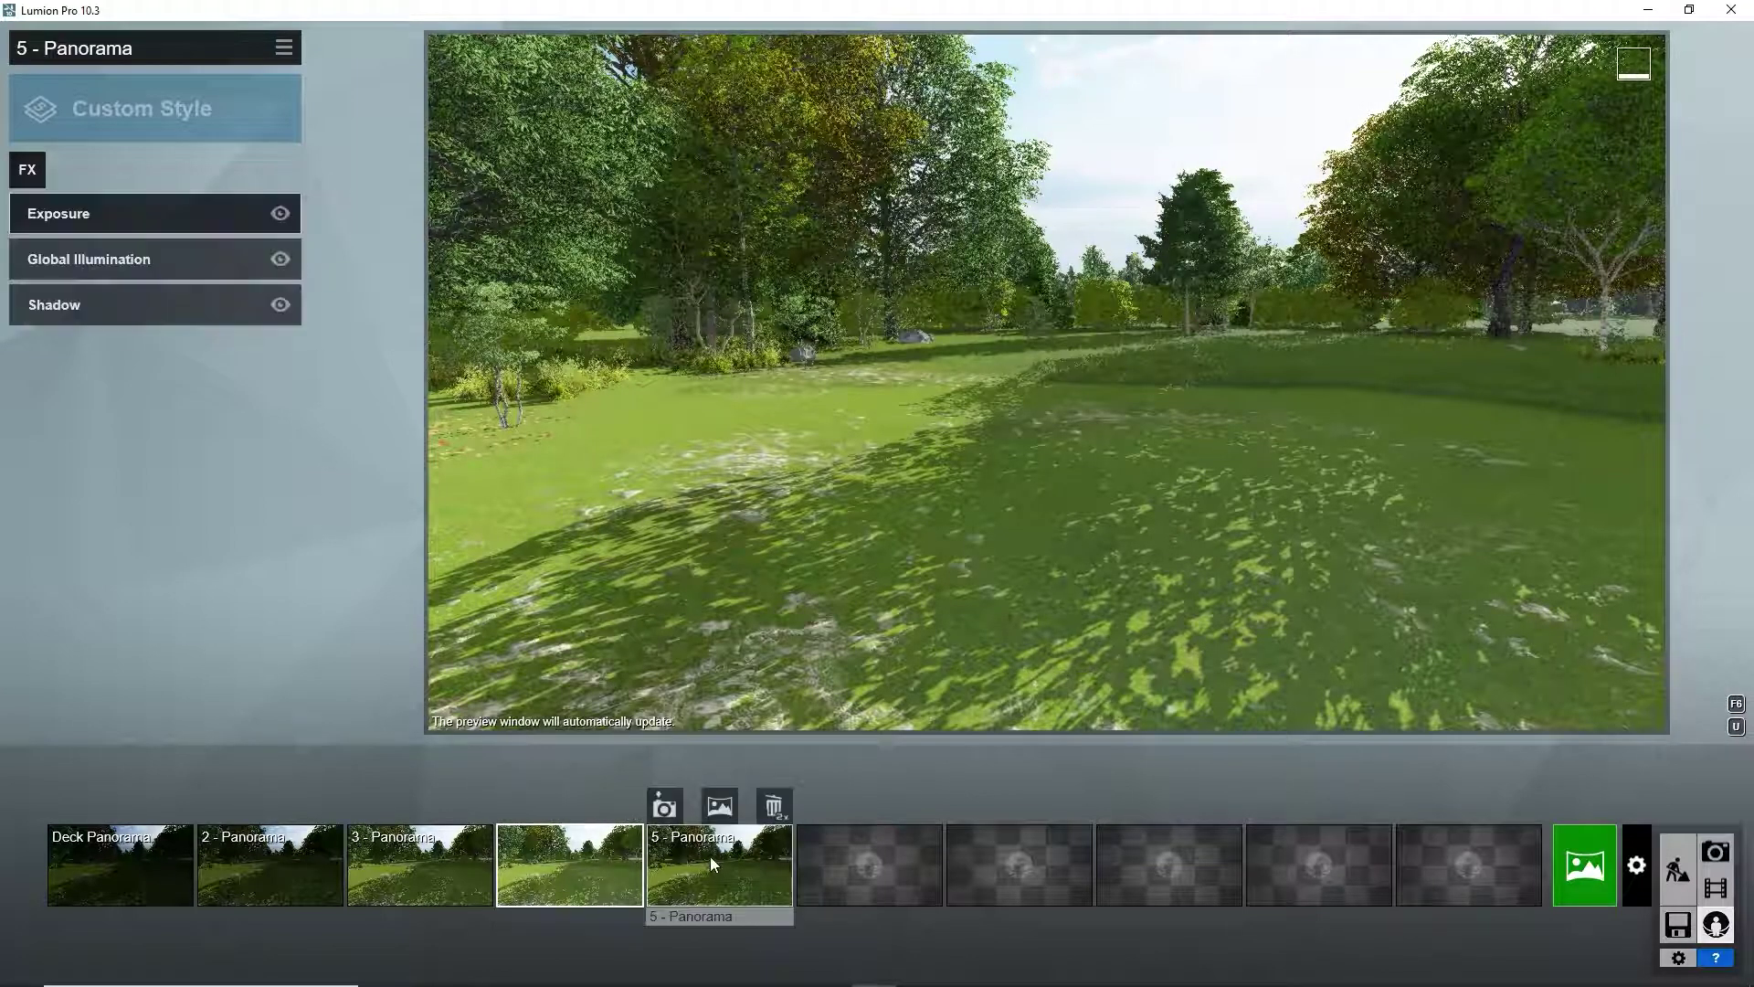
{"action": "left_click", "coordinate": [705, 848]}
{"action": "left_click", "coordinate": [177, 226]}
{"action": "mouse_move", "coordinate": [194, 245]}
{"action": "left_mouse_down"}
{"action": "mouse_move", "coordinate": [163, 243]}
{"action": "mouse_move", "coordinate": [216, 254]}
{"action": "left_mouse_up"}
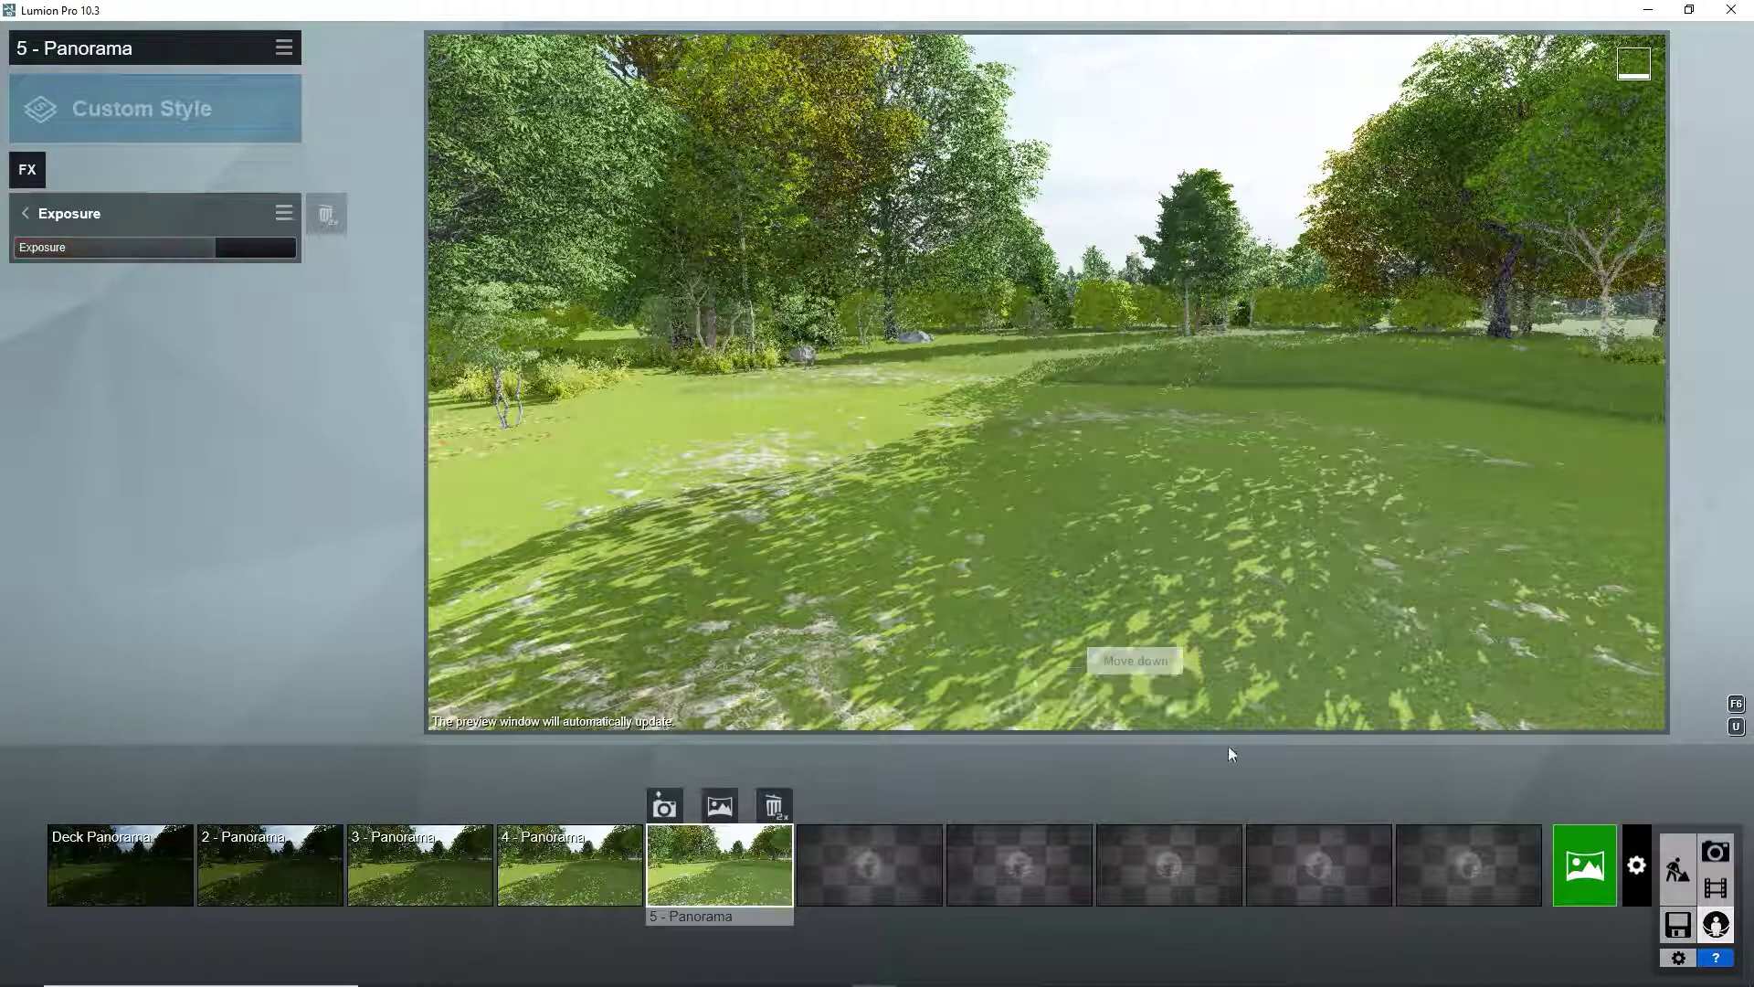
Render all five 360 panoramas at 4096x2048, saving under the name '3 - Panorama'.
{"action": "left_click", "coordinate": [1560, 848]}
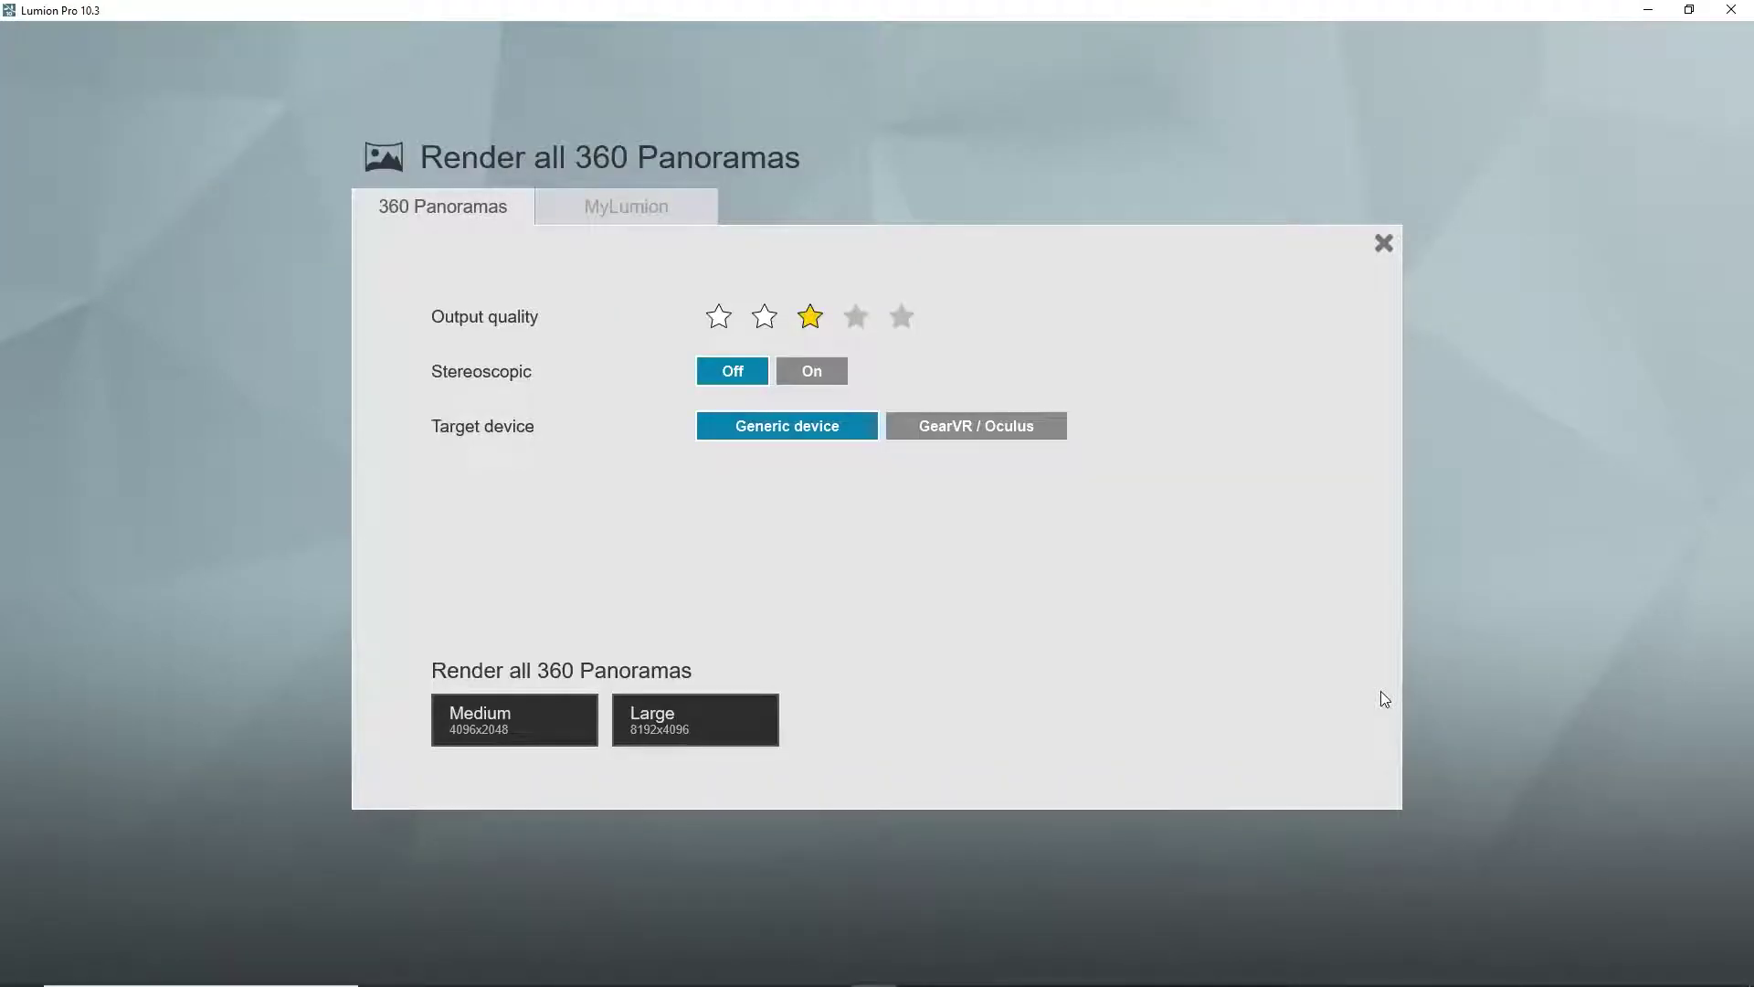
{"action": "left_click", "coordinate": [509, 726]}
{"action": "type", "text": "3"}
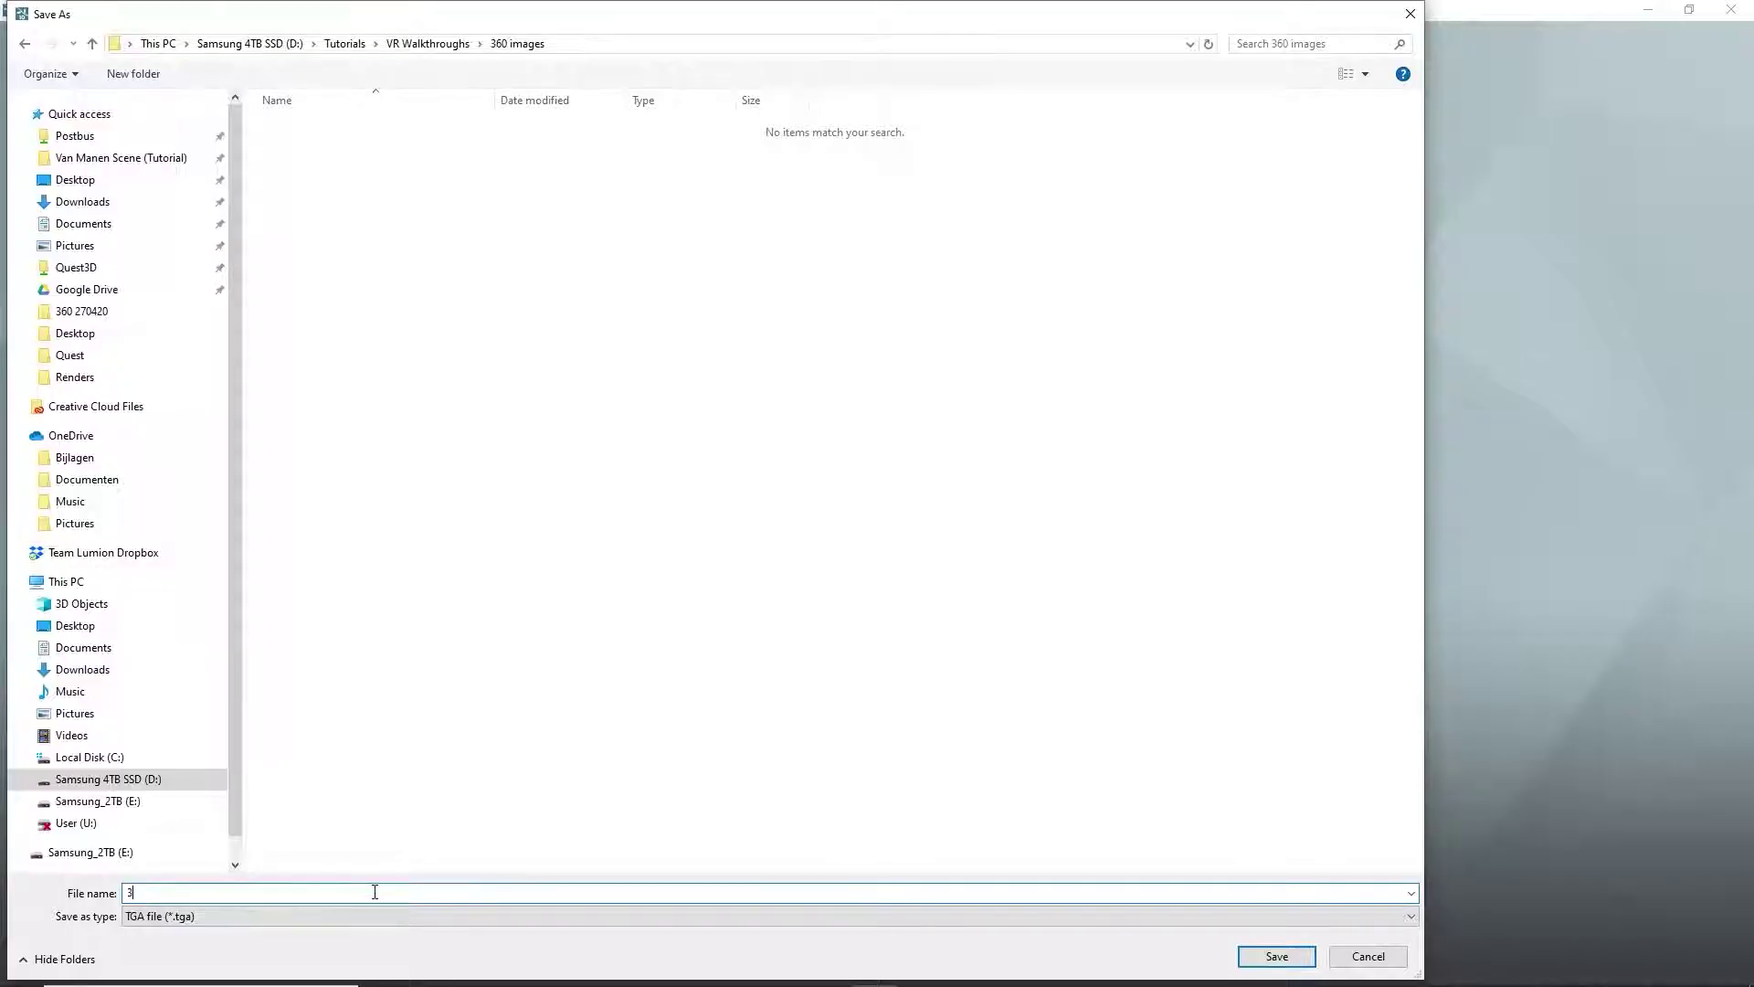
{"action": "type", "text": " - Panorama"}
{"action": "key", "text": "Return"}
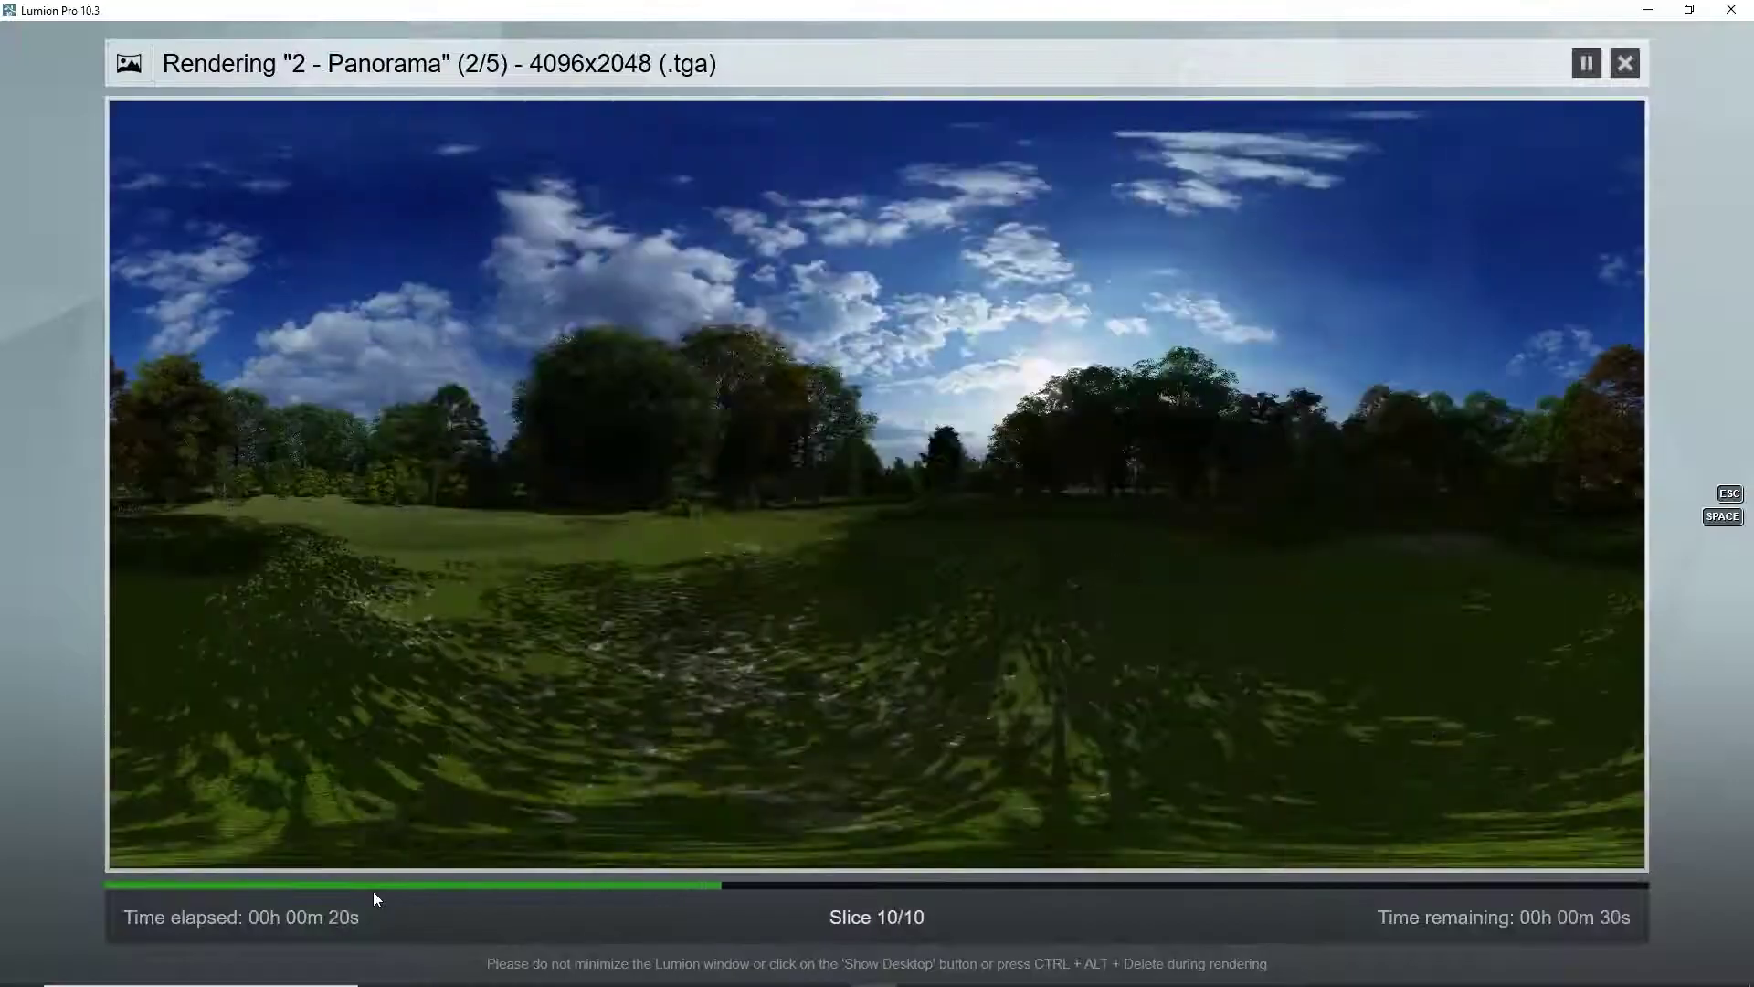
Merge the five rendered 360 panorama TGAs into one HDR image with Merge to HDR Pro.
{"action": "left_click", "coordinate": [50, 11]}
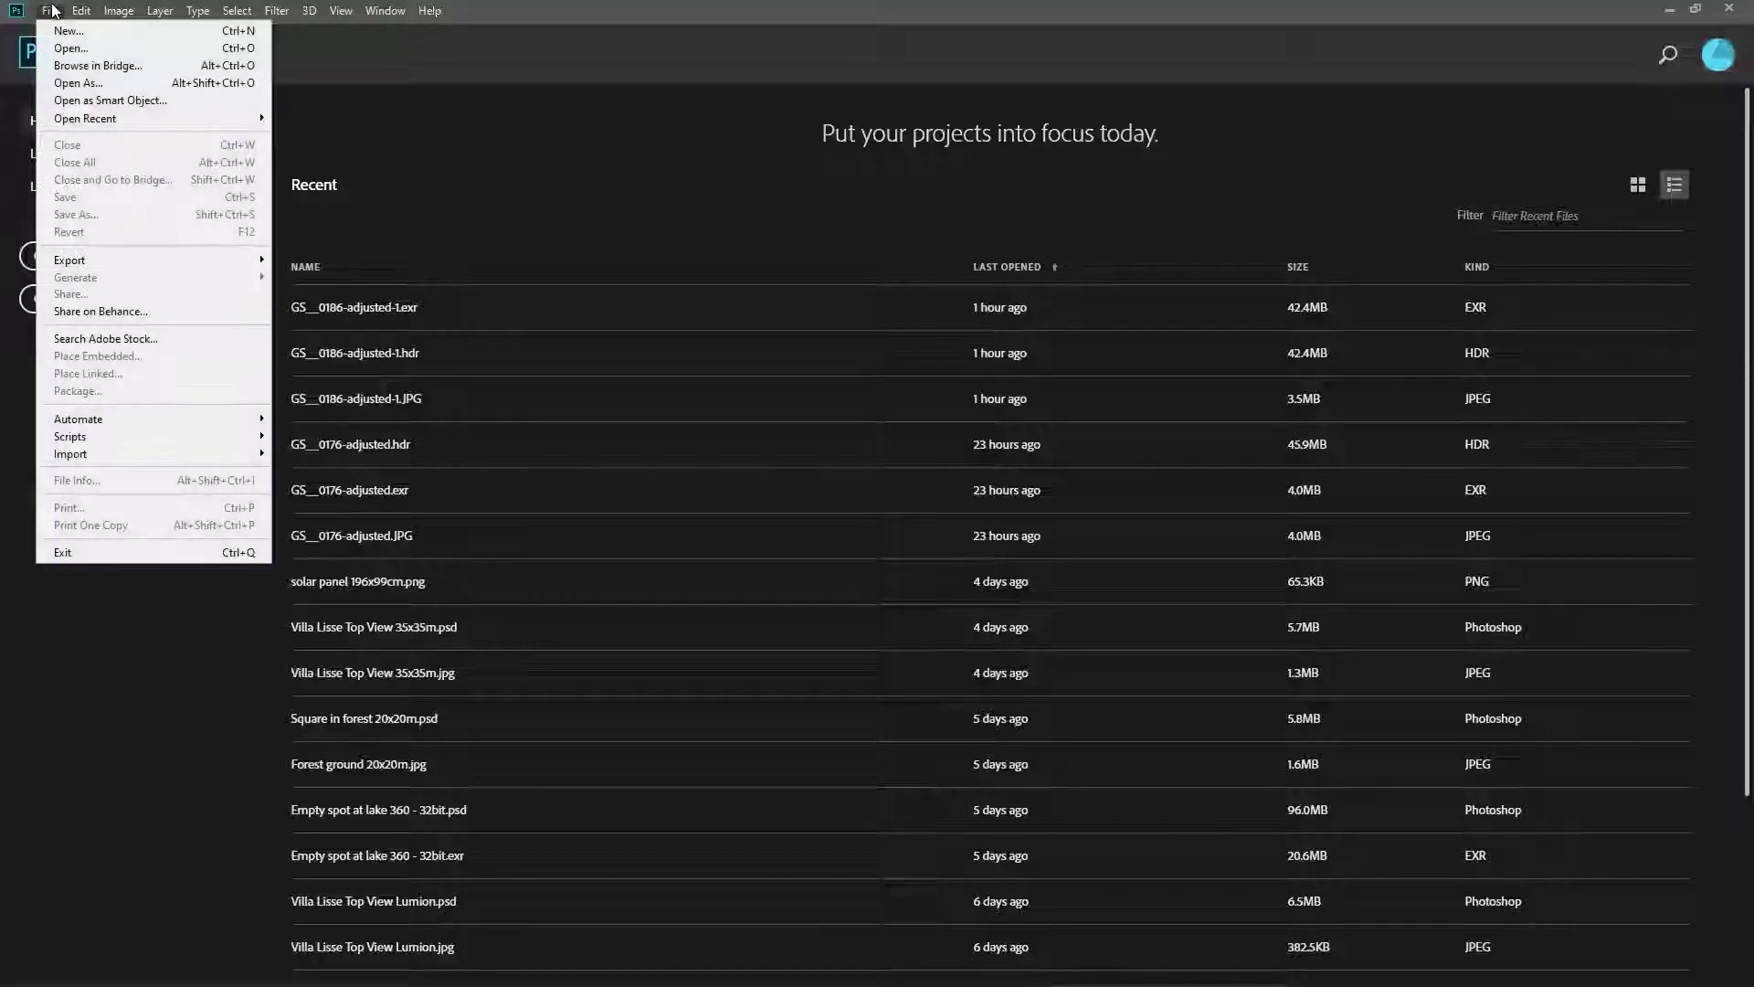
{"action": "mouse_move", "coordinate": [101, 418]}
{"action": "left_click", "coordinate": [337, 569]}
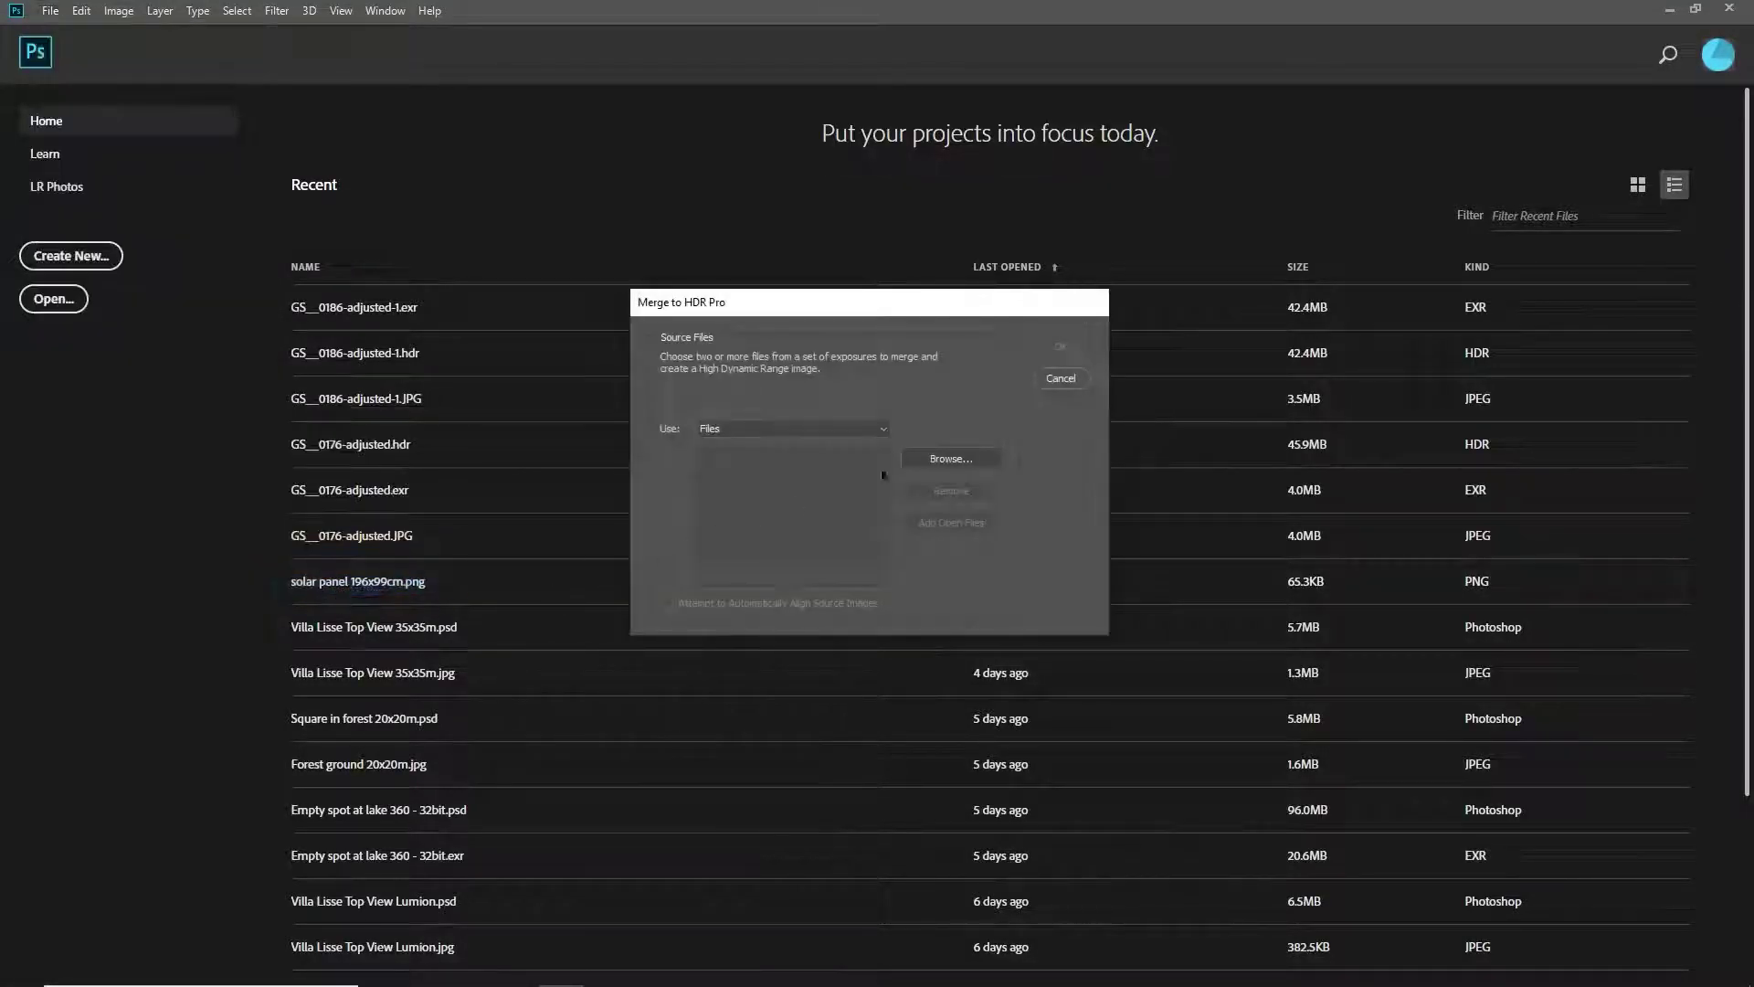
{"action": "left_click", "coordinate": [965, 457]}
{"action": "key", "text": "Return"}
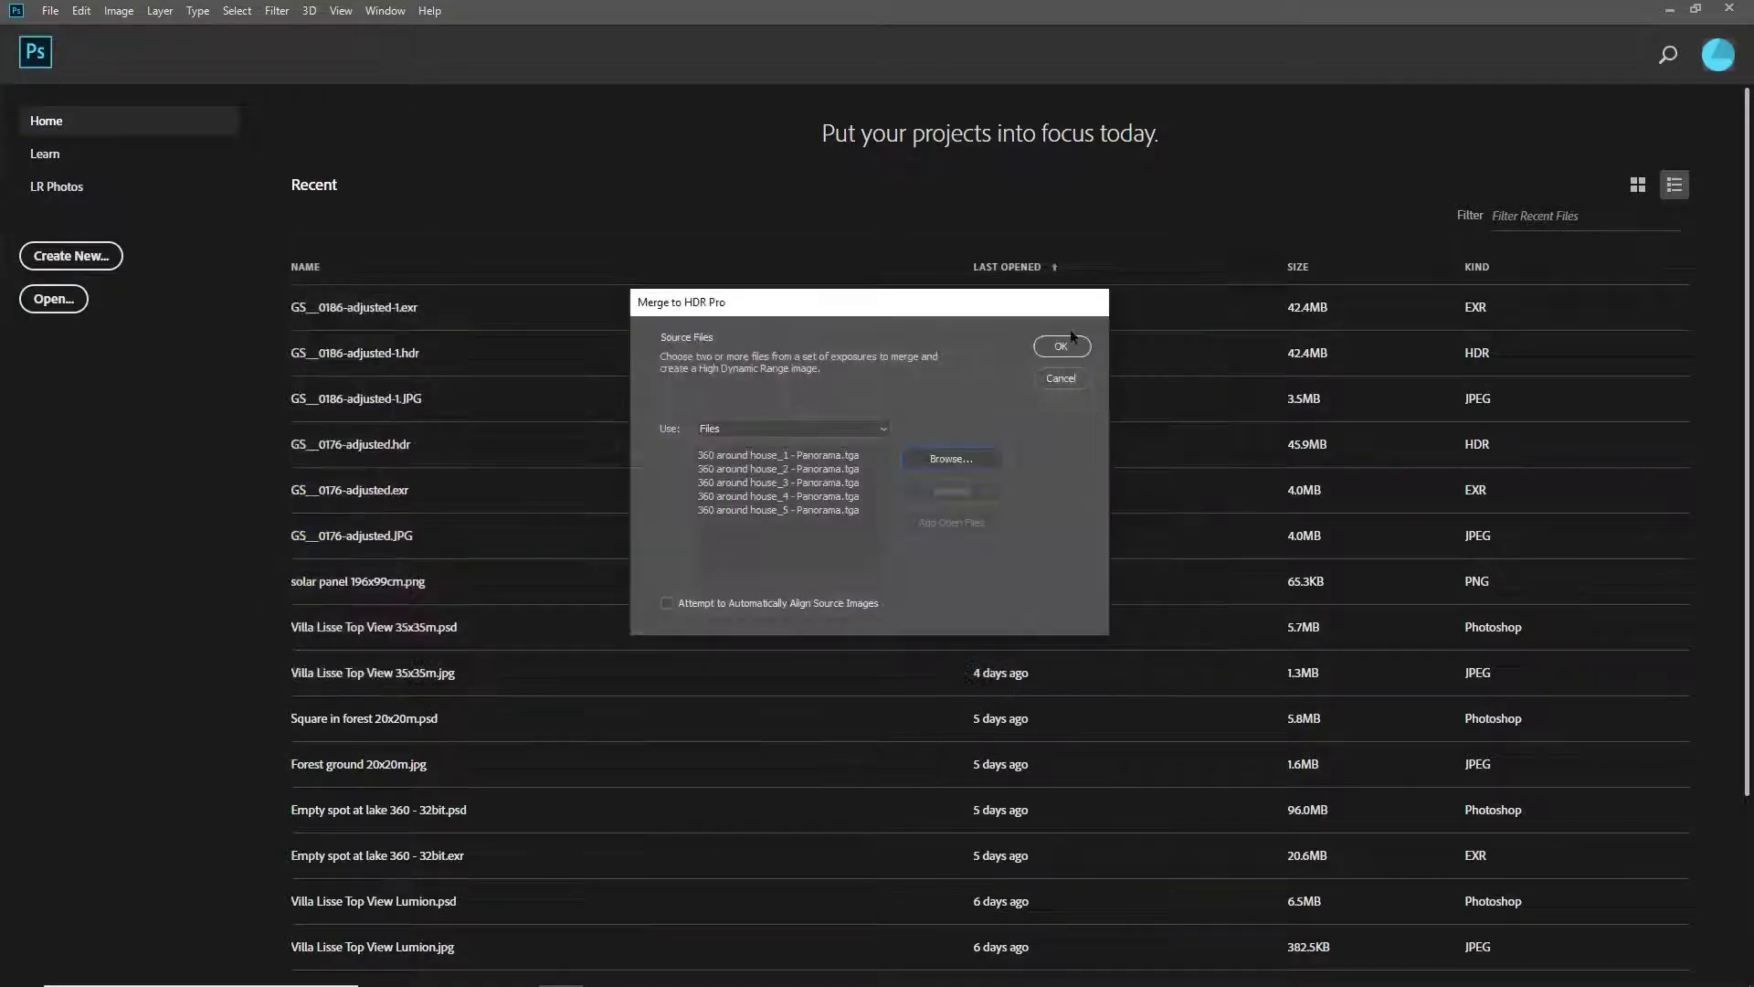
{"action": "left_click", "coordinate": [1060, 346]}
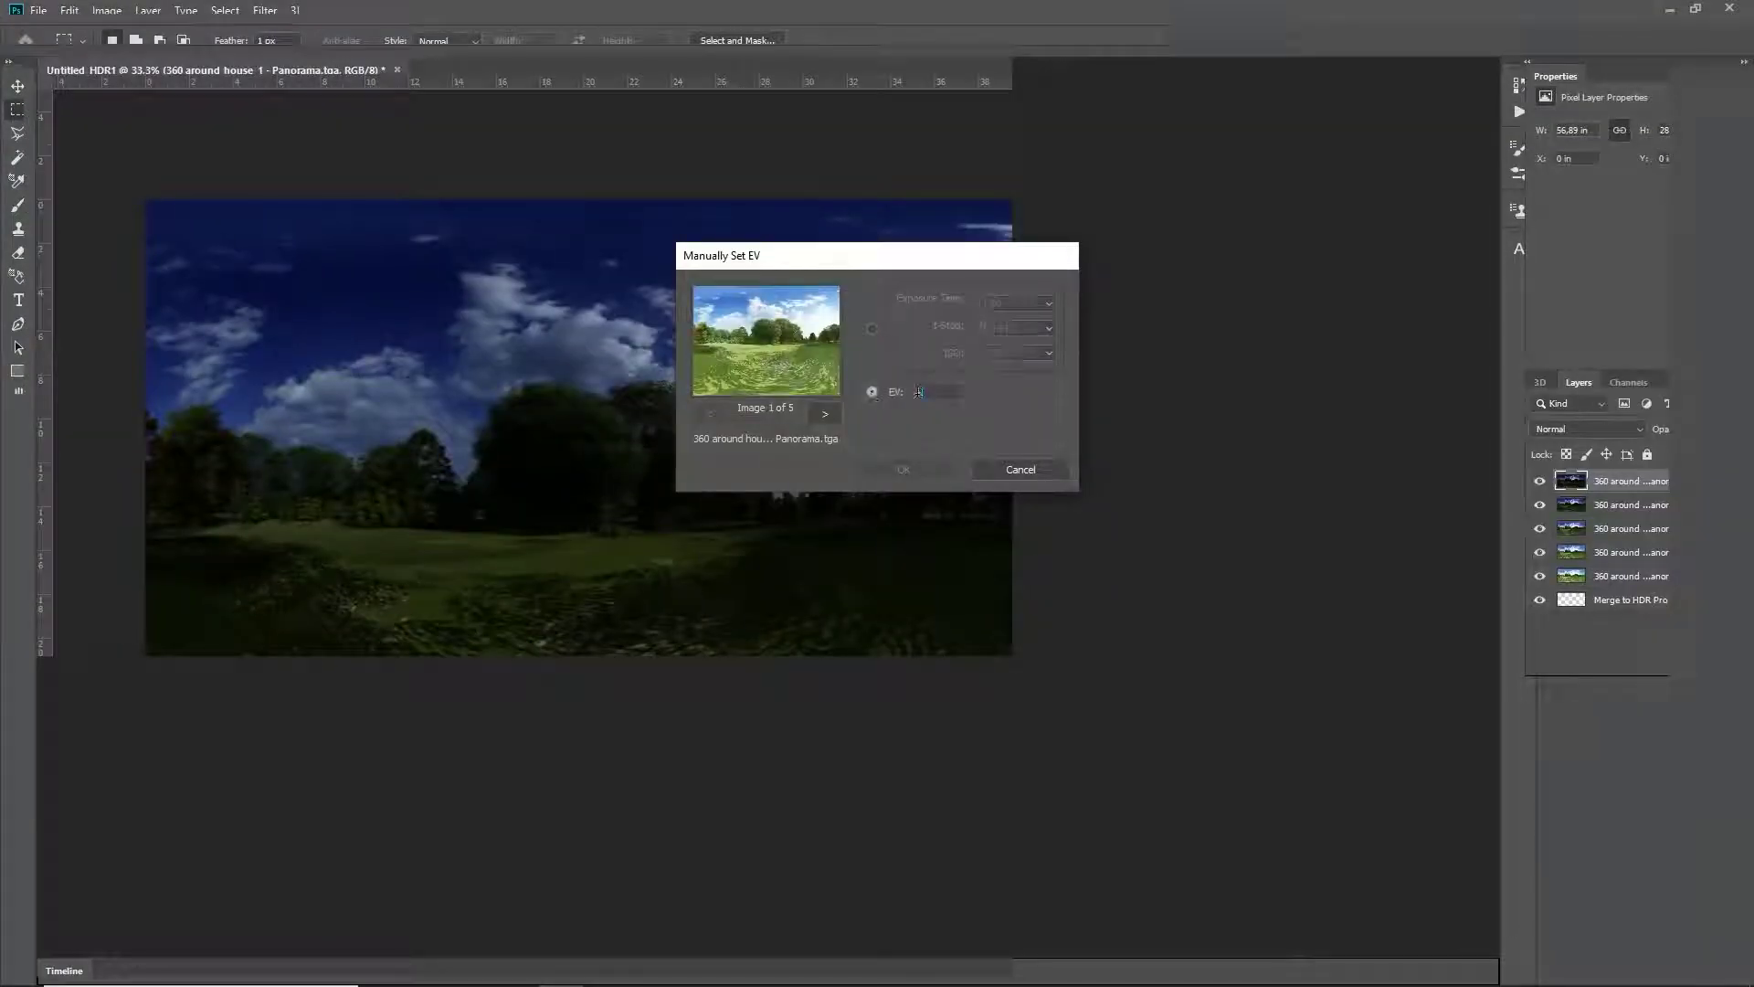
Set the darker source image's EV to -2 and tone the HDR to -2.65 exposure in Camera Raw.
{"action": "left_click", "coordinate": [826, 413]}
{"action": "left_click", "coordinate": [826, 413]}
{"action": "left_click", "coordinate": [825, 413]}
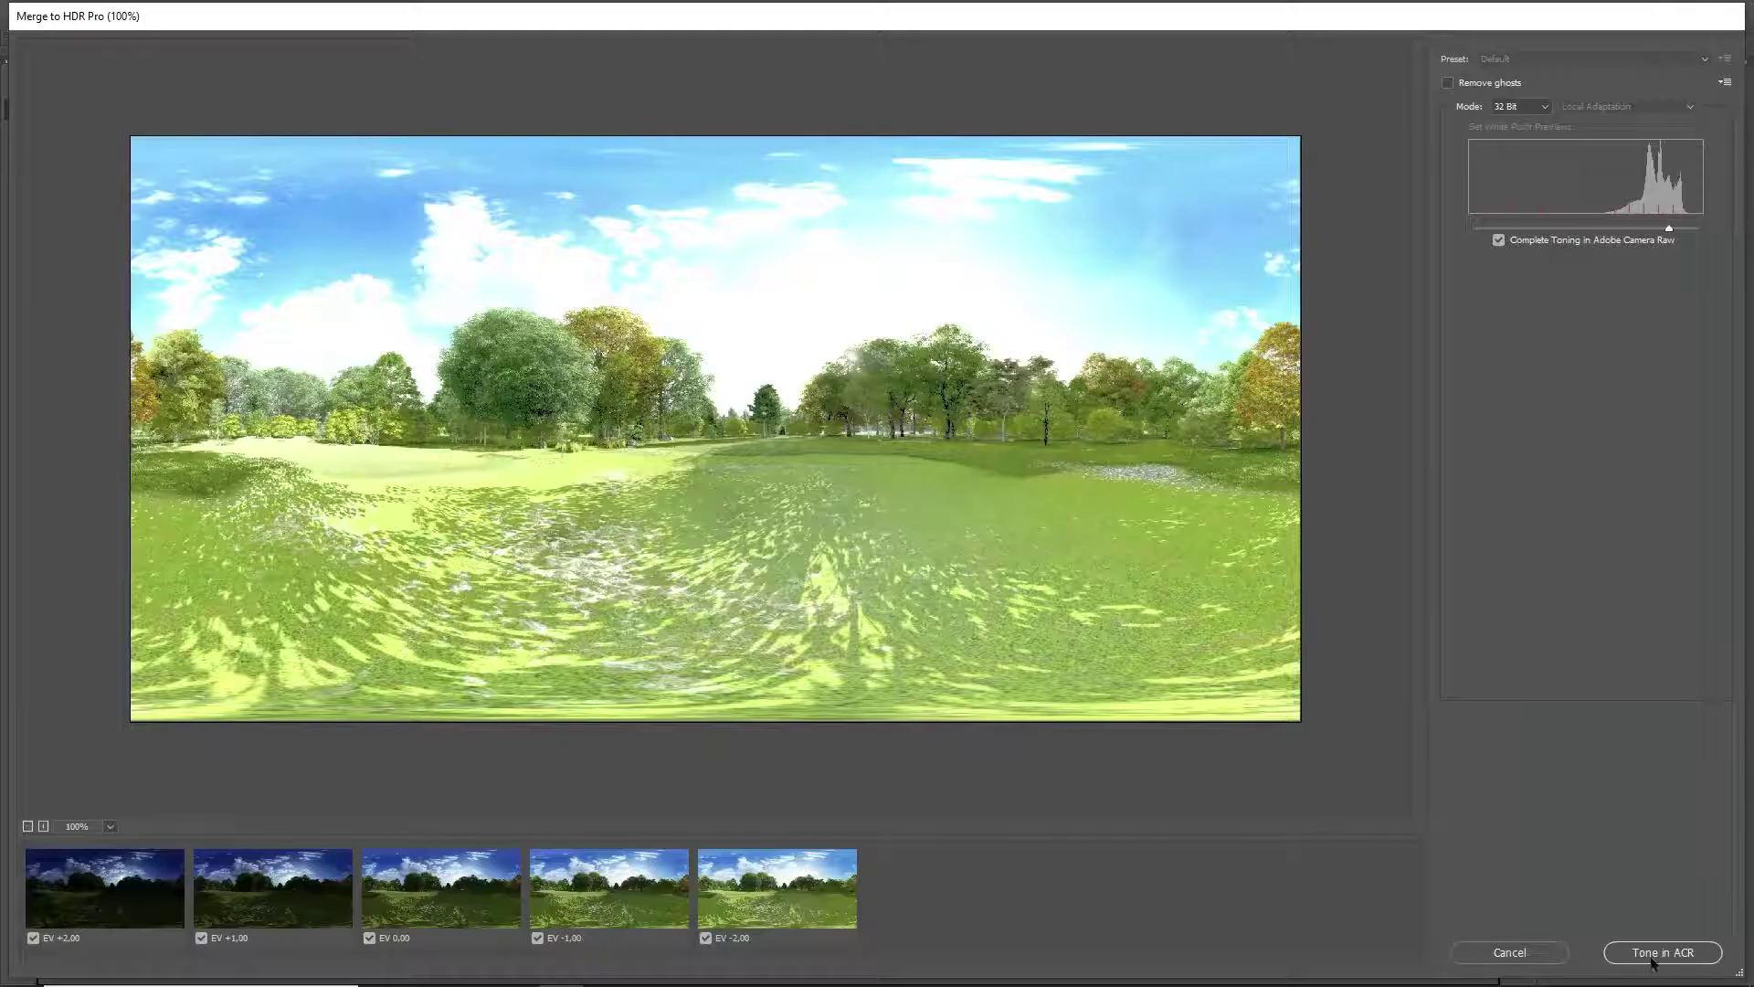
{"action": "left_click", "coordinate": [1663, 957]}
{"action": "left_click_drag", "start_coordinate": [1615, 410], "coordinate": [1587, 418]}
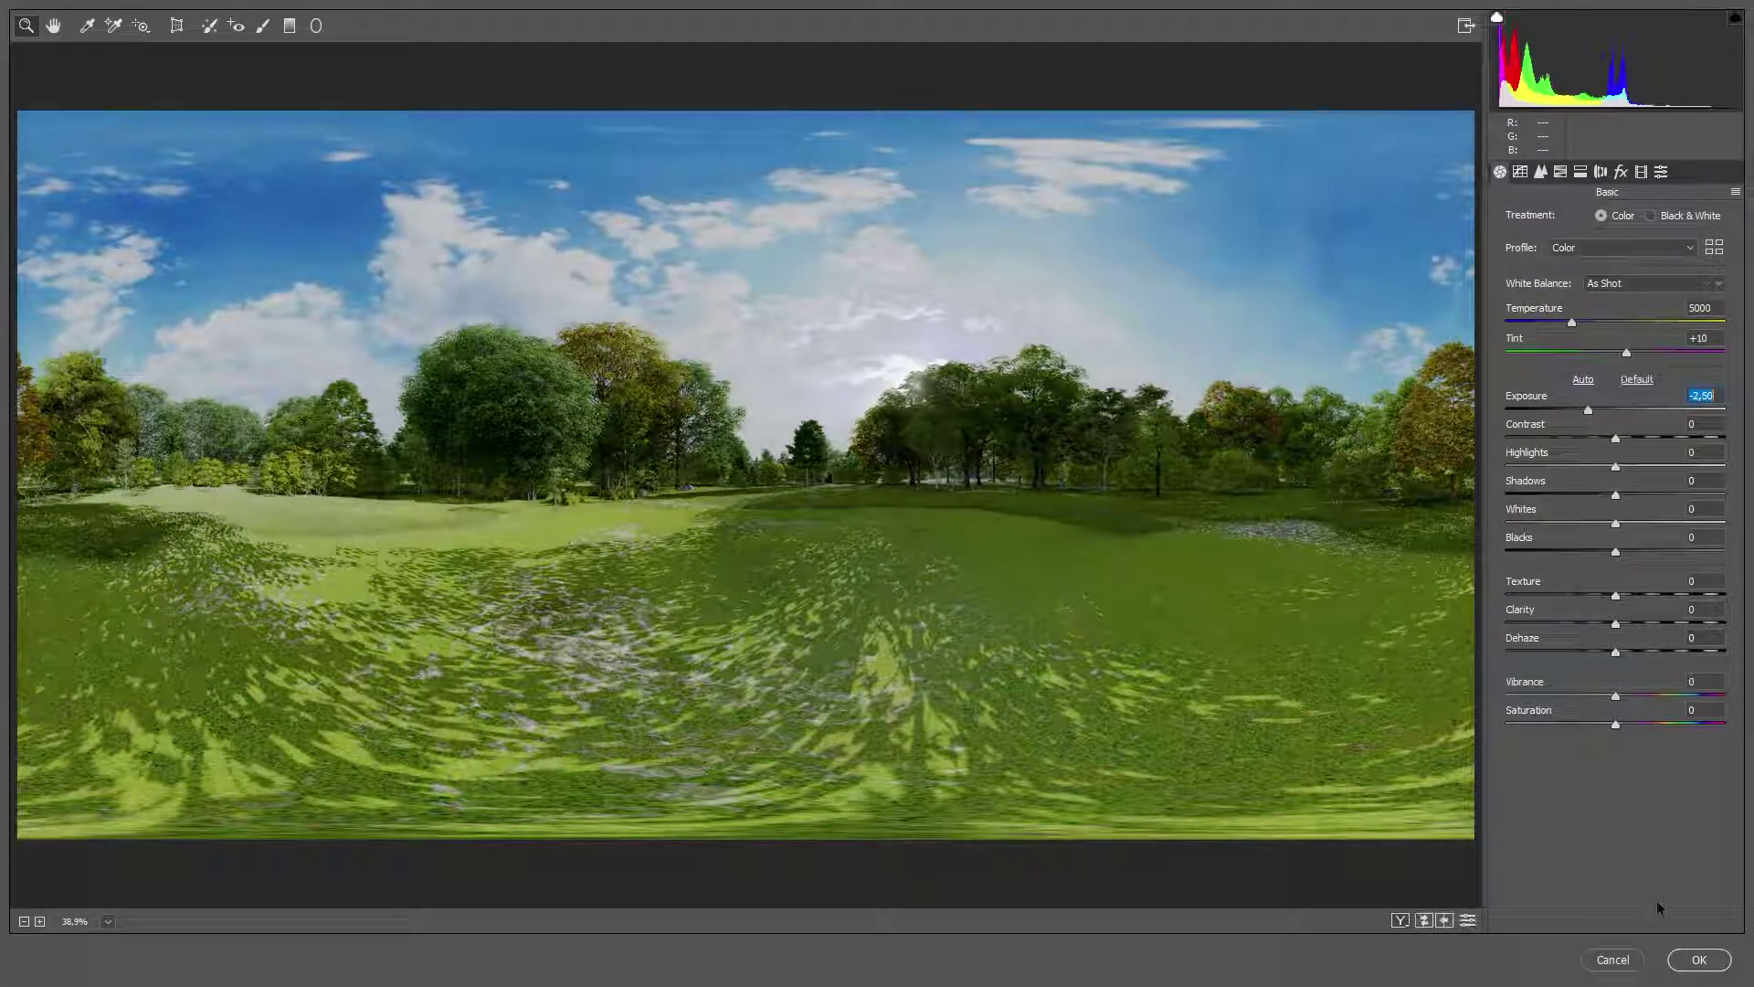
{"action": "left_click", "coordinate": [1699, 959]}
Save the toned HDR image under the name 'Forest 360'.
{"action": "left_click", "coordinate": [119, 10]}
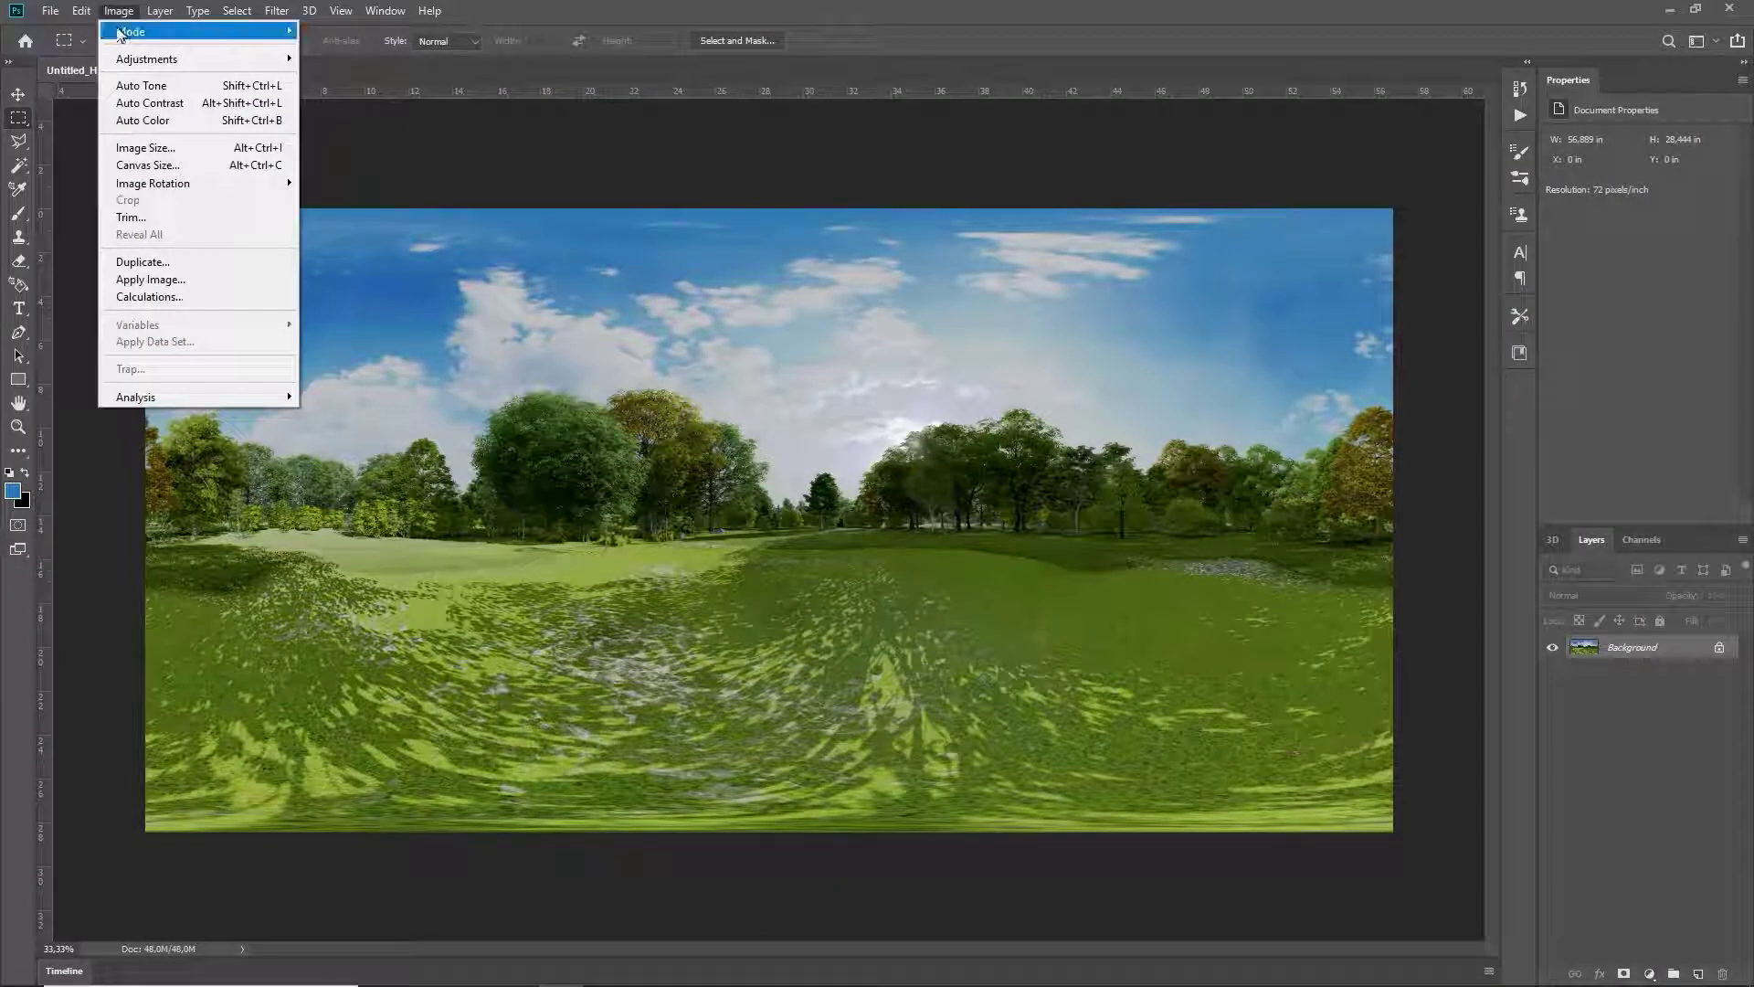
{"action": "mouse_move", "coordinate": [131, 31]}
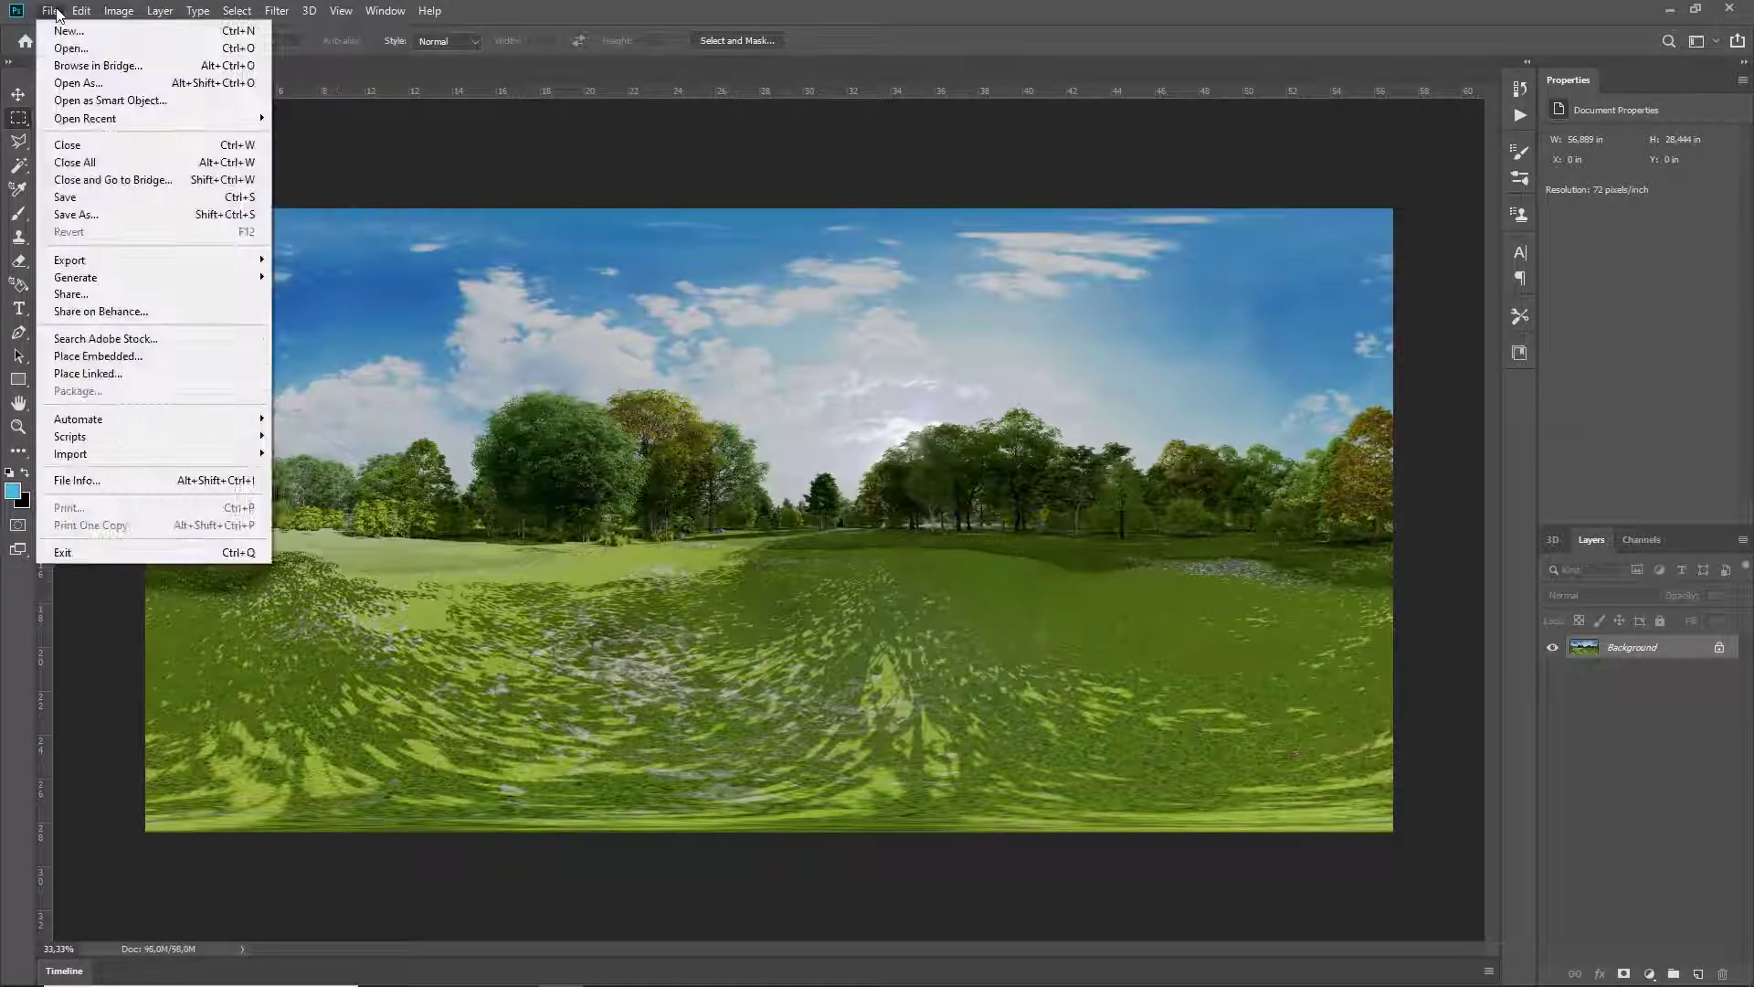
{"action": "left_click", "coordinate": [58, 211]}
{"action": "type", "text": "Fore"}
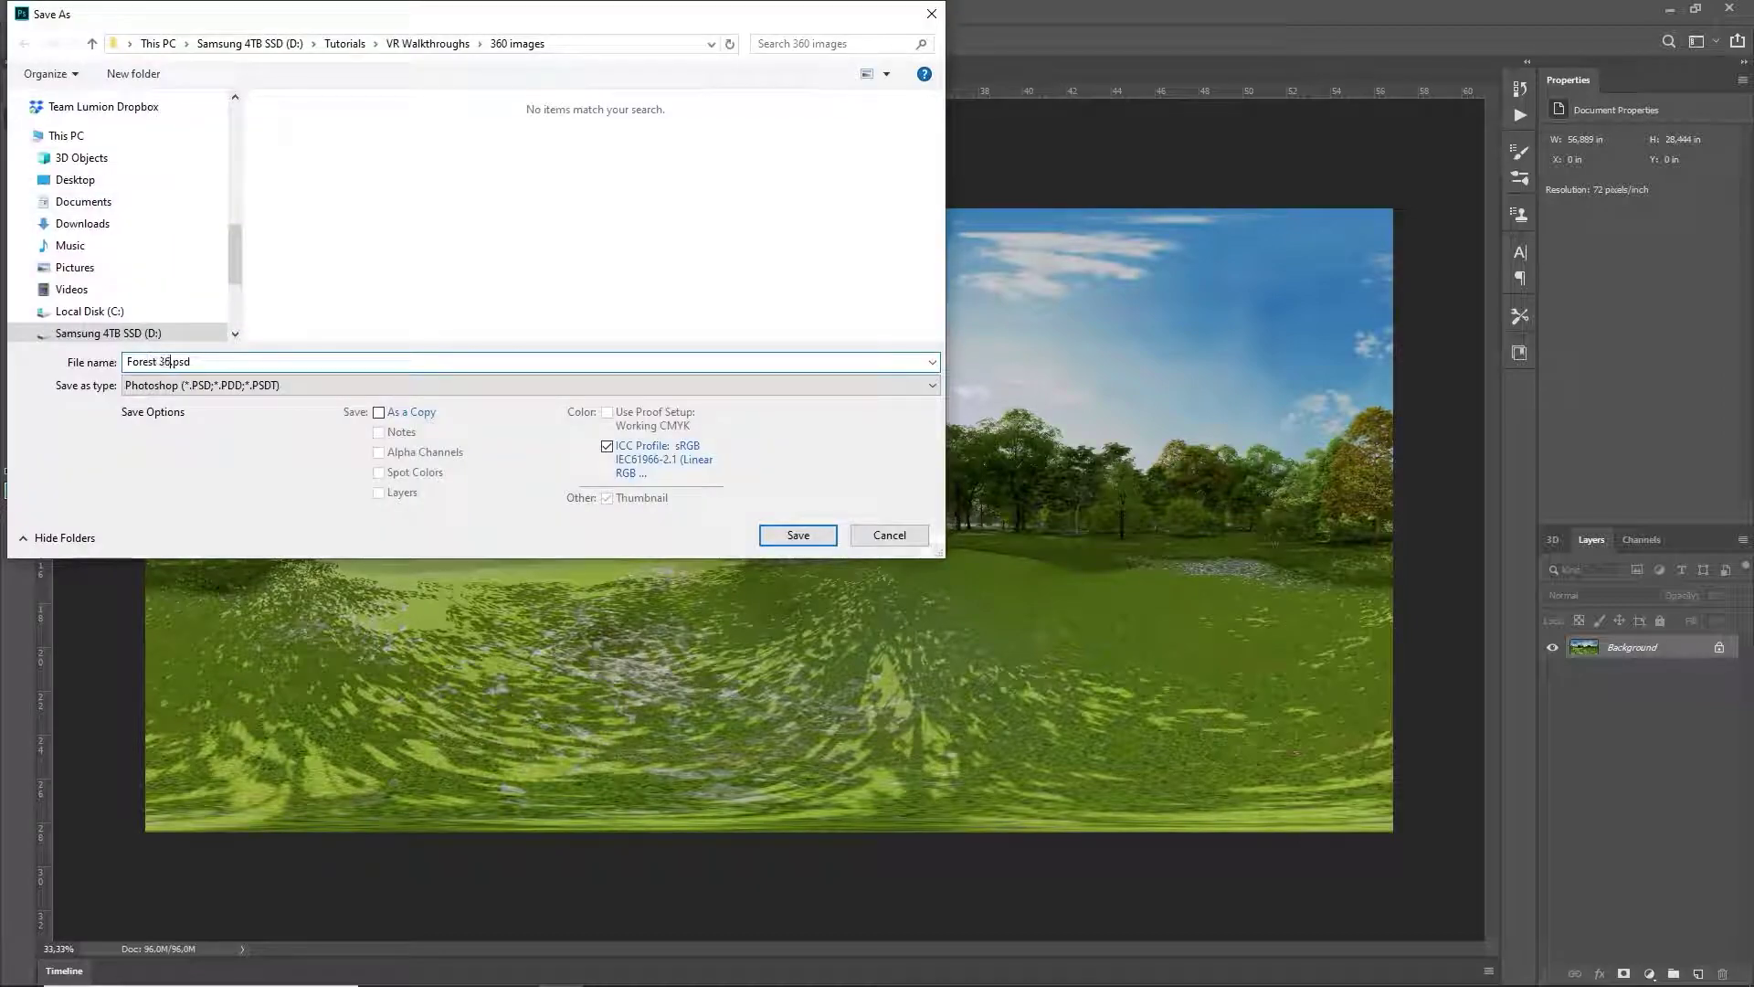
{"action": "type", "text": "st 360"}
{"action": "left_click", "coordinate": [274, 385]}
Save the panorama in Radiance HDR format, then select the man billboard material in Sketchfab.
{"action": "left_click", "coordinate": [183, 477]}
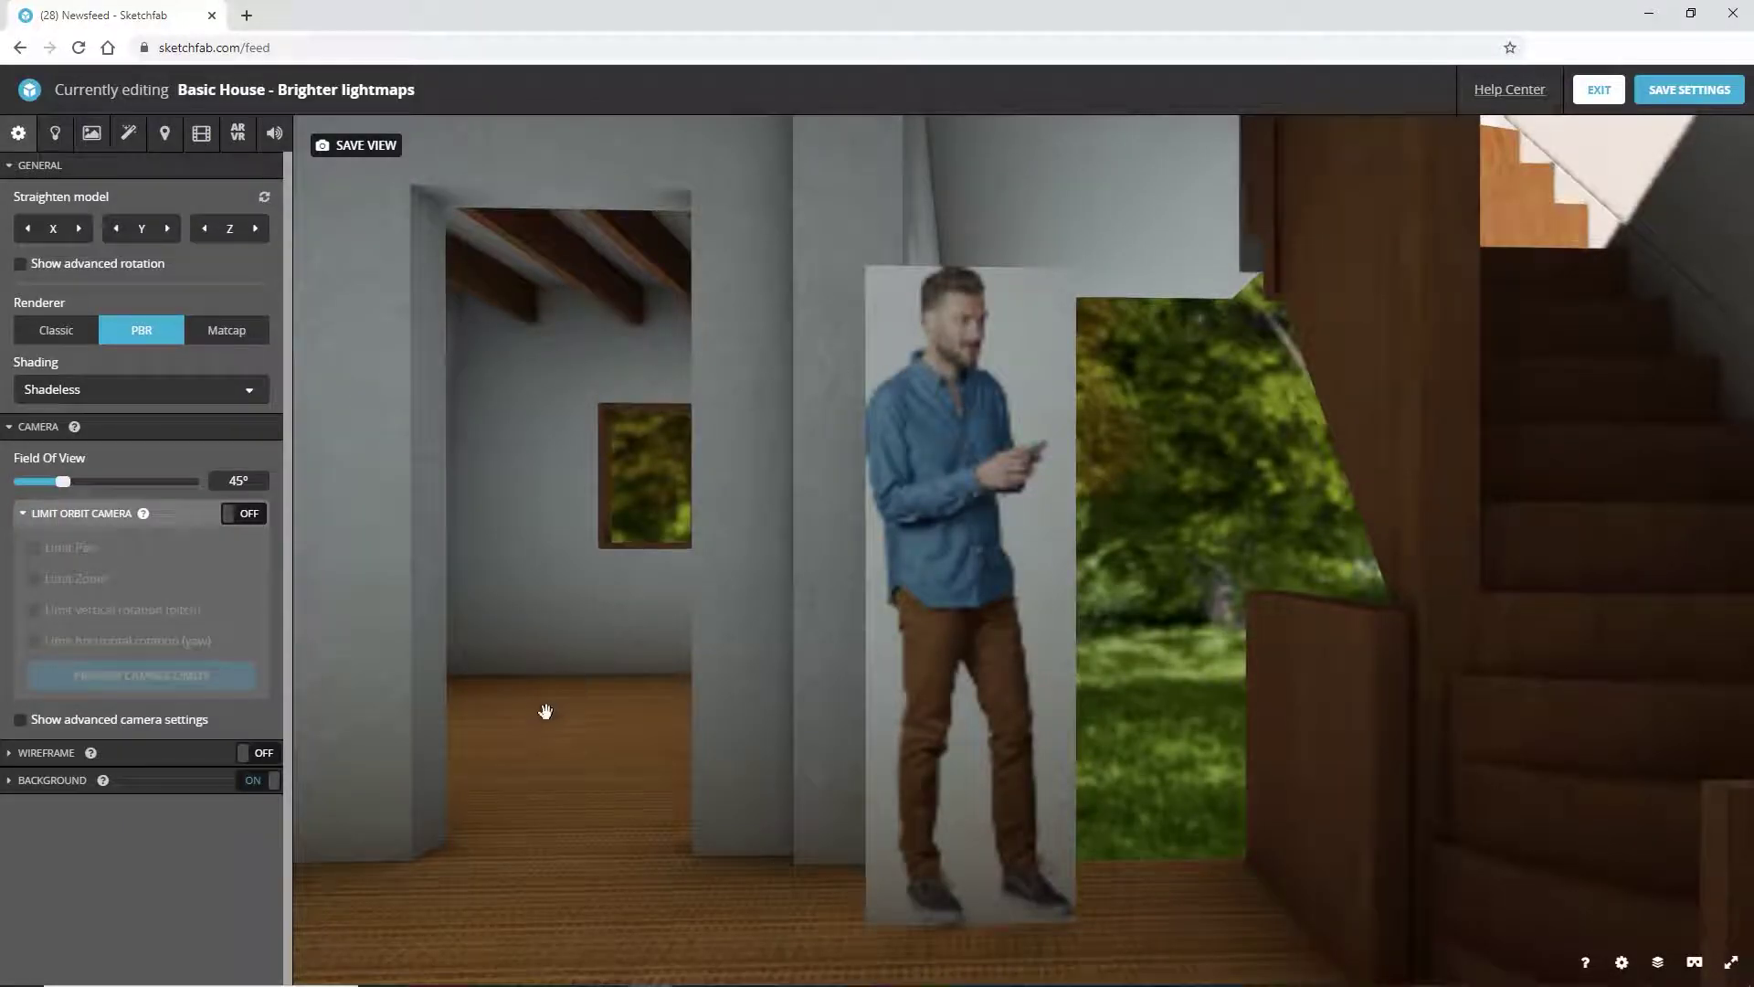
{"action": "left_click", "coordinate": [91, 133]}
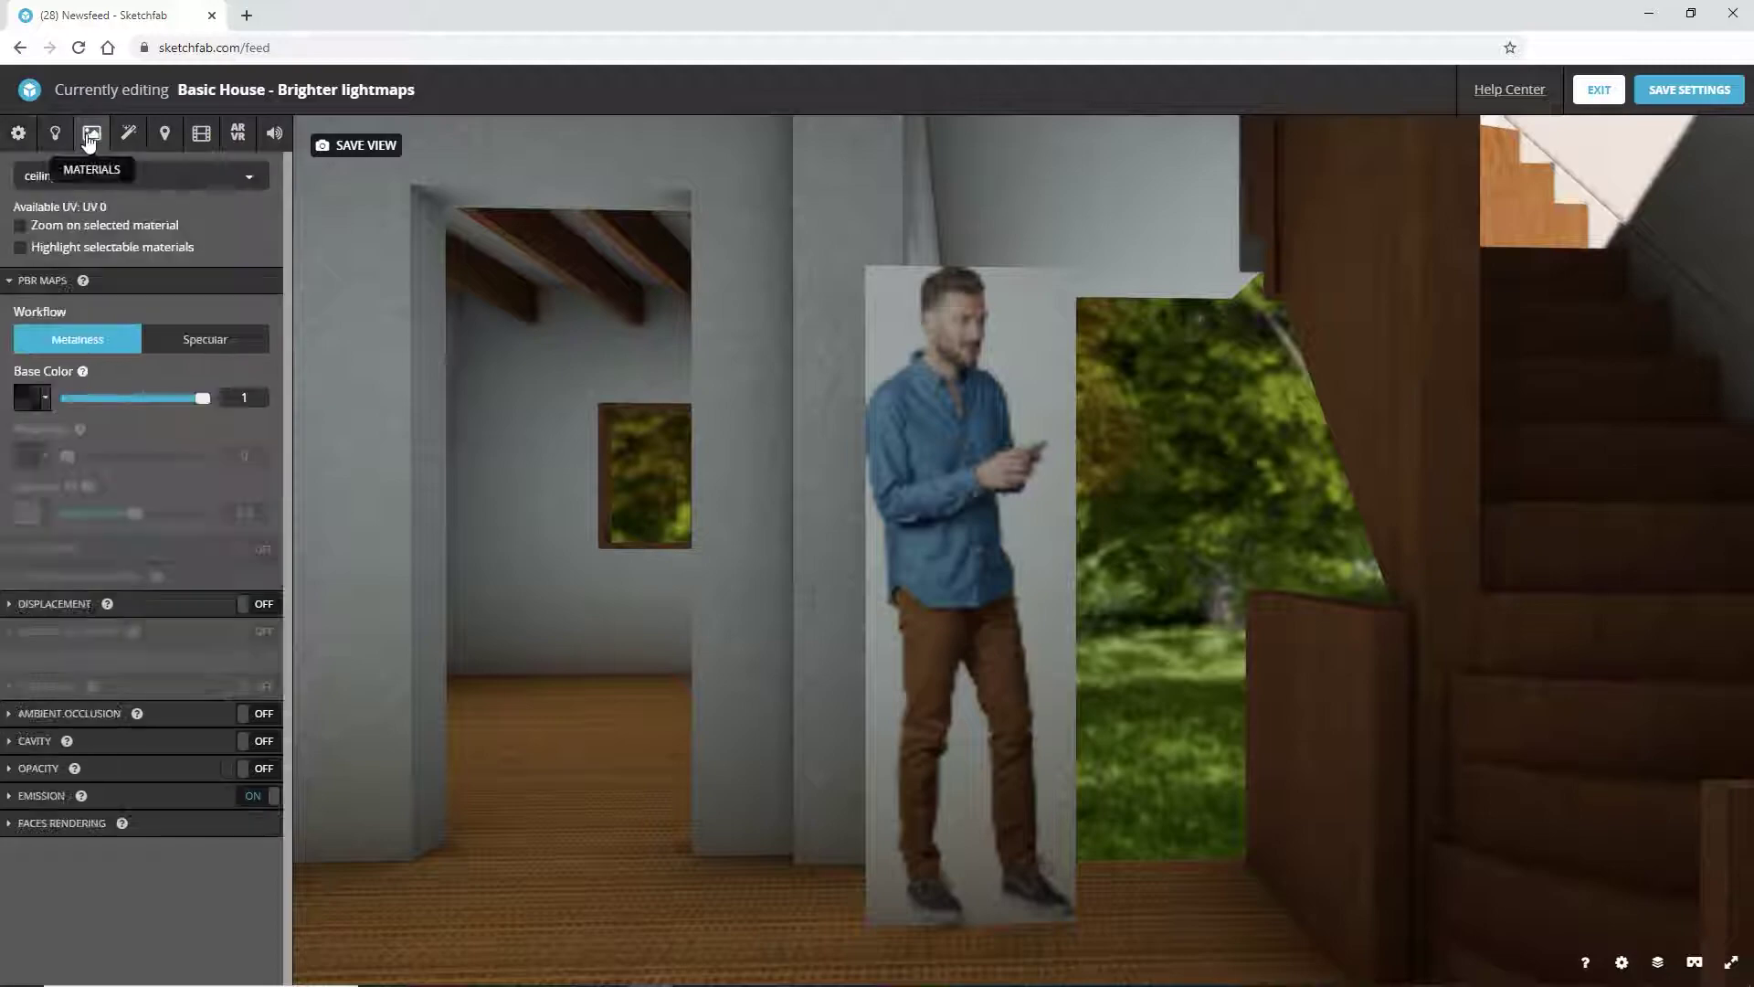
{"action": "left_click", "coordinate": [948, 389]}
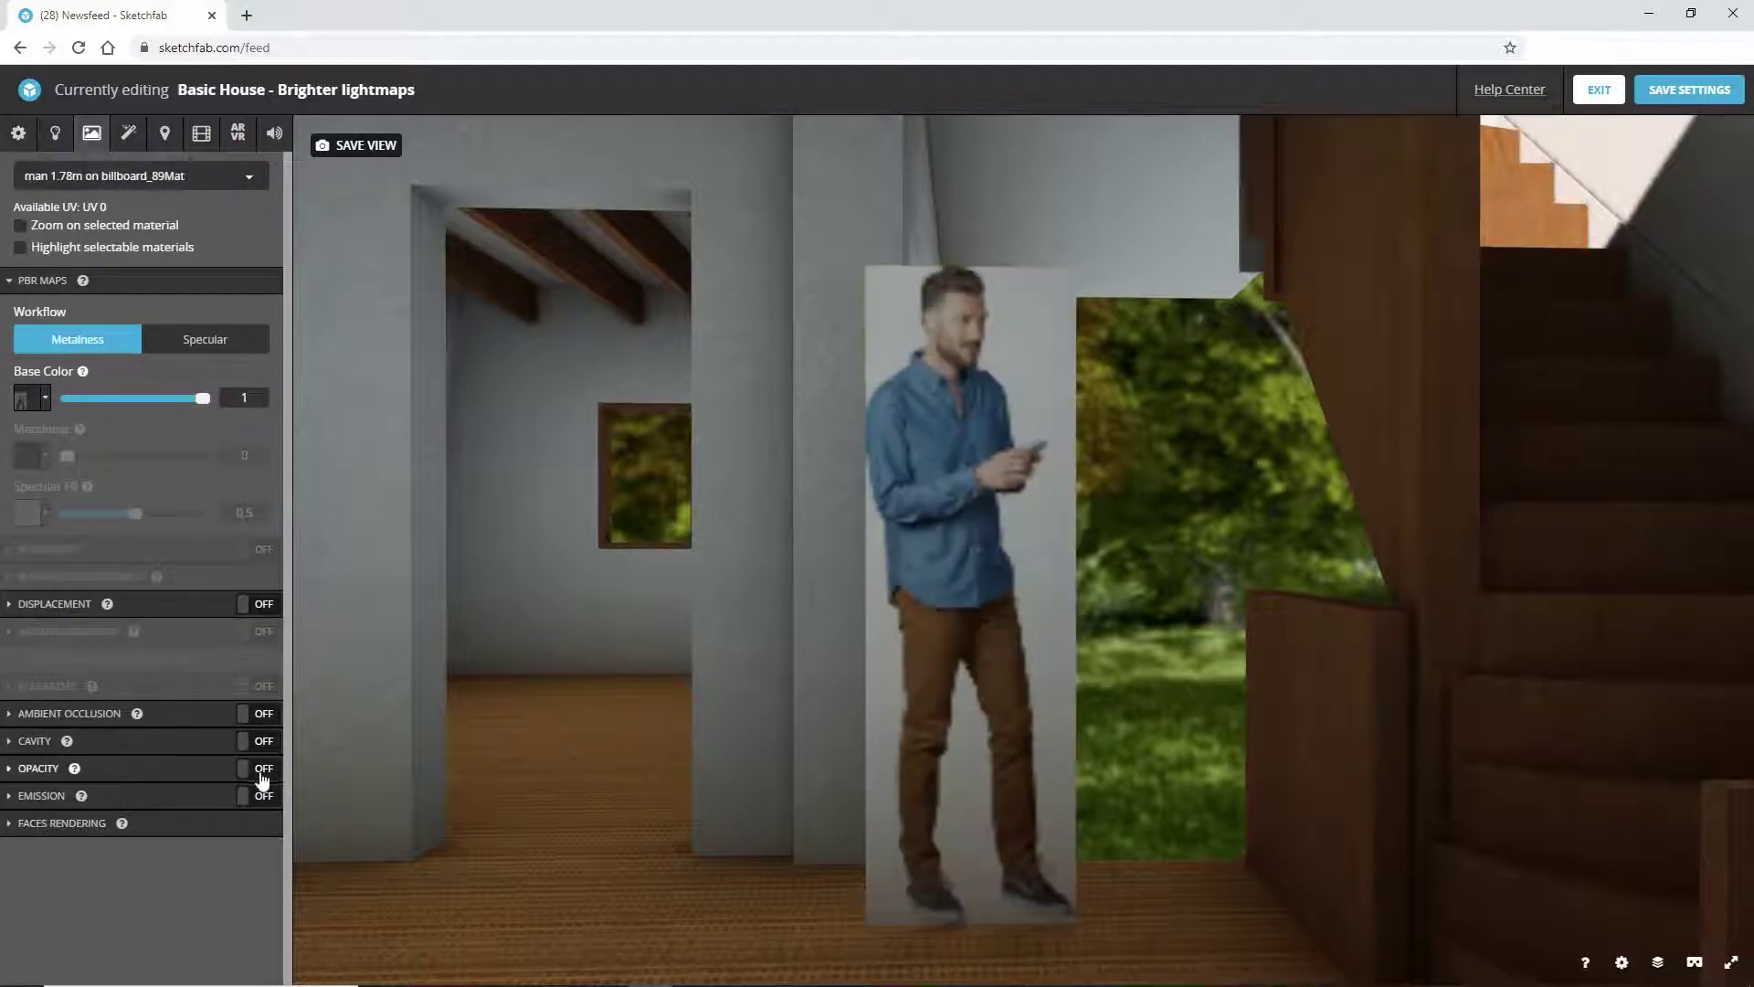
Enable Mask-mode opacity using the man billboard texture and lower it to 0.348.
{"action": "left_click", "coordinate": [4, 772]}
{"action": "left_click", "coordinate": [27, 848]}
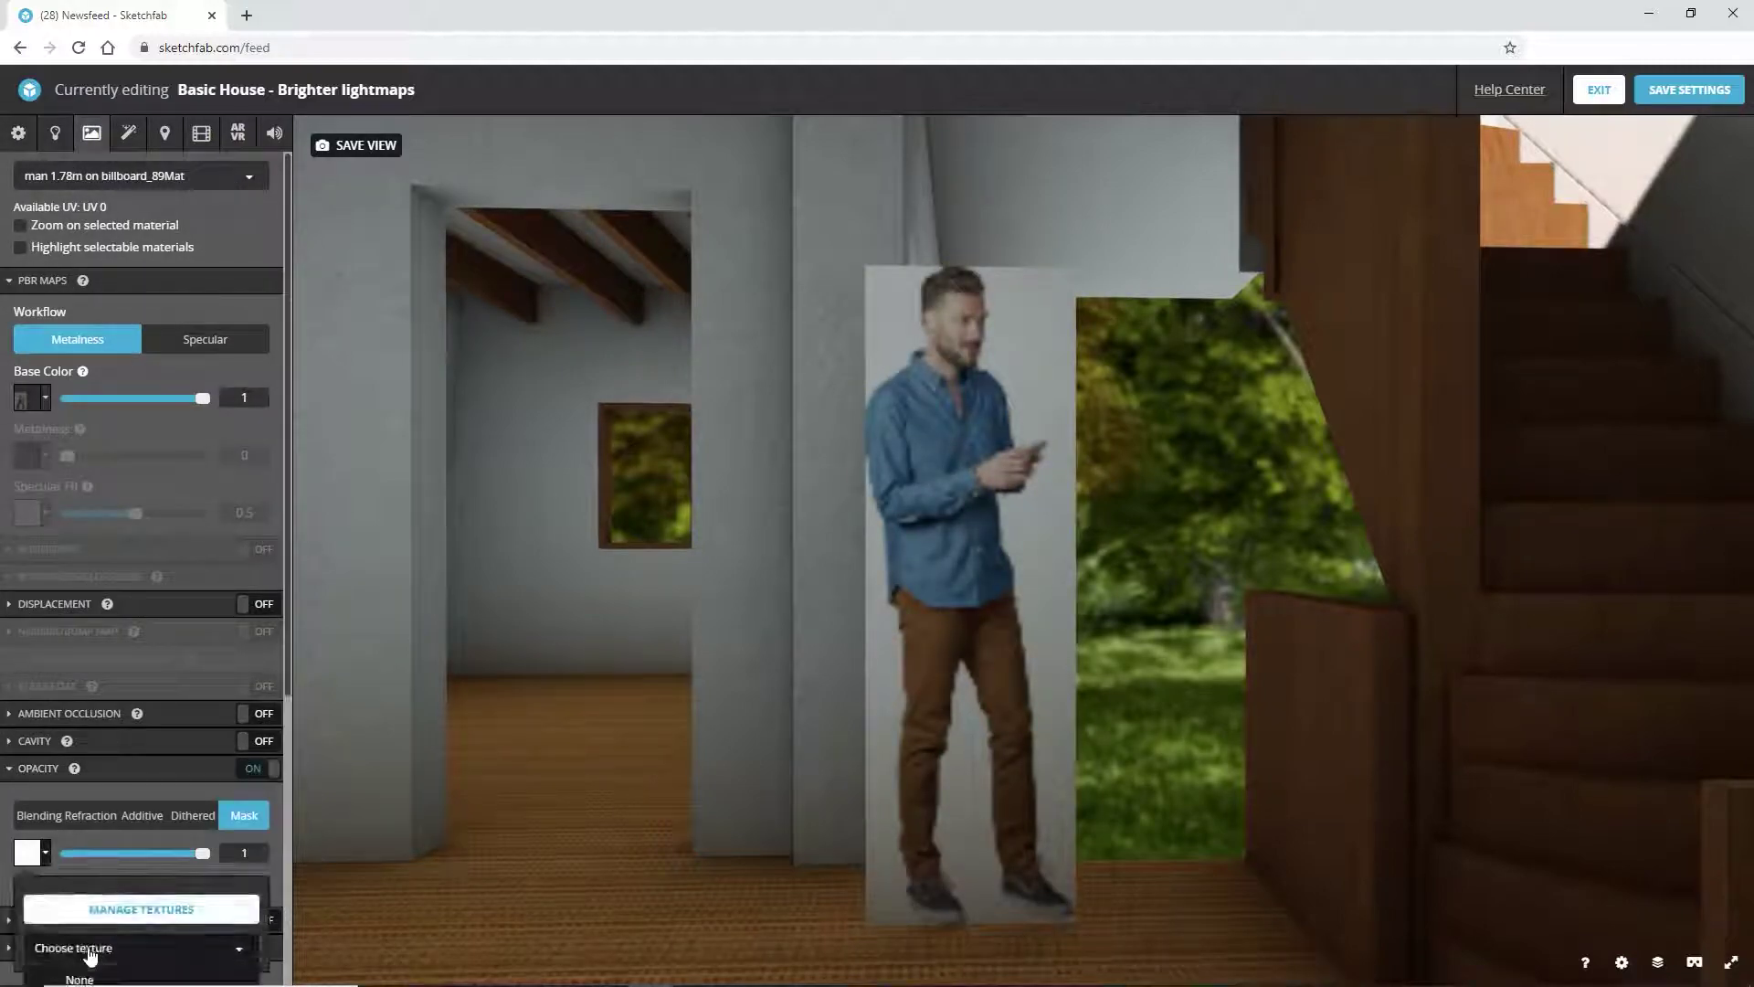
{"action": "left_click", "coordinate": [54, 947]}
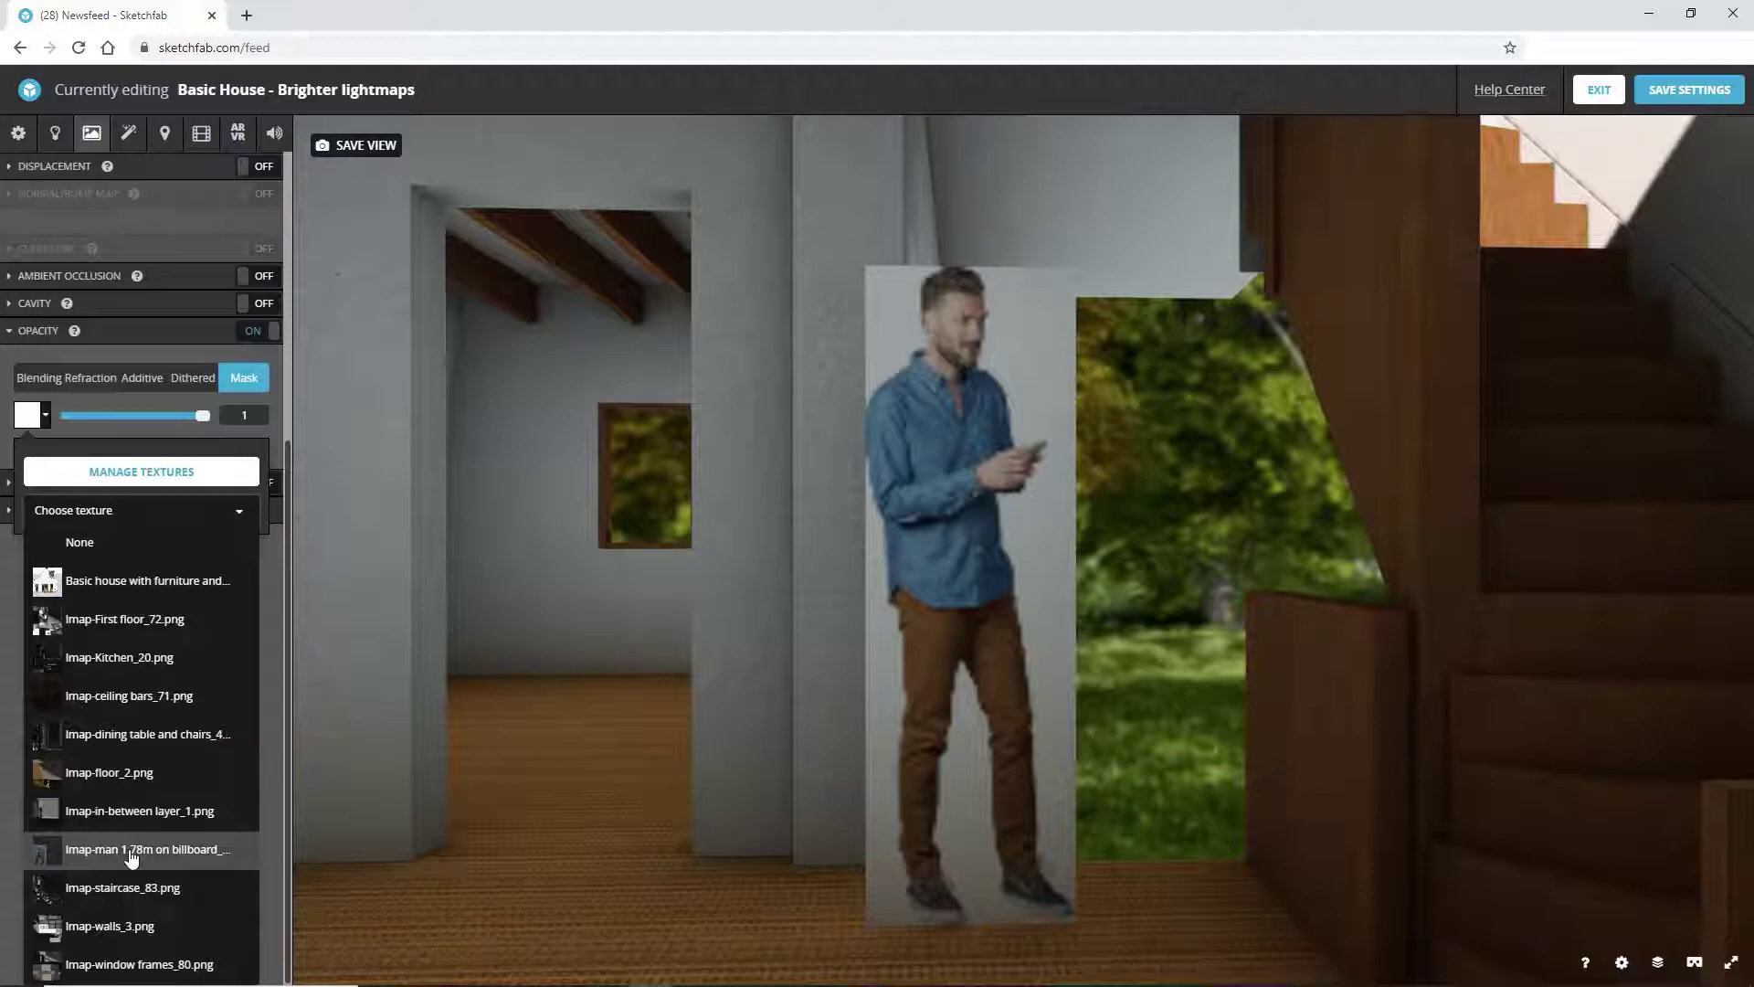
{"action": "left_click", "coordinate": [131, 849]}
{"action": "left_click_drag", "start_coordinate": [202, 784], "coordinate": [113, 766]}
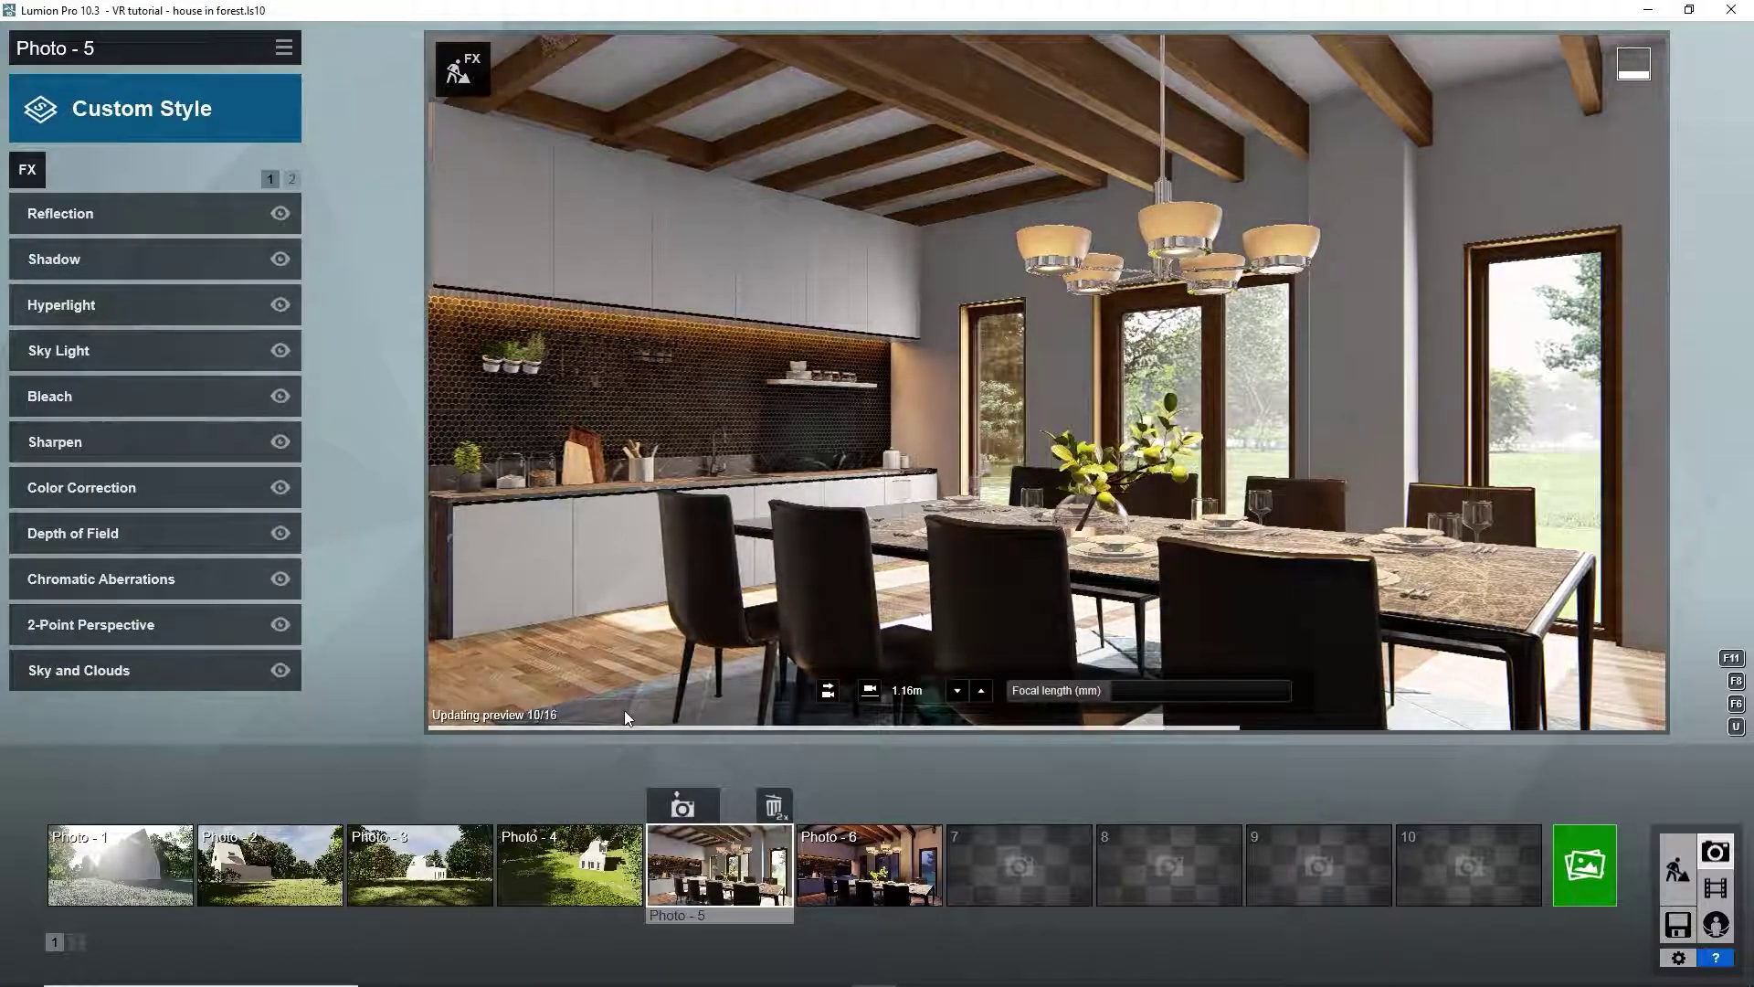
Switch to the Photo - 6 evening dining-room shot in the photo strip.
{"action": "left_click", "coordinate": [826, 857]}
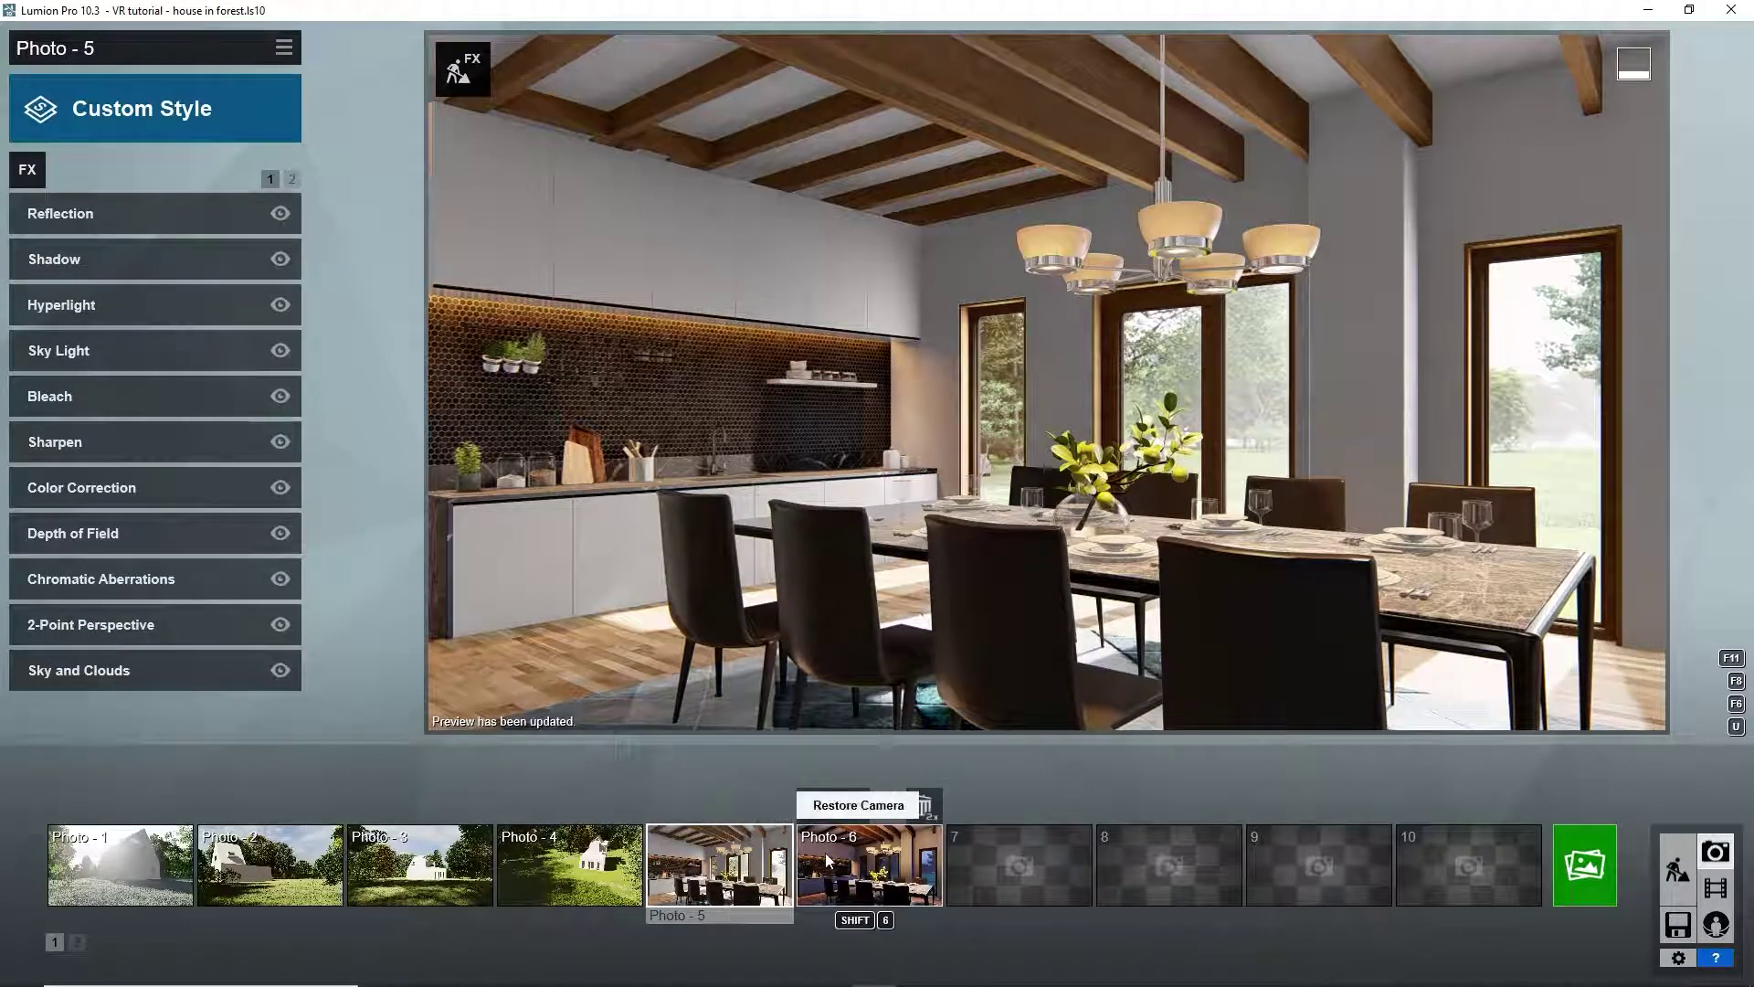